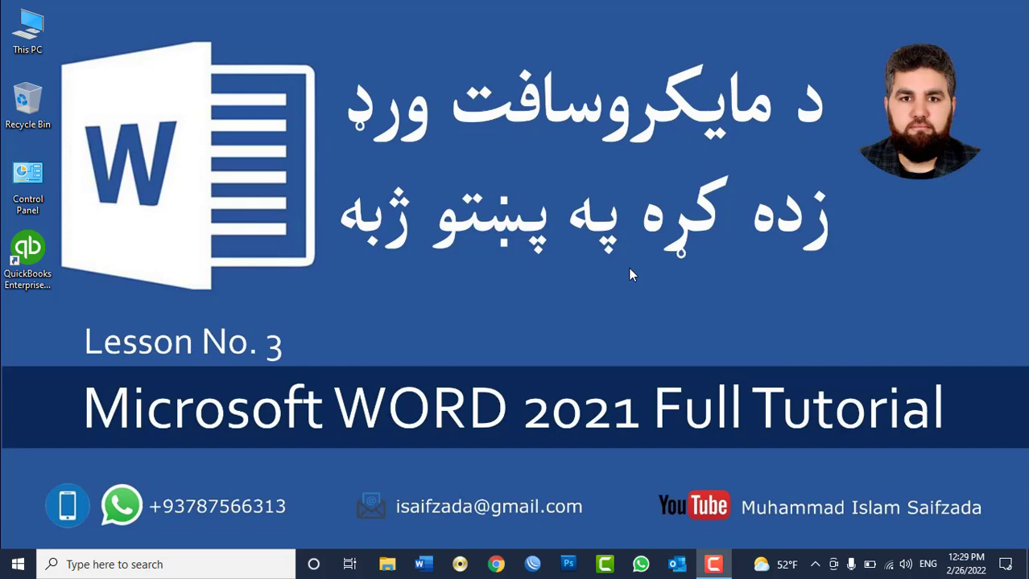
# - Refresh the desktop, launch Word, and create a blank document with the File screen showing
pyautogui.rightClick(519, 161)
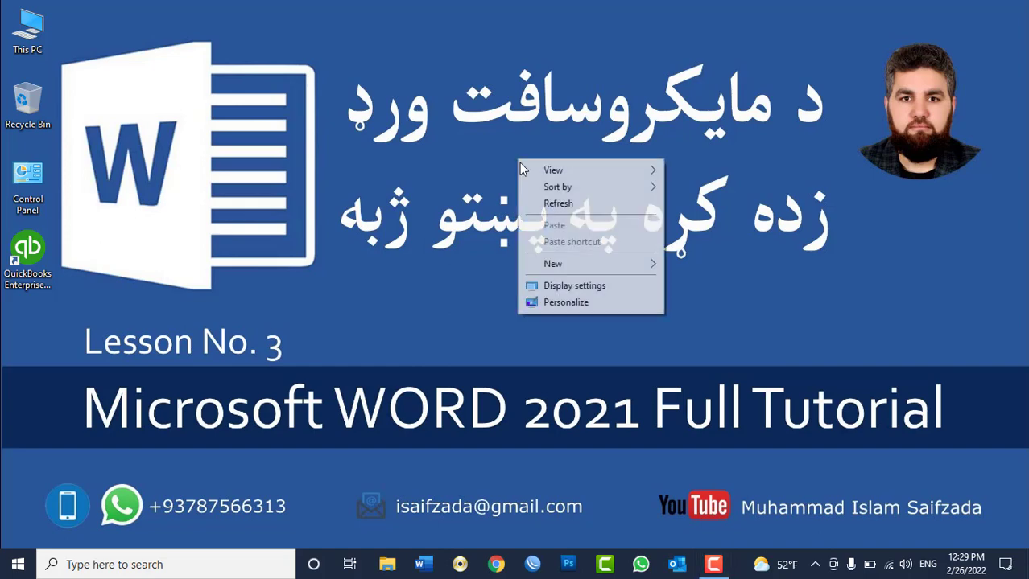
pyautogui.click(544, 206)
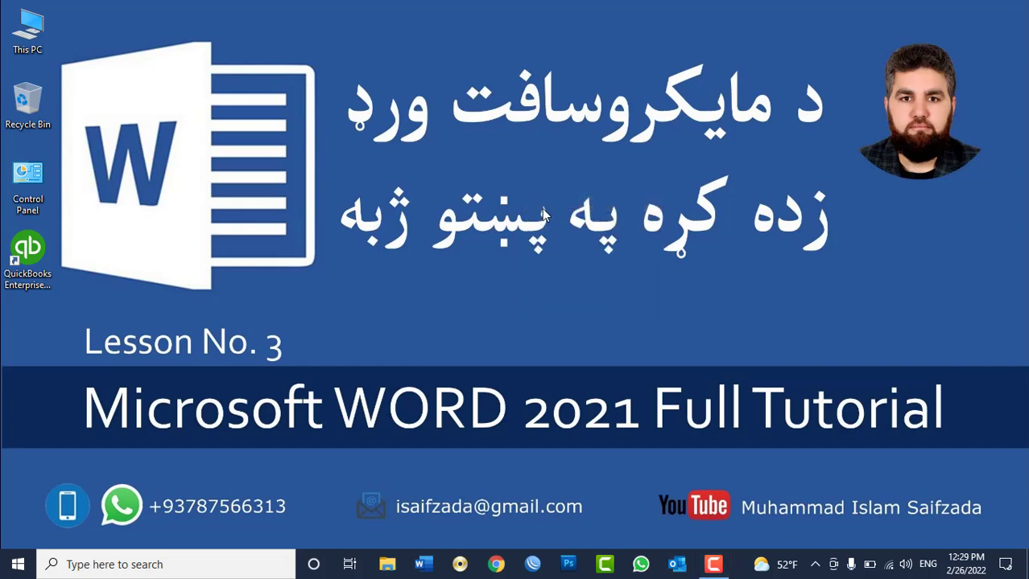
pyautogui.click(430, 565)
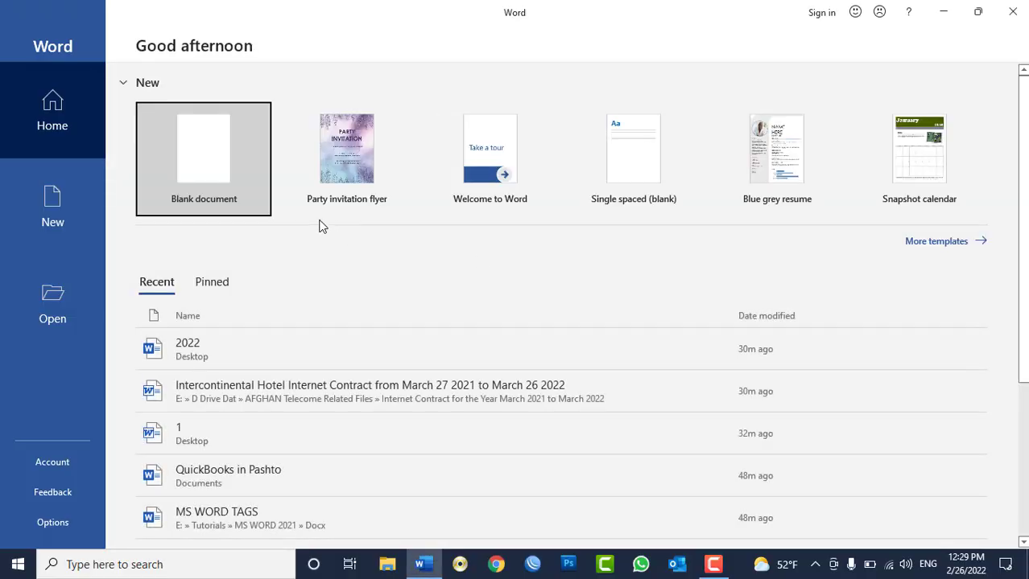
pyautogui.click(226, 173)
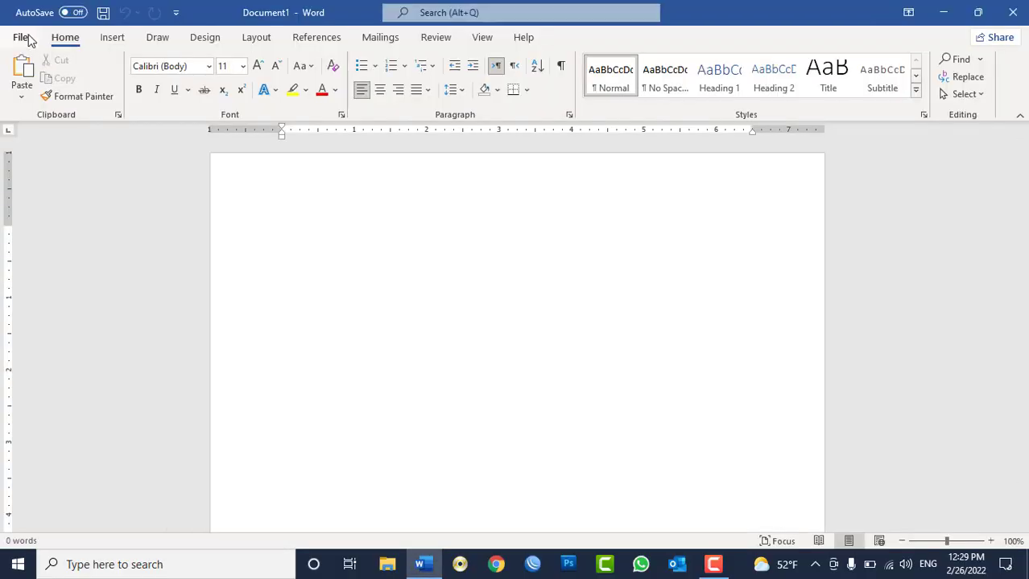
pyautogui.click(24, 38)
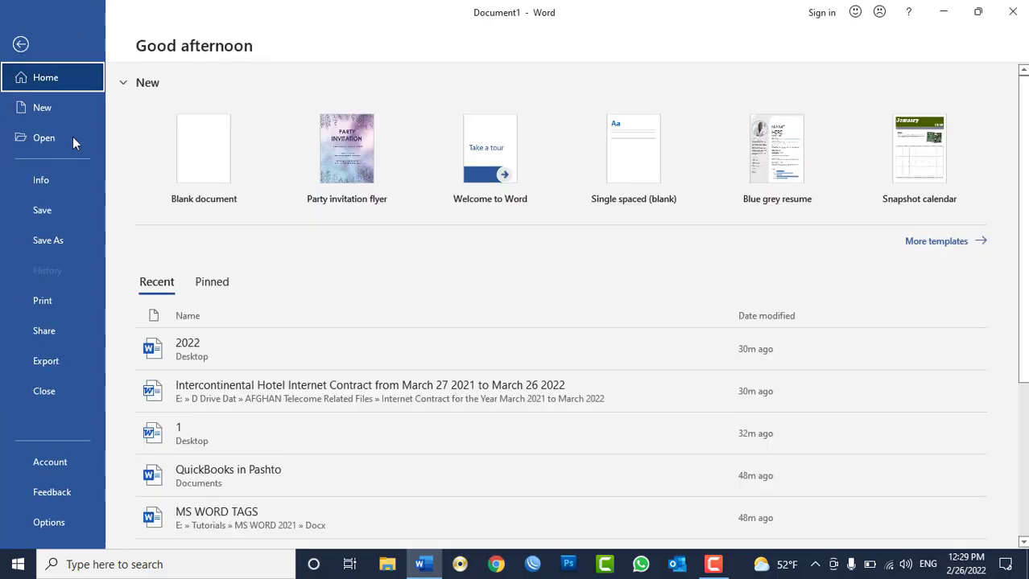
# - Browse the Protect Document options on the Info page, then return to the blank page
pyautogui.click(76, 178)
pyautogui.click(182, 143)
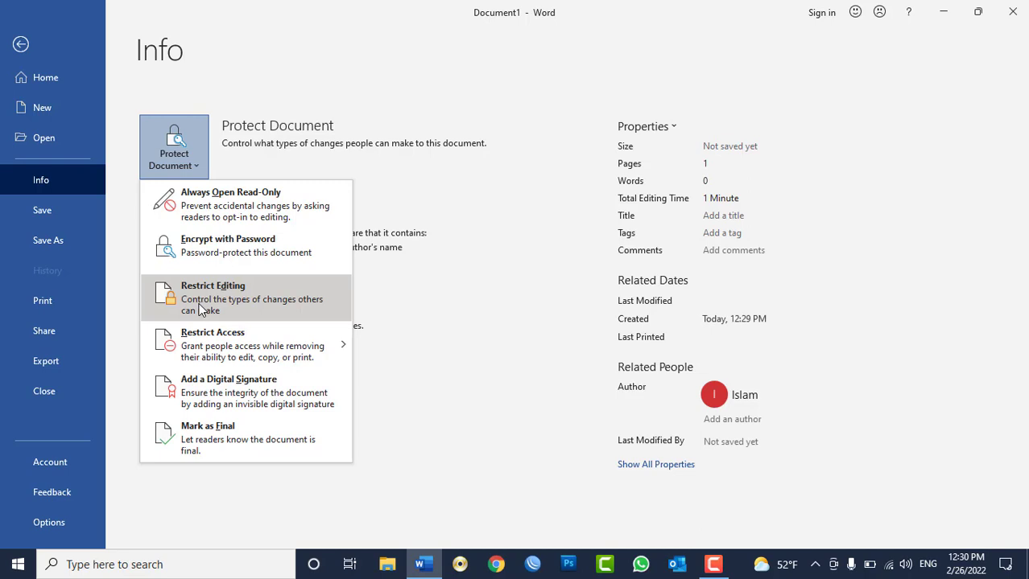
pyautogui.moveTo(213, 342)
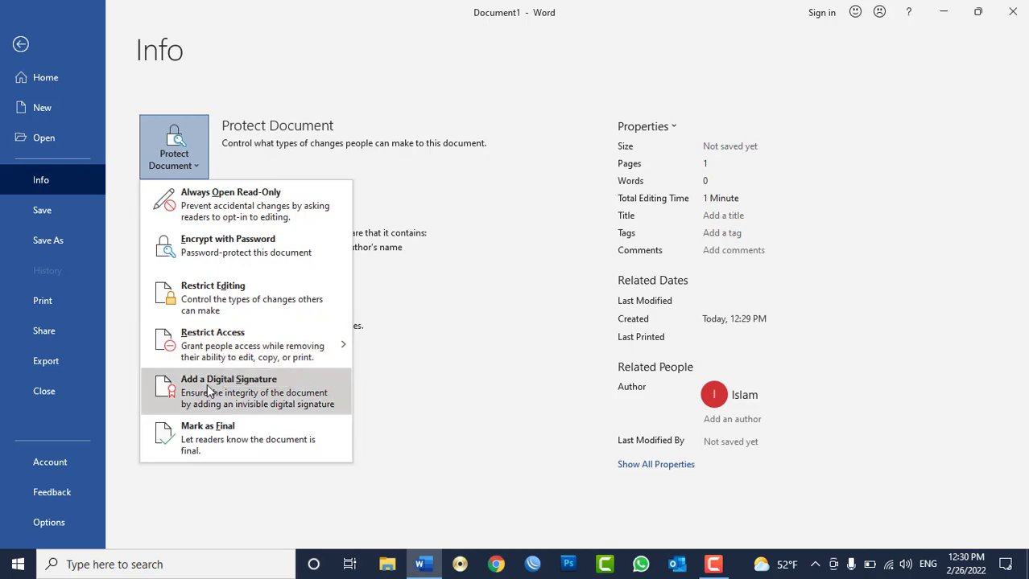
pyautogui.press('Escape')
pyautogui.press('Escape')
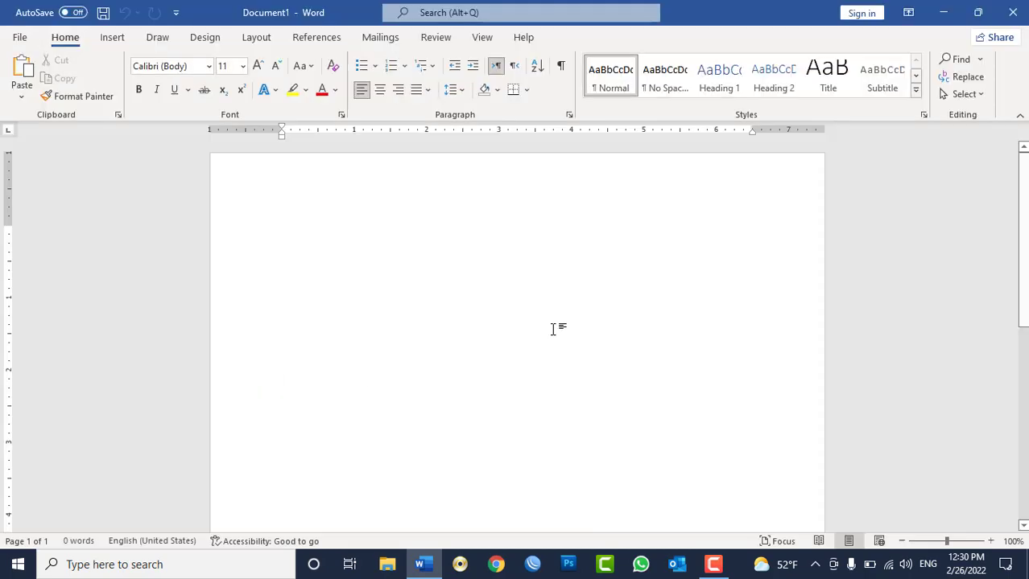
# - Generate five paragraphs of sample text with =rand()
pyautogui.write('=rand(')
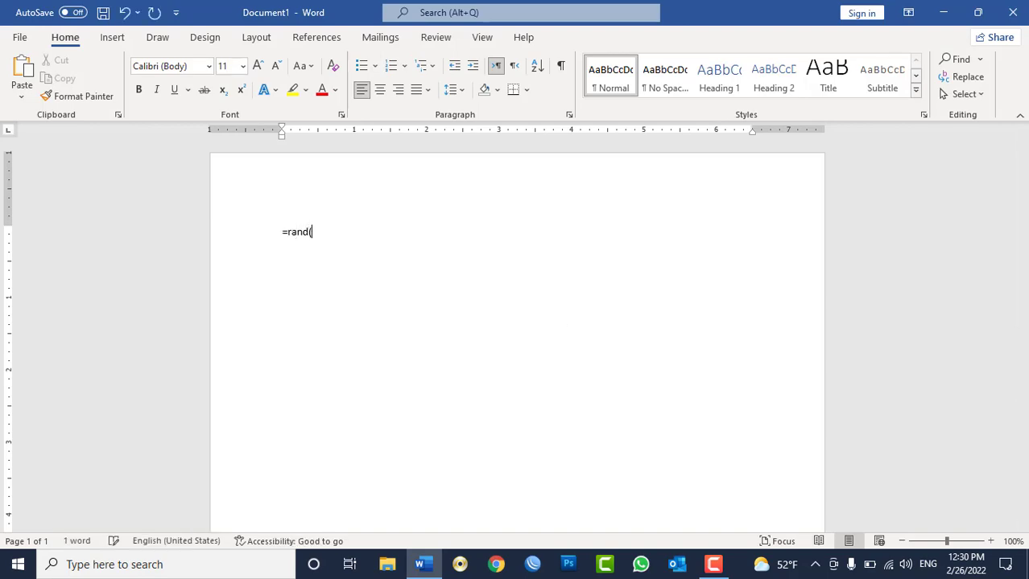
pyautogui.write(')')
pyautogui.press('Return')
pyautogui.press('Return')
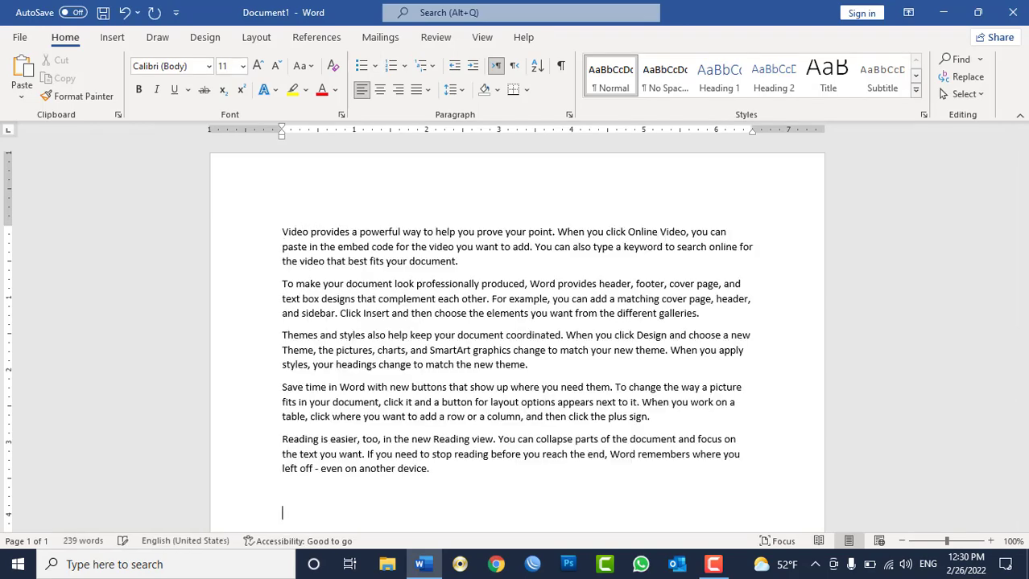
pyautogui.scroll(-2, 526, 266)
pyautogui.keyDown('ctrl'); pyautogui.scroll(-3, 396, 290); pyautogui.keyUp('ctrl')
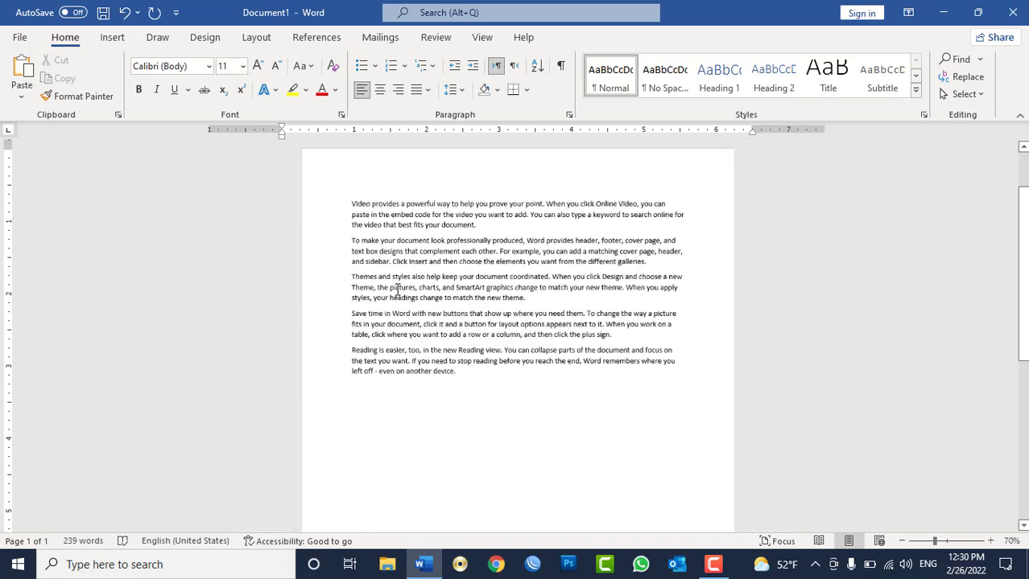
pyautogui.scroll(-1, 396, 291)
pyautogui.scroll(-4, 417, 291)
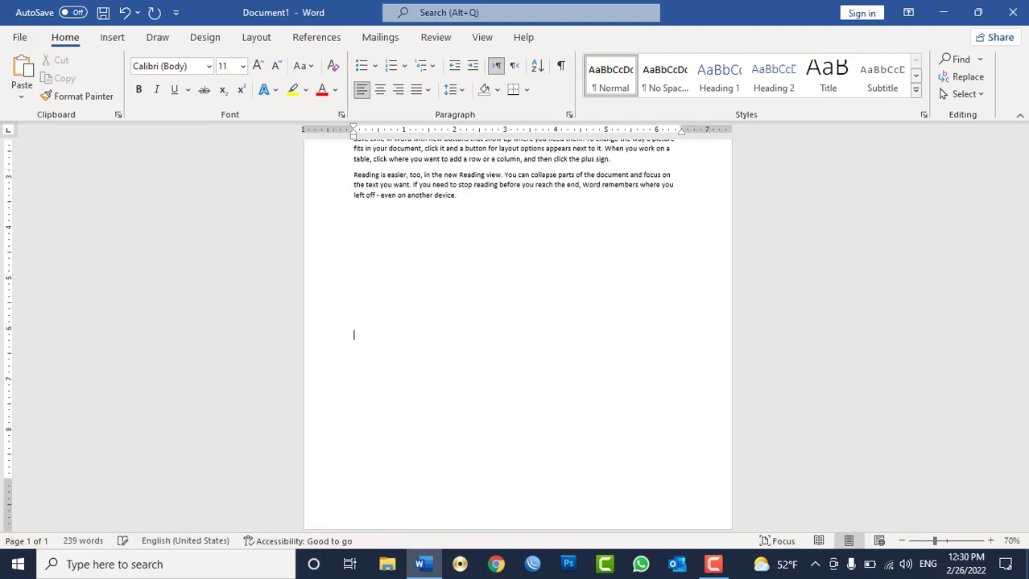
# - Add empty lines below the sample text and place the cursor before 'Video'
pyautogui.press('Return')
pyautogui.press('Return')
pyautogui.press('Return')
pyautogui.scroll(4, 510, 242)
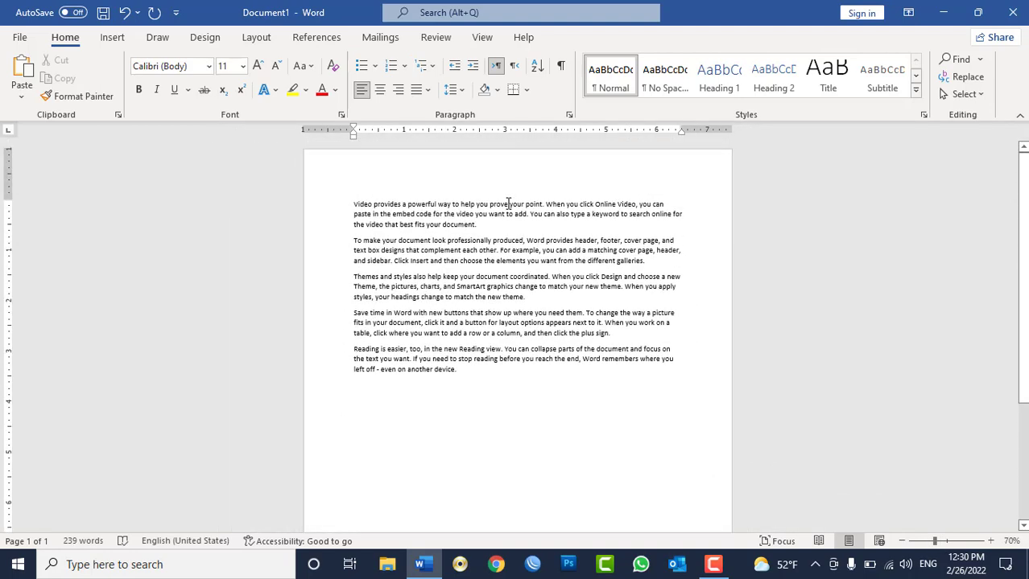
pyautogui.click(356, 198)
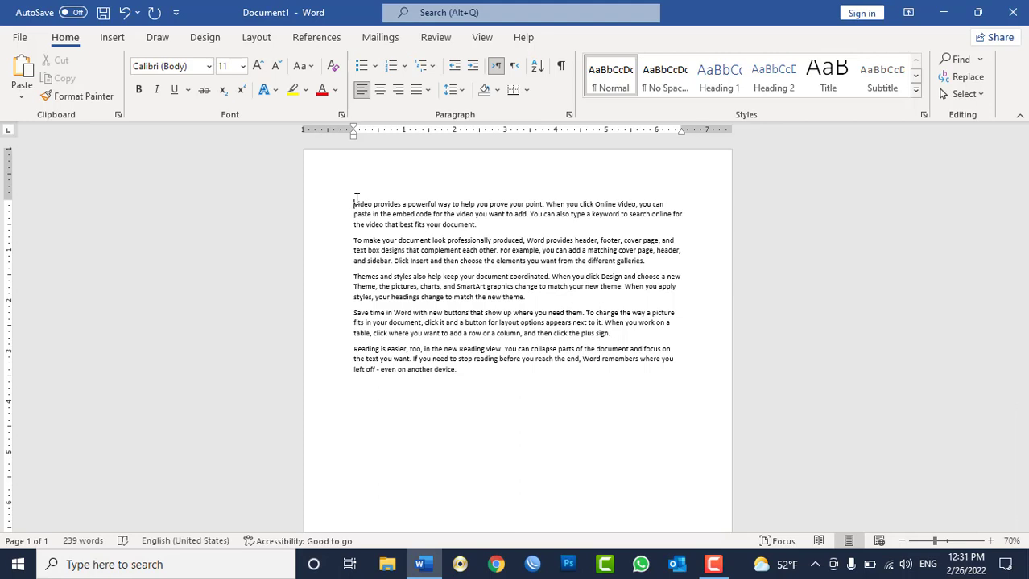
pyautogui.scroll(-5, 378, 322)
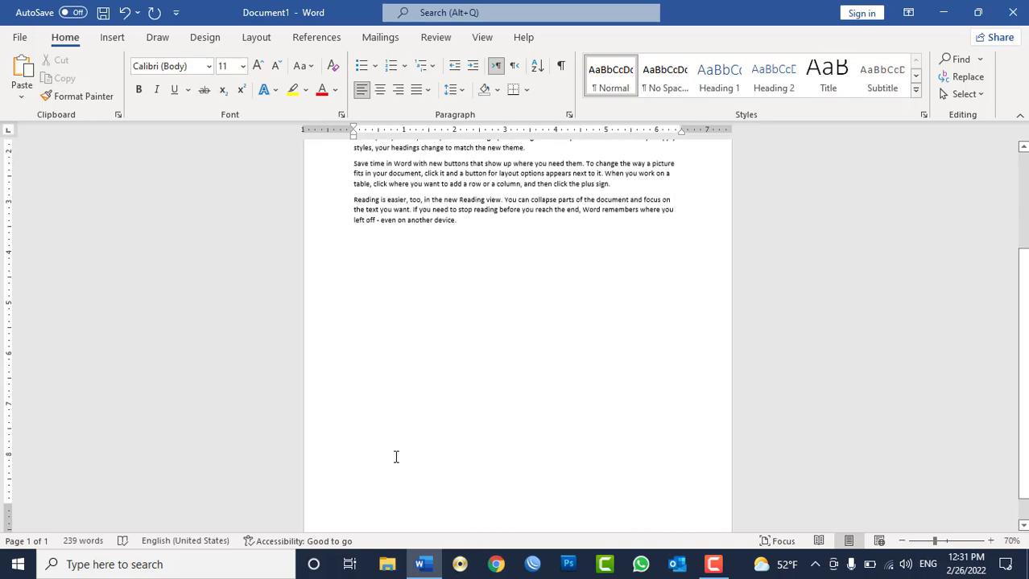
pyautogui.scroll(-1, 395, 457)
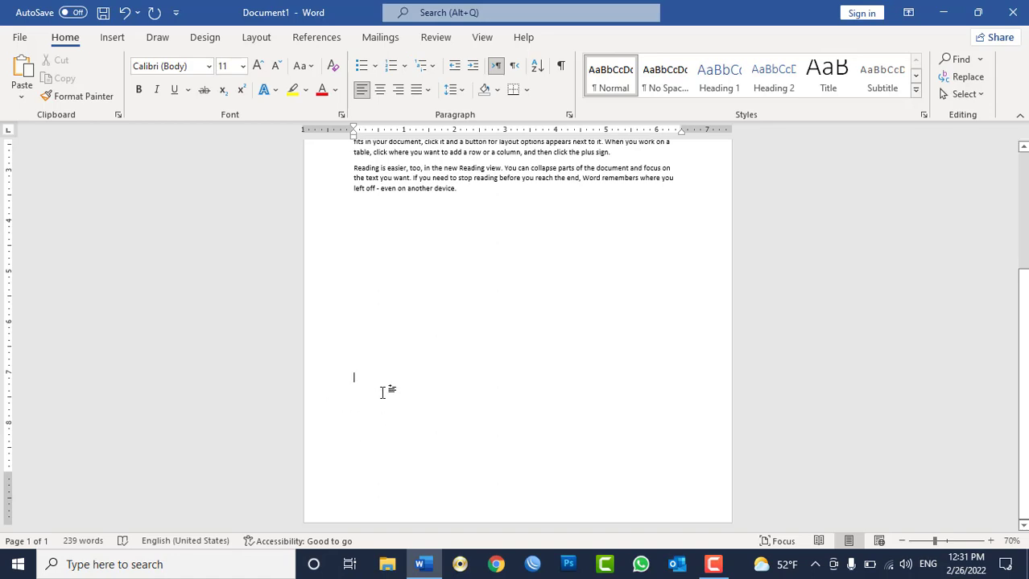
pyautogui.scroll(3, 567, 320)
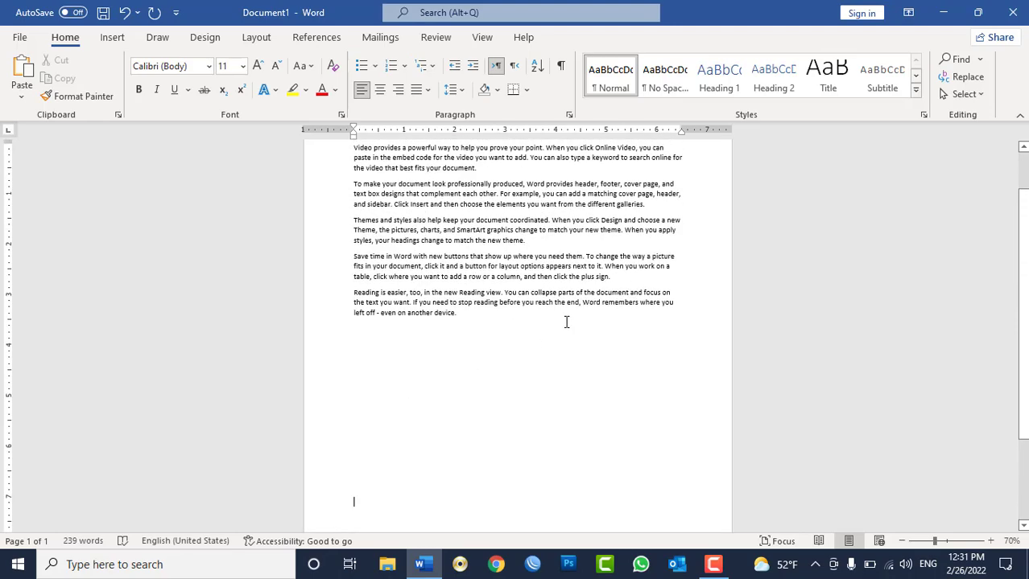
pyautogui.scroll(-2, 566, 323)
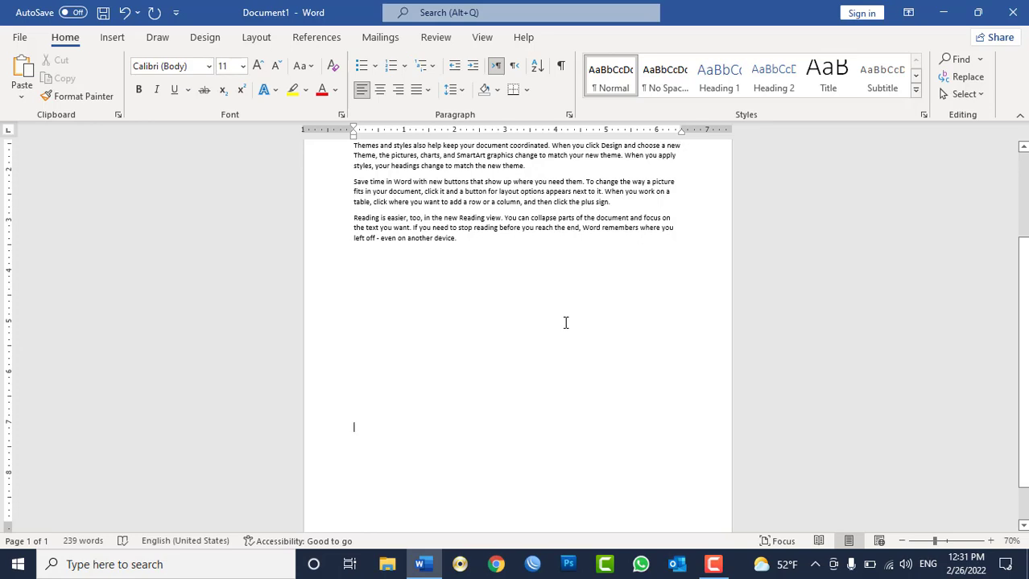
pyautogui.scroll(1, 564, 325)
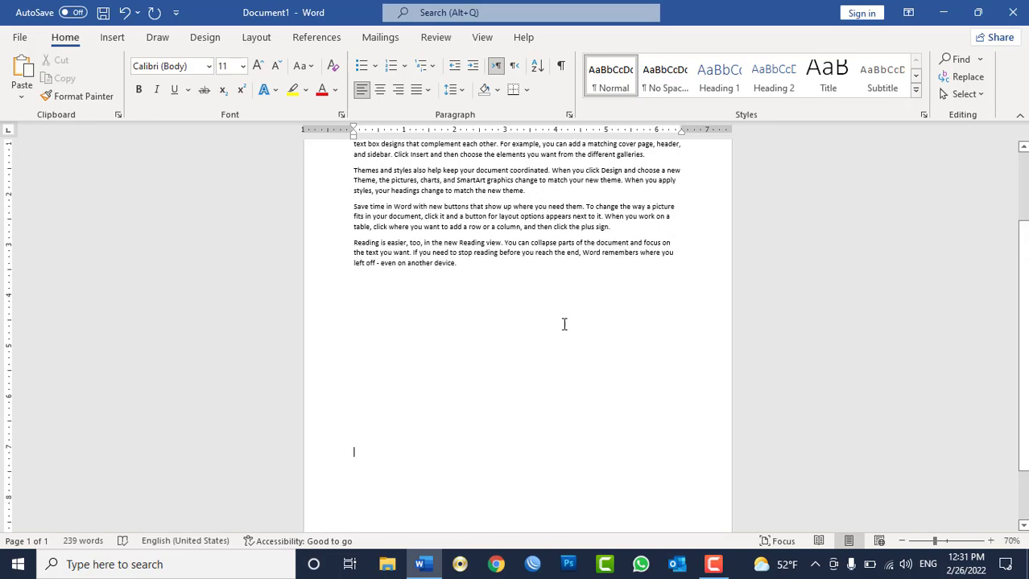
pyautogui.scroll(-2, 369, 423)
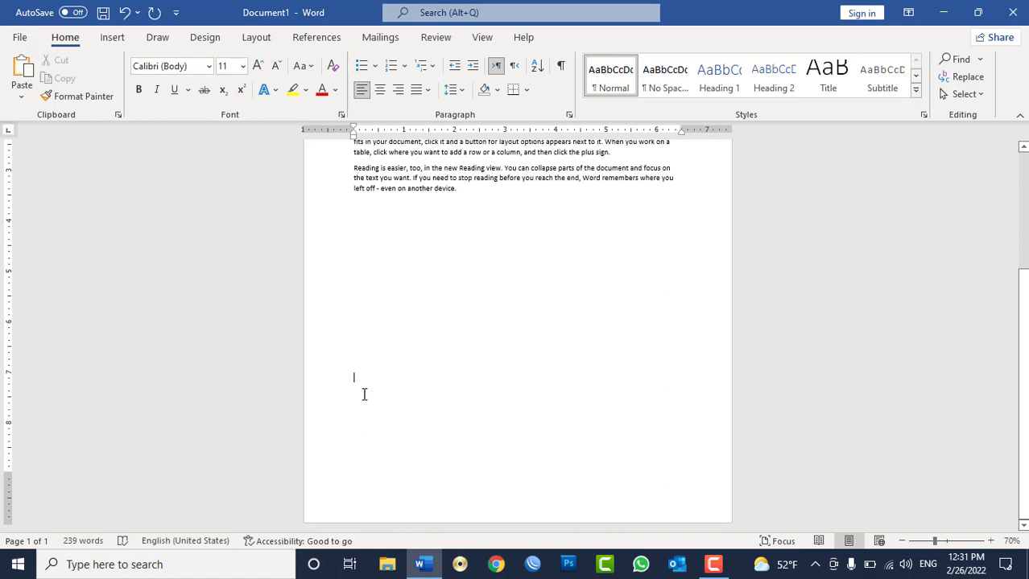
# - Insert a Microsoft Office signature line with the signer's name, title 'IT manager' and e-mail
pyautogui.click(103, 40)
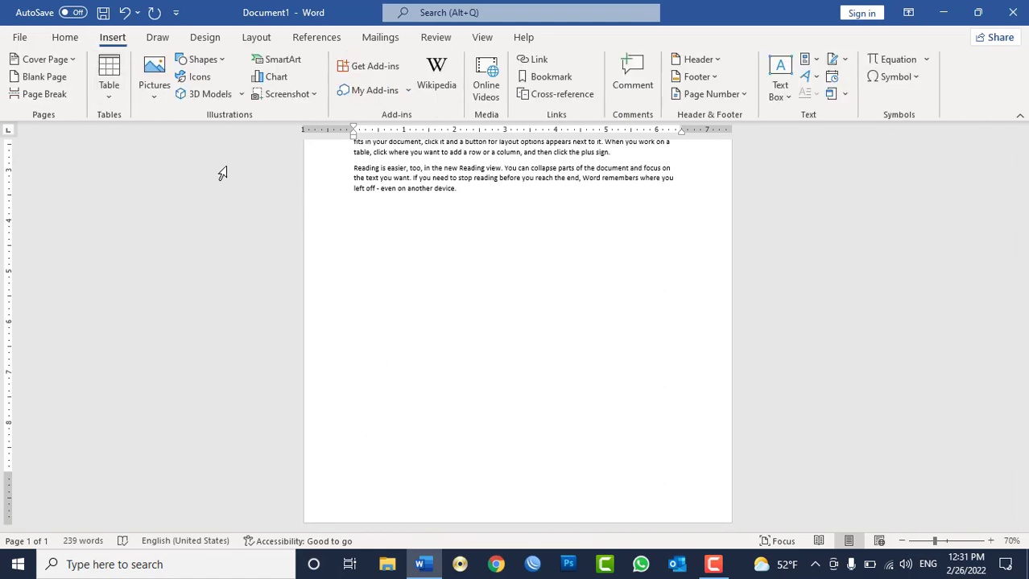
pyautogui.click(846, 66)
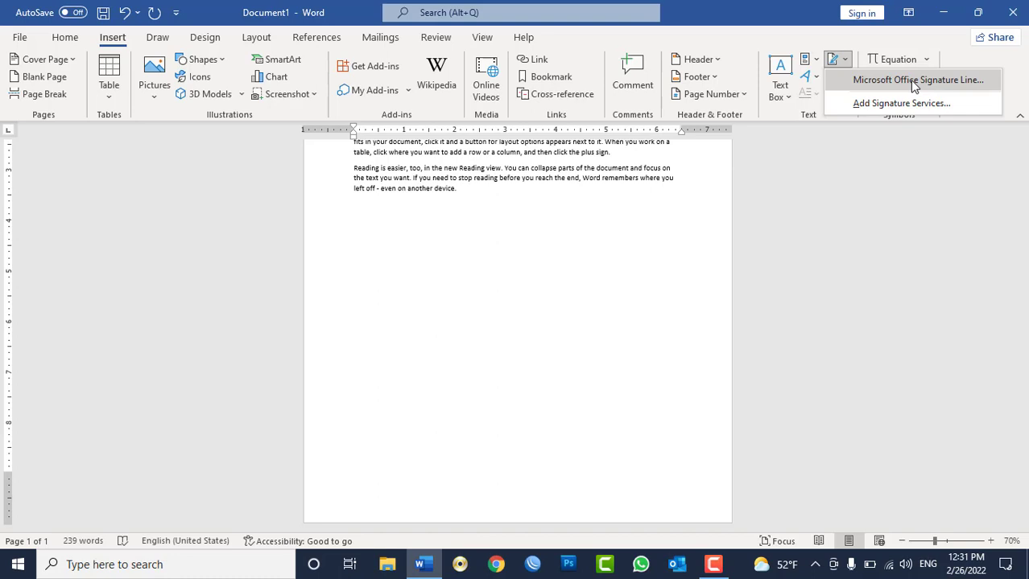
pyautogui.click(913, 83)
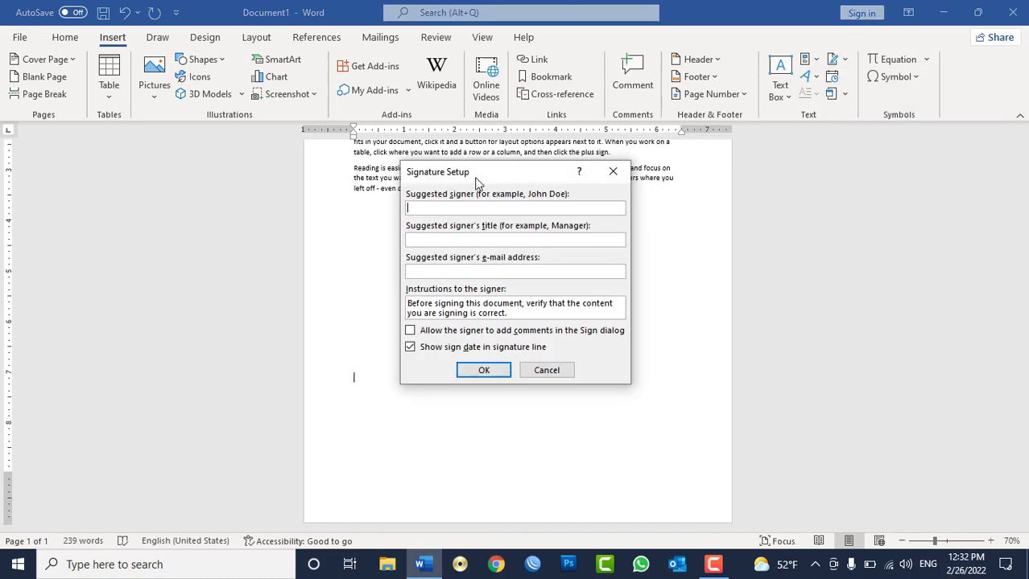
pyautogui.moveTo(474, 176); pyautogui.dragTo(646, 184)
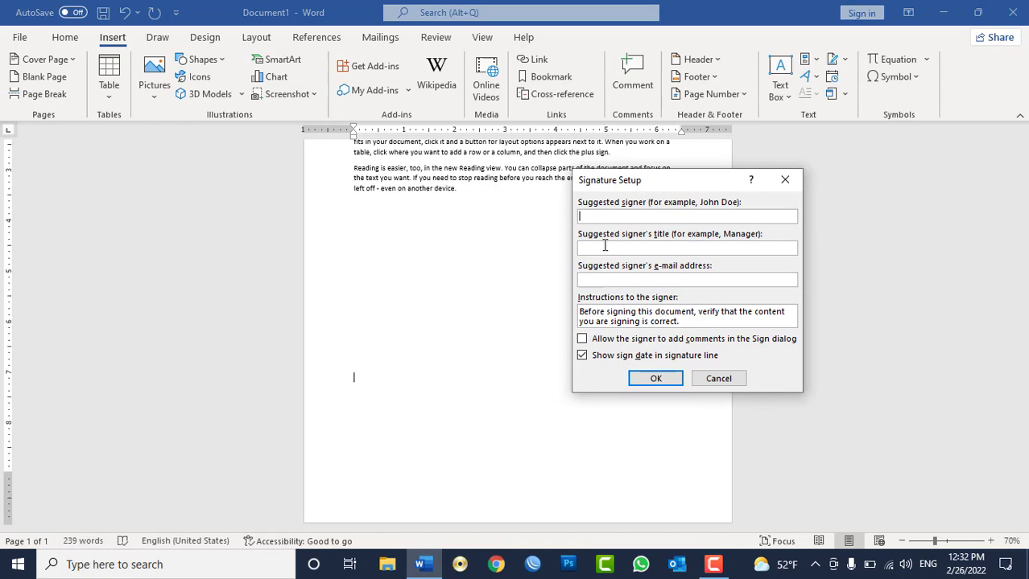
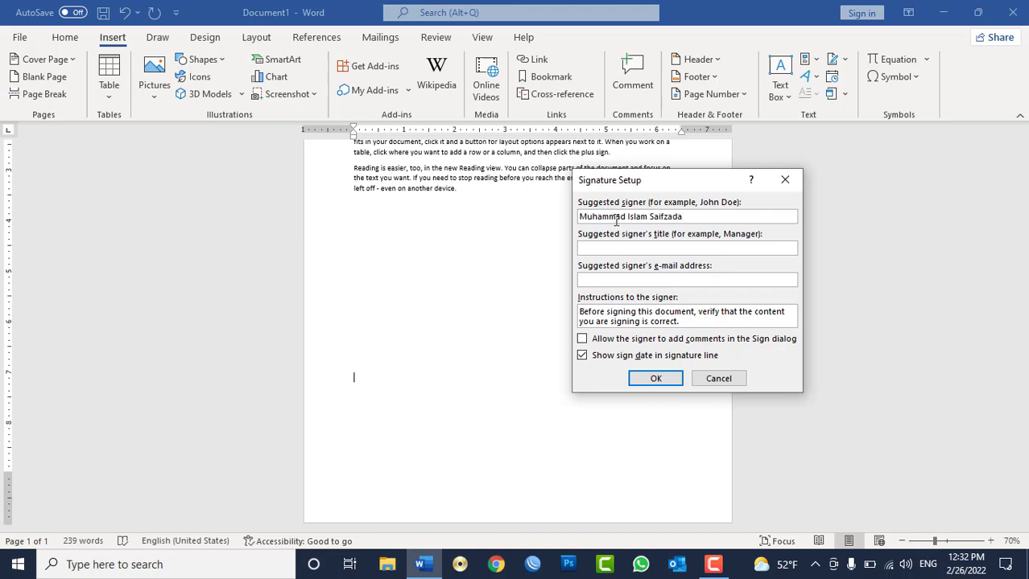
pyautogui.click(714, 250)
pyautogui.write('IT')
pyautogui.write(' manager')
pyautogui.click(628, 280)
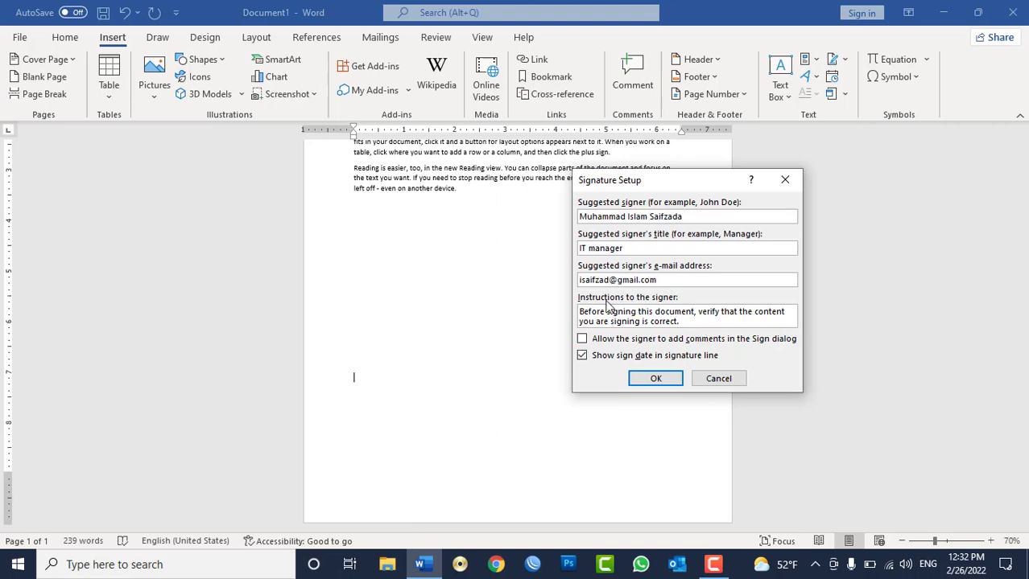
pyautogui.click(680, 321)
pyautogui.click(656, 380)
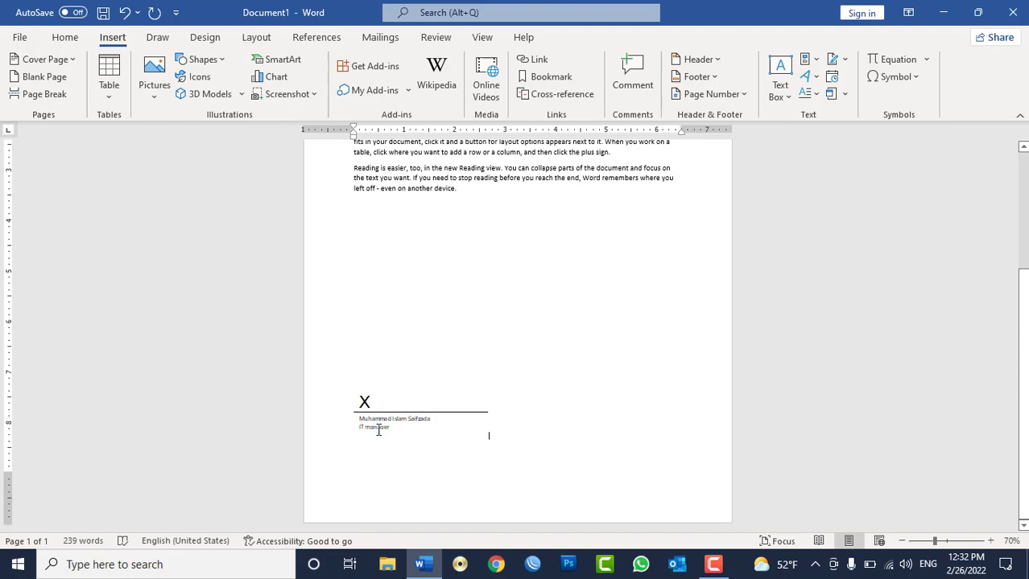
# - Select the signature line and choose Sign from its right-click menu
pyautogui.scroll(2, 550, 252)
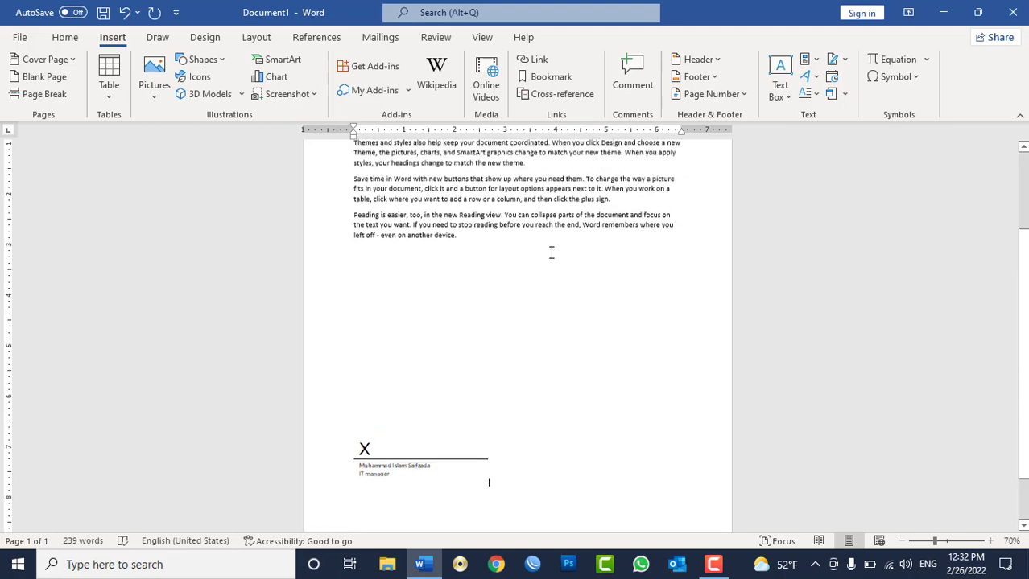
pyautogui.scroll(3, 551, 252)
pyautogui.scroll(-5, 551, 252)
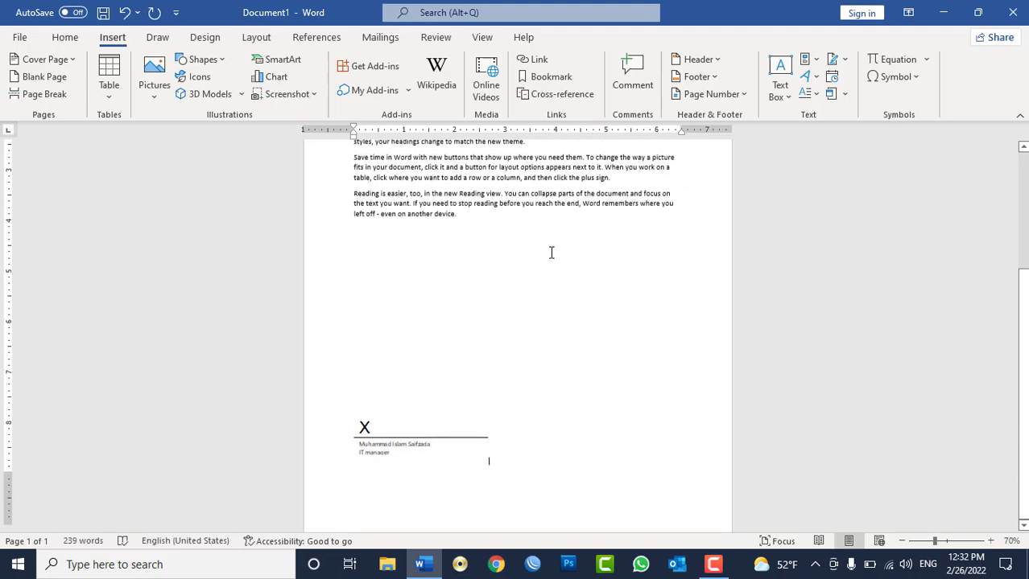
pyautogui.click(419, 385)
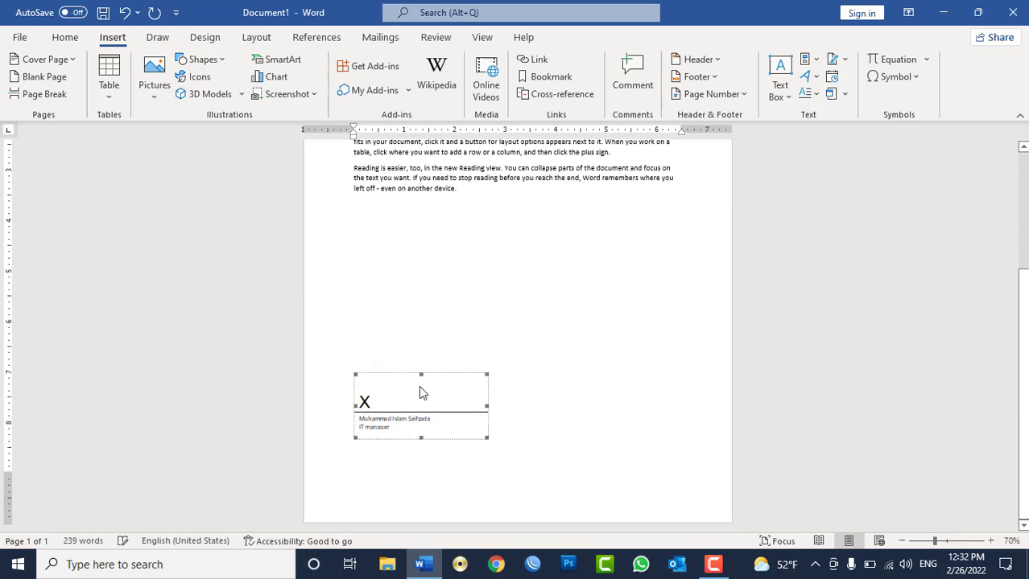
pyautogui.click(426, 364)
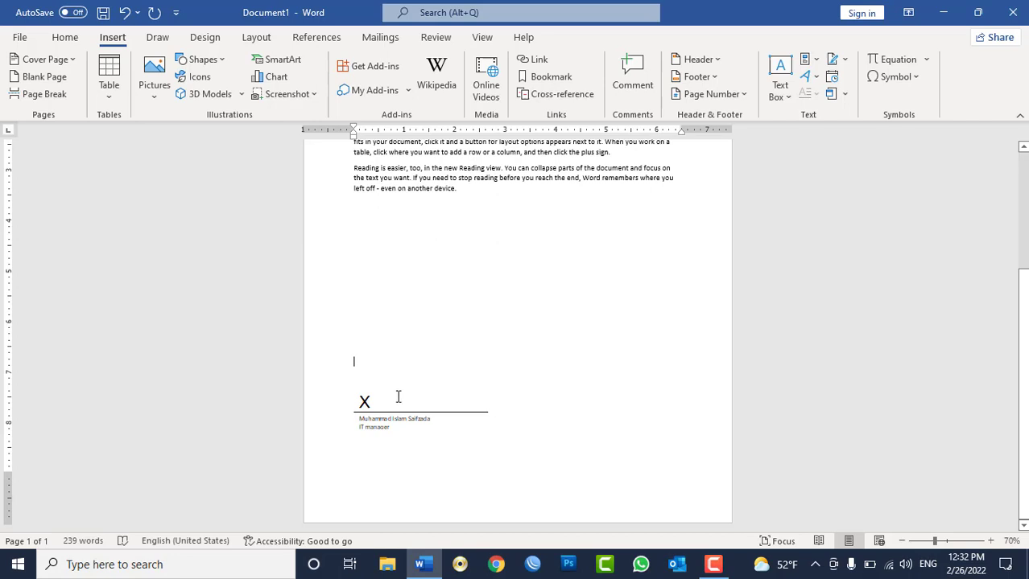
pyautogui.click(397, 390)
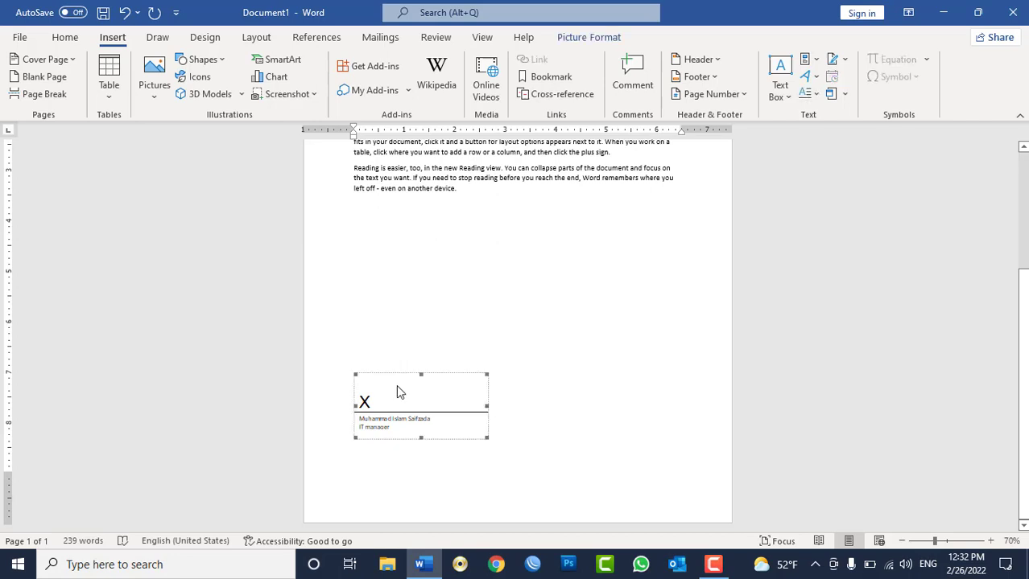
pyautogui.rightClick(397, 386)
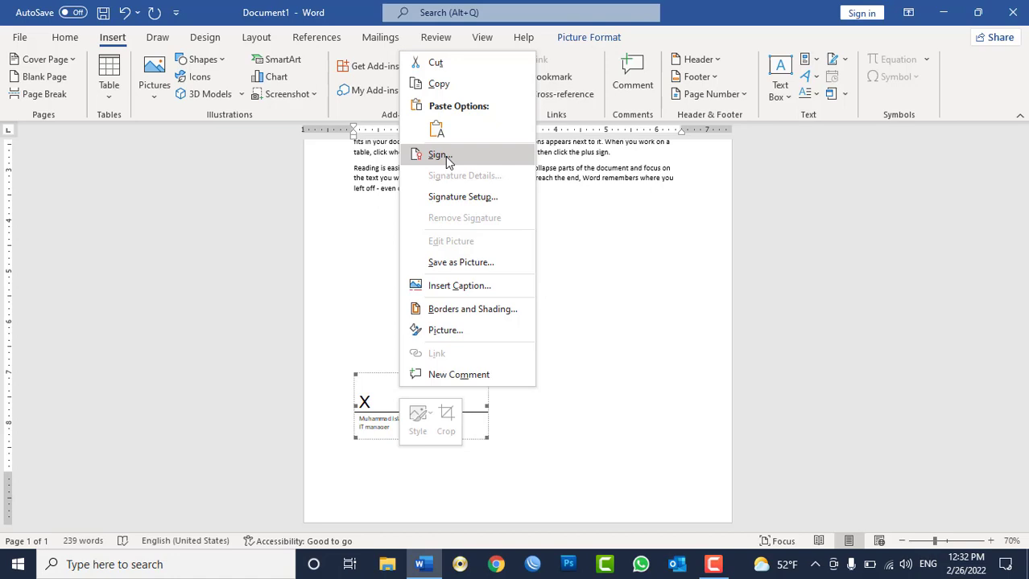
pyautogui.click(445, 156)
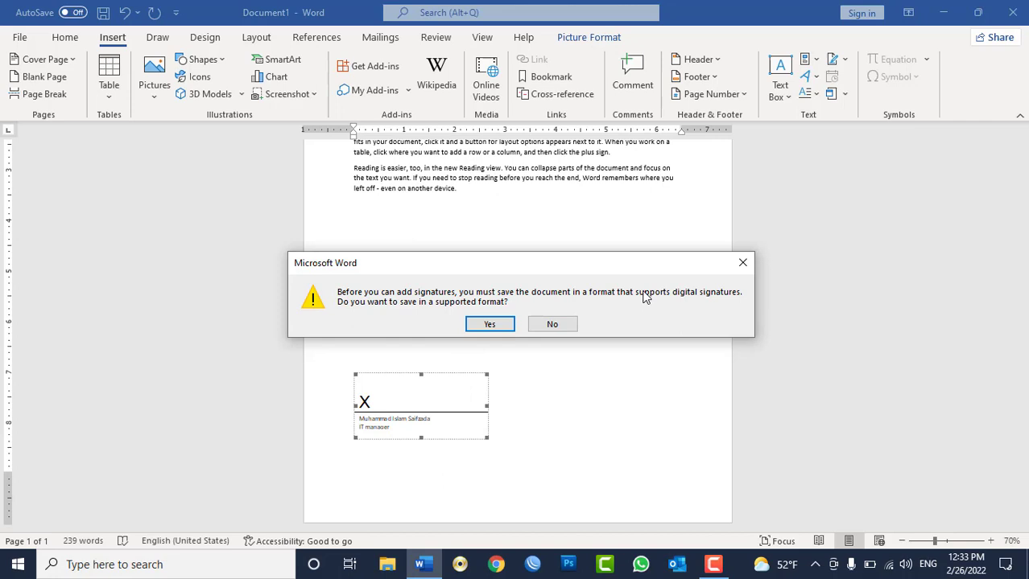
# - Save Document1 to the Desktop in a signature-compatible format
pyautogui.click(490, 325)
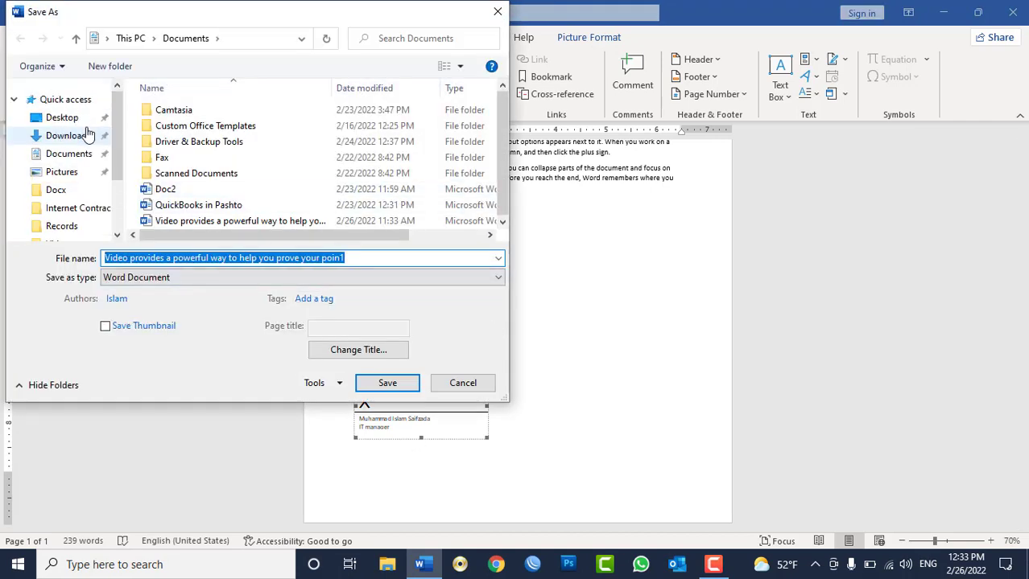
pyautogui.click(64, 118)
pyautogui.click(394, 383)
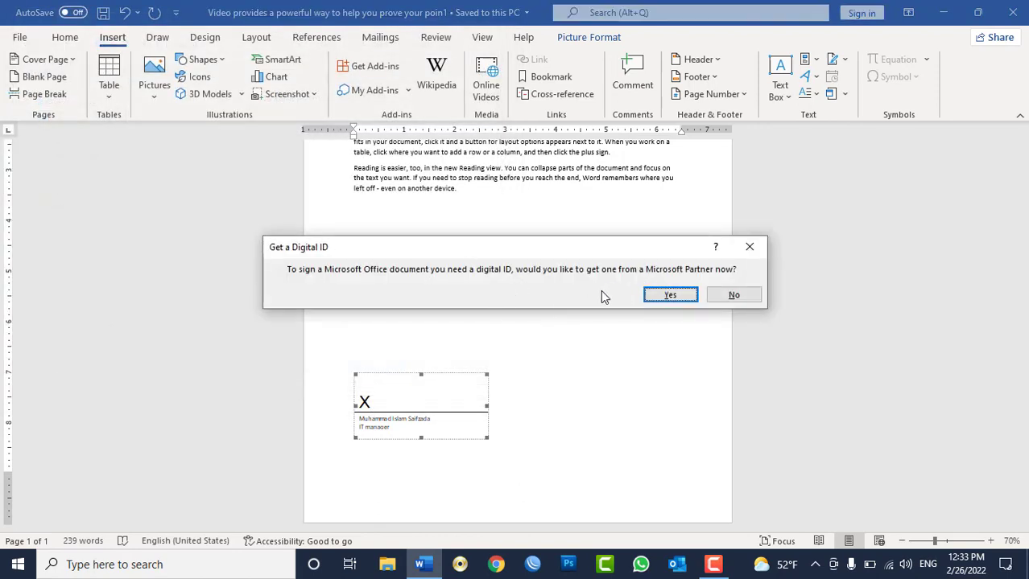
# - Decline the Get a Digital ID offer and deselect the signature line
pyautogui.moveTo(584, 247); pyautogui.dragTo(624, 194)
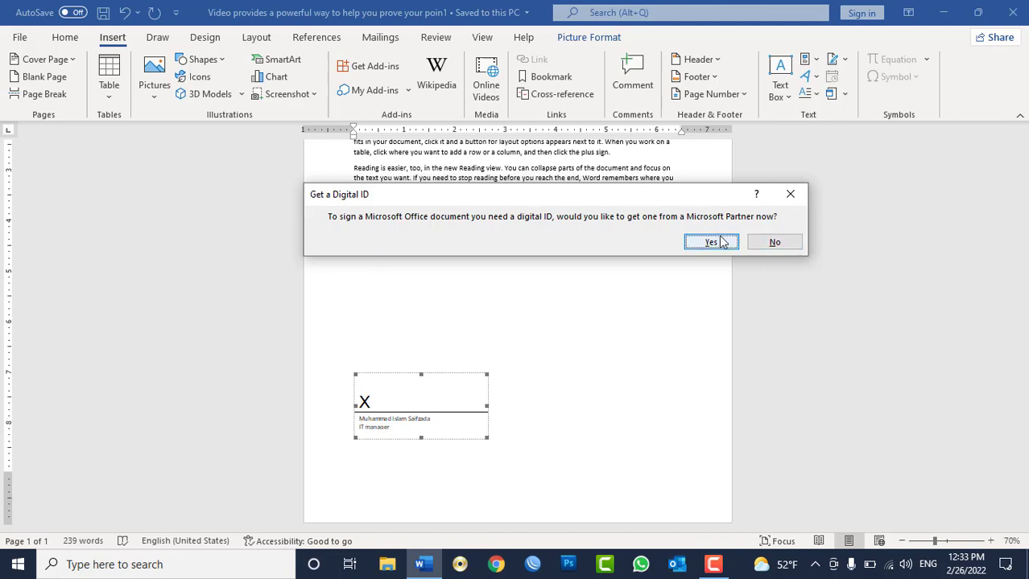
pyautogui.click(764, 244)
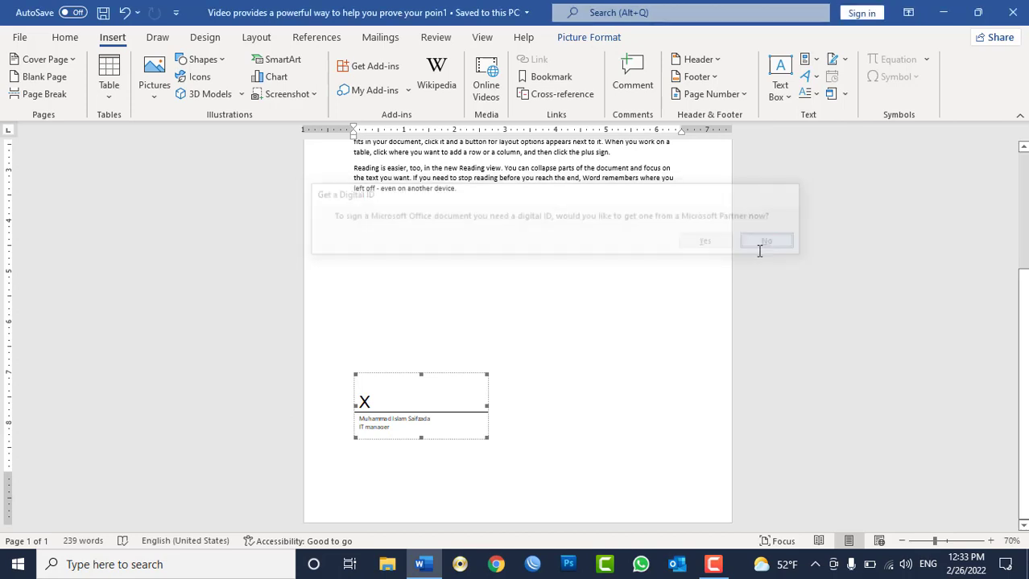
pyautogui.click(518, 351)
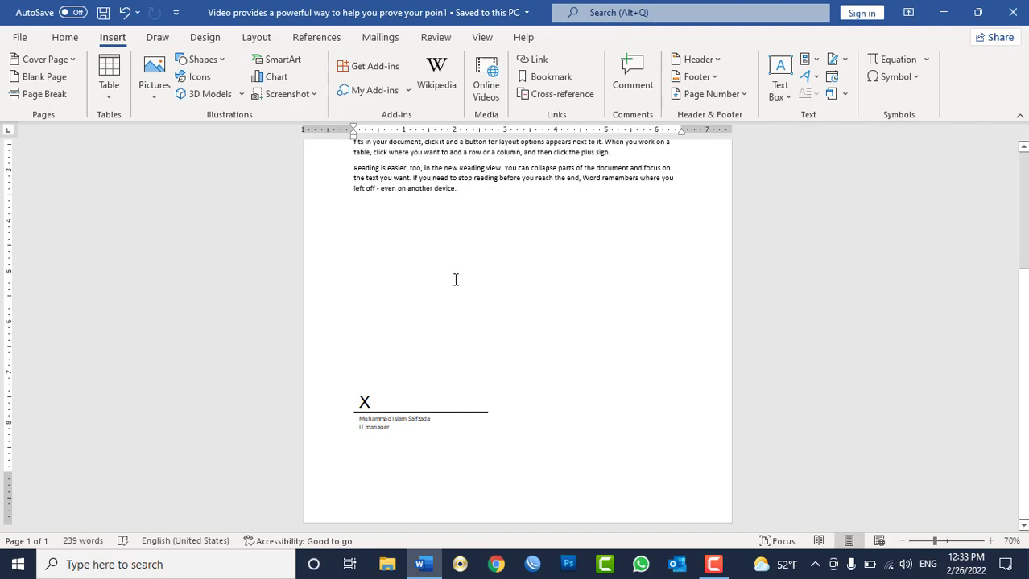
# - Open My Signature from Downloads in Photos, zoom in on it, then close it
pyautogui.click(388, 568)
pyautogui.click(65, 196)
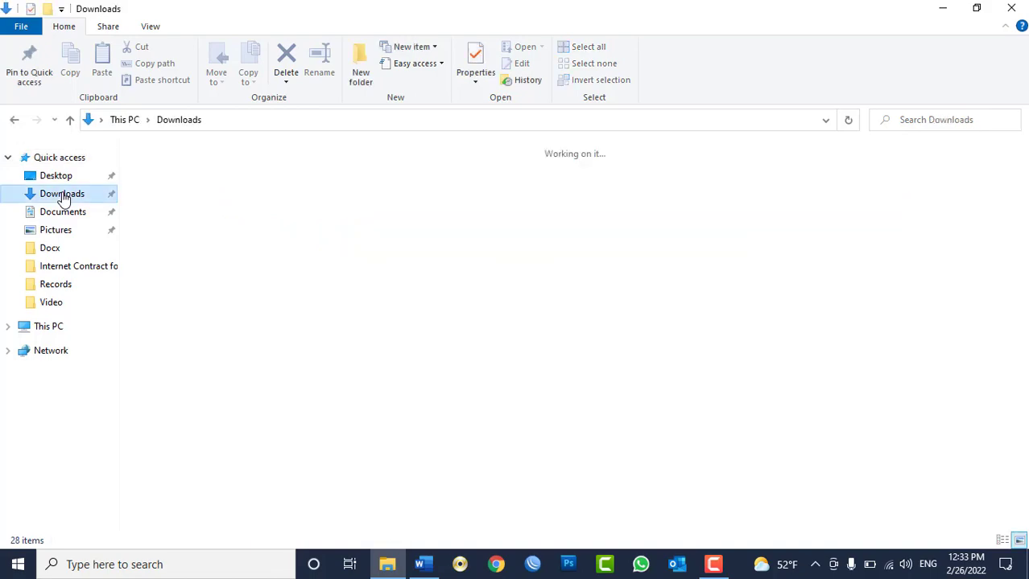
pyautogui.doubleClick(178, 220)
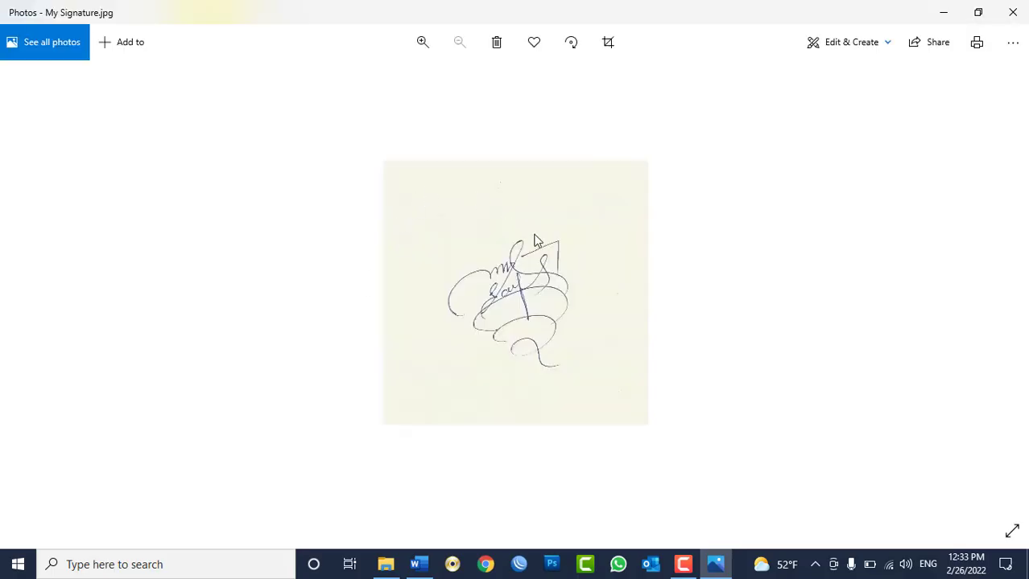
pyautogui.scroll(2, 538, 241)
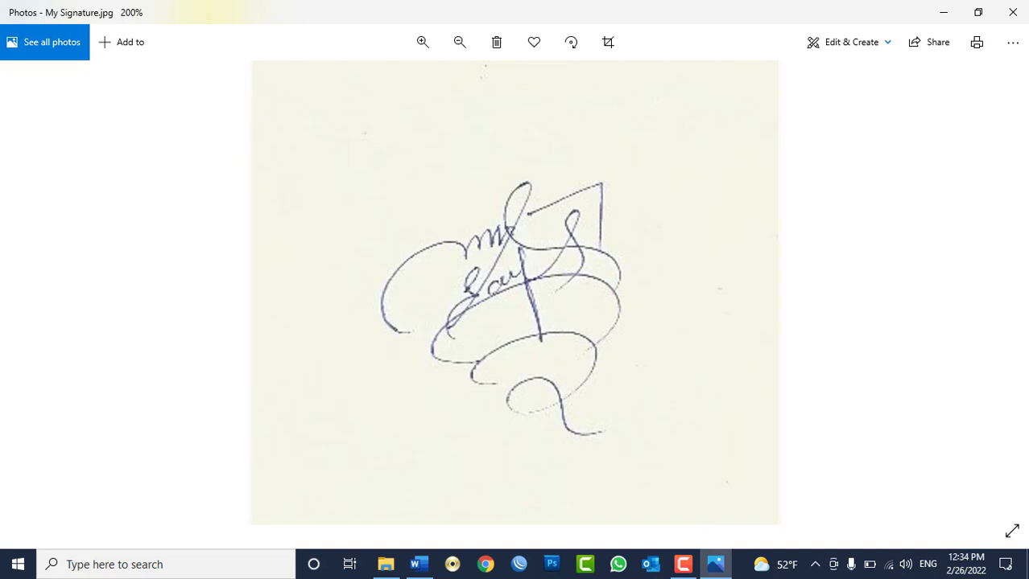
pyautogui.click(1013, 13)
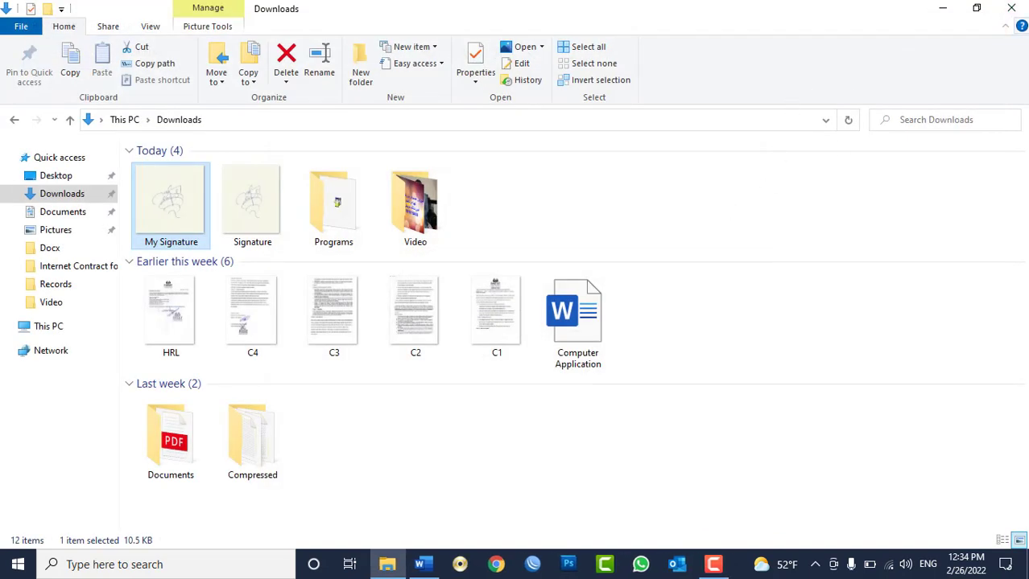
# - Return to Word and delete the signature line
pyautogui.click(1011, 12)
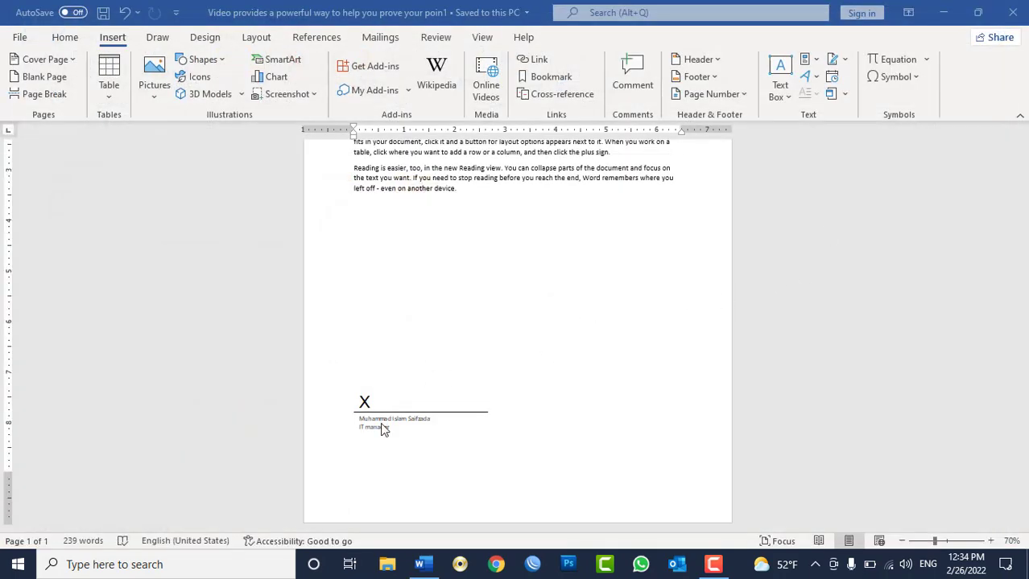
pyautogui.click(386, 415)
pyautogui.press('Delete')
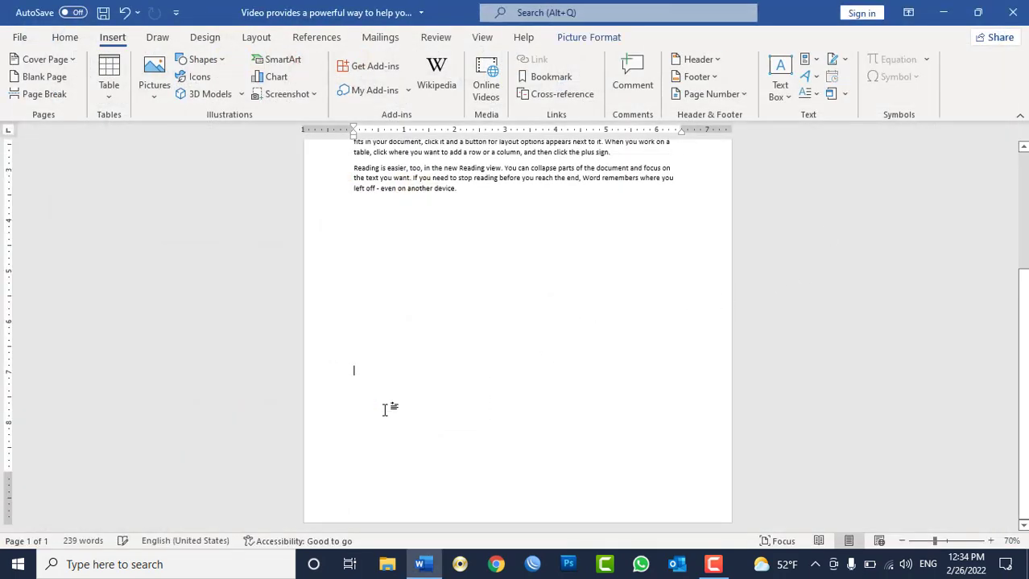
# - Try Add a Digital Signature under Protect Document and decline the digital ID offer
pyautogui.click(19, 37)
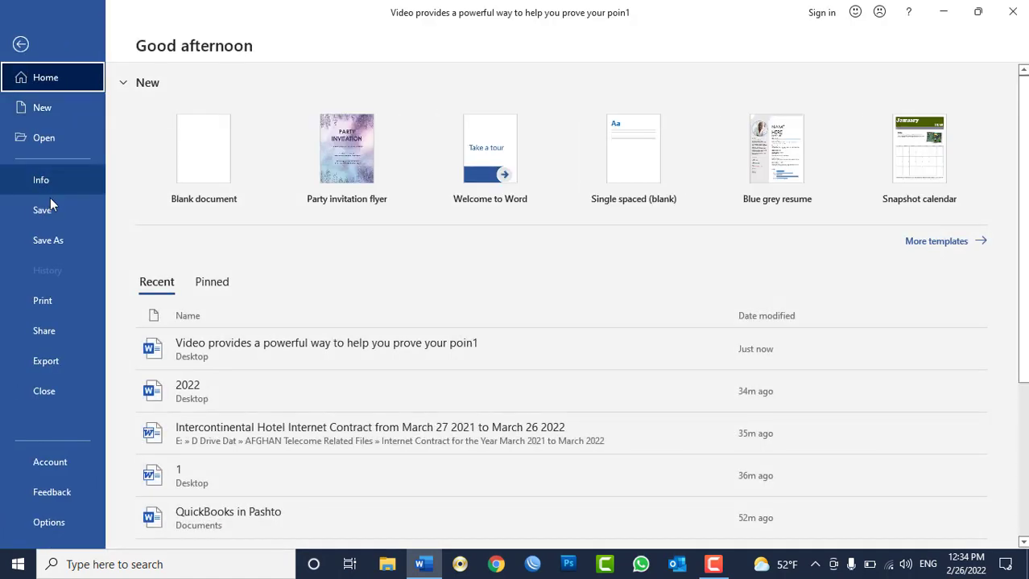
pyautogui.click(49, 180)
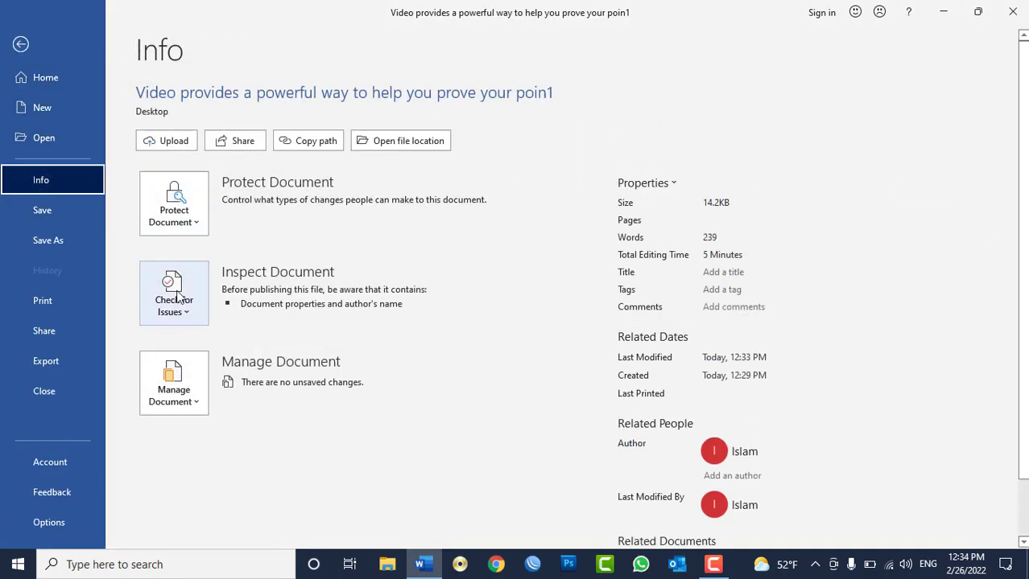
pyautogui.click(185, 216)
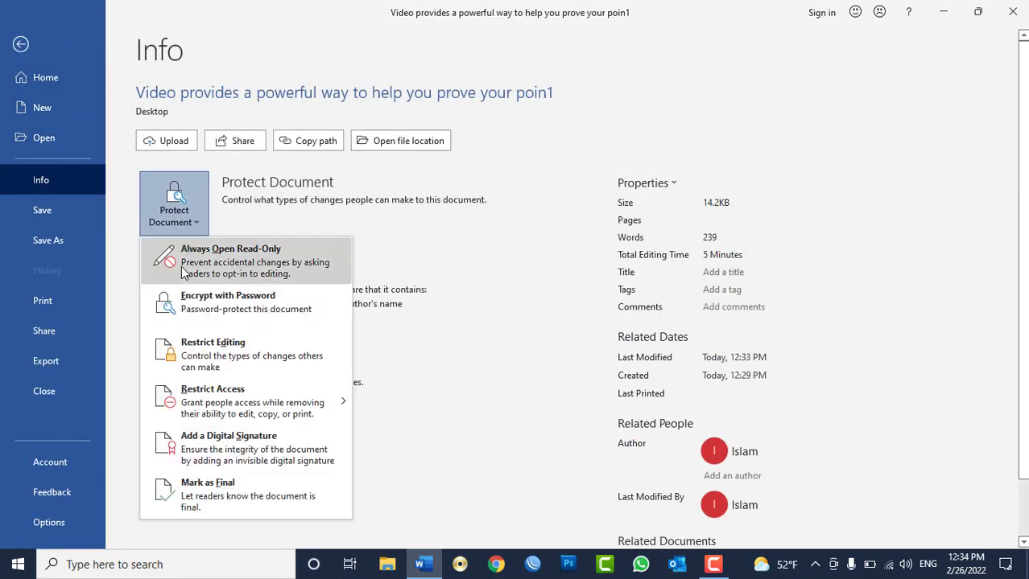
pyautogui.click(208, 451)
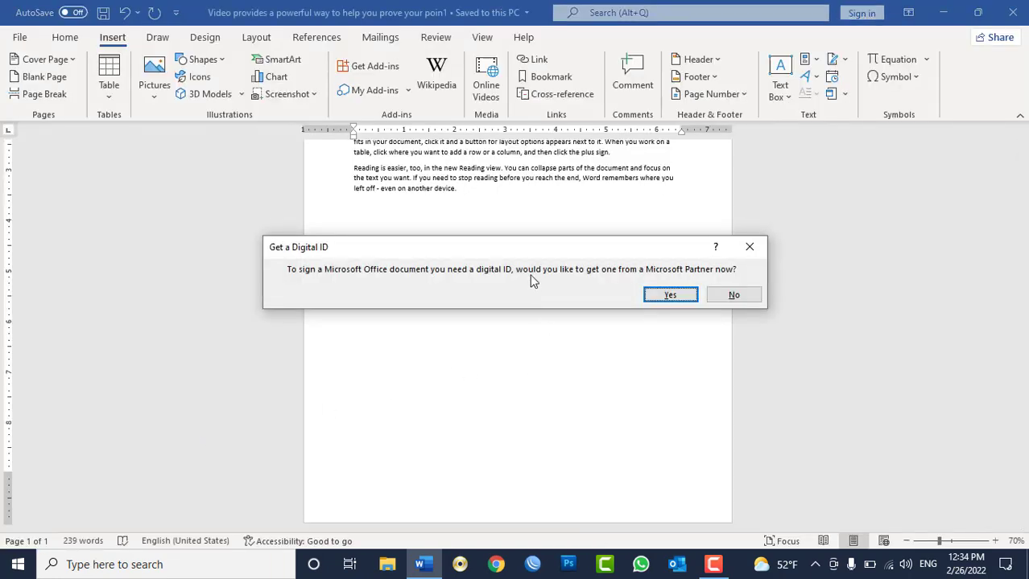
pyautogui.click(723, 298)
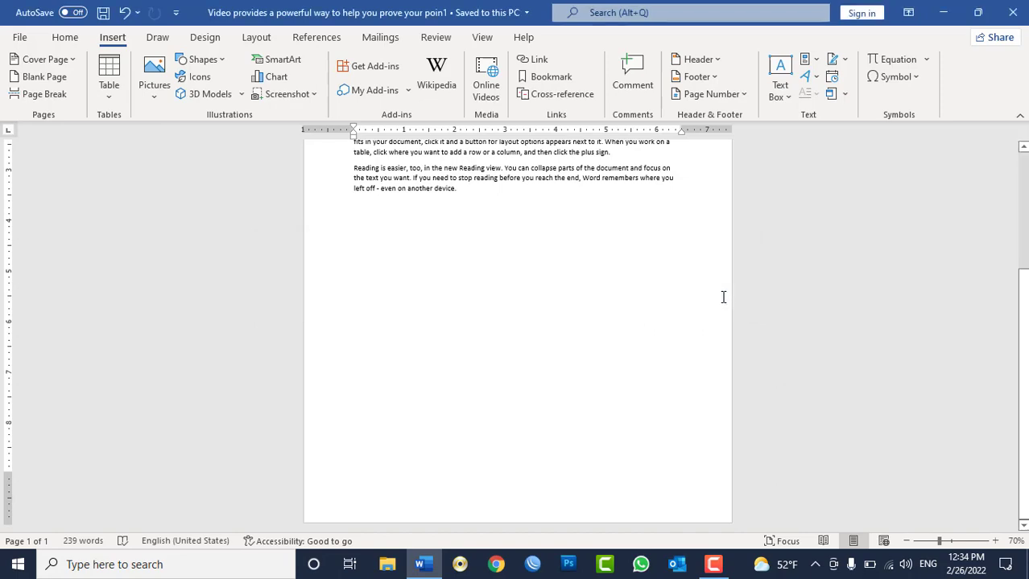
# - Reopen Protect Document without choosing anything and return to editing
pyautogui.click(20, 37)
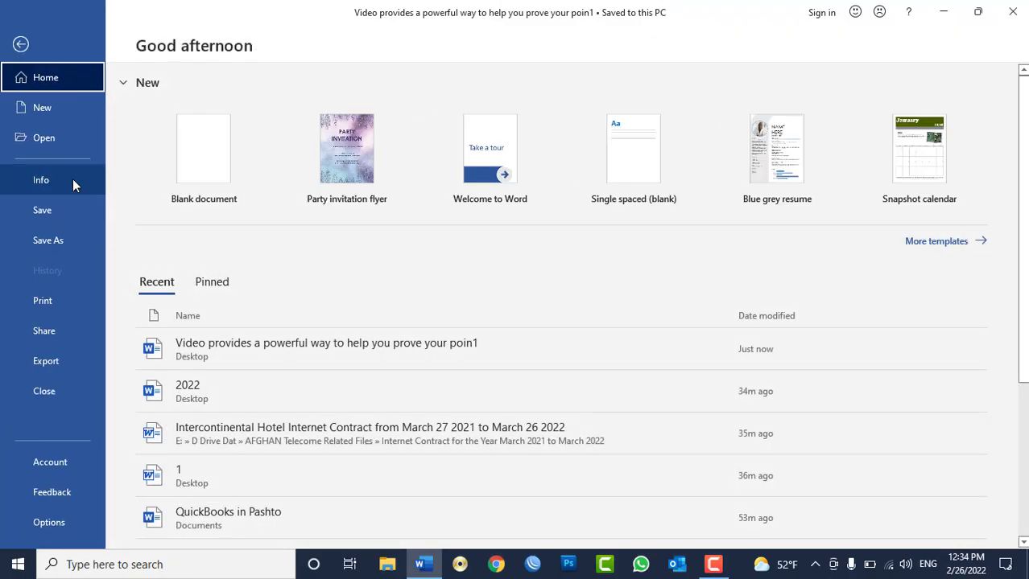
pyautogui.click(72, 180)
pyautogui.click(185, 230)
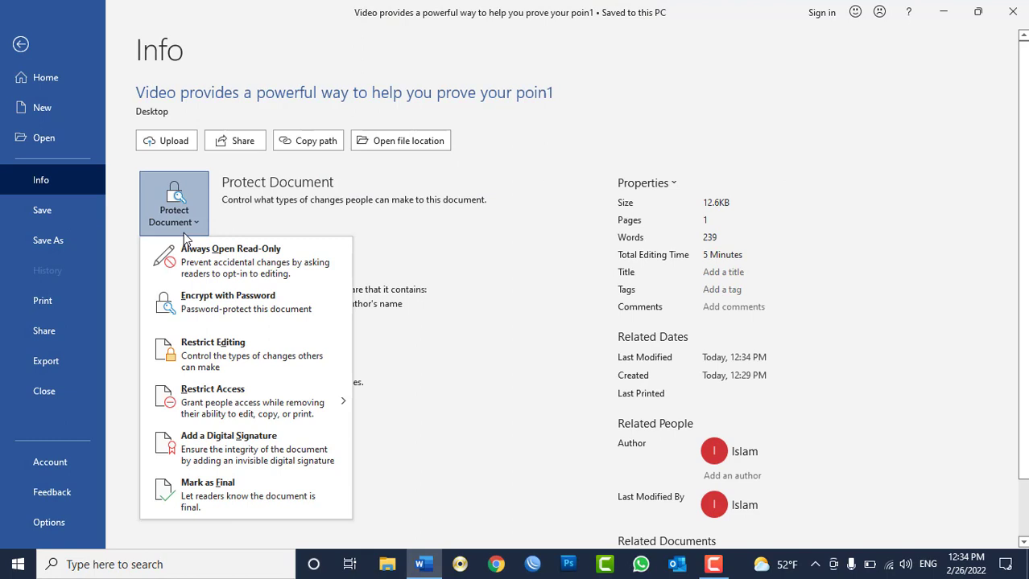
pyautogui.click(270, 483)
pyautogui.press('Escape')
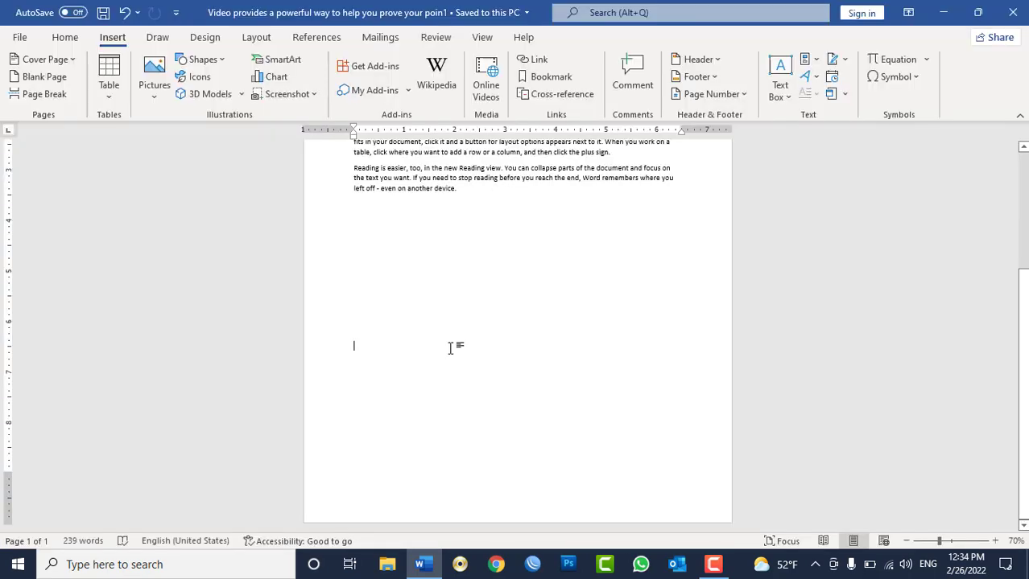
pyautogui.scroll(2, 534, 268)
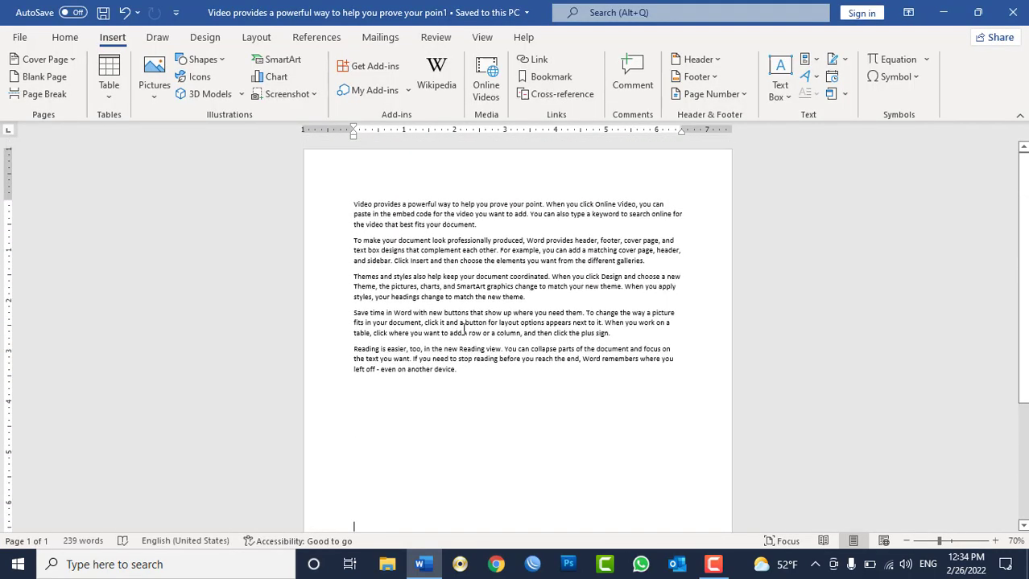
# - Enlarge all the text to 15 pt and fully justify it
pyautogui.moveTo(463, 370)
pyautogui.mouseDown()
pyautogui.moveTo(349, 264)
pyautogui.moveTo(310, 193)
pyautogui.mouseUp()
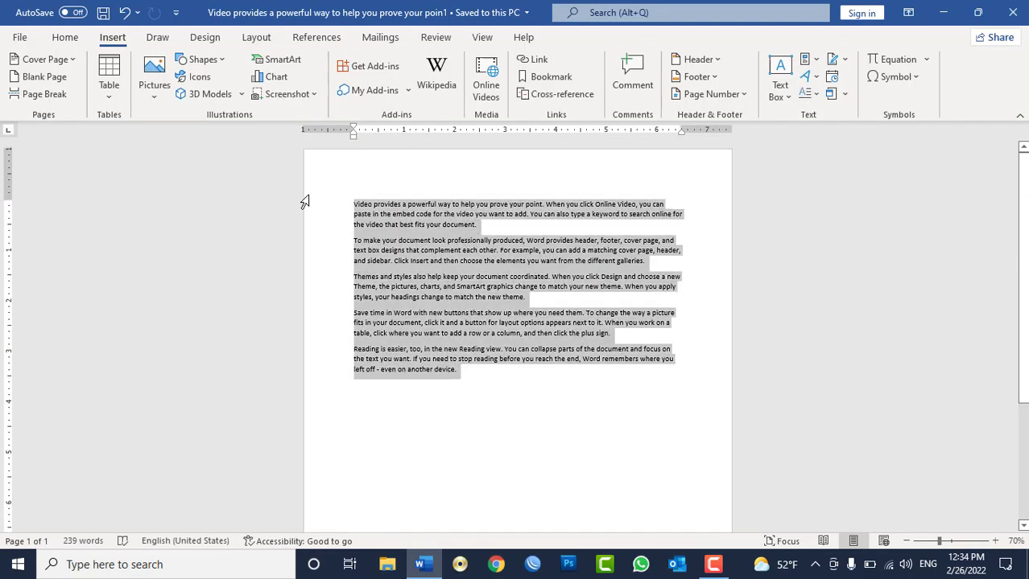
pyautogui.hotkey('ctrl', 'shift', '.')
pyautogui.hotkey('ctrl', 'shift', '.')
pyautogui.hotkey('ctrl', 'shift', '.')
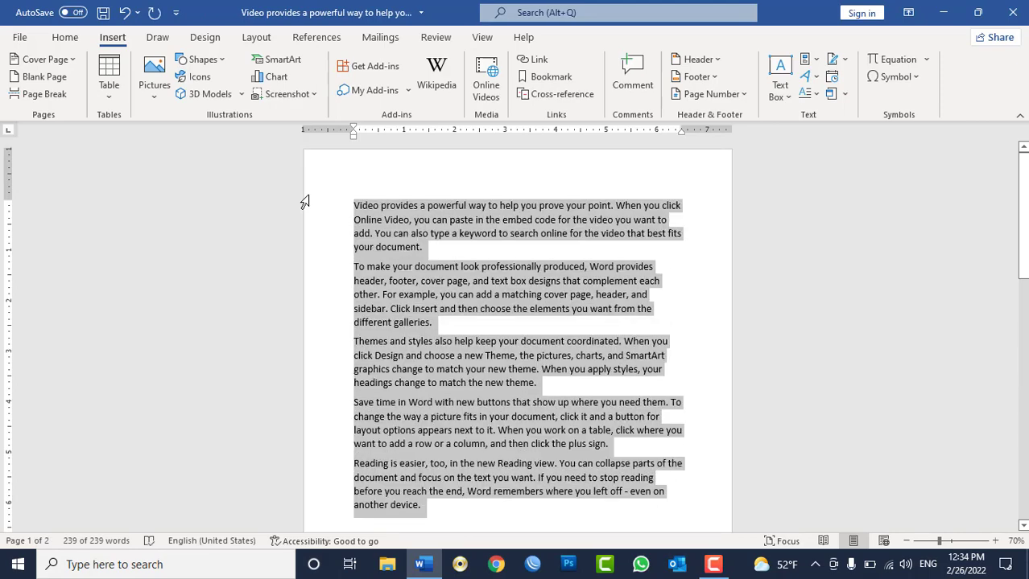
pyautogui.click(65, 37)
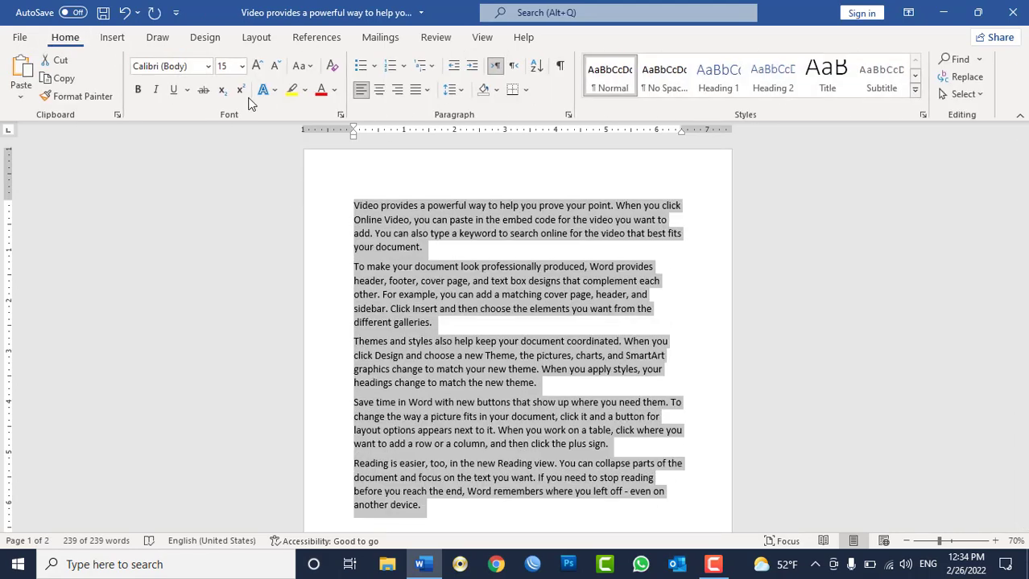
pyautogui.click(426, 91)
pyautogui.click(436, 110)
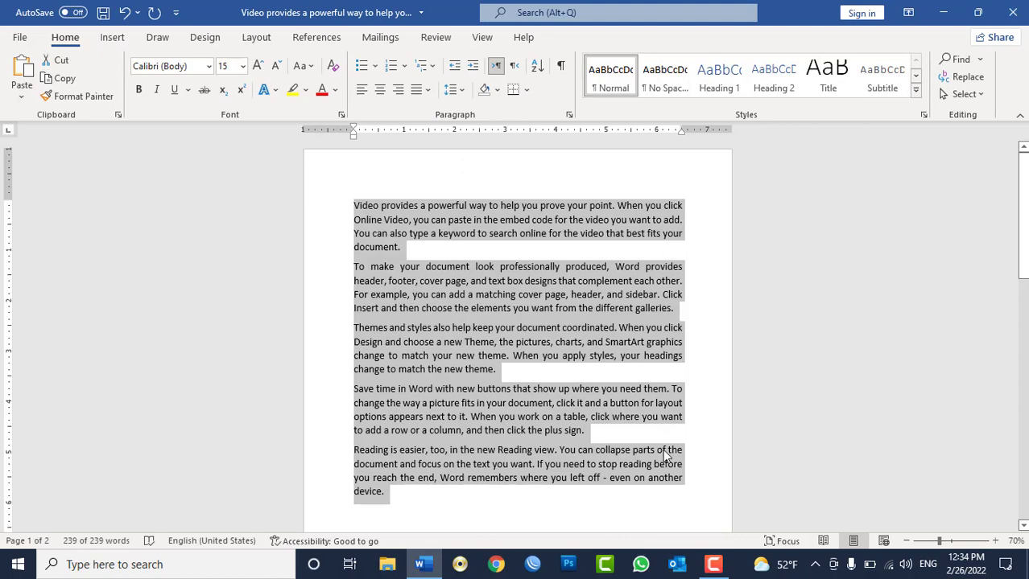
pyautogui.click(672, 384)
# - Mark the document as final via Protect Document, confirming both prompts
pyautogui.click(23, 37)
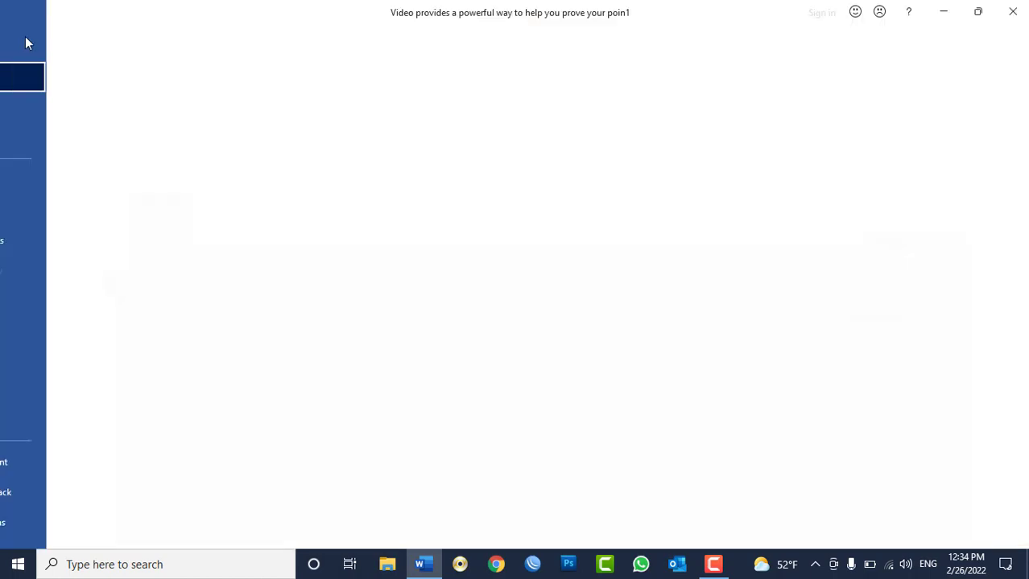
pyautogui.click(46, 181)
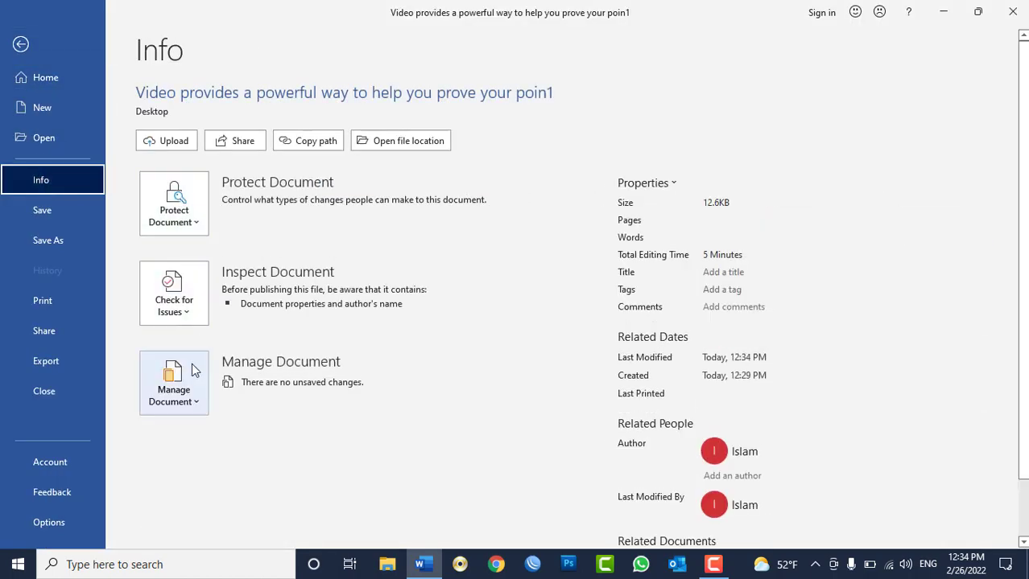
pyautogui.click(173, 216)
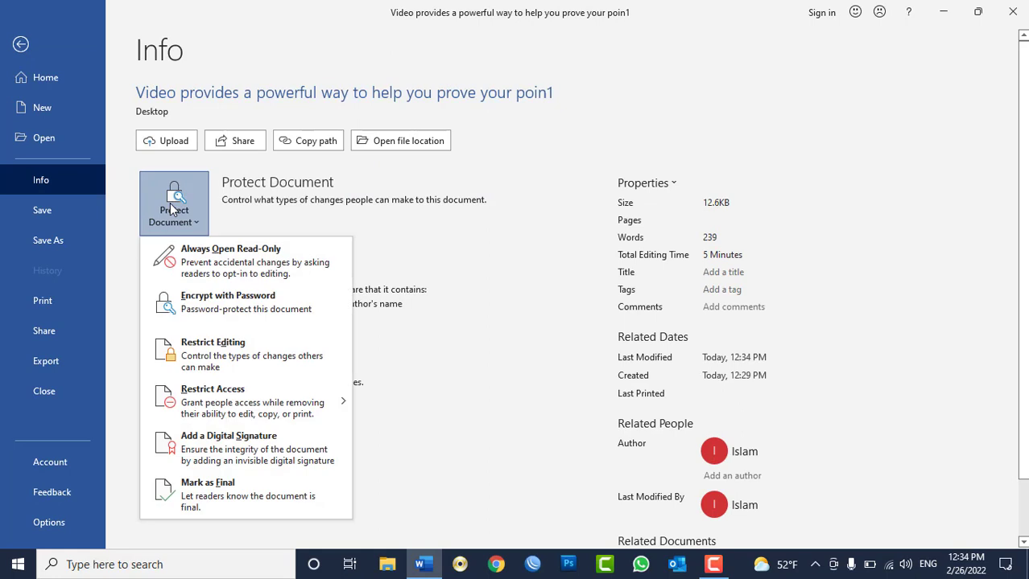
pyautogui.click(241, 499)
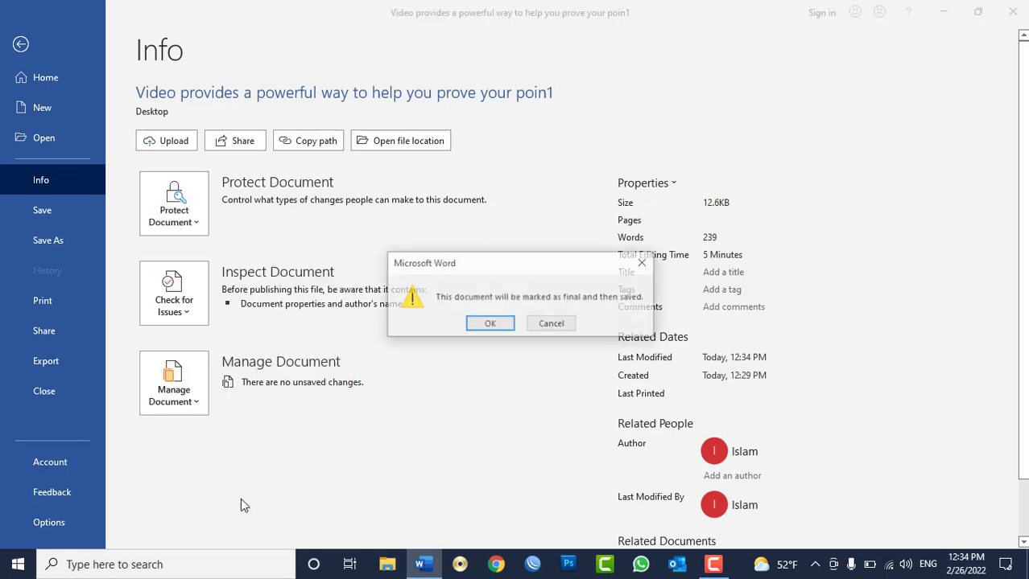
pyautogui.click(488, 330)
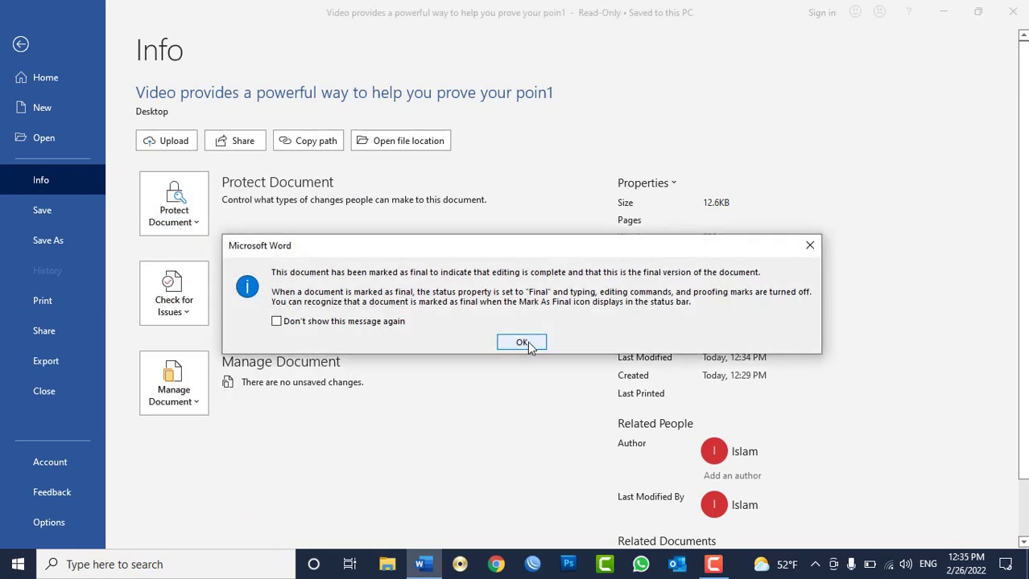
pyautogui.click(521, 343)
# - Make the document editable again with Edit Anyway and open the File Home page
pyautogui.click(20, 44)
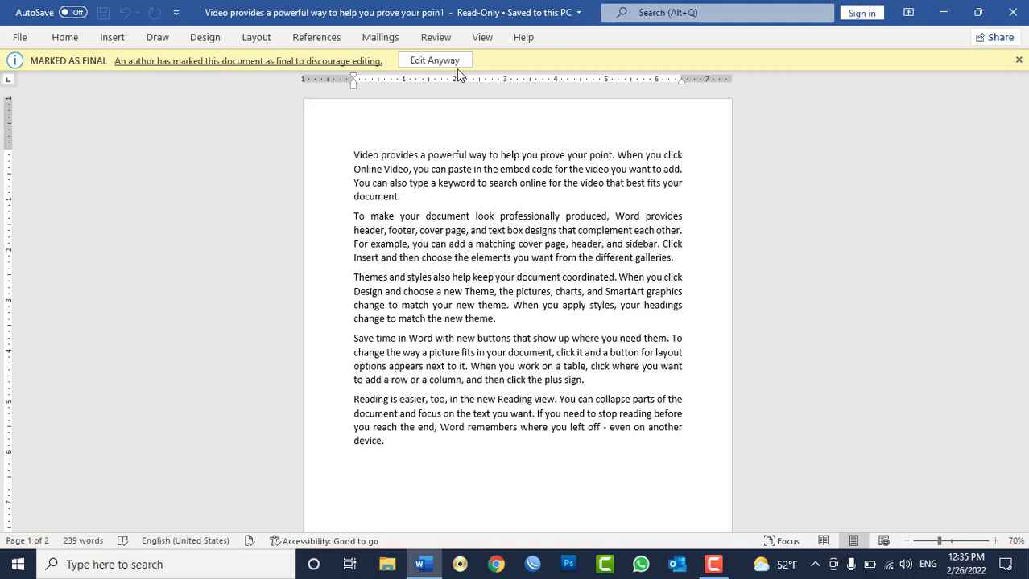
pyautogui.click(453, 63)
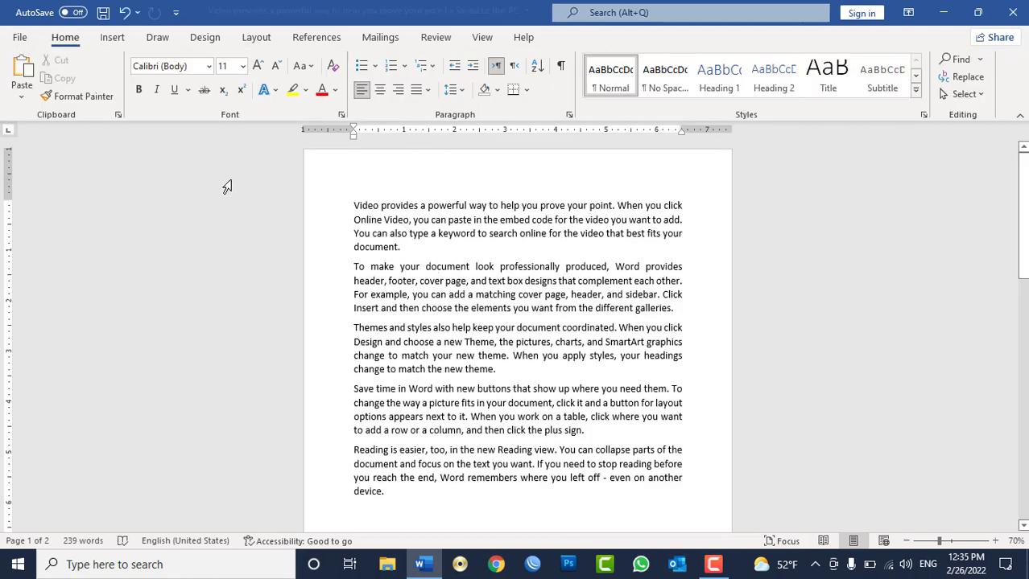
pyautogui.click(23, 37)
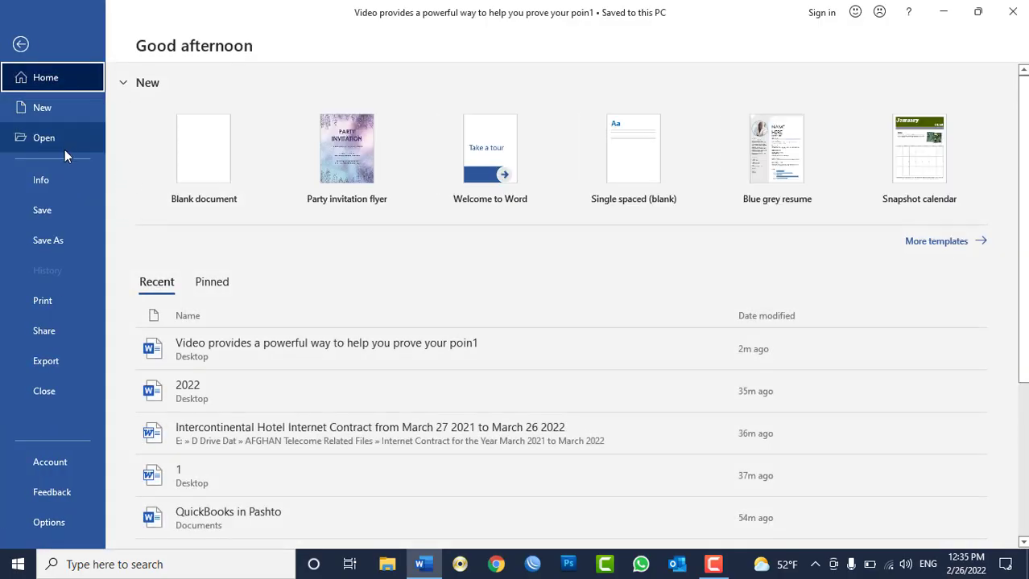
# - Set the document Title property to 'Computer Notes' and the Comments to 'This file include basic notes about Computer'
pyautogui.click(40, 180)
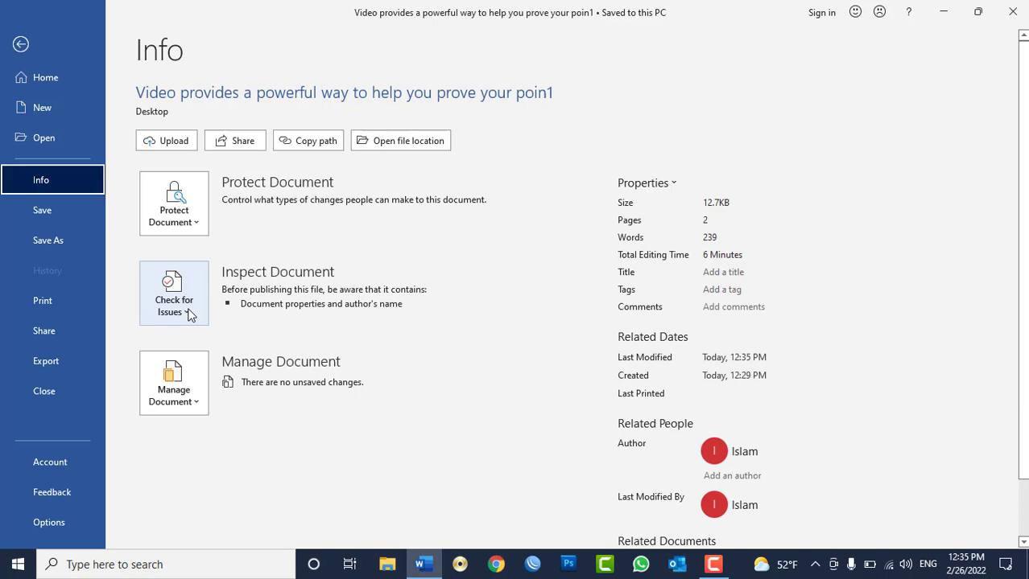
pyautogui.click(187, 312)
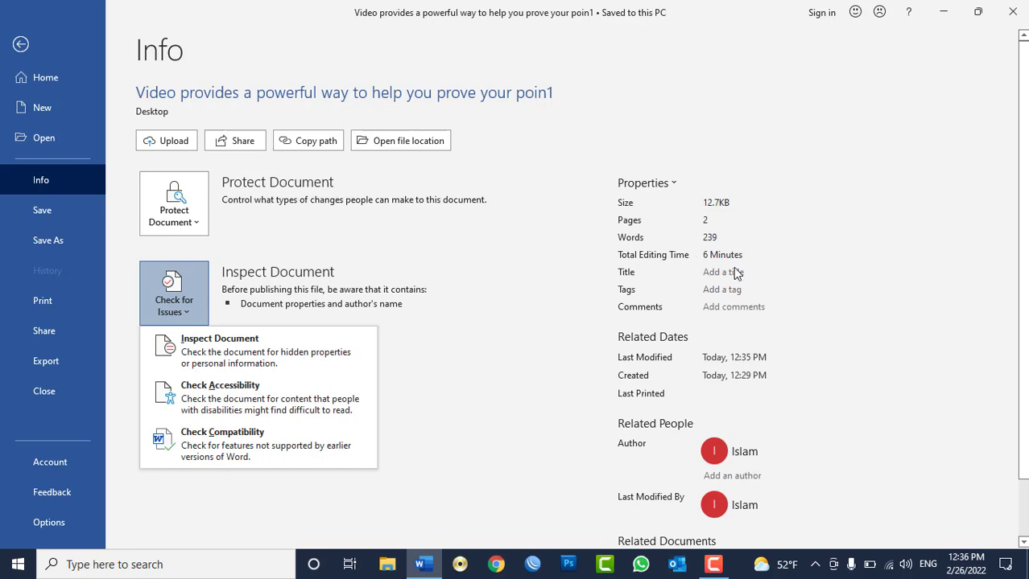
pyautogui.click(846, 179)
pyautogui.click(704, 272)
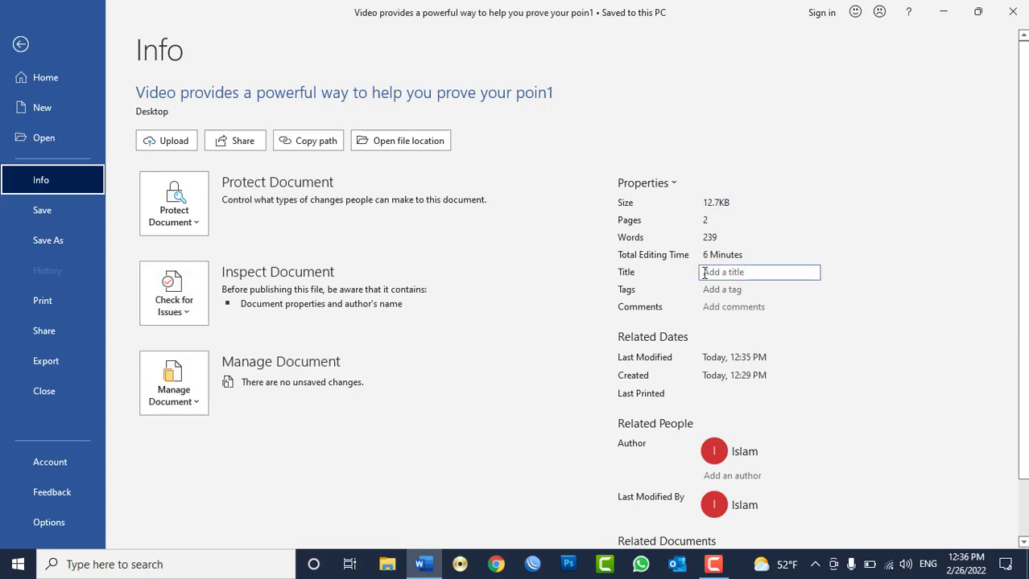
pyautogui.click(705, 273)
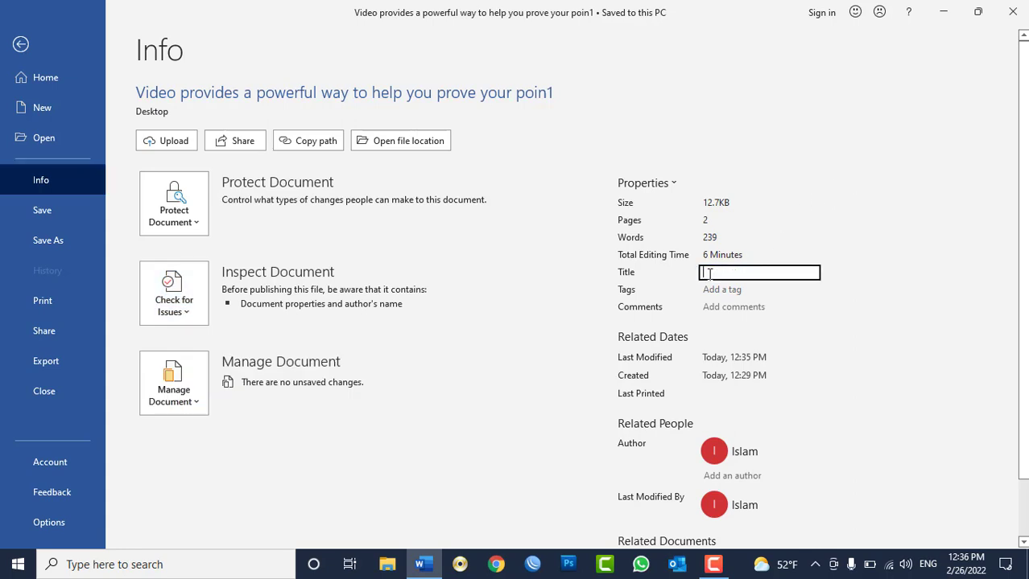
pyautogui.write('Compute')
pyautogui.write('r Notes')
pyautogui.click(721, 306)
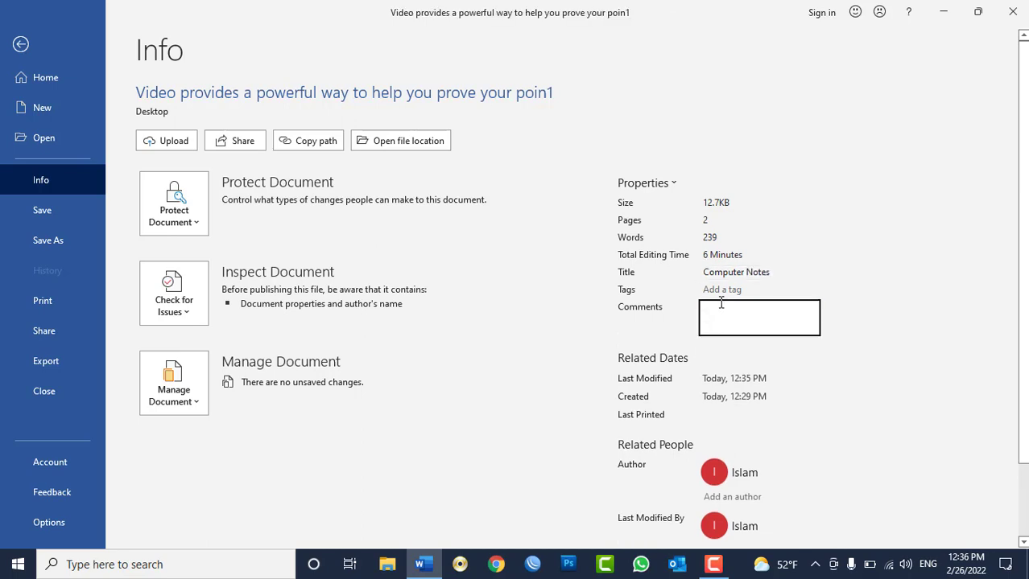
pyautogui.write('Thisi')
pyautogui.write('ile inclu')
pyautogui.write('de basic notes')
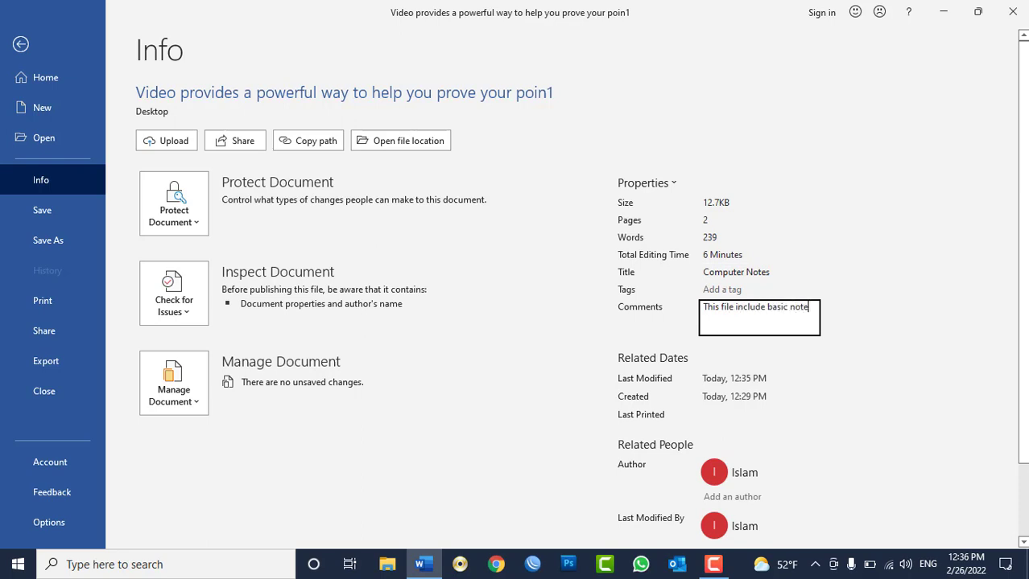
pyautogui.write(' about')
pyautogui.press('BackSpace')
pyautogui.press('BackSpace')
pyautogui.press('BackSpace')
pyautogui.write('o')
pyautogui.write('ut ')
pyautogui.write('Comput')
pyautogui.write('er')
# - Save the document and open the Document Inspector from File > Info
pyautogui.click(53, 208)
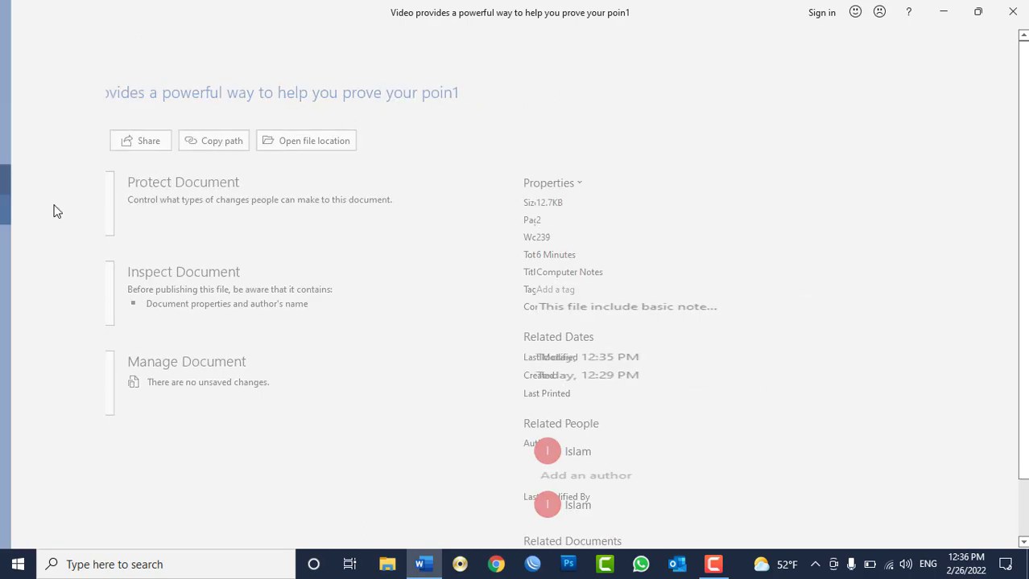
pyautogui.click(23, 39)
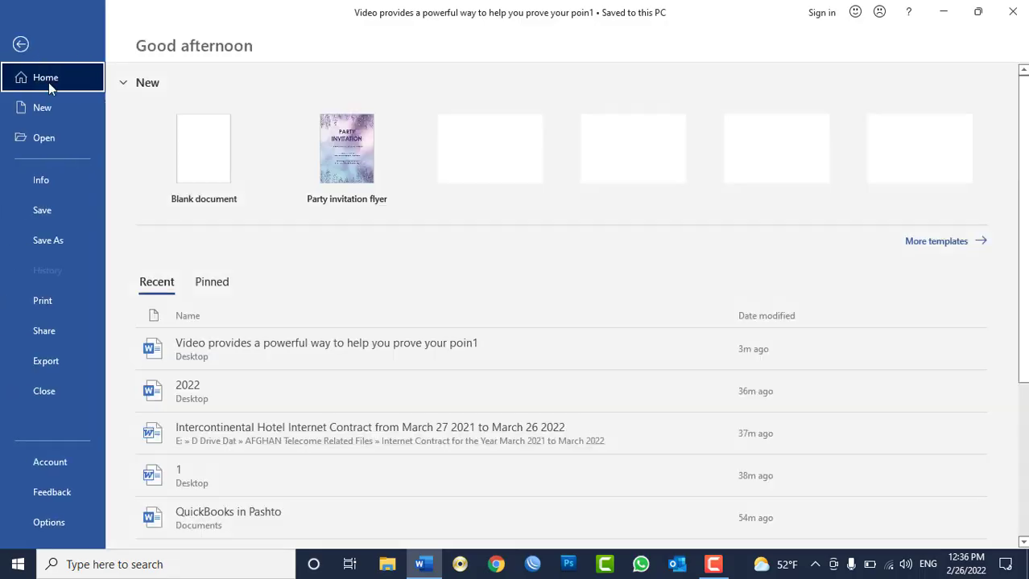
pyautogui.click(50, 173)
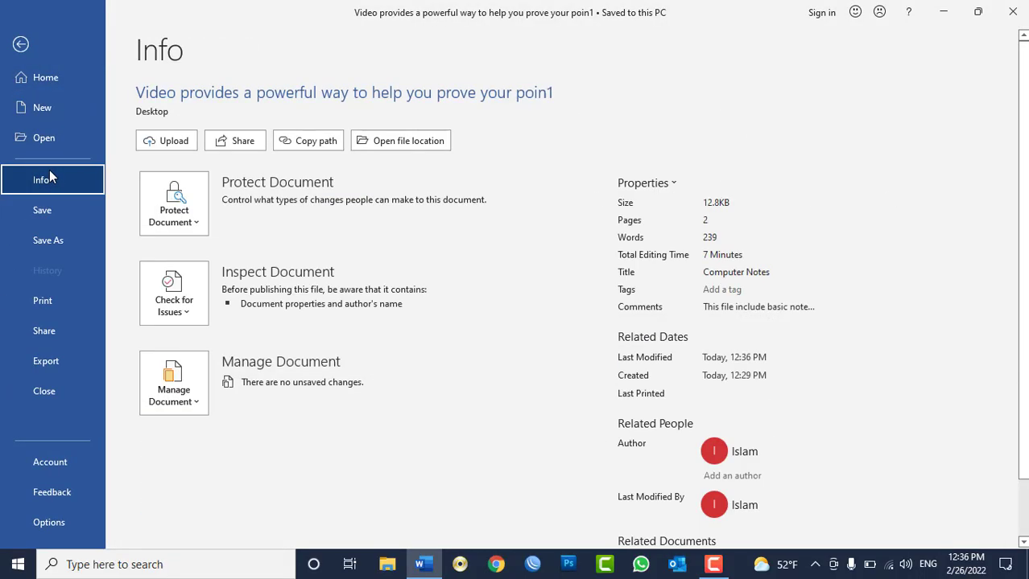
pyautogui.click(198, 295)
pyautogui.click(241, 348)
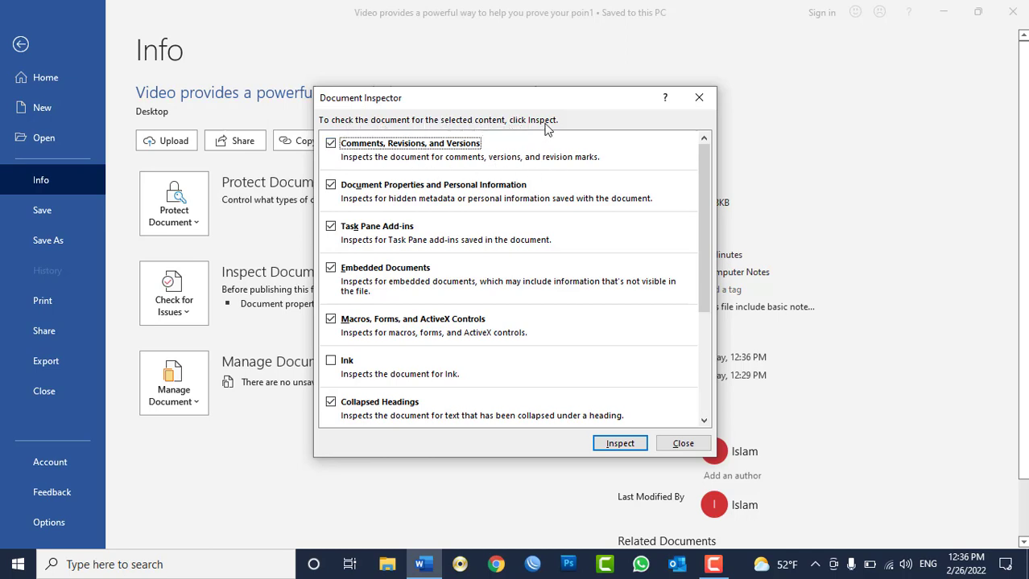
# - Exclude task pane add-ins, embedded documents, macros, collapsed headings and comments from the inspection
pyautogui.scroll(-2, 426, 207)
pyautogui.scroll(-2, 433, 258)
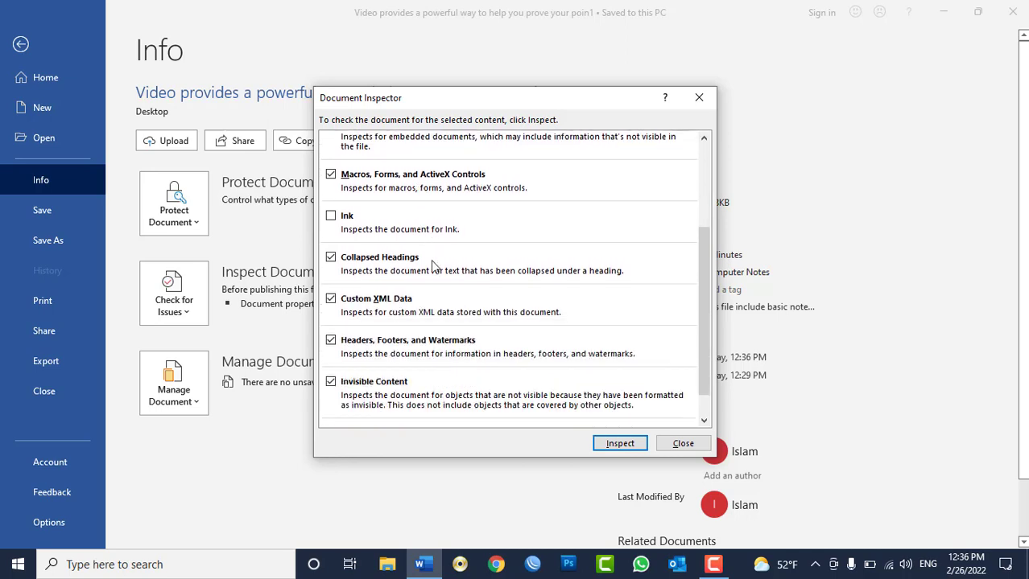
pyautogui.scroll(4, 406, 332)
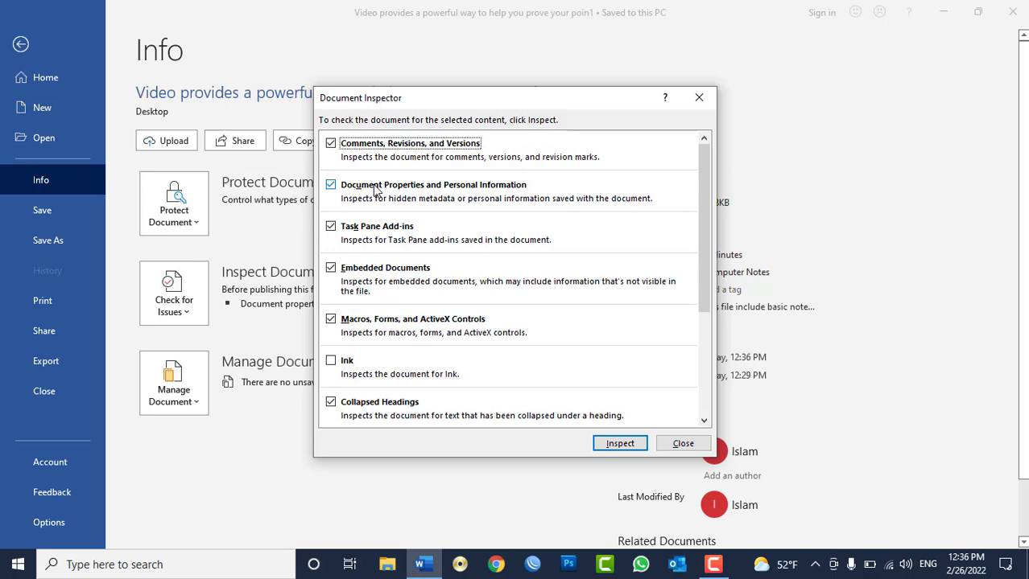
pyautogui.click(370, 229)
pyautogui.click(374, 269)
pyautogui.click(374, 320)
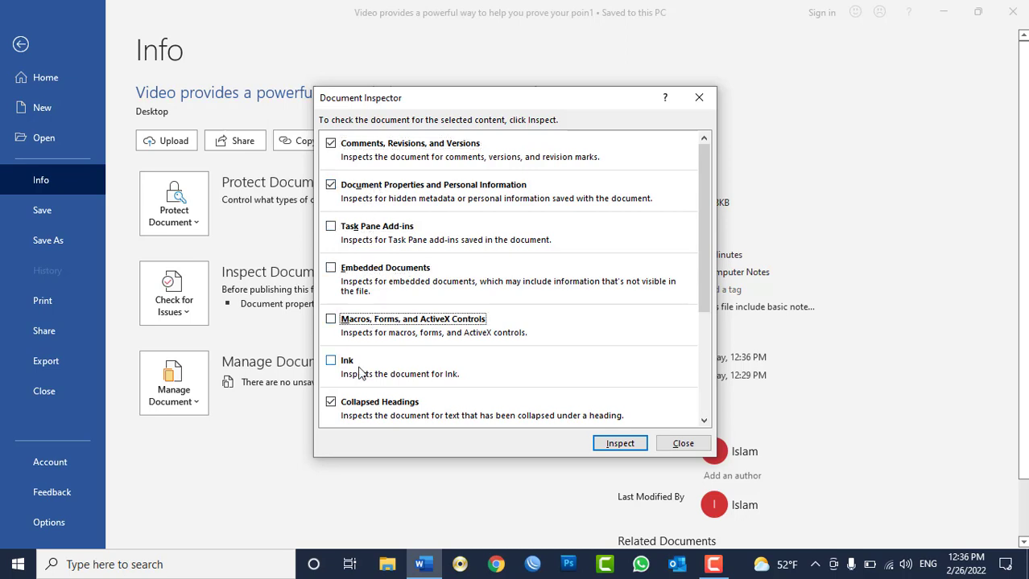
pyautogui.click(377, 404)
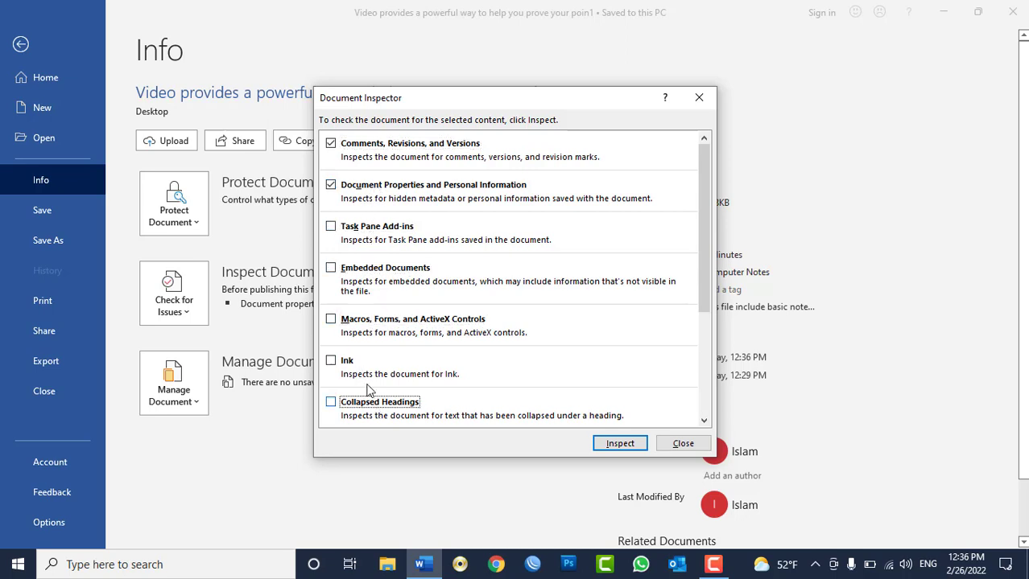
pyautogui.click(384, 145)
# - Exclude custom XML, headers/footers, hidden text and invisible content, run the inspection, then close it
pyautogui.scroll(-3, 491, 217)
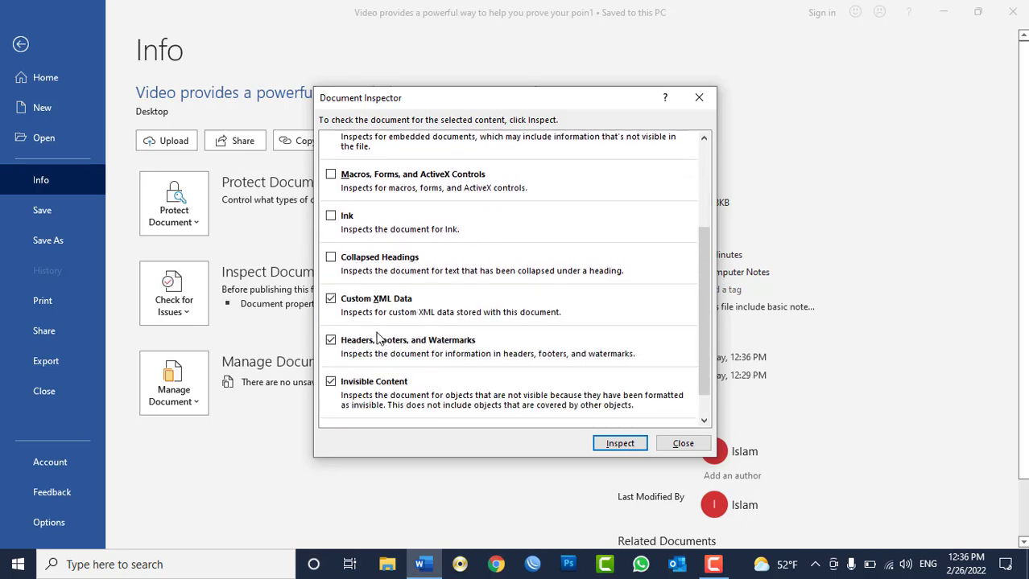
pyautogui.click(364, 300)
pyautogui.click(375, 339)
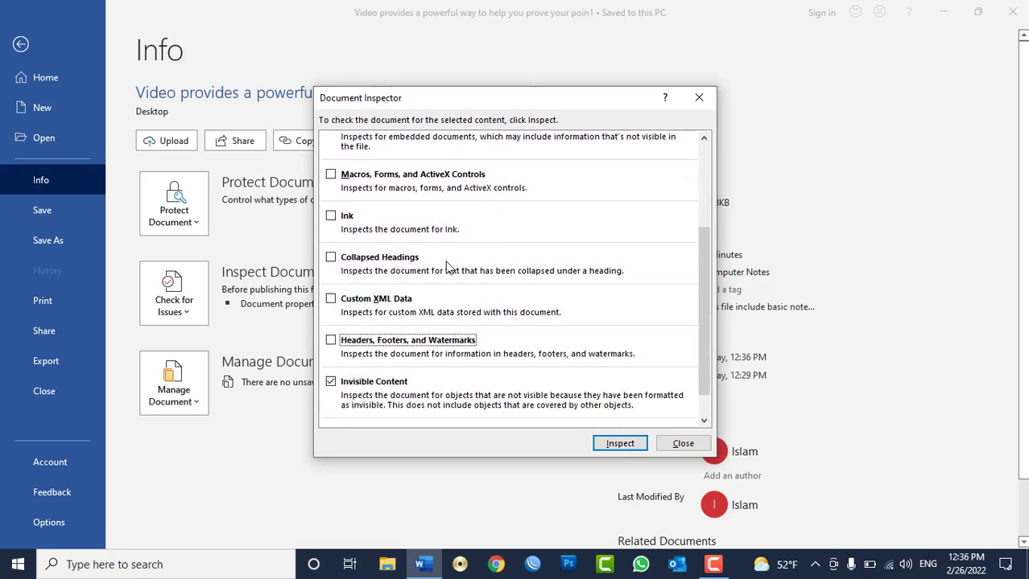
pyautogui.scroll(5, 449, 268)
pyautogui.scroll(-5, 449, 268)
pyautogui.click(369, 401)
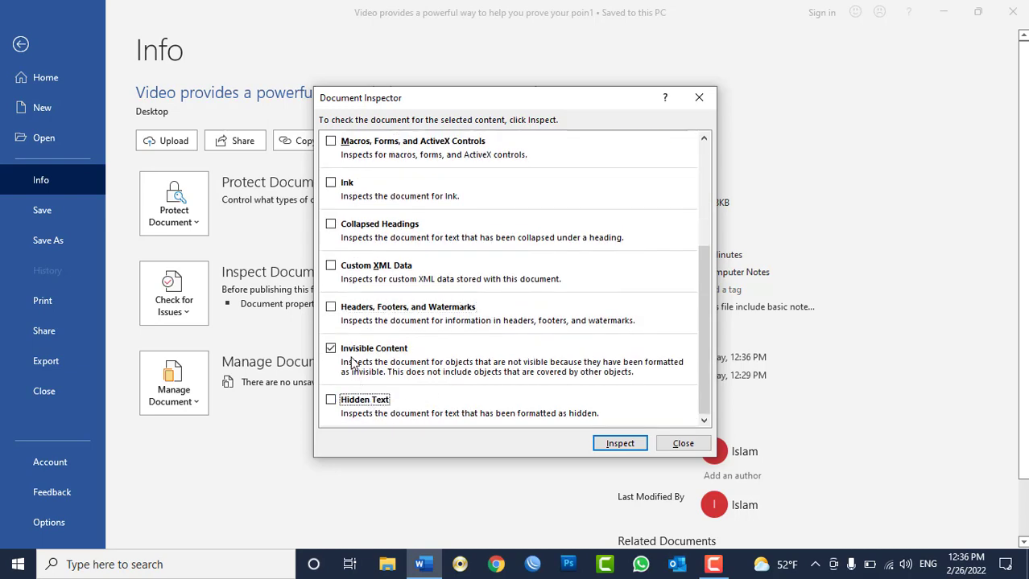
pyautogui.click(352, 364)
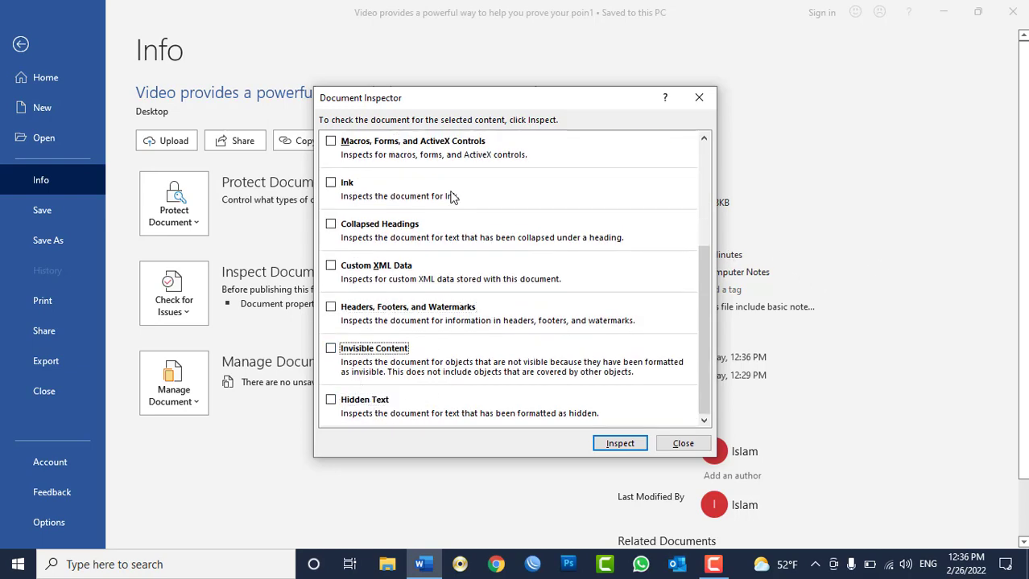
pyautogui.scroll(3, 449, 197)
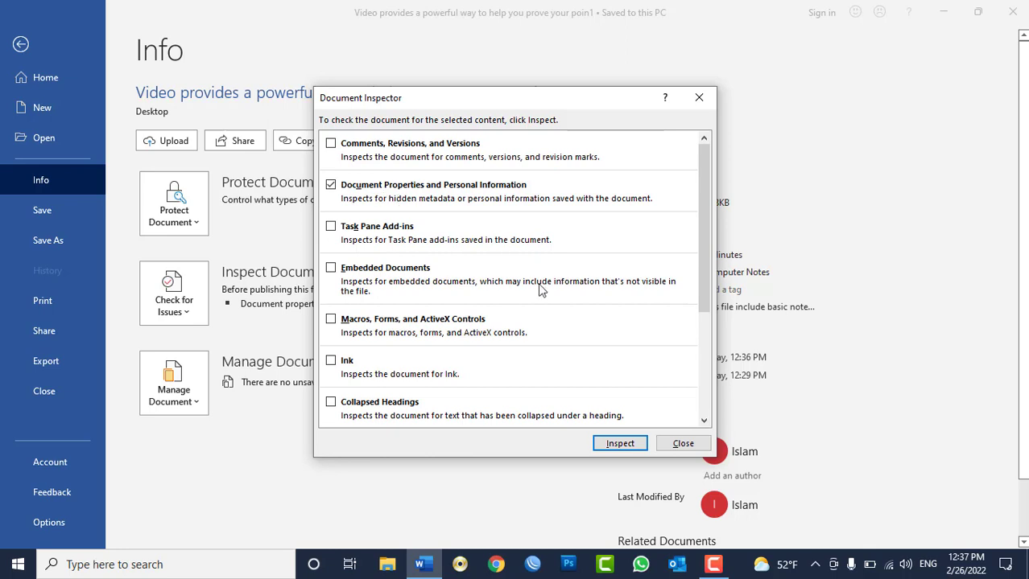
pyautogui.click(620, 443)
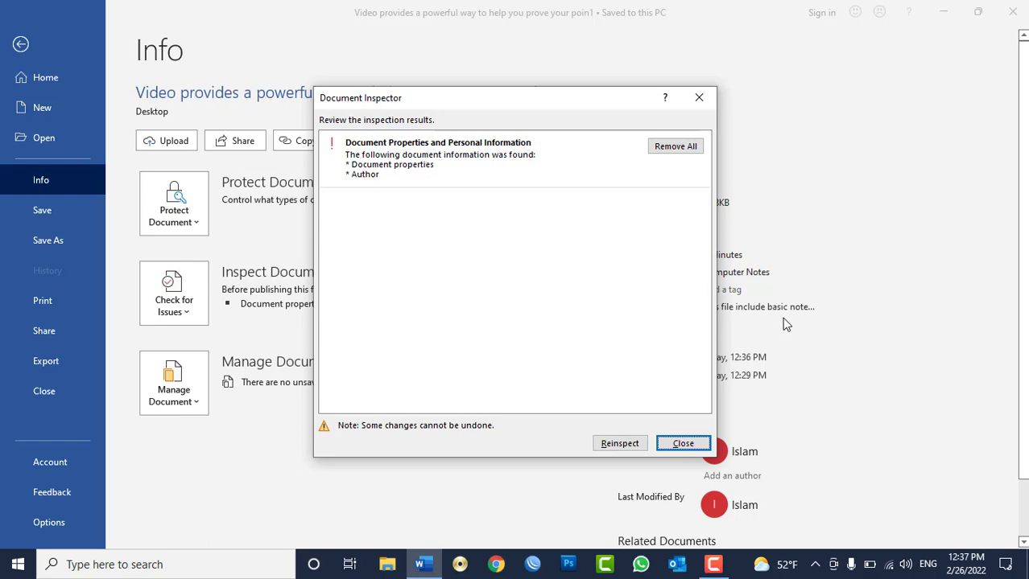
pyautogui.press('Escape')
pyautogui.press('Escape')
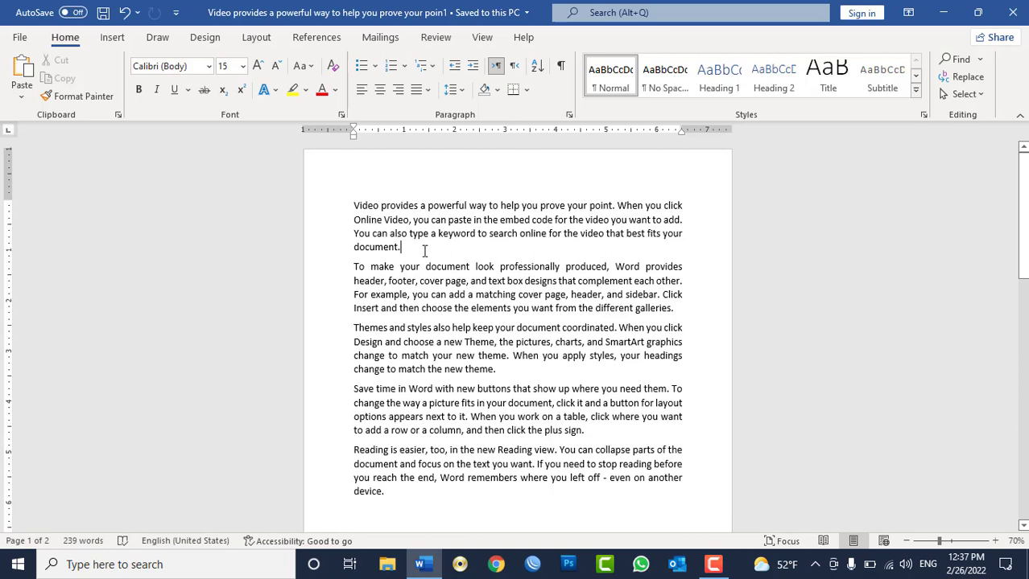
# - Format the opening video paragraph as Hidden text via the Font dialog and save
pyautogui.moveTo(424, 251); pyautogui.dragTo(328, 201)
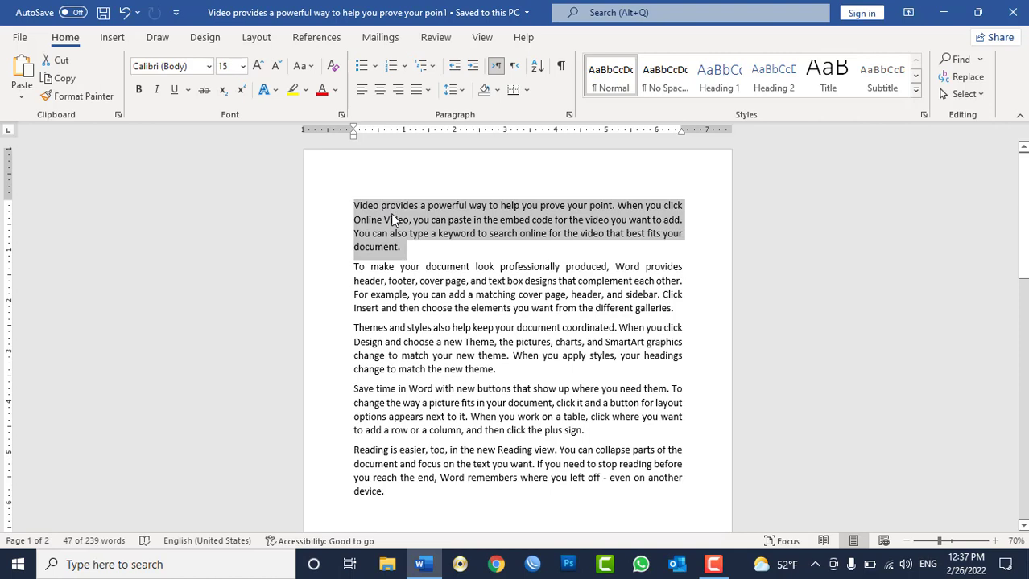
pyautogui.rightClick(390, 214)
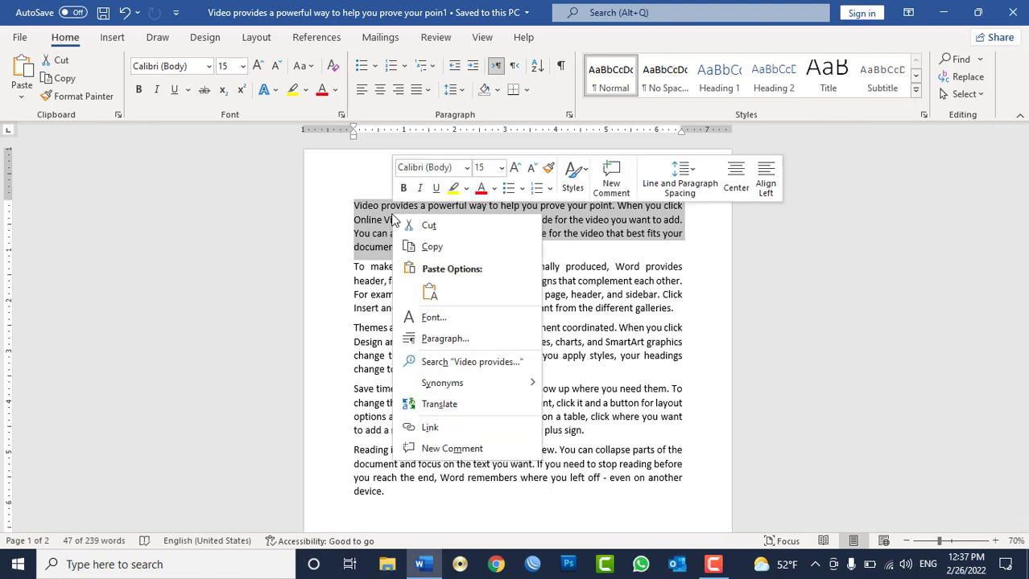
pyautogui.click(432, 318)
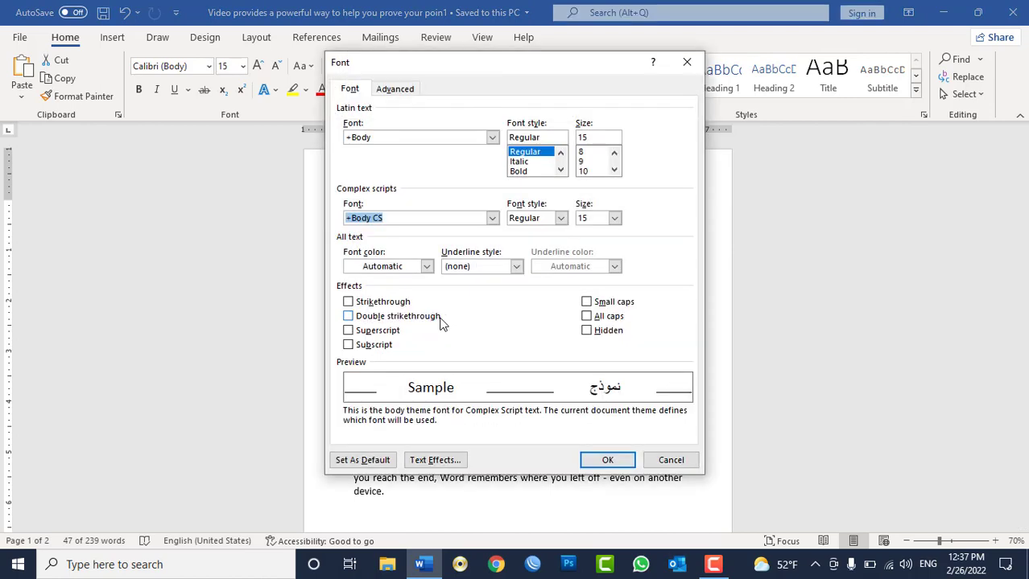
pyautogui.click(595, 337)
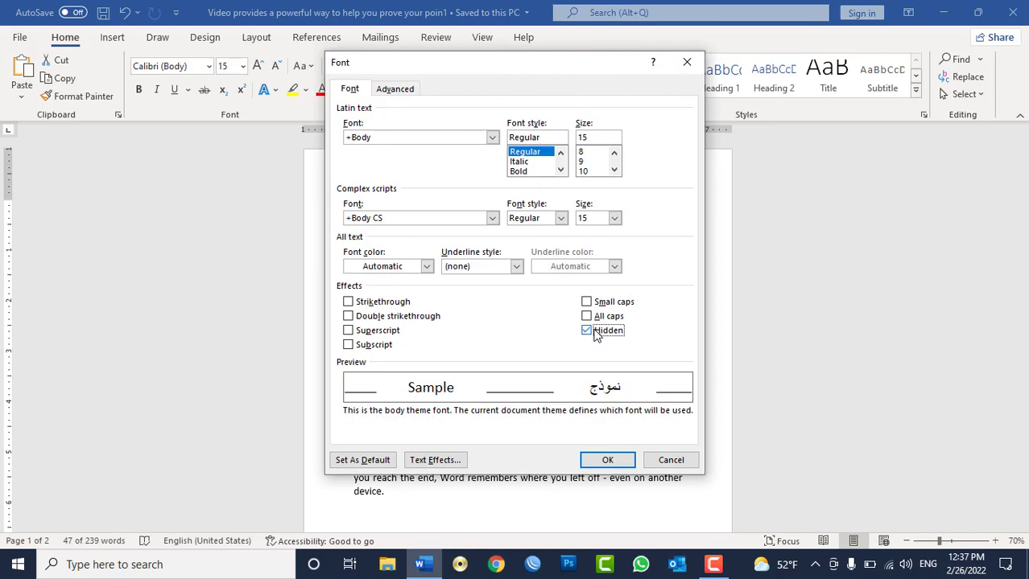
pyautogui.click(609, 460)
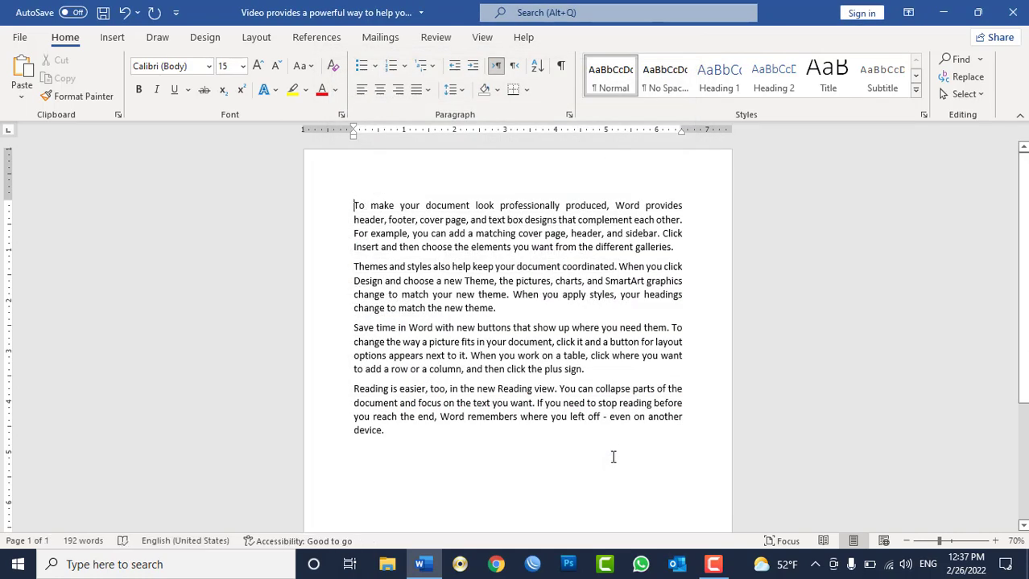
pyautogui.hotkey('ctrl', 's')
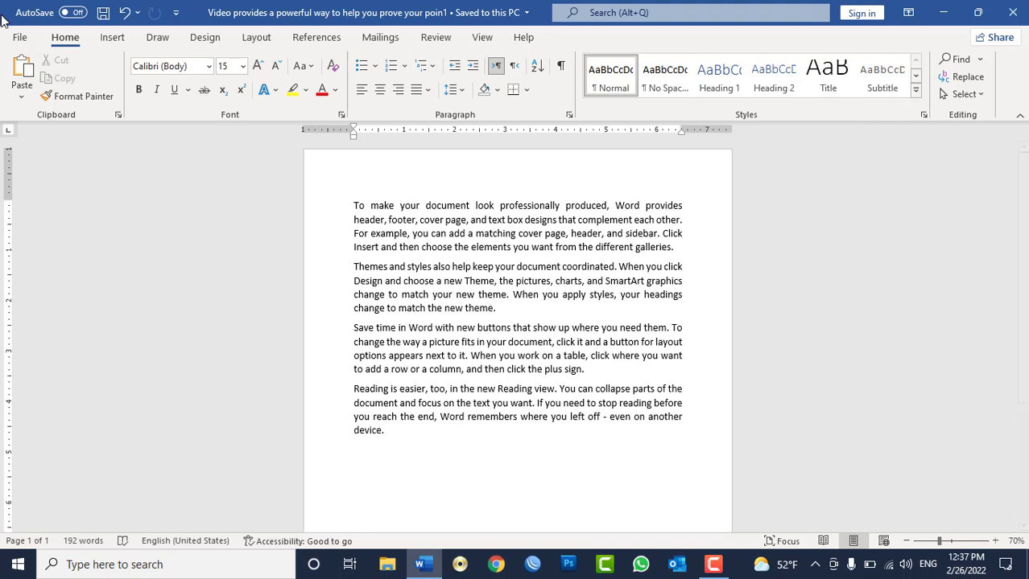
pyautogui.click(21, 40)
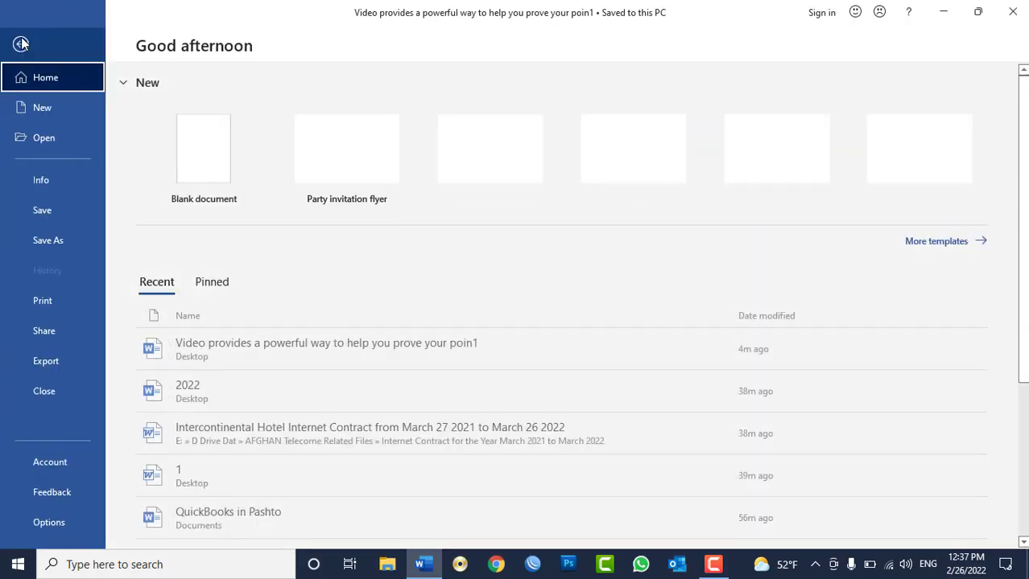
pyautogui.click(61, 178)
pyautogui.click(190, 299)
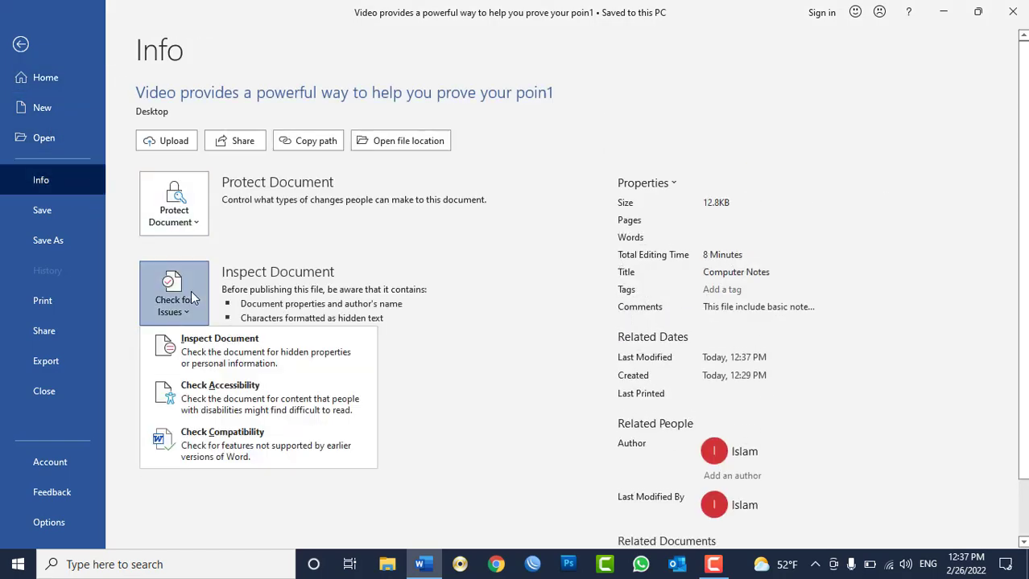
pyautogui.click(223, 362)
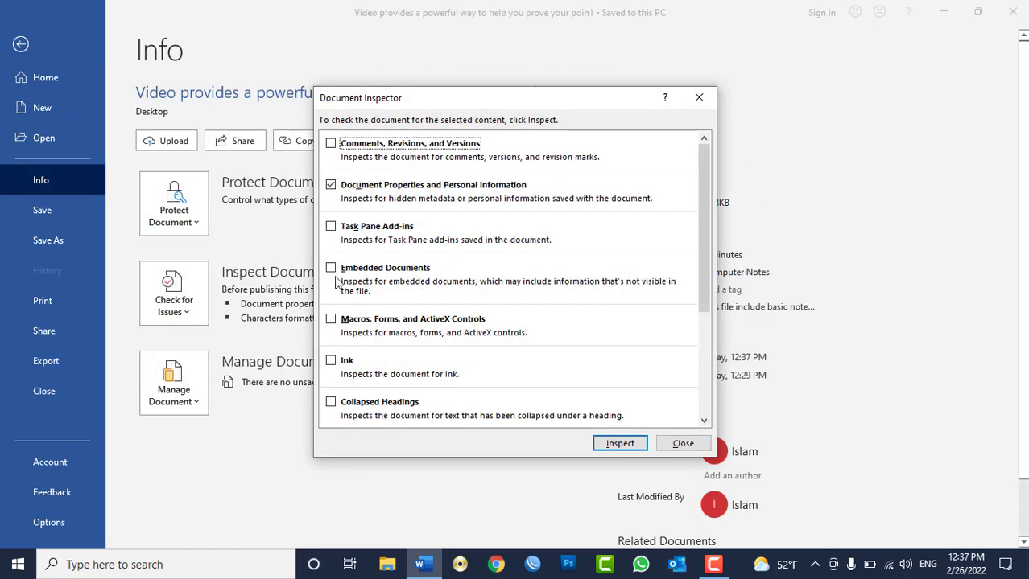
pyautogui.click(404, 148)
pyautogui.click(404, 144)
pyautogui.click(377, 186)
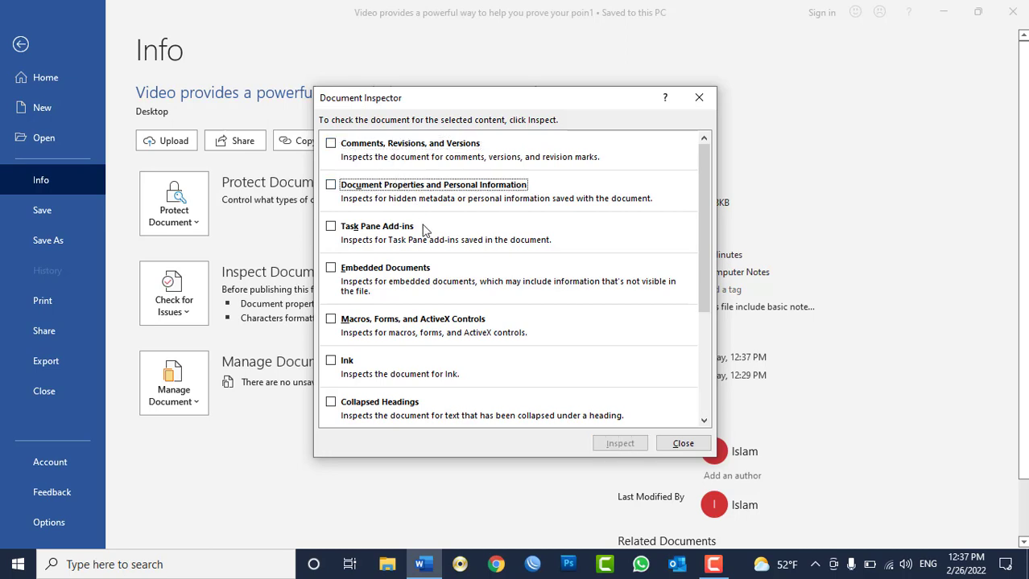
pyautogui.scroll(-3, 422, 234)
pyautogui.scroll(-2, 422, 242)
pyautogui.click(385, 400)
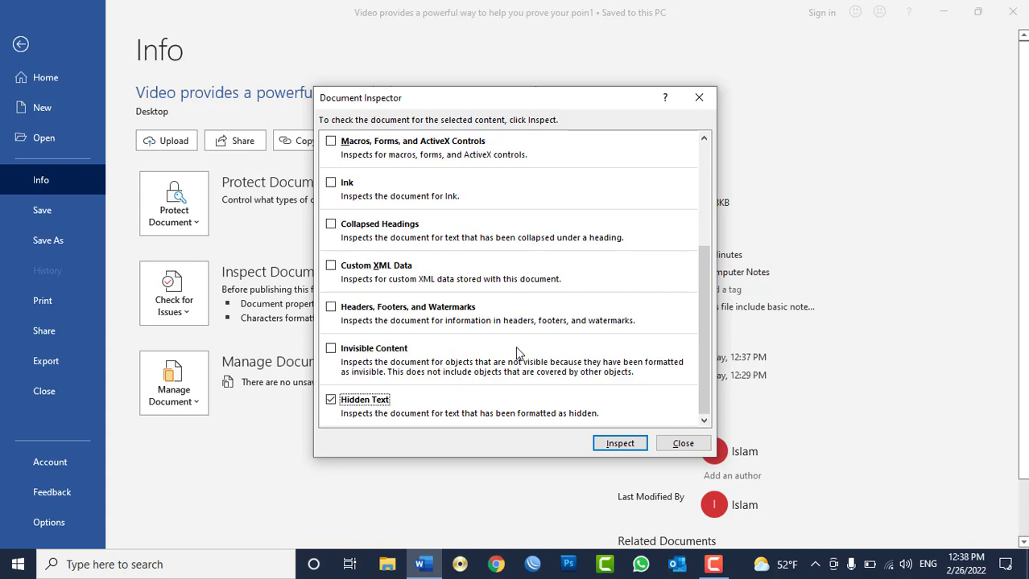
pyautogui.click(620, 444)
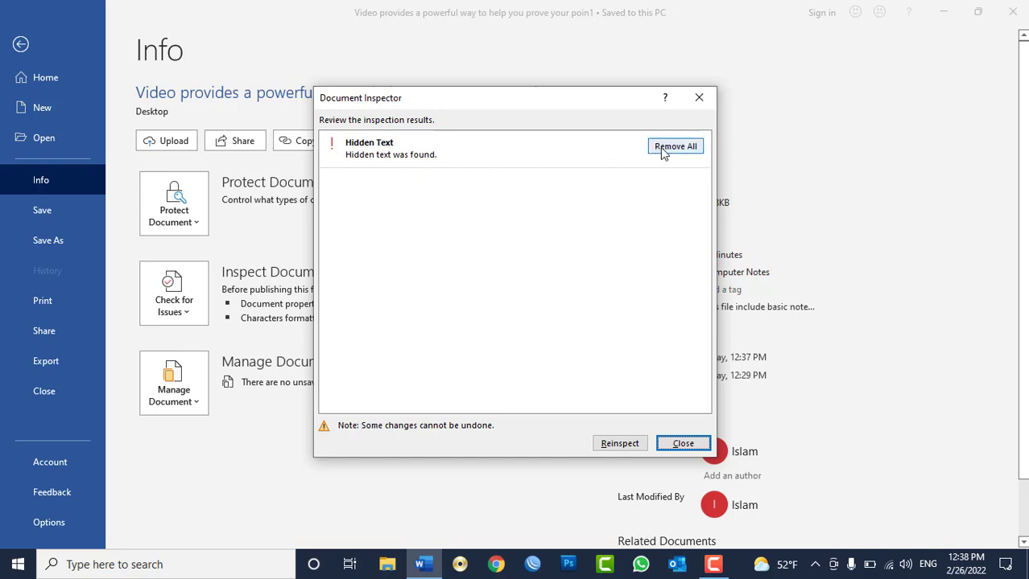
pyautogui.click(682, 443)
pyautogui.press('Escape')
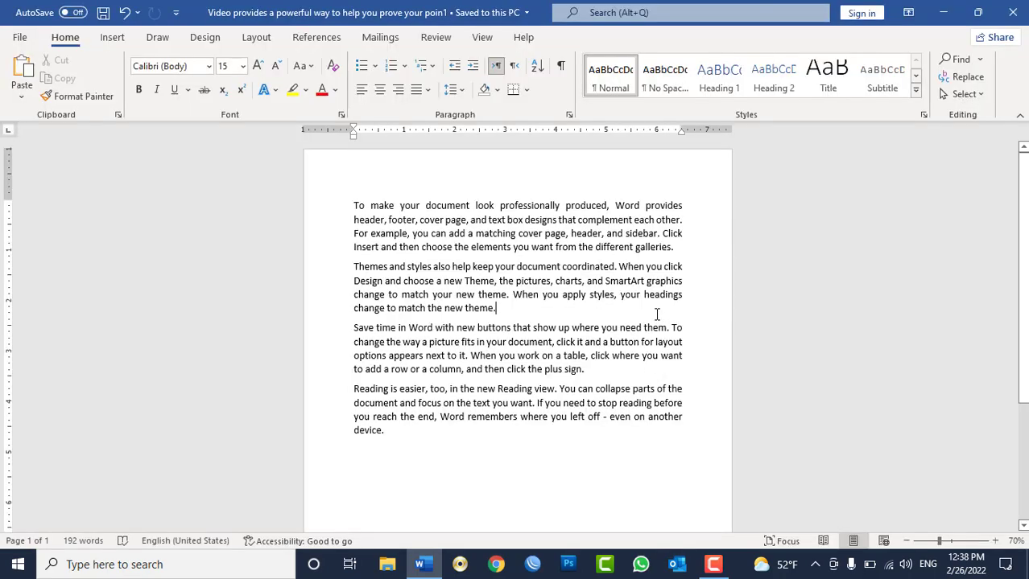
# - Clear the Hidden font setting on all text so the video paragraph reappears
pyautogui.hotkey('ctrl', 'a')
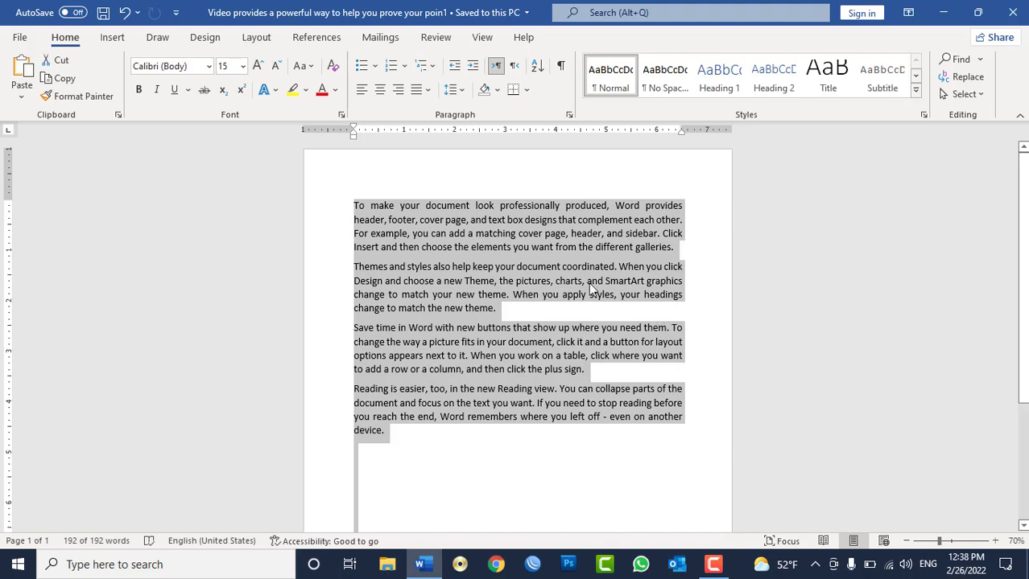
pyautogui.rightClick(540, 243)
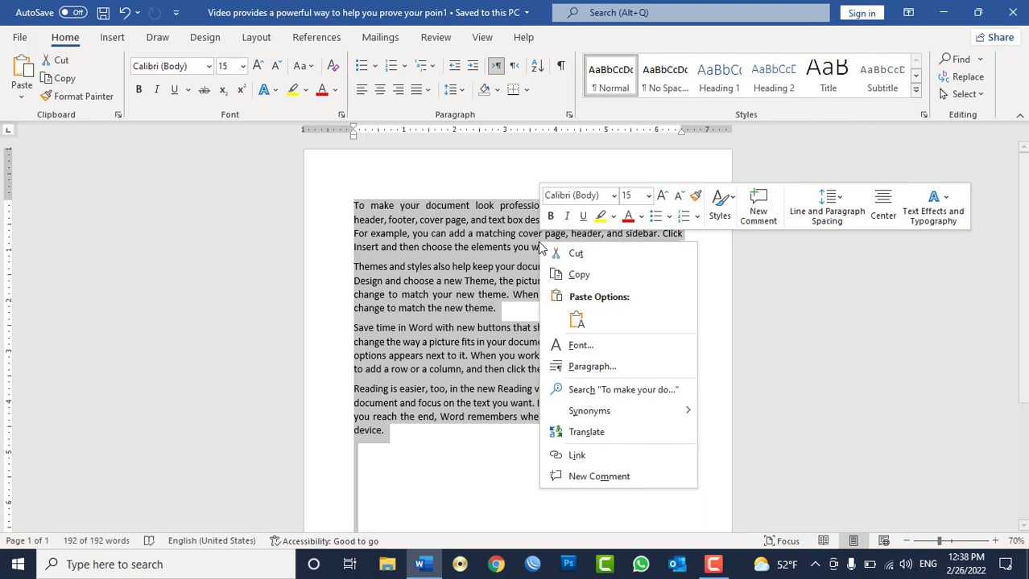
pyautogui.click(585, 351)
pyautogui.click(586, 330)
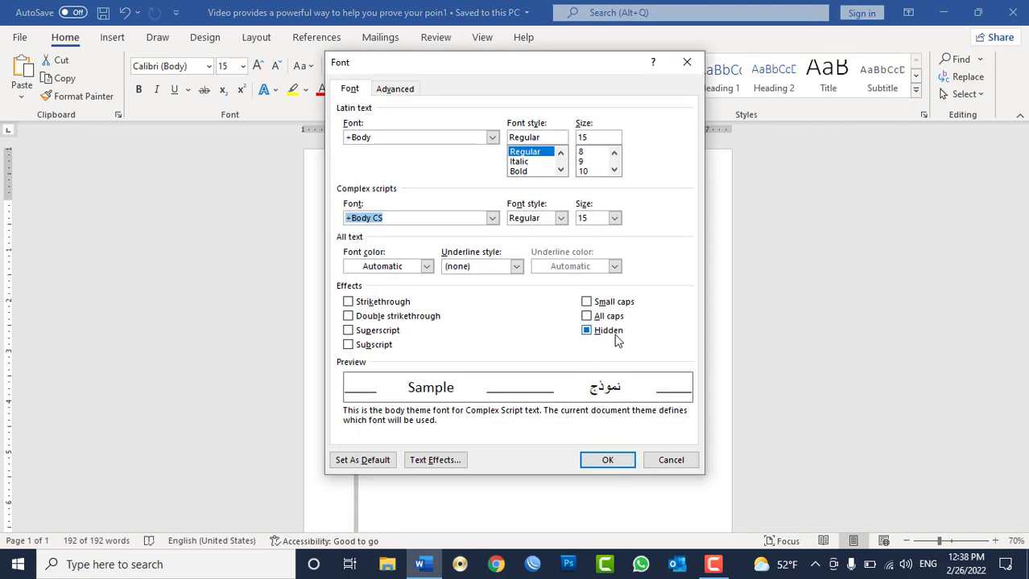
pyautogui.click(615, 339)
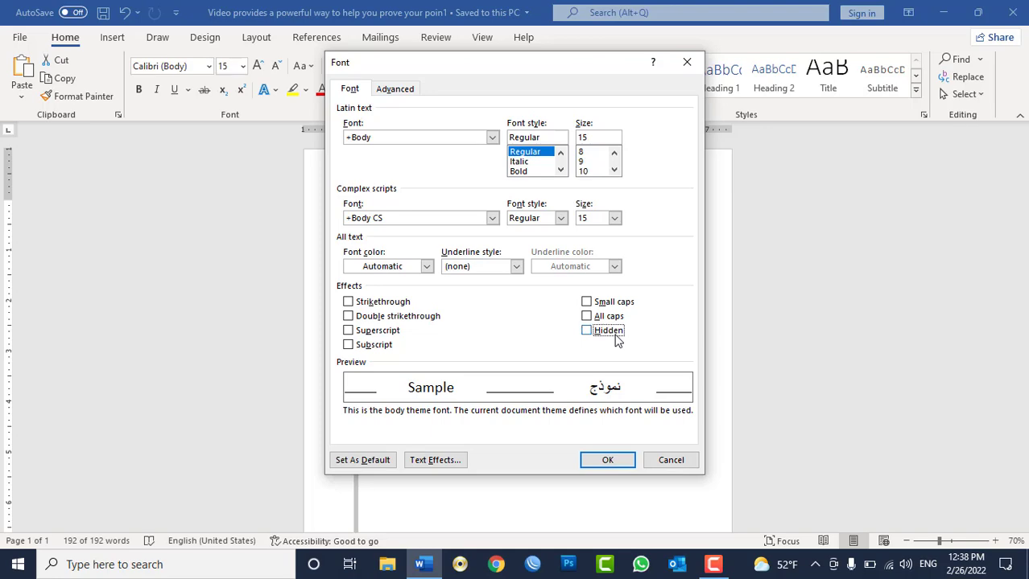
pyautogui.moveTo(579, 69); pyautogui.dragTo(875, 46)
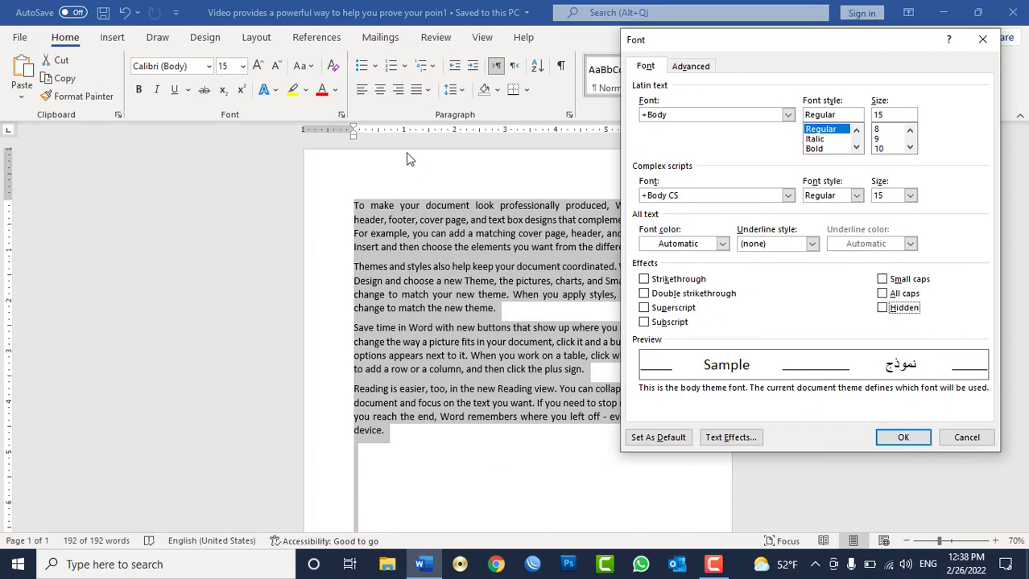
pyautogui.click(916, 440)
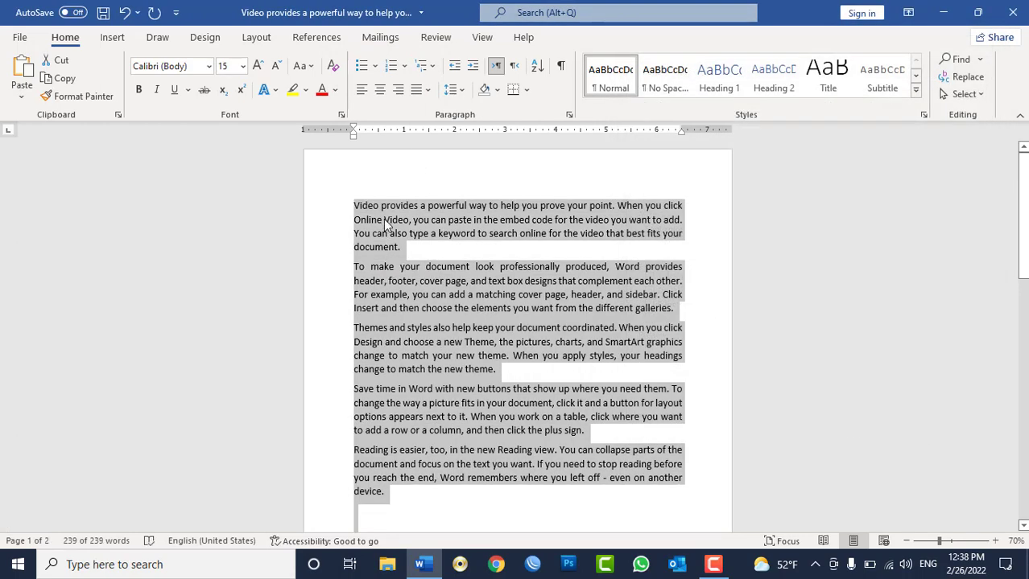
pyautogui.click(444, 261)
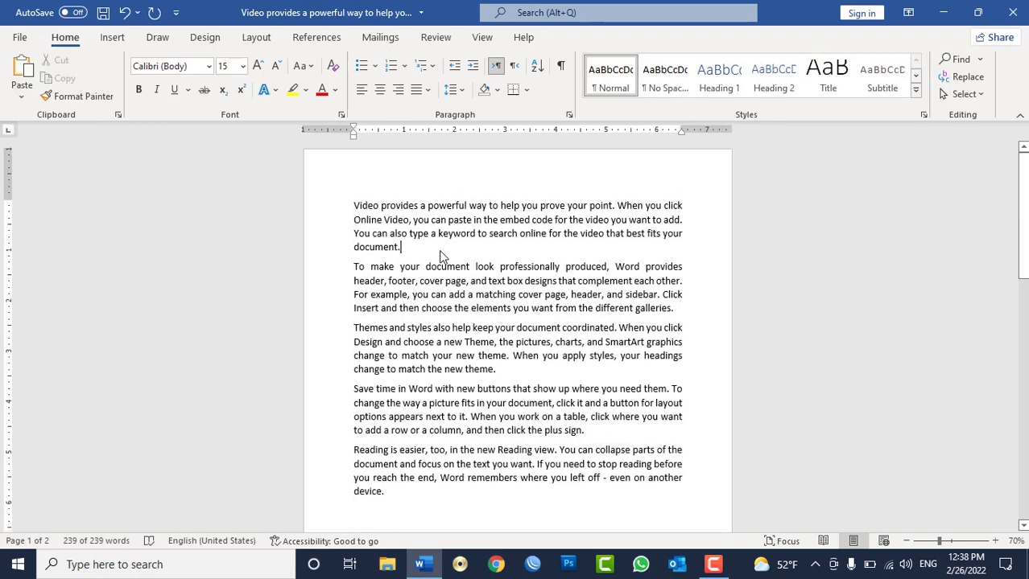
# - Save and run the Document Inspector to confirm no hidden text remains
pyautogui.click(20, 38)
pyautogui.click(48, 178)
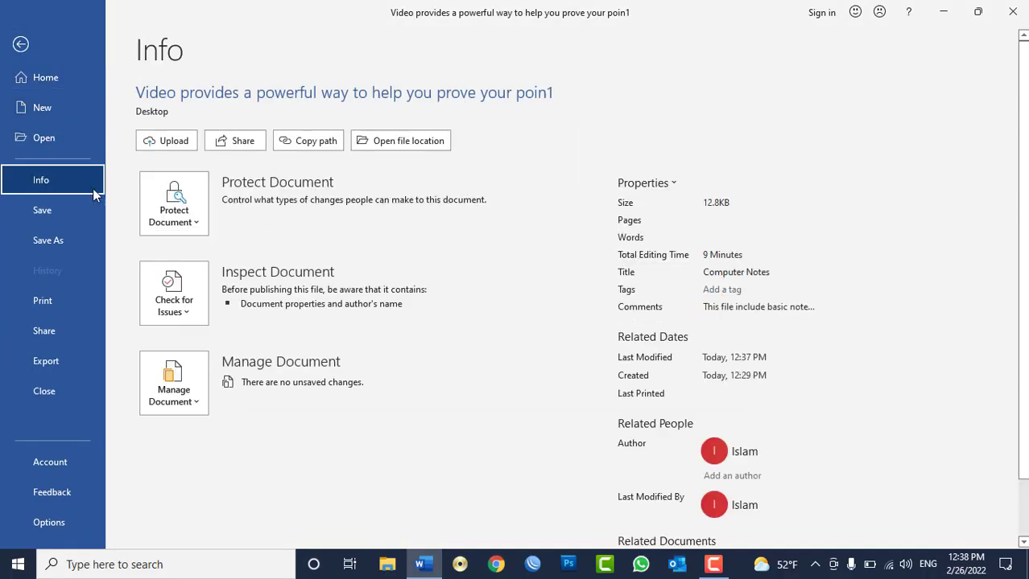
pyautogui.click(171, 216)
pyautogui.click(175, 291)
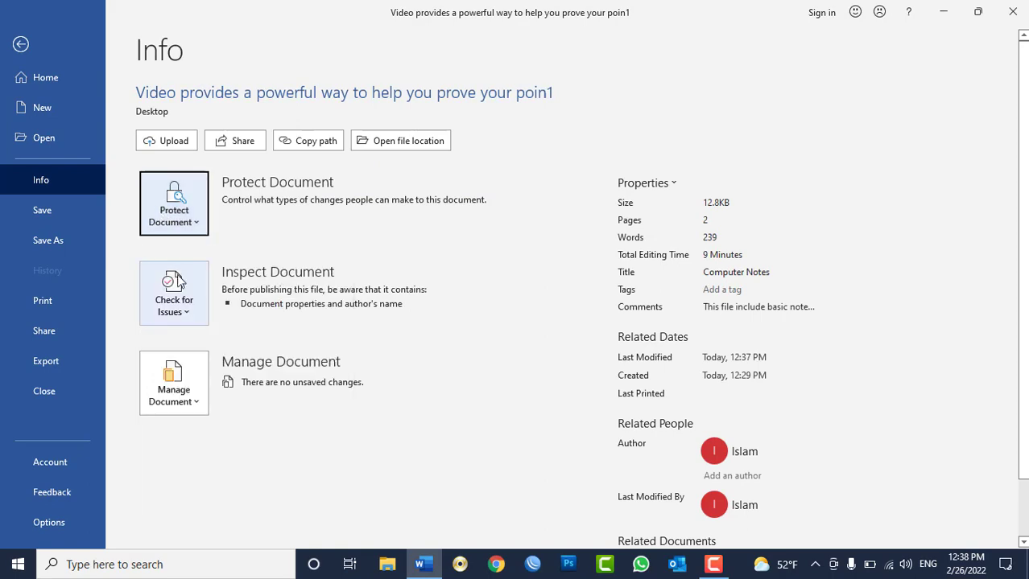
pyautogui.click(177, 289)
pyautogui.click(215, 351)
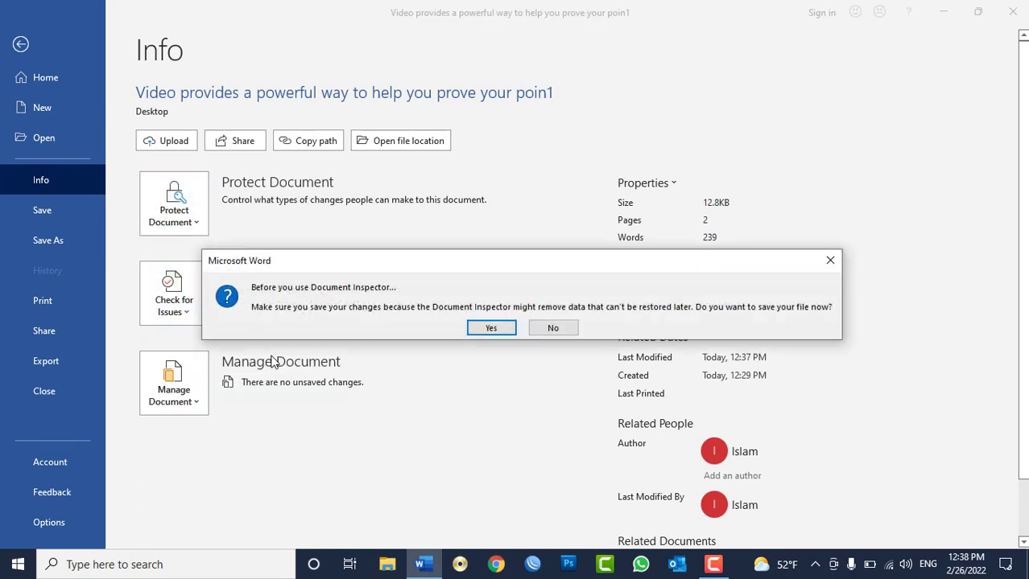
pyautogui.click(491, 328)
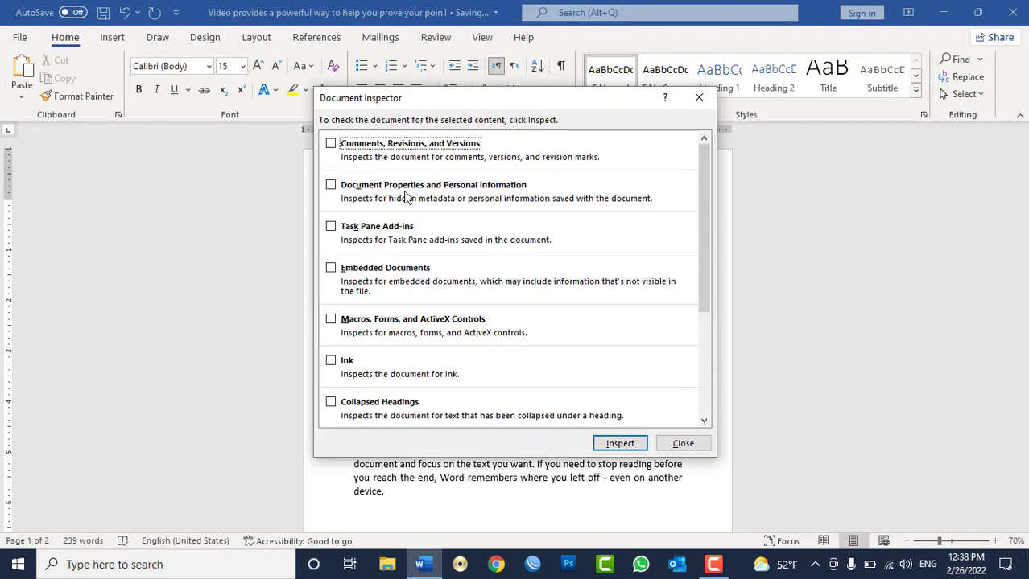
pyautogui.scroll(-3, 420, 308)
pyautogui.click(606, 447)
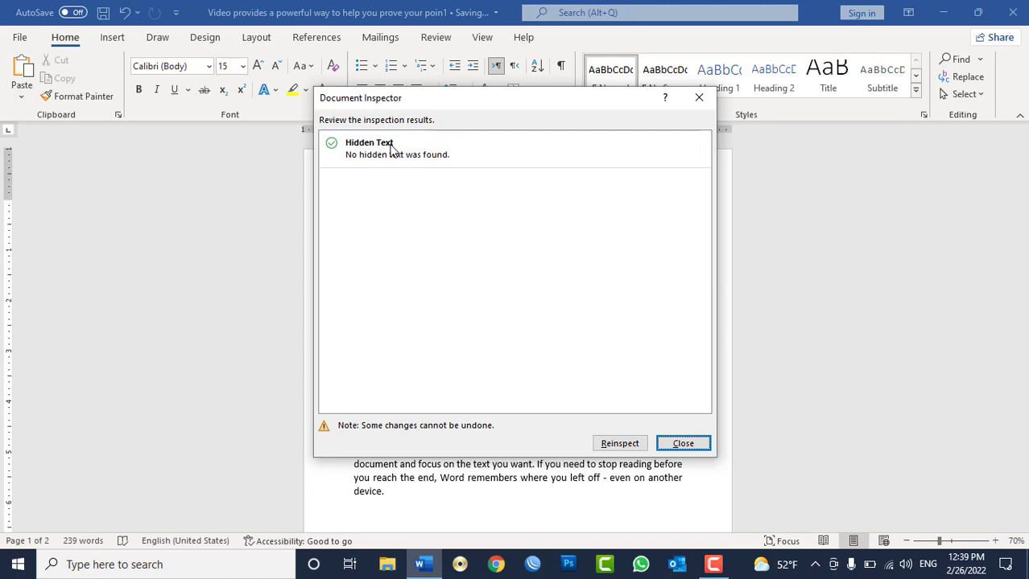
pyautogui.press('Escape')
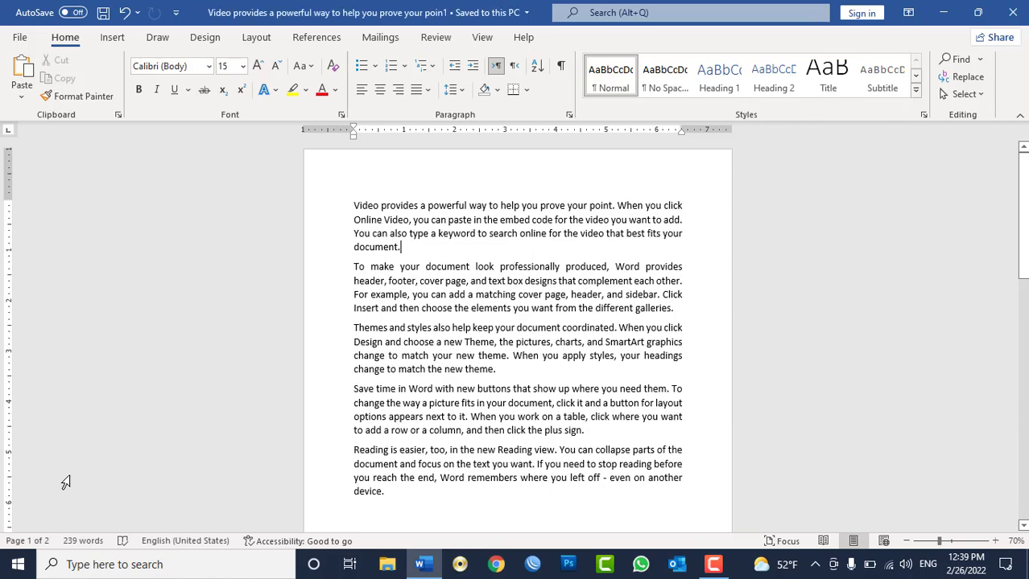
# - Delete the empty trailing line so the document fits on one page
pyautogui.scroll(-3, 574, 374)
pyautogui.scroll(-3, 482, 420)
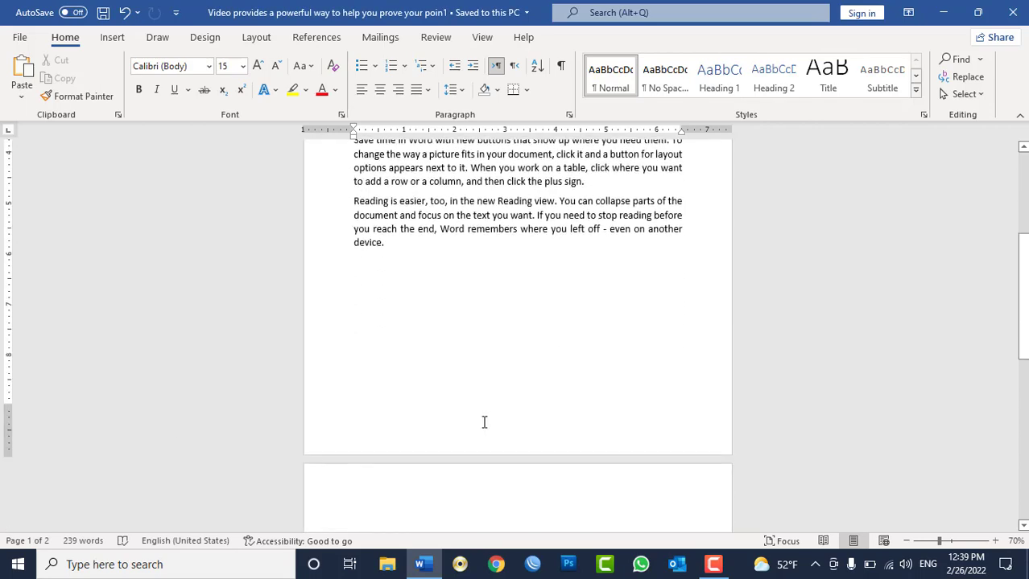
pyautogui.doubleClick(461, 372)
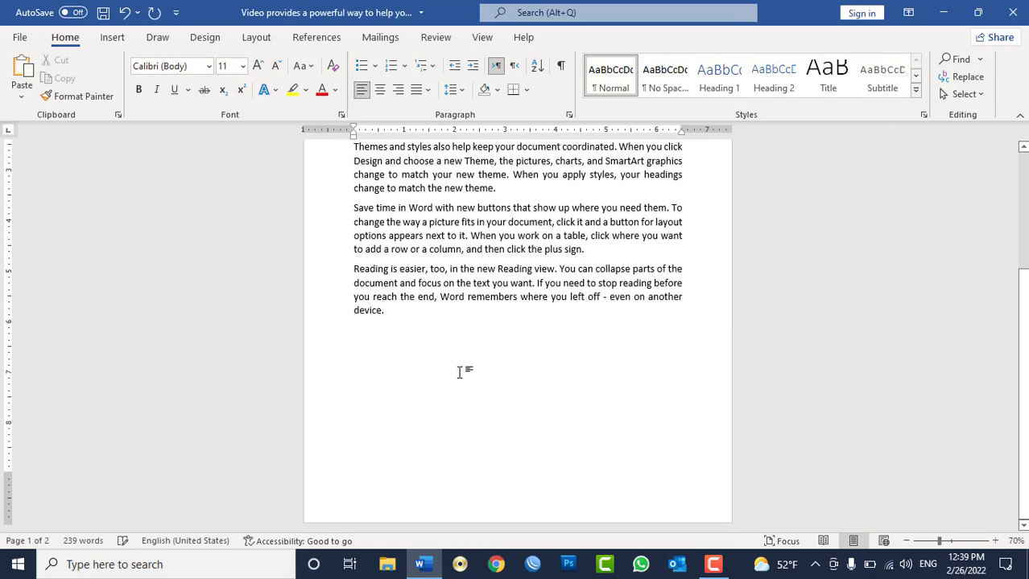
pyautogui.press('BackSpace')
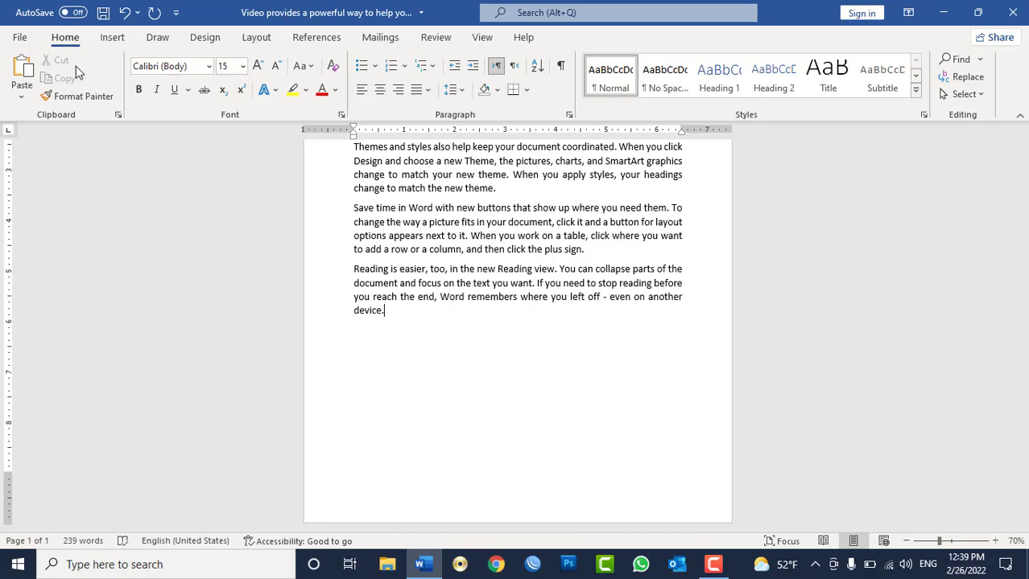
pyautogui.click(22, 39)
# - Return to the document and select the last two paragraphs, from 'Save time' through 'device'
pyautogui.click(54, 182)
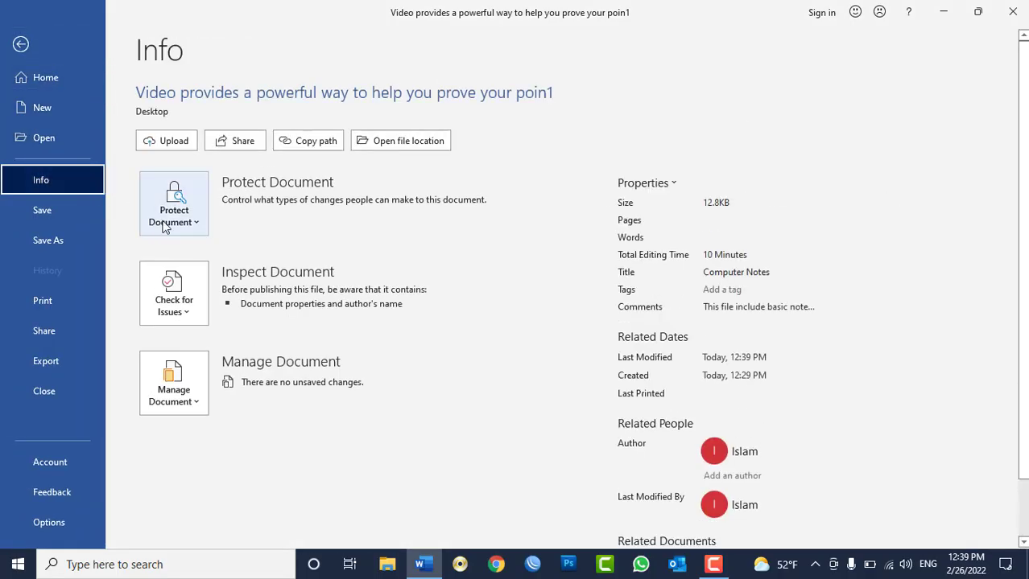
pyautogui.click(176, 295)
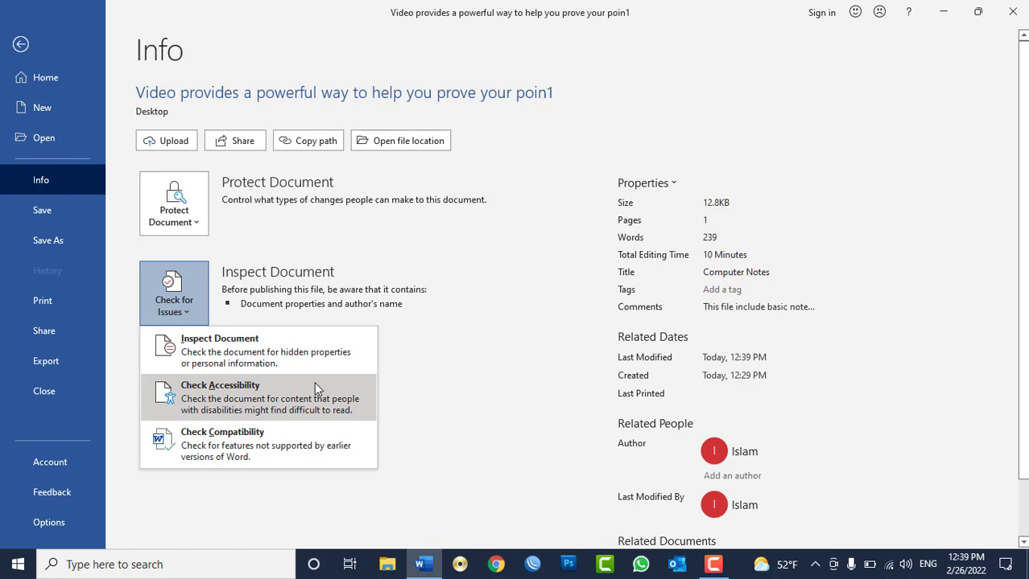
pyautogui.press('Escape')
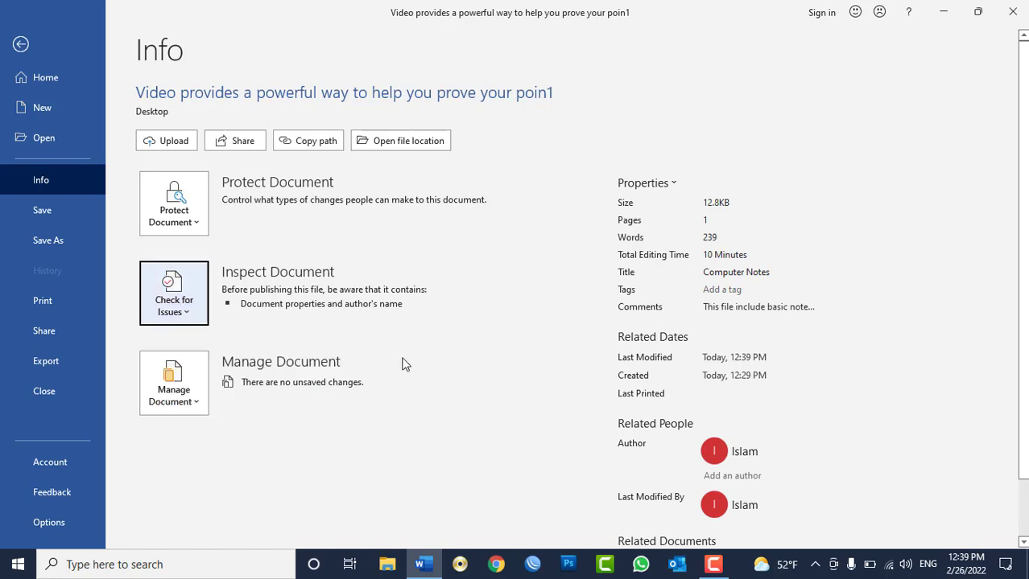
pyautogui.press('Escape')
pyautogui.moveTo(515, 361); pyautogui.dragTo(329, 212)
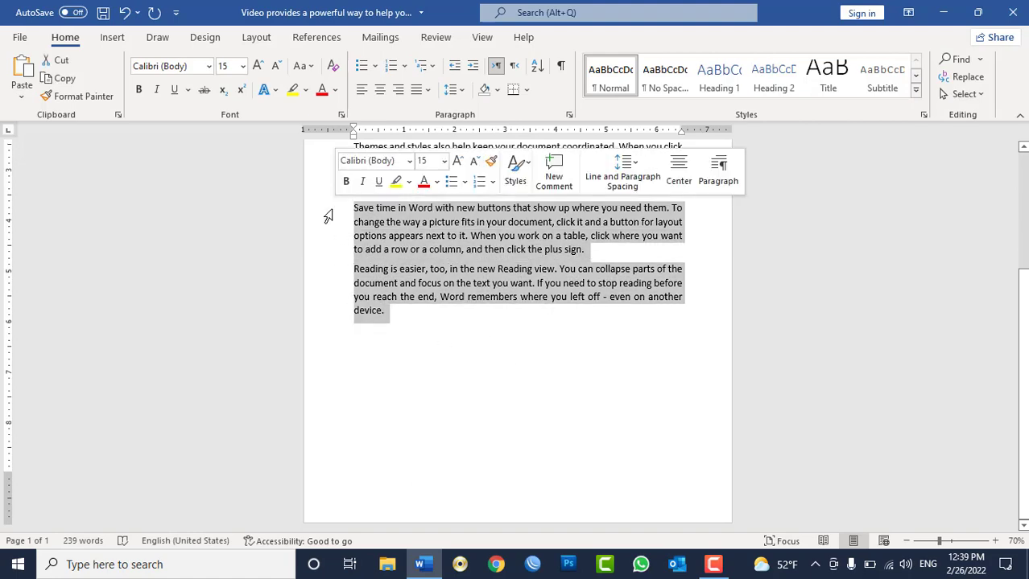
# - Delete the last two paragraphs and insert a 7-column by 4-row table
pyautogui.press('BackSpace')
pyautogui.scroll(1, 420, 266)
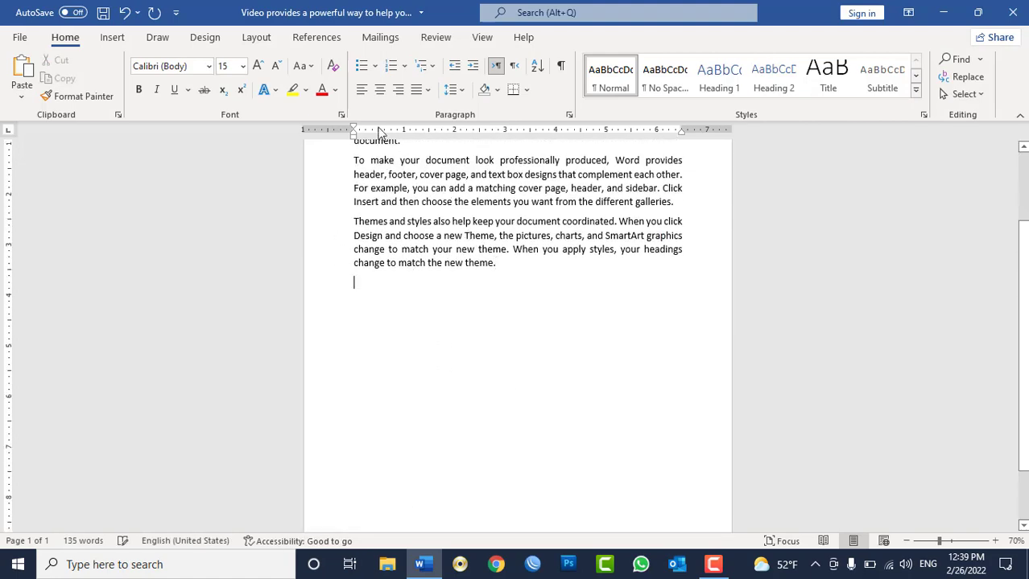
pyautogui.click(113, 38)
pyautogui.click(108, 80)
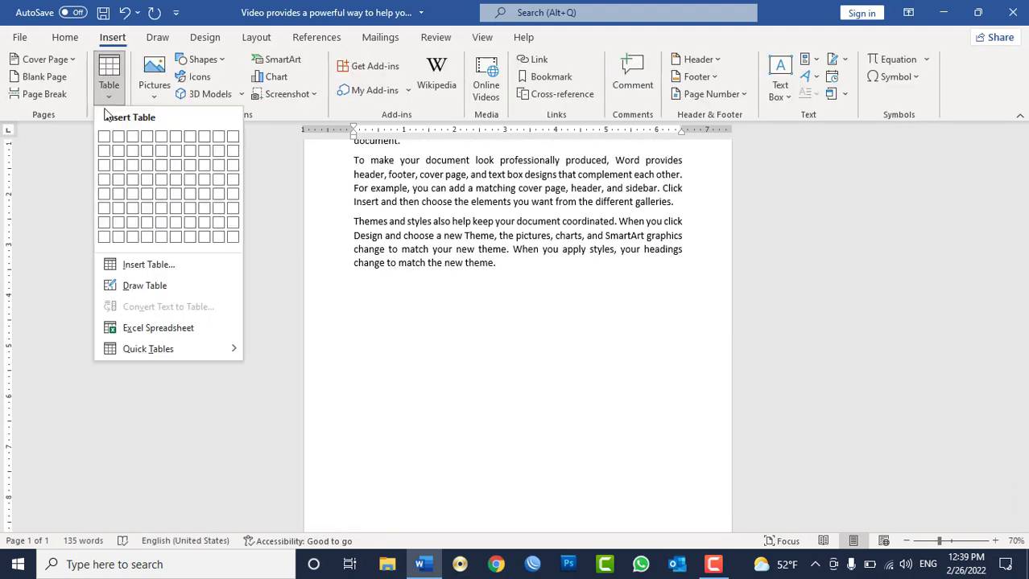
pyautogui.click(191, 193)
# - Insert a 6-column by 3-row table below it and shift it slightly left
pyautogui.click(367, 358)
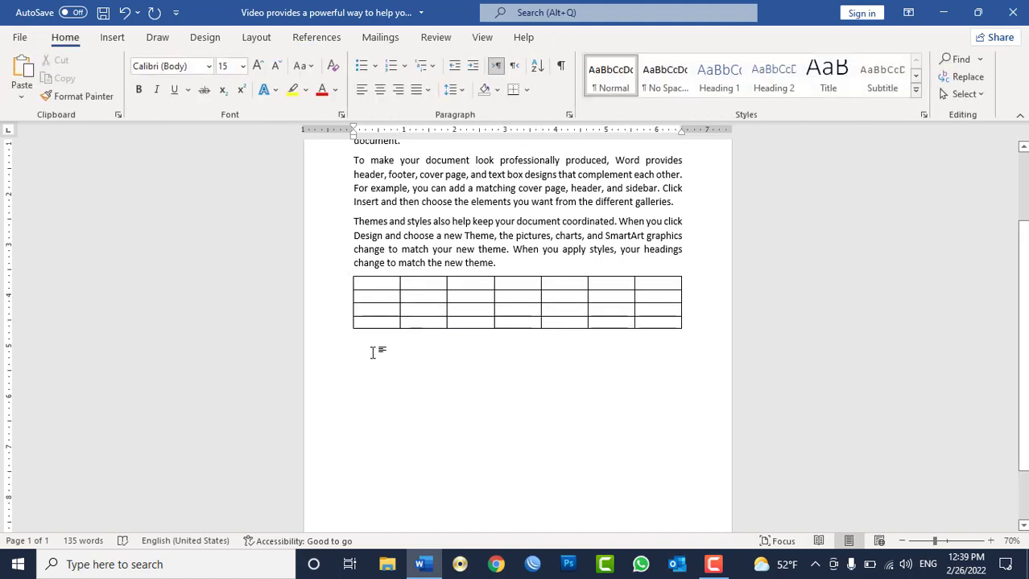
pyautogui.click(113, 38)
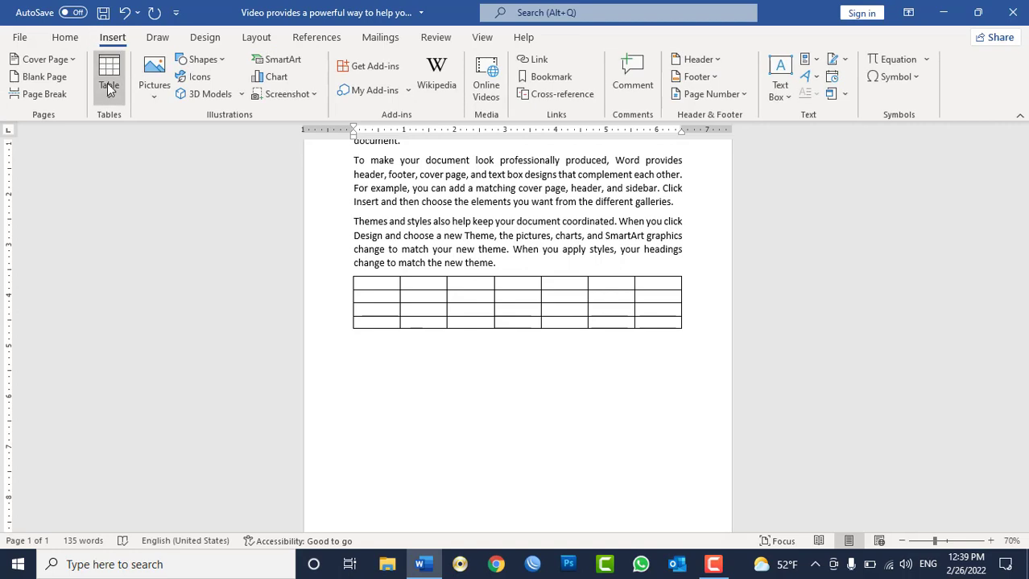
pyautogui.click(109, 81)
pyautogui.click(172, 171)
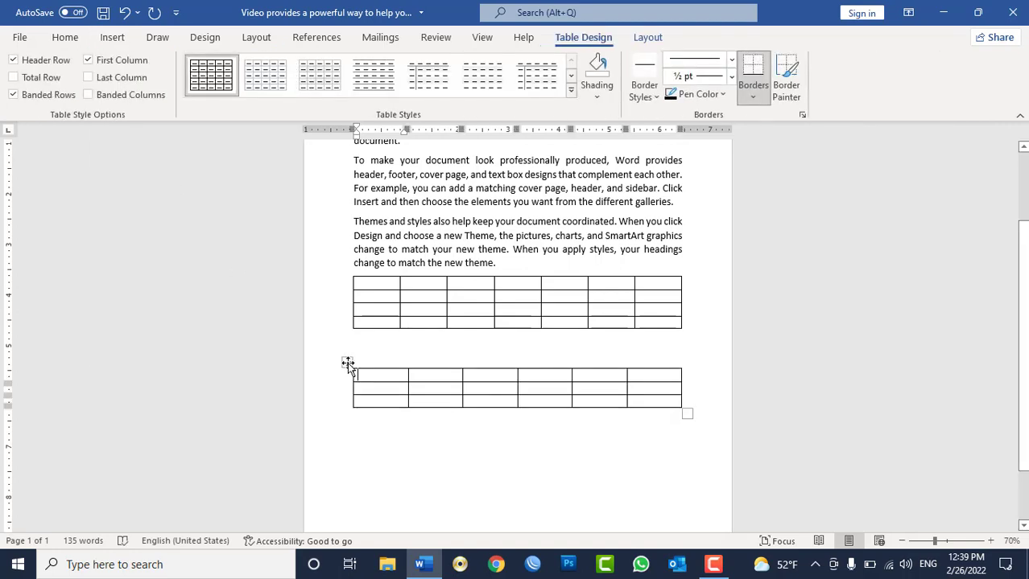
pyautogui.moveTo(347, 364); pyautogui.dragTo(327, 364)
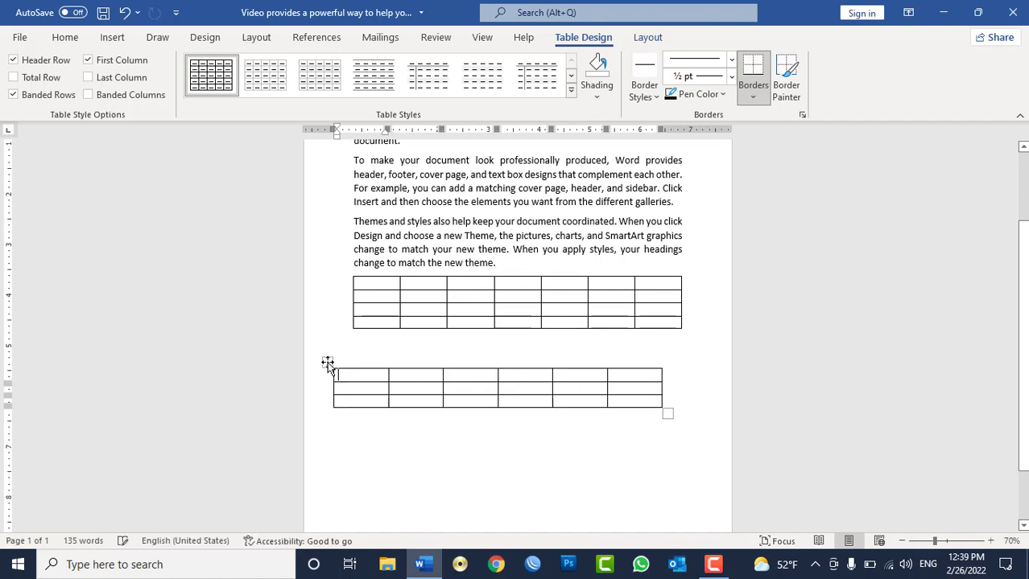
pyautogui.click(414, 445)
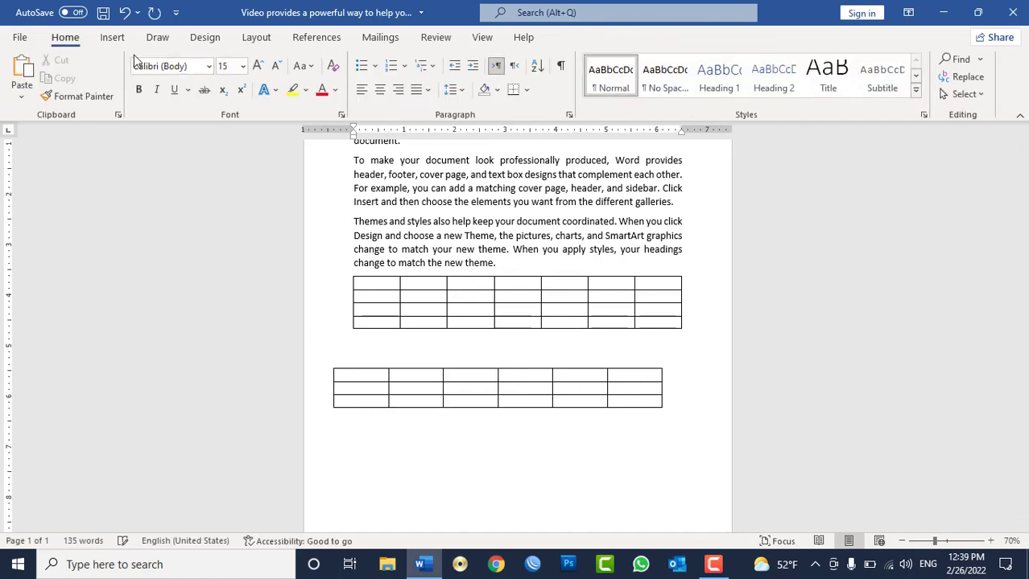
pyautogui.click(111, 37)
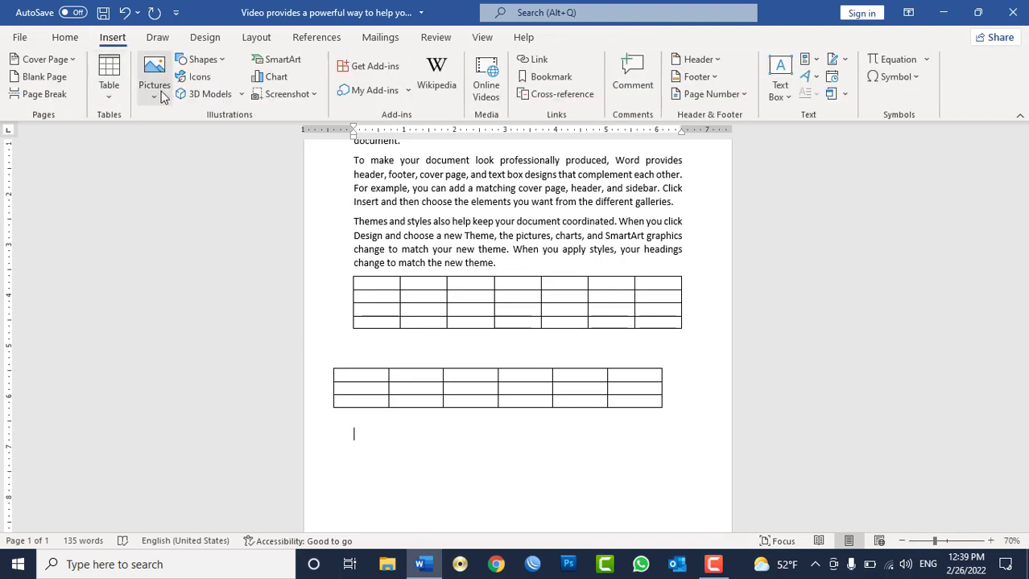
# - Insert the Signature image from the Downloads folder below the tables
pyautogui.click(165, 98)
pyautogui.click(177, 142)
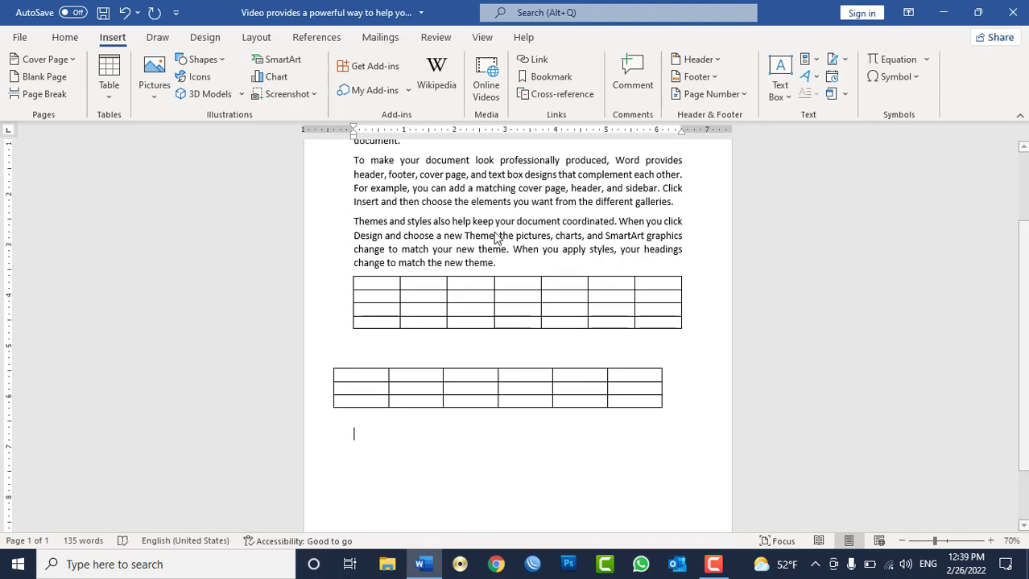
pyautogui.click(84, 125)
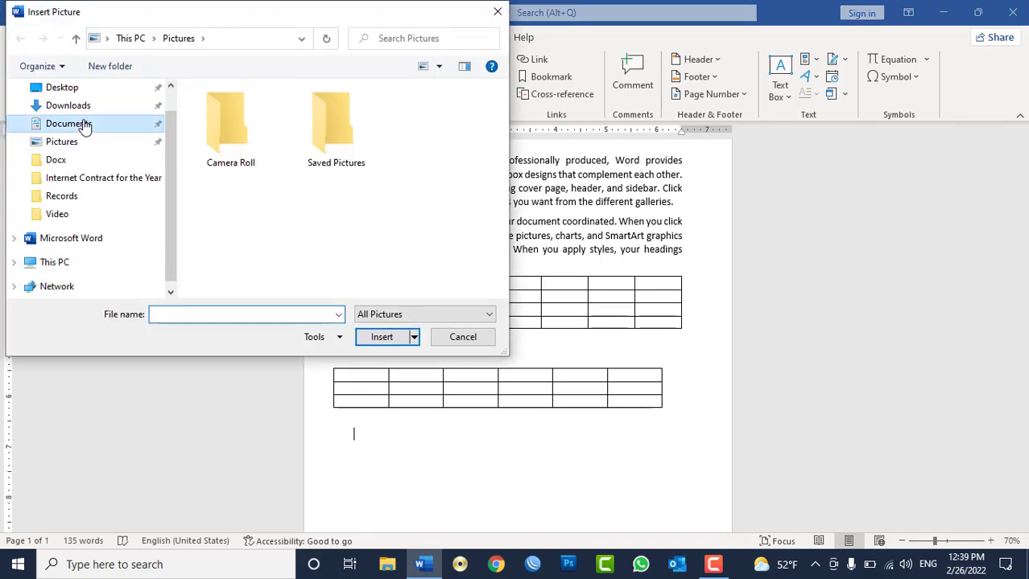
pyautogui.click(85, 107)
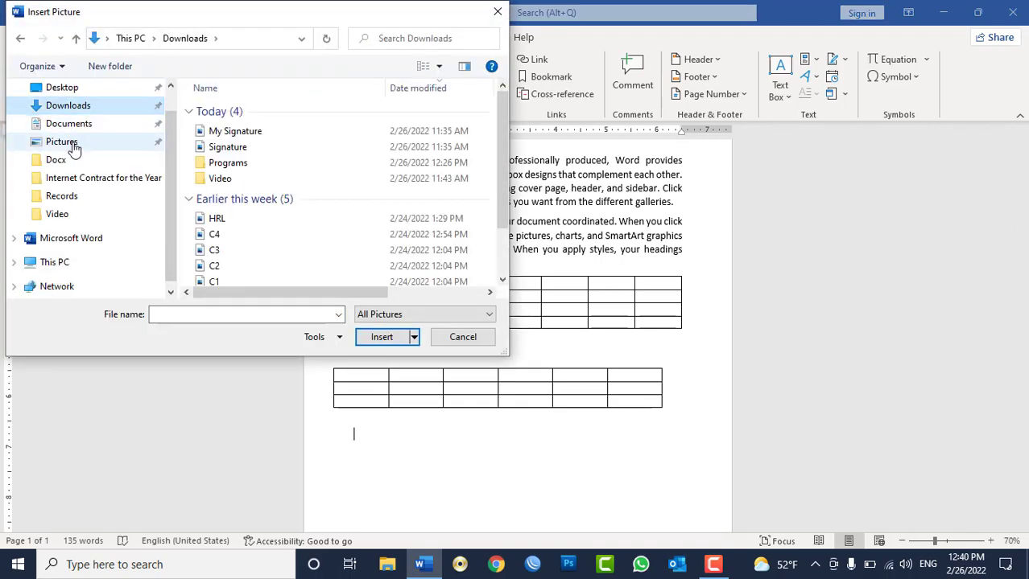
pyautogui.click(73, 142)
pyautogui.click(82, 108)
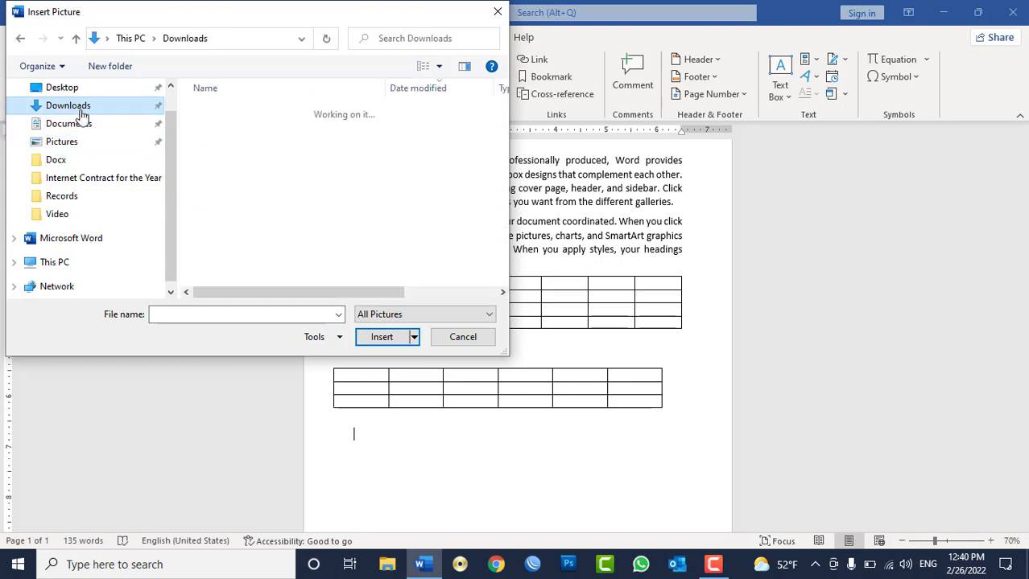
pyautogui.doubleClick(259, 147)
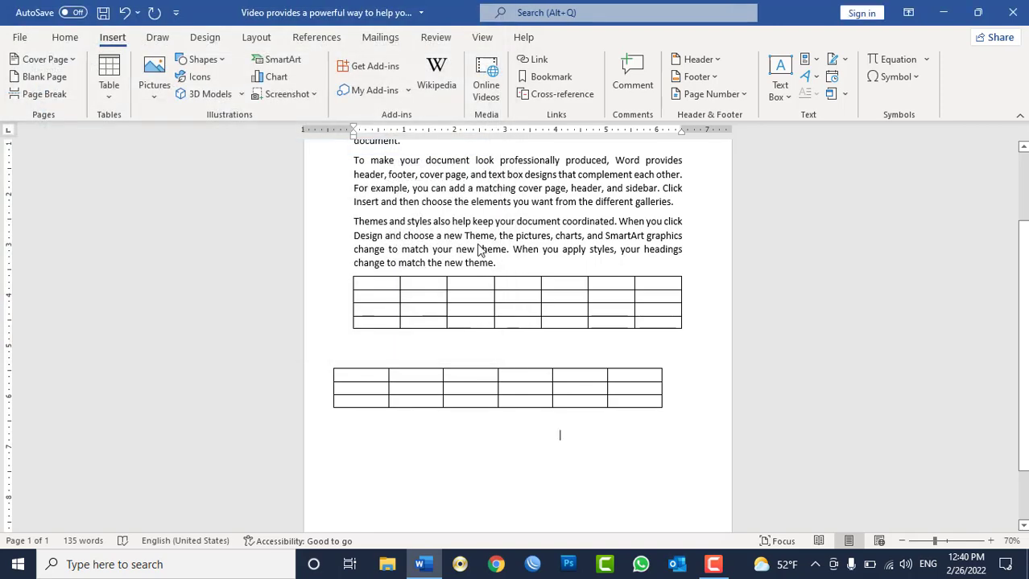
# - Shrink the signature picture and crop its top and bottom to about 2.1 inches tall
pyautogui.moveTo(587, 165); pyautogui.dragTo(509, 259)
pyautogui.click(900, 77)
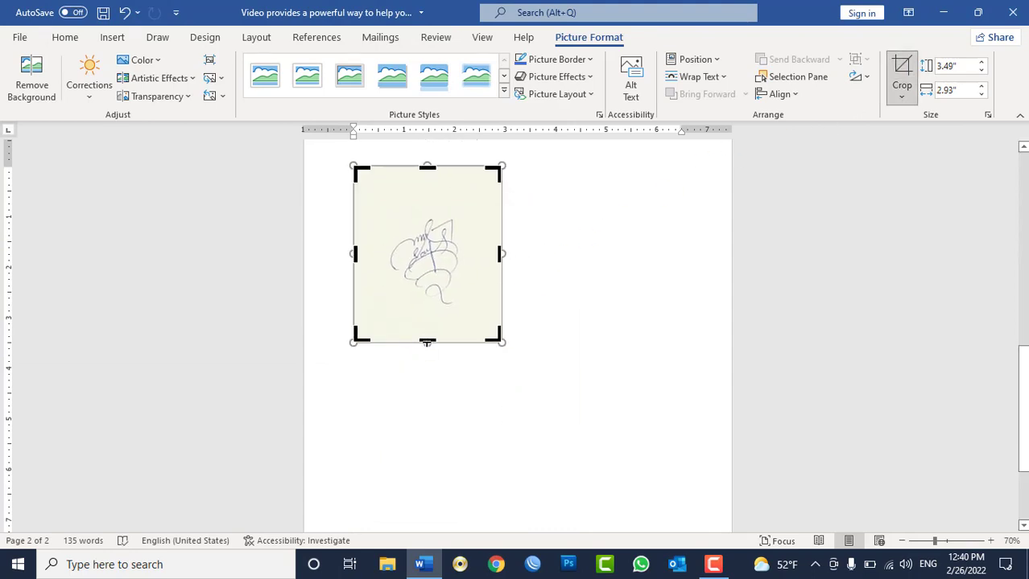
pyautogui.moveTo(427, 342); pyautogui.dragTo(427, 308)
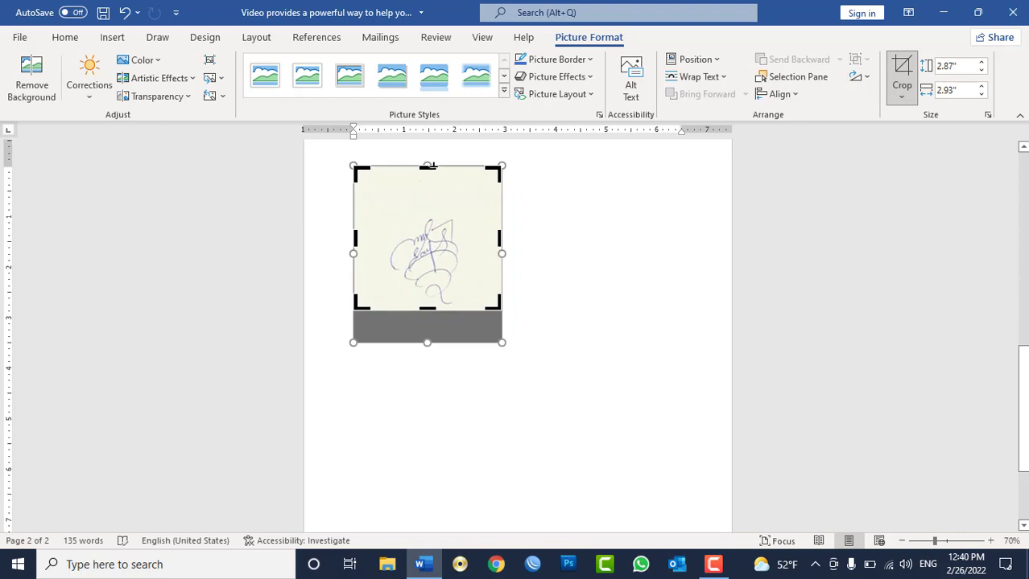
pyautogui.moveTo(427, 166); pyautogui.dragTo(428, 205)
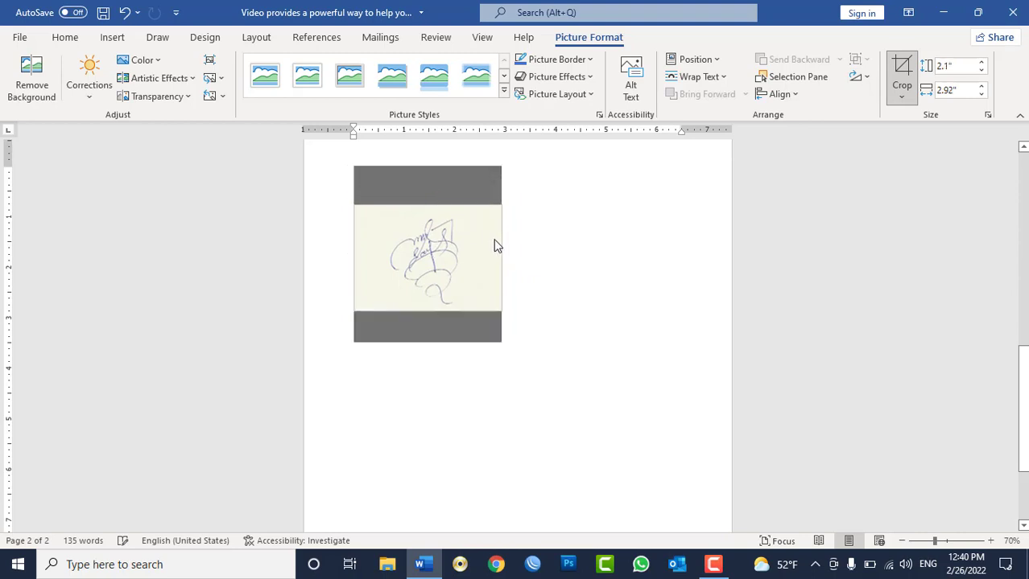
pyautogui.click(902, 80)
pyautogui.scroll(5, 596, 217)
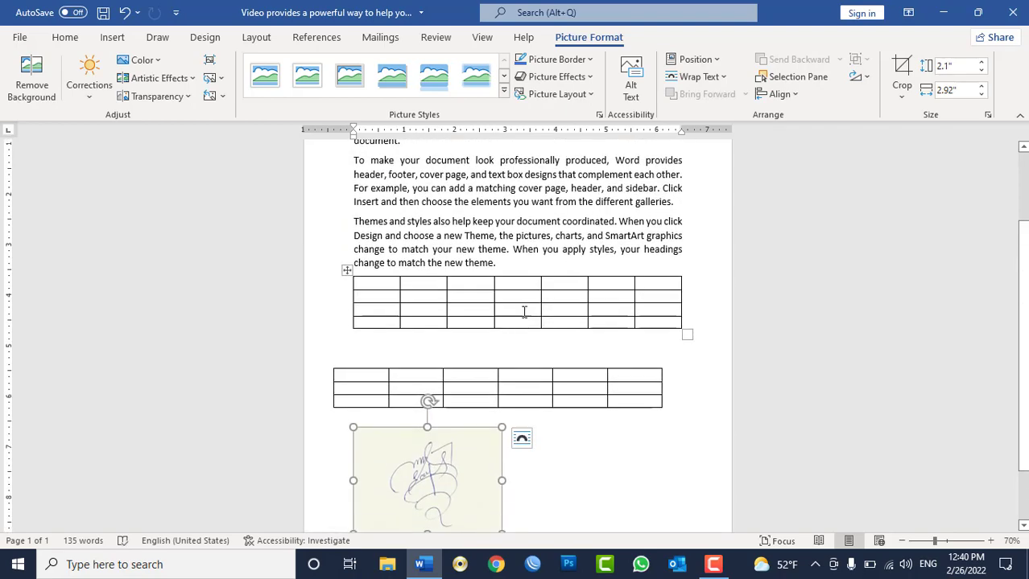
pyautogui.scroll(-1, 524, 309)
pyautogui.click(572, 200)
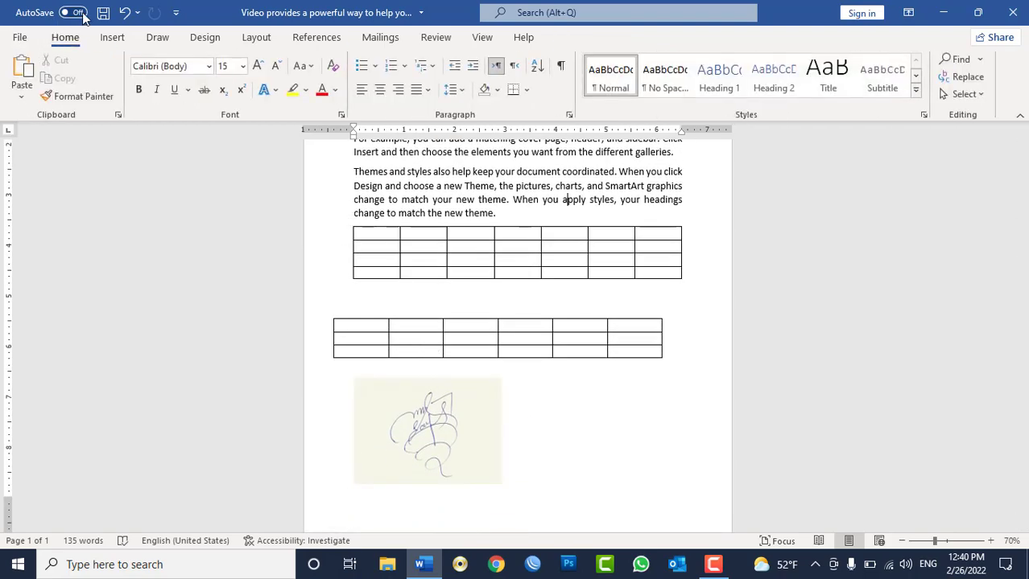
# - Save the document and run the accessibility check
pyautogui.click(103, 12)
pyautogui.click(22, 37)
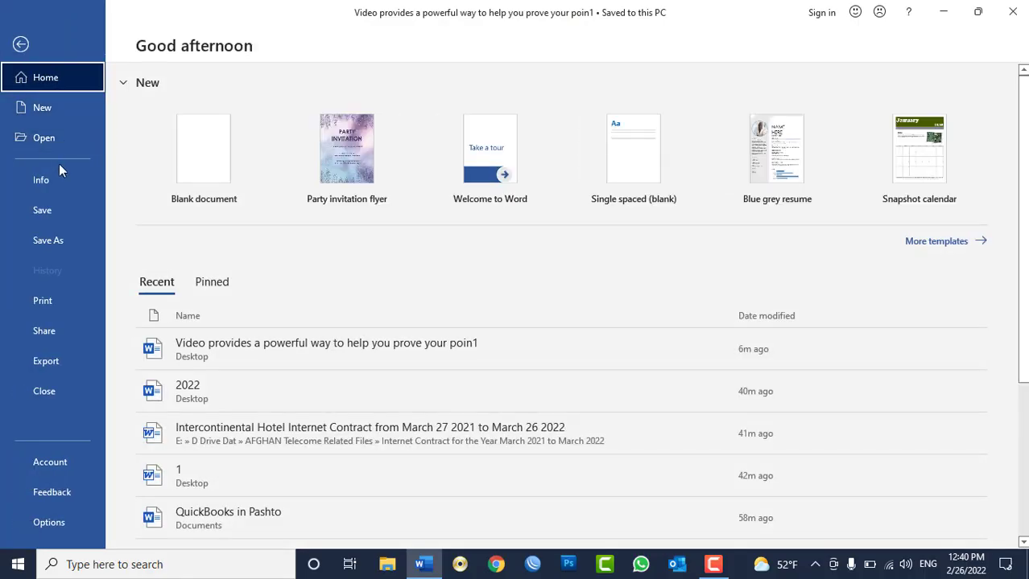
pyautogui.click(57, 178)
pyautogui.click(191, 307)
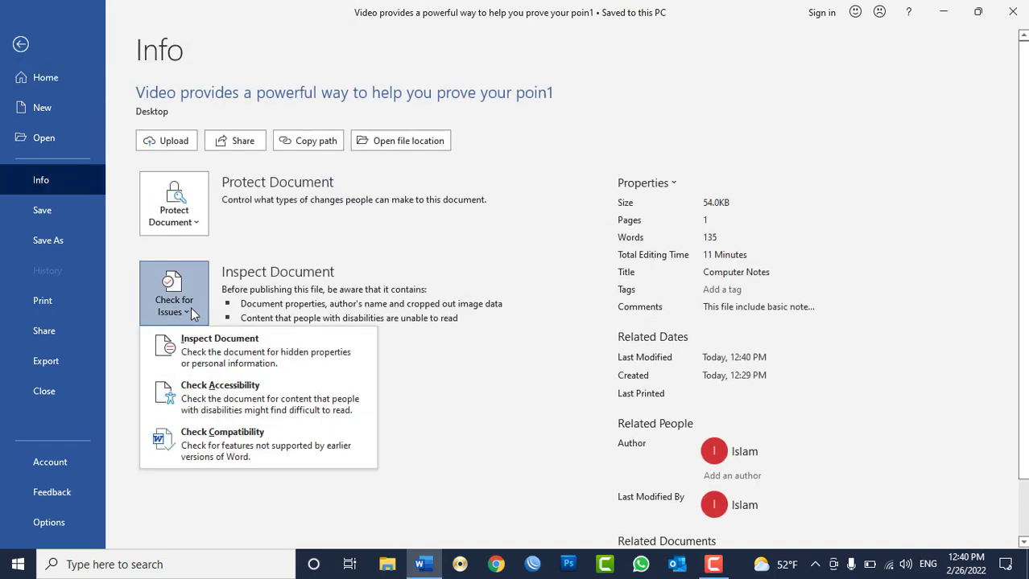
pyautogui.click(217, 400)
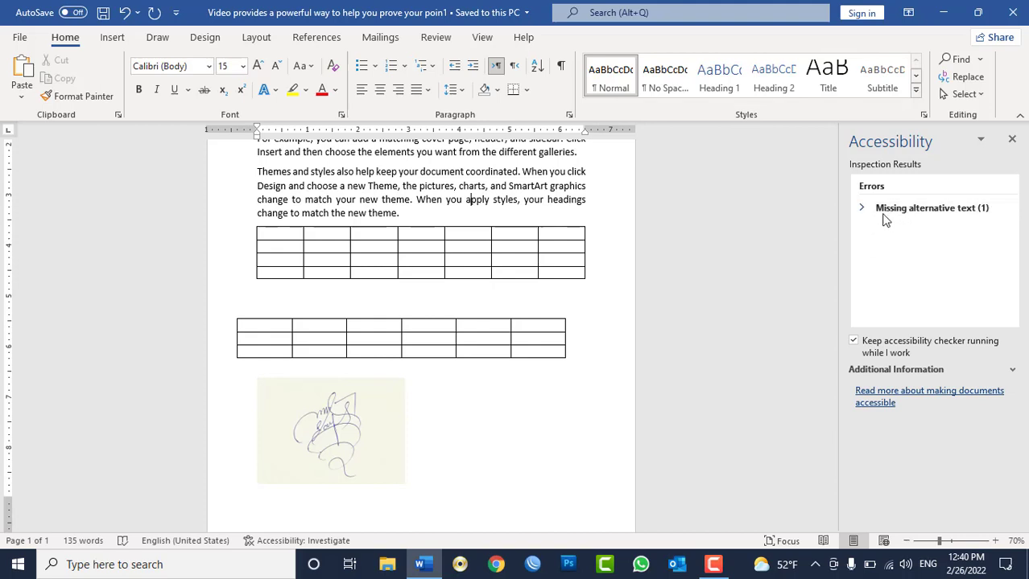
# - Give Picture 1 the alt text 'Signature' to fix the missing alternative text error
pyautogui.click(861, 210)
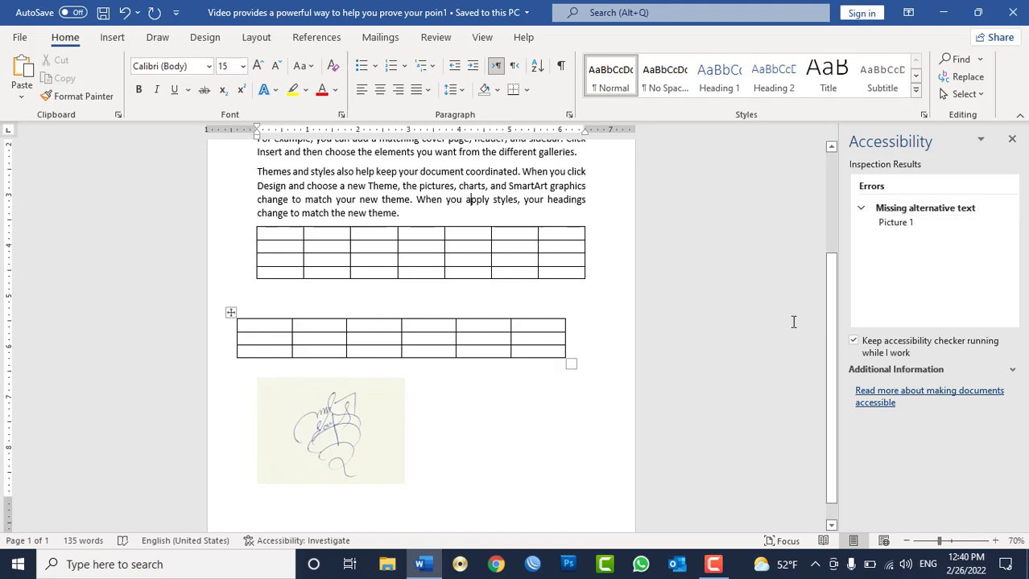
pyautogui.click(902, 223)
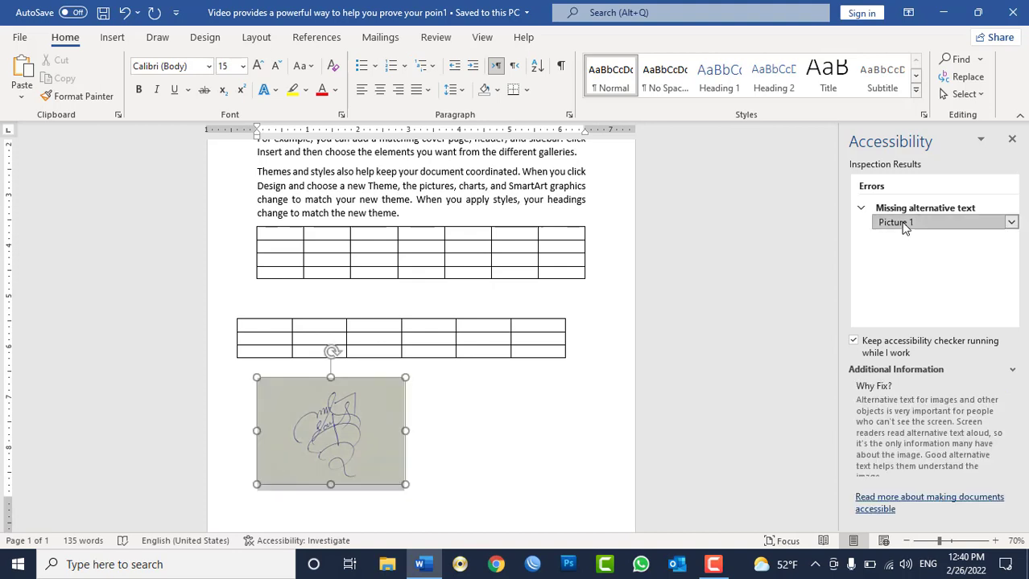
pyautogui.click(1011, 224)
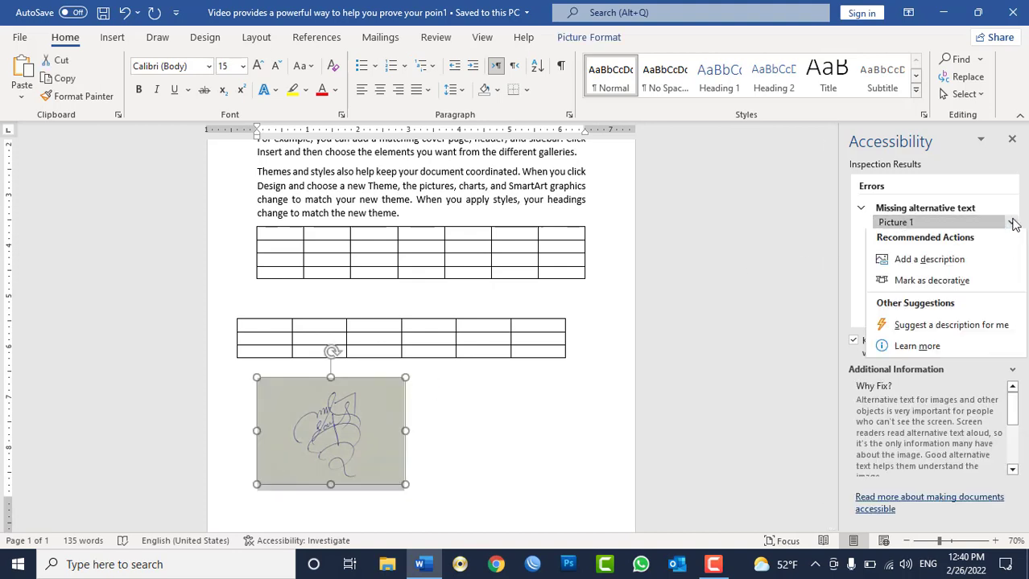
pyautogui.click(957, 262)
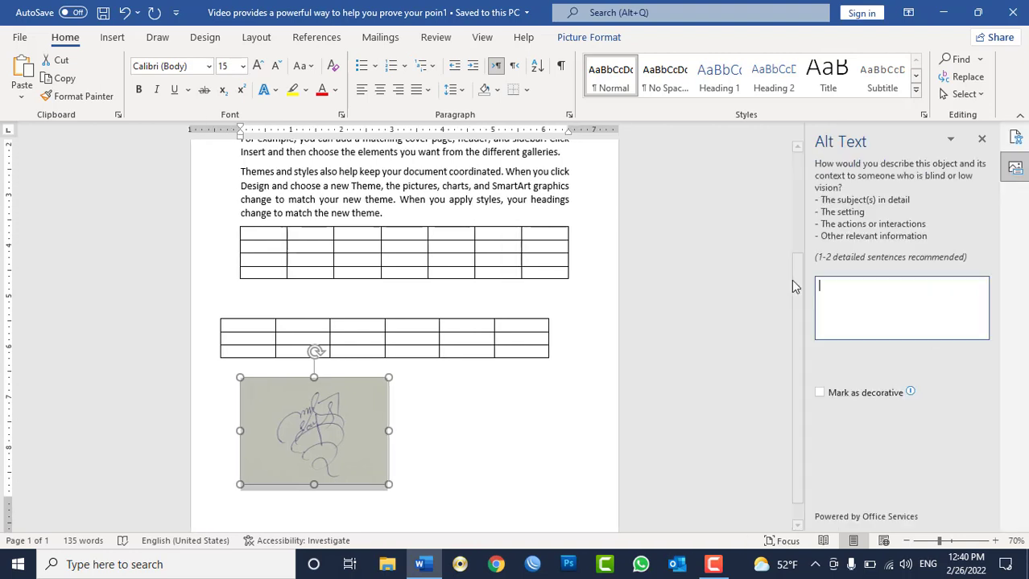
pyautogui.write('Sig')
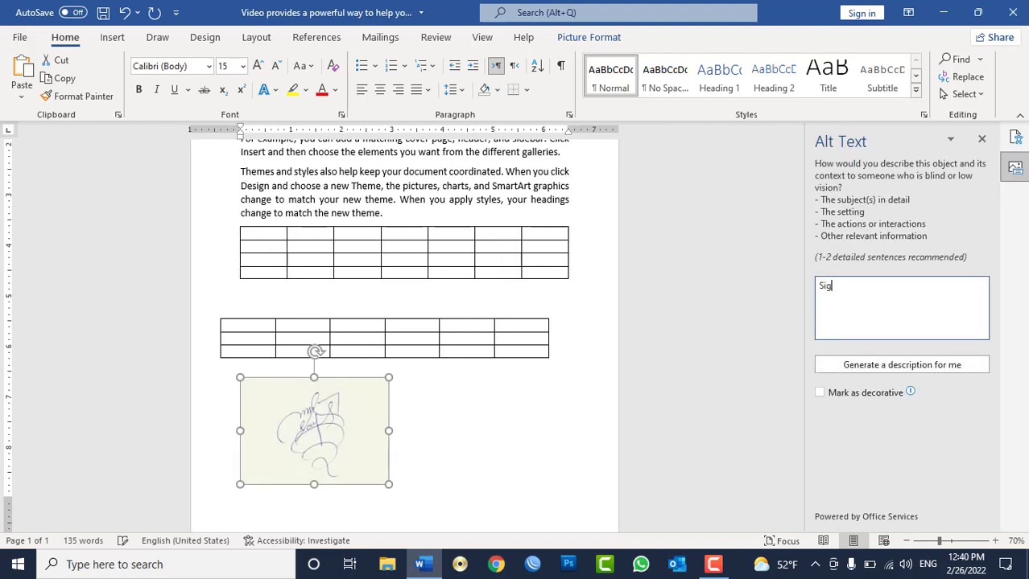
pyautogui.write('nature')
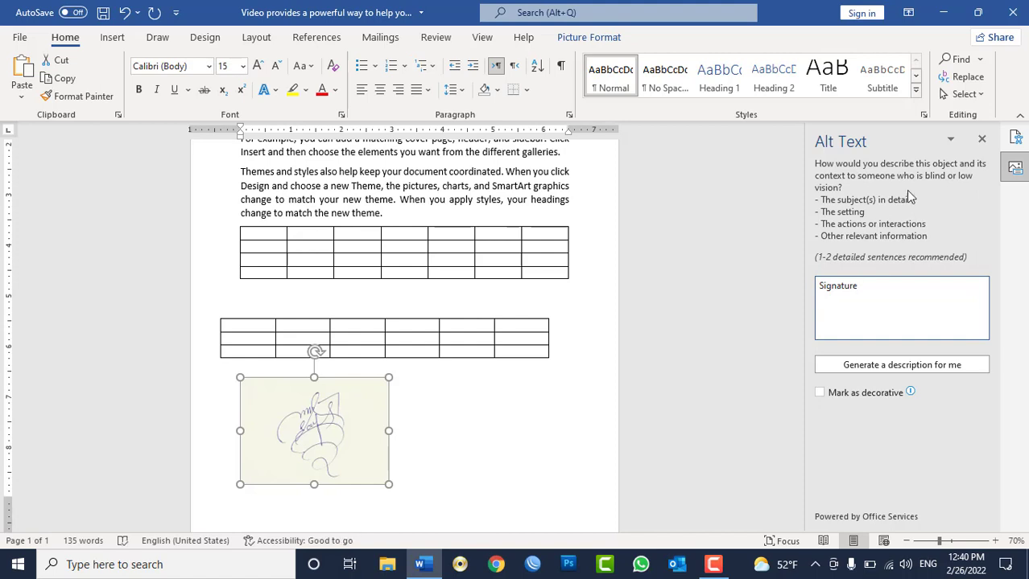
pyautogui.click(981, 139)
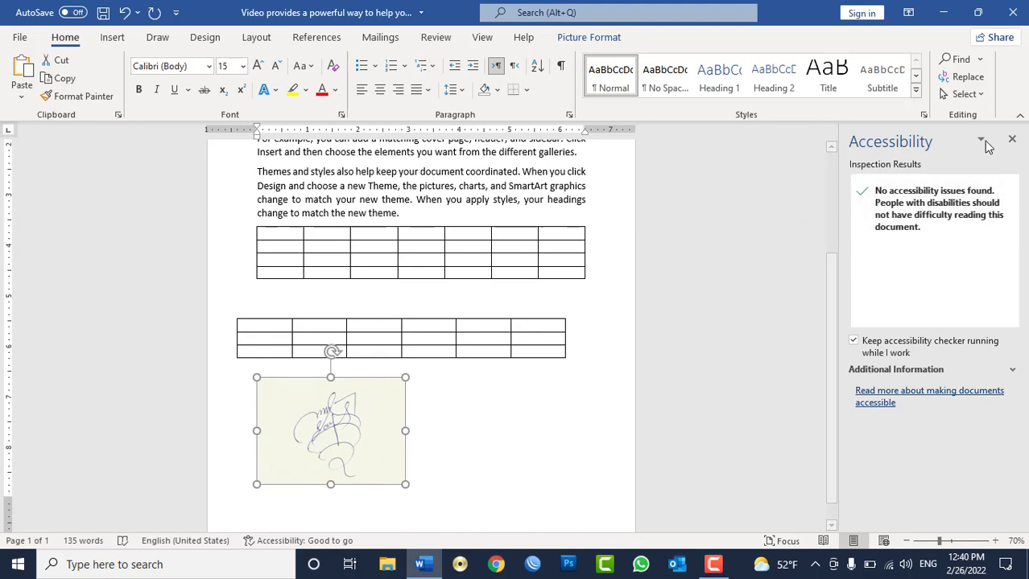
pyautogui.click(1012, 142)
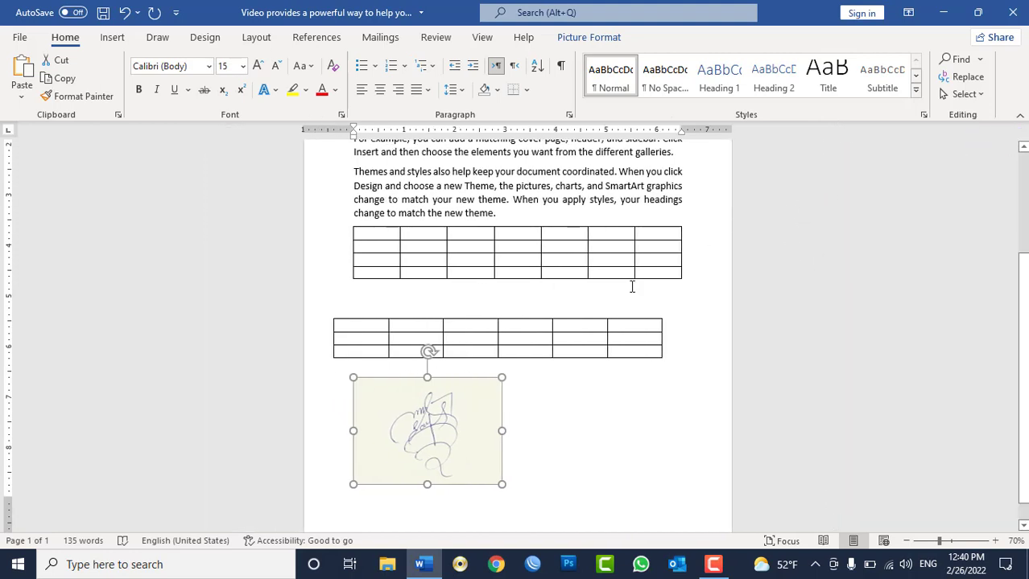
# - Delete the text paragraphs, then select all and delete both tables and the signature picture
pyautogui.click(650, 306)
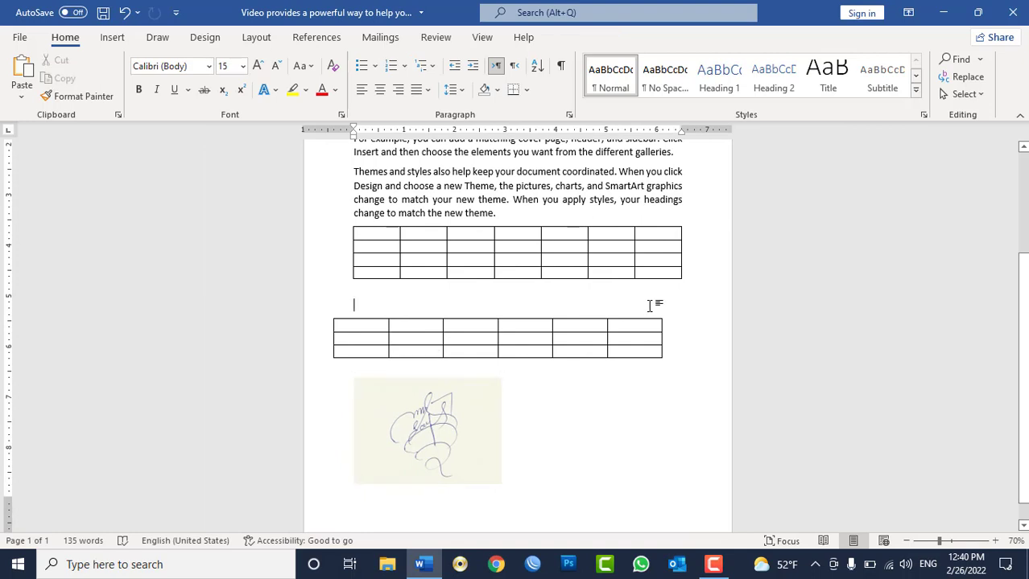
pyautogui.scroll(1, 649, 306)
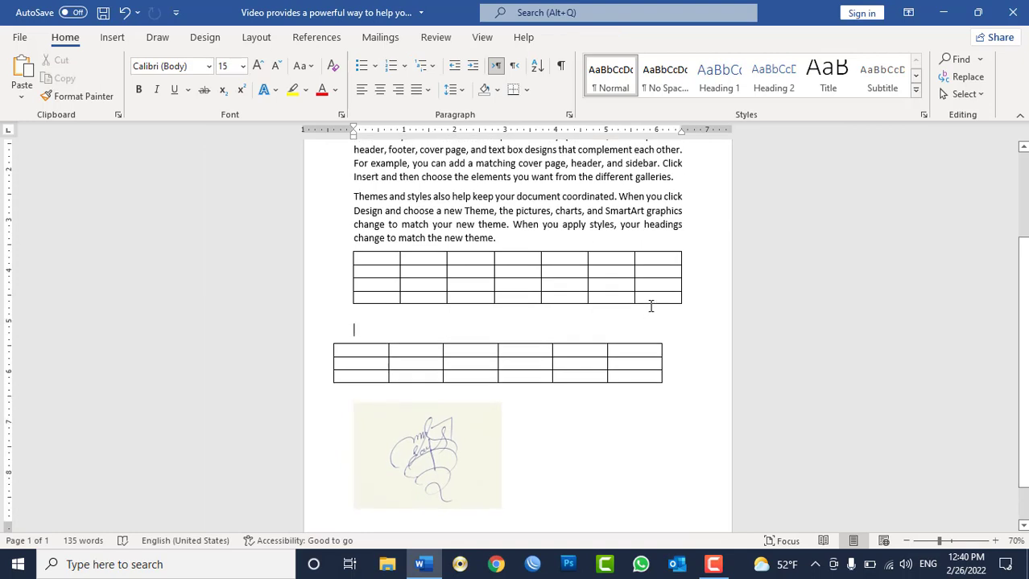
pyautogui.click(388, 260)
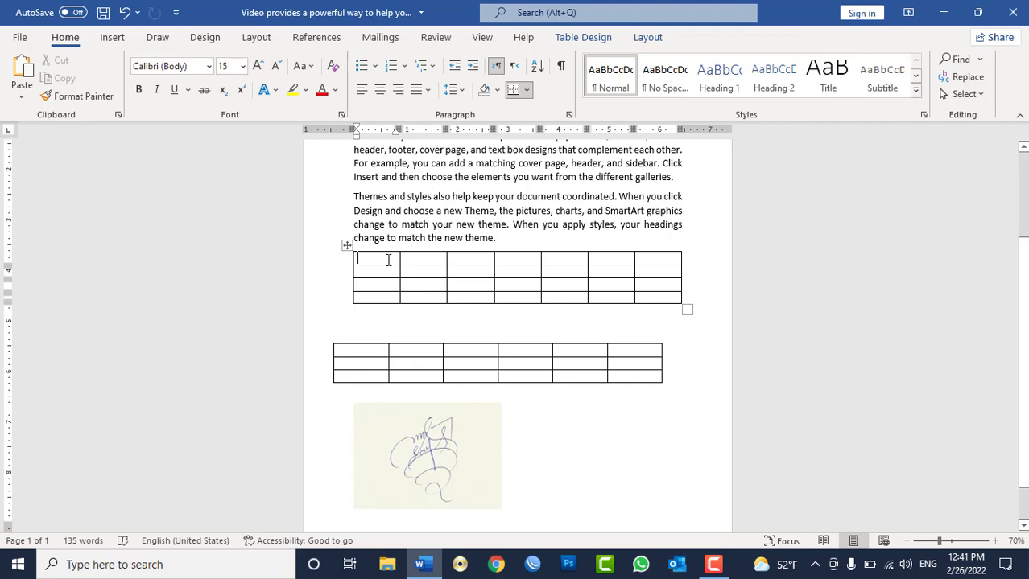
pyautogui.scroll(3, 394, 265)
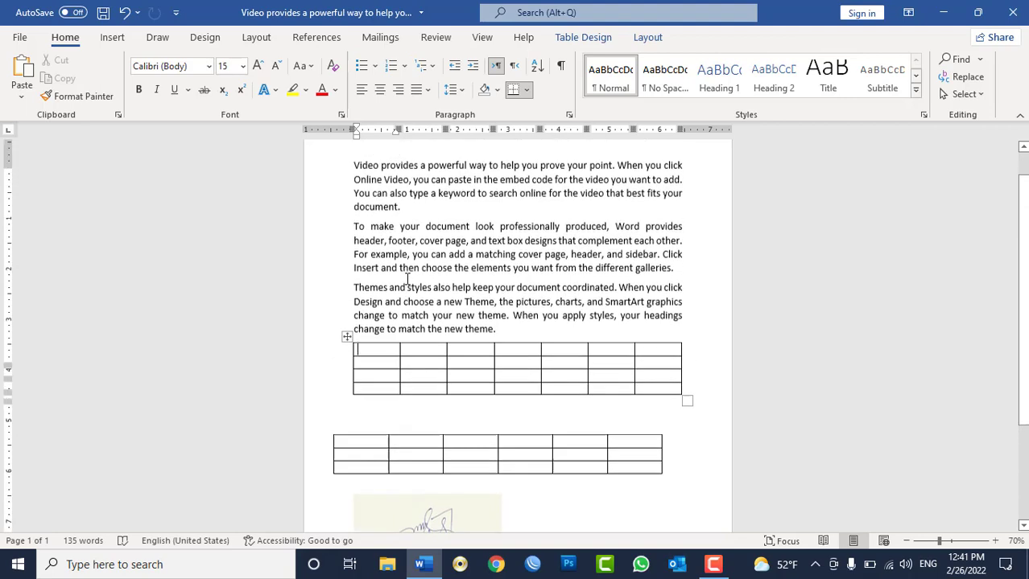
pyautogui.scroll(-2, 417, 356)
pyautogui.scroll(-1, 416, 357)
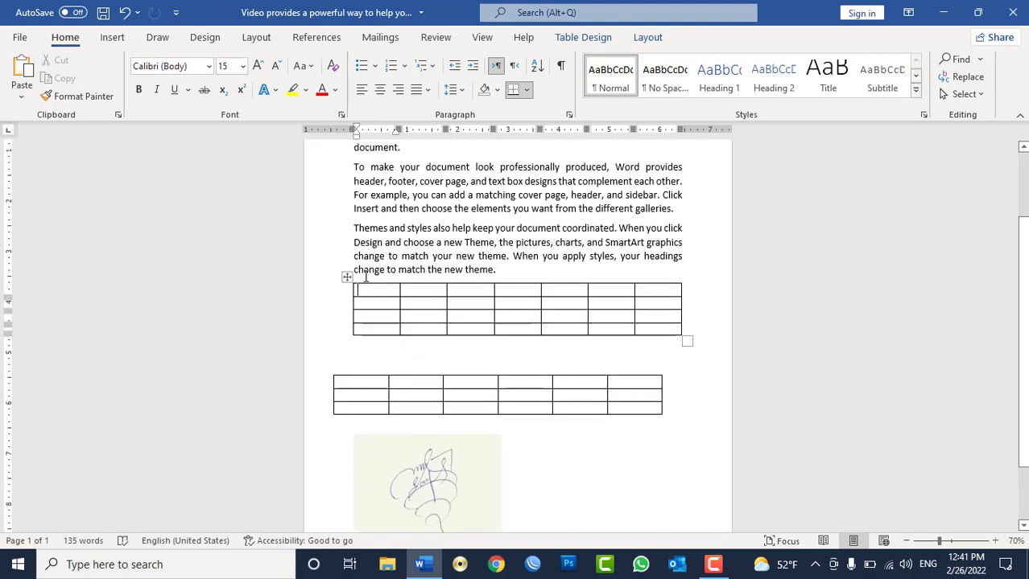
pyautogui.click(344, 276)
pyautogui.hotkey('ctrl', 'z')
pyautogui.click(345, 280)
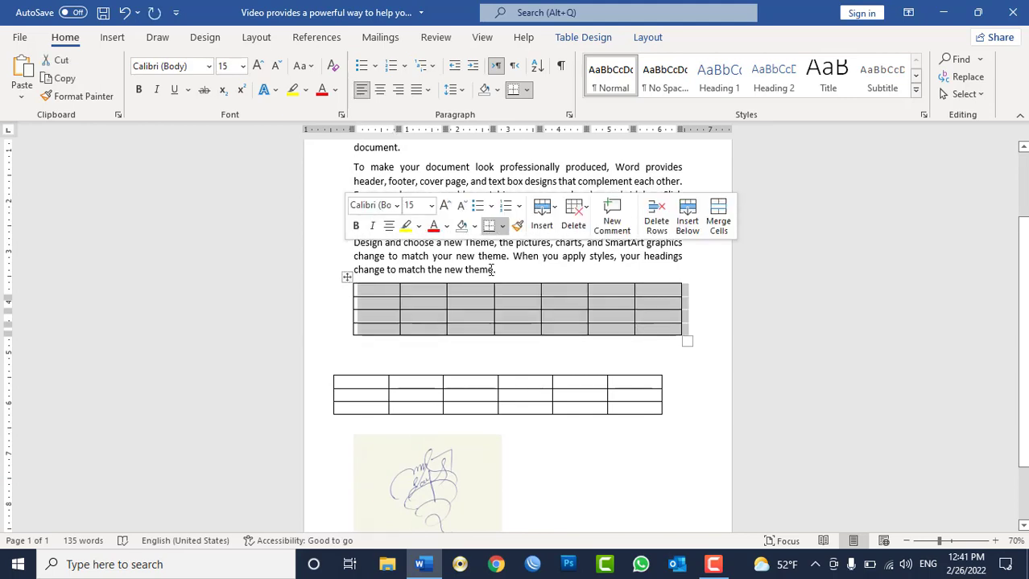
pyautogui.moveTo(516, 269)
pyautogui.mouseDown()
pyautogui.moveTo(371, 61)
pyautogui.moveTo(338, 172)
pyautogui.mouseUp()
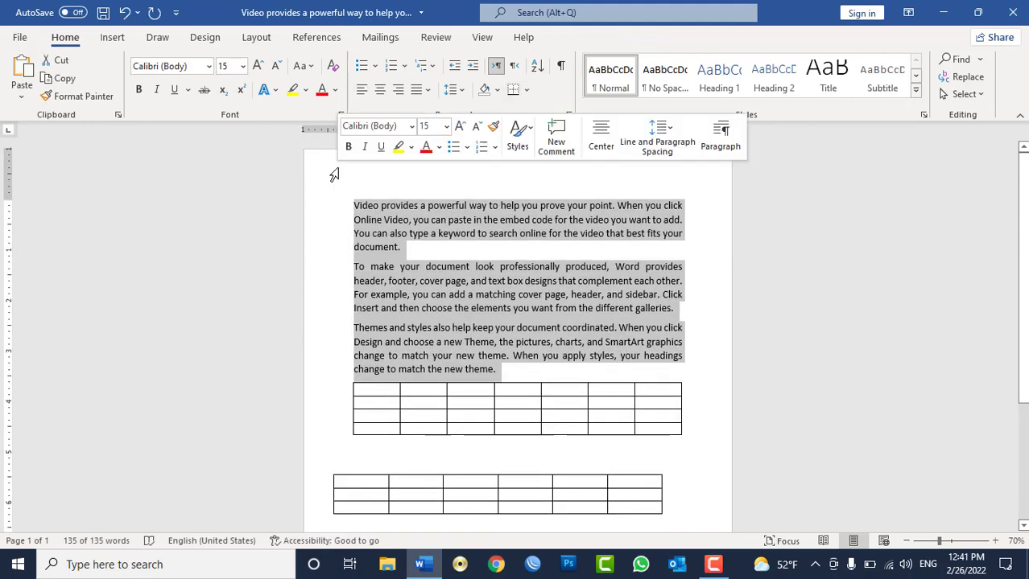
pyautogui.press('Delete')
pyautogui.hotkey('ctrl', 'a')
pyautogui.press('Delete')
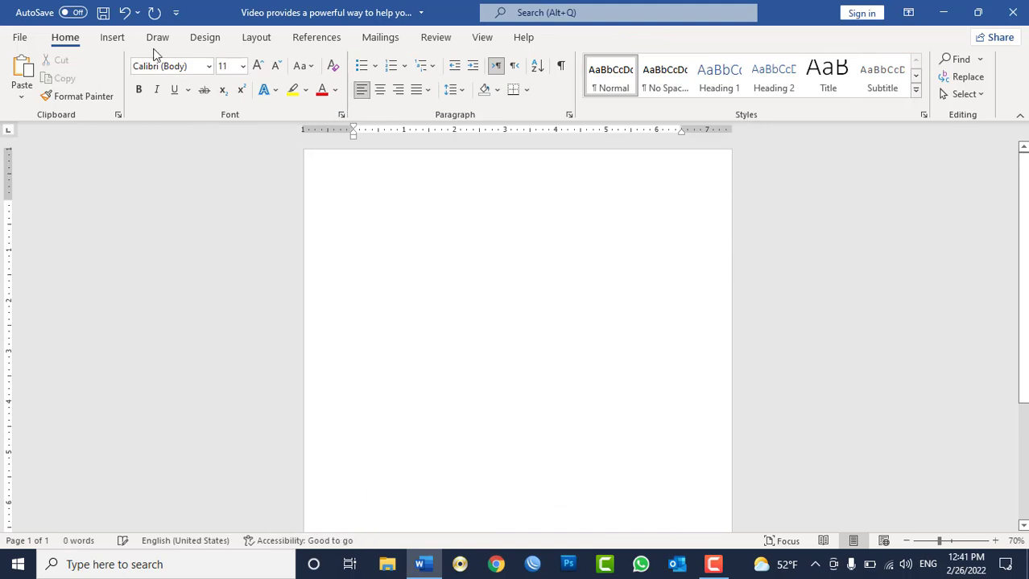
# - Insert a 4×4 table and drag its corner to make the rows much taller
pyautogui.click(112, 38)
pyautogui.click(109, 77)
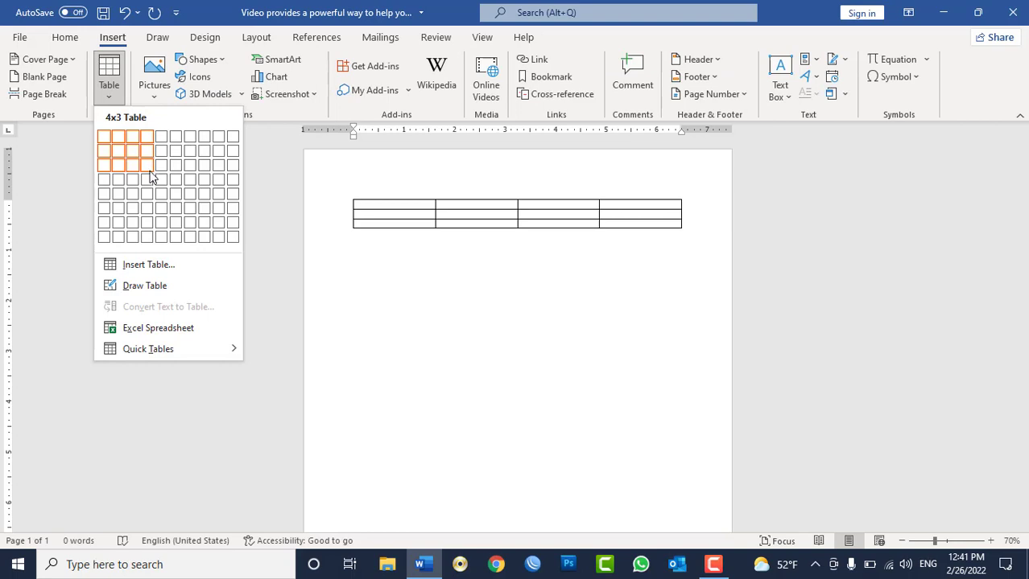
pyautogui.click(151, 183)
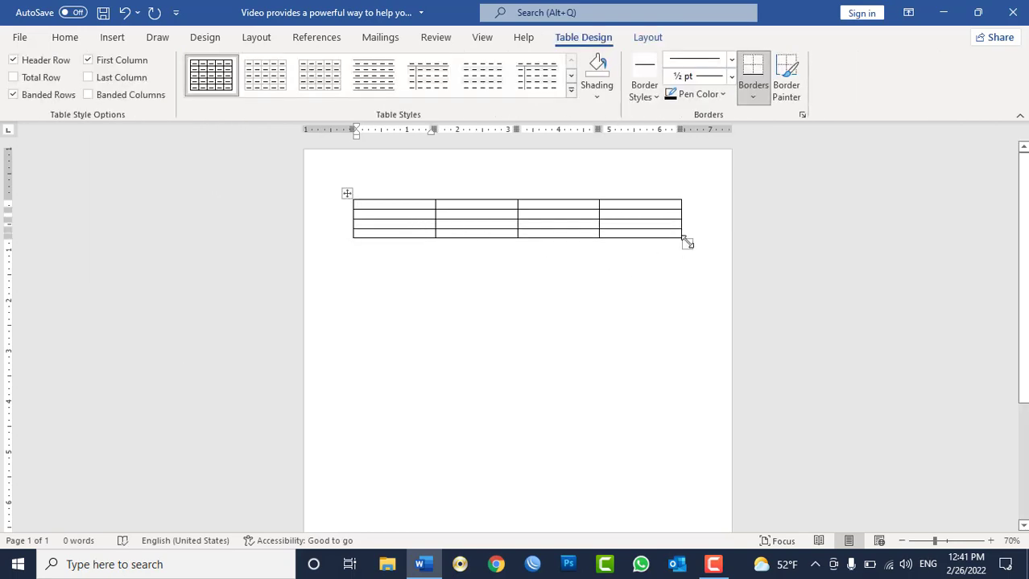
pyautogui.moveTo(686, 243); pyautogui.dragTo(682, 316)
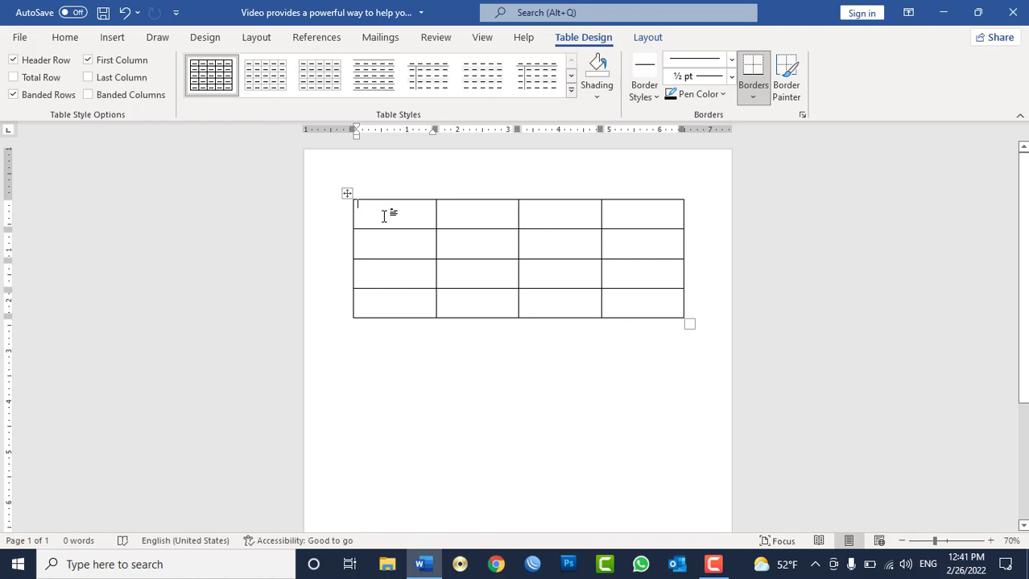
# - Type the Persian headers شماره, نوم, د پلار نوم and وظیفه into the top row
pyautogui.press('Tab')
pyautogui.press('Tab')
pyautogui.press('Tab')
pyautogui.hotkey('alt', 'shift')
pyautogui.write('شماره')
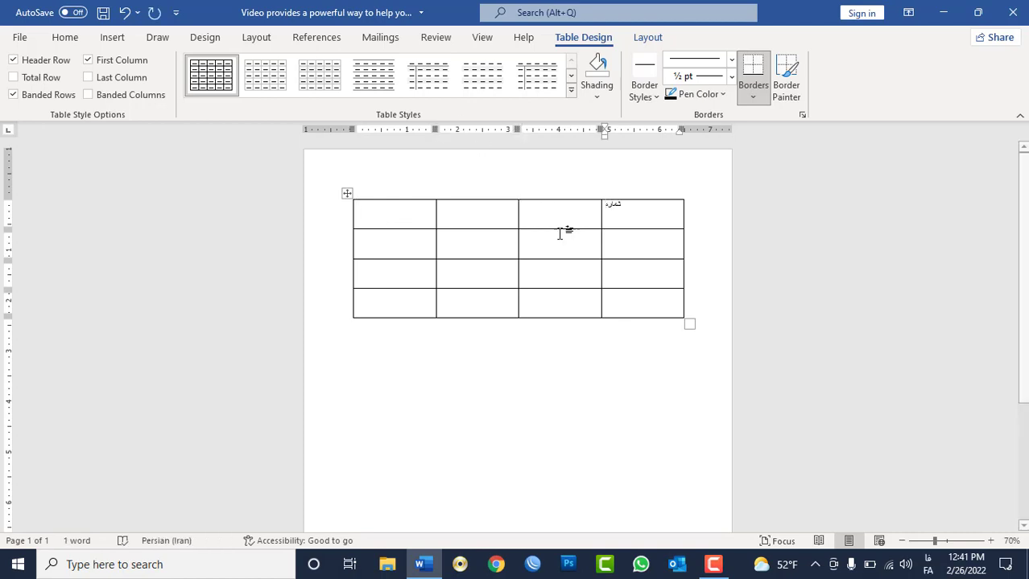
pyautogui.click(573, 211)
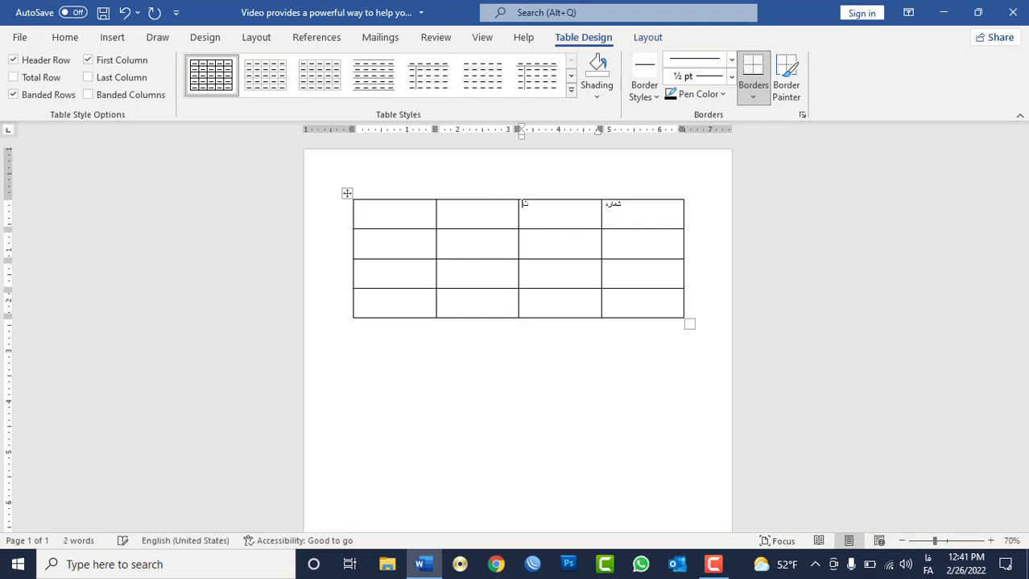
pyautogui.write('نوع')
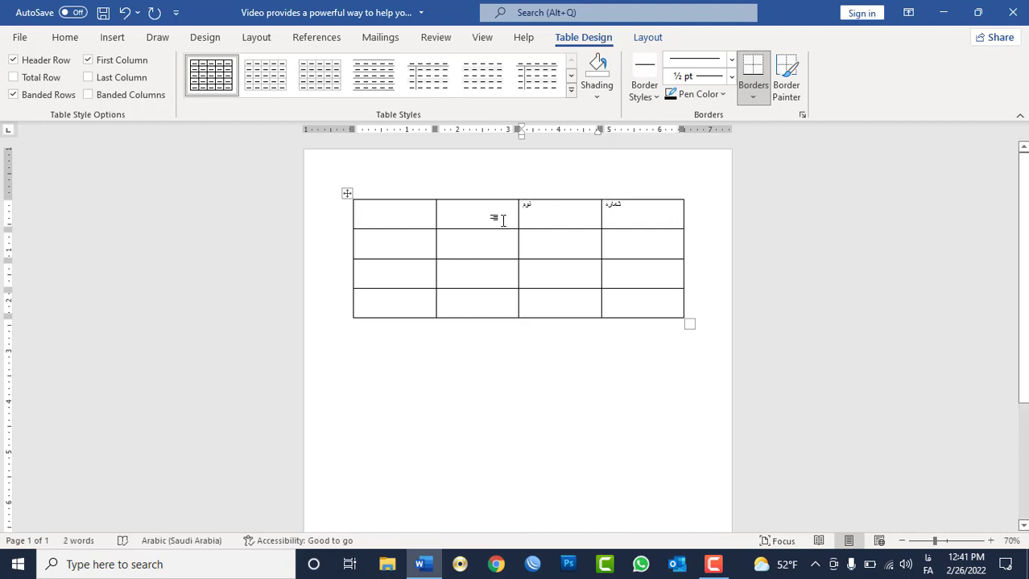
pyautogui.click(499, 221)
pyautogui.write('د پلار نوم')
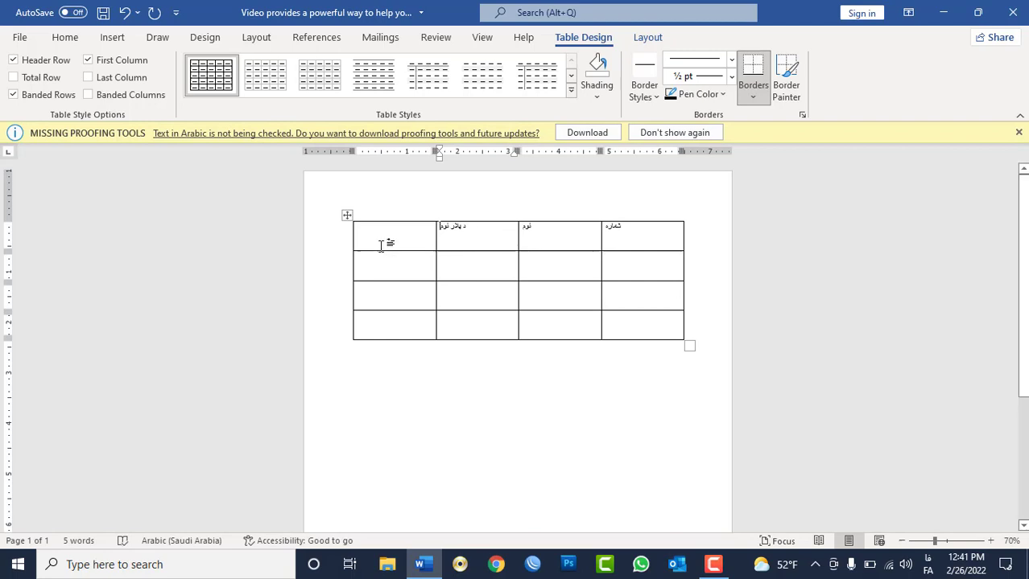
pyautogui.click(383, 243)
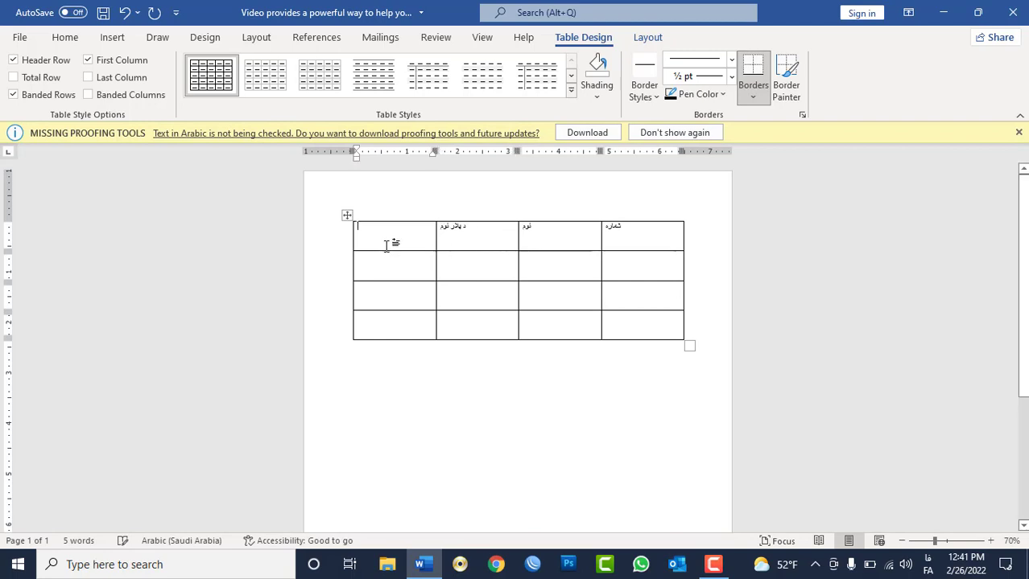
pyautogui.write('وط')
pyautogui.write('فه')
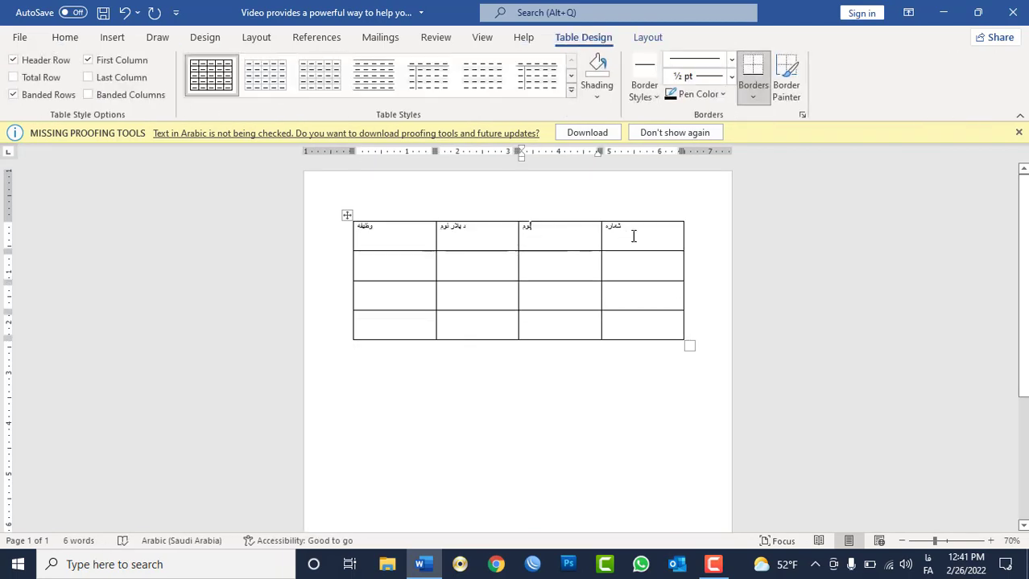
# - Make the header row bold, centred and in a larger font
pyautogui.moveTo(634, 238); pyautogui.dragTo(415, 256)
pyautogui.click(394, 241)
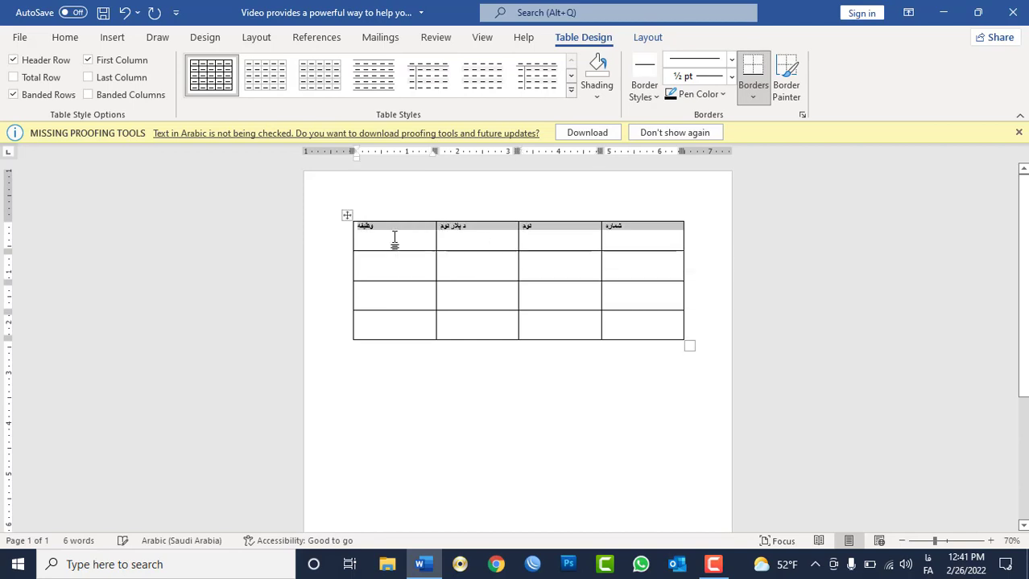
pyautogui.hotkey('ctrl', 'b')
pyautogui.hotkey('ctrl', 'shift', '.')
pyautogui.hotkey('ctrl', 'e')
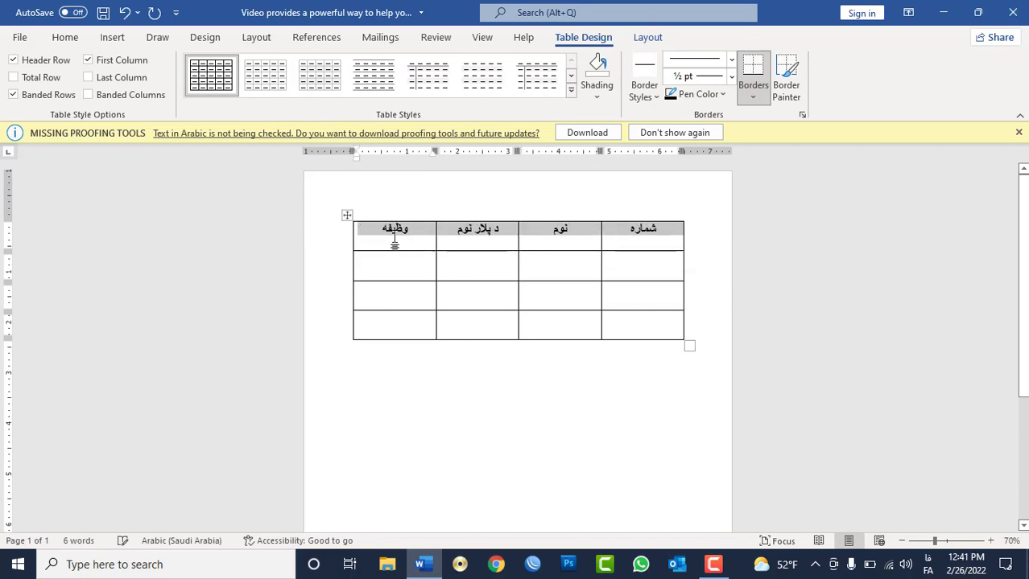
# - Centre the header text both vertically and horizontally in its cells
pyautogui.click(648, 38)
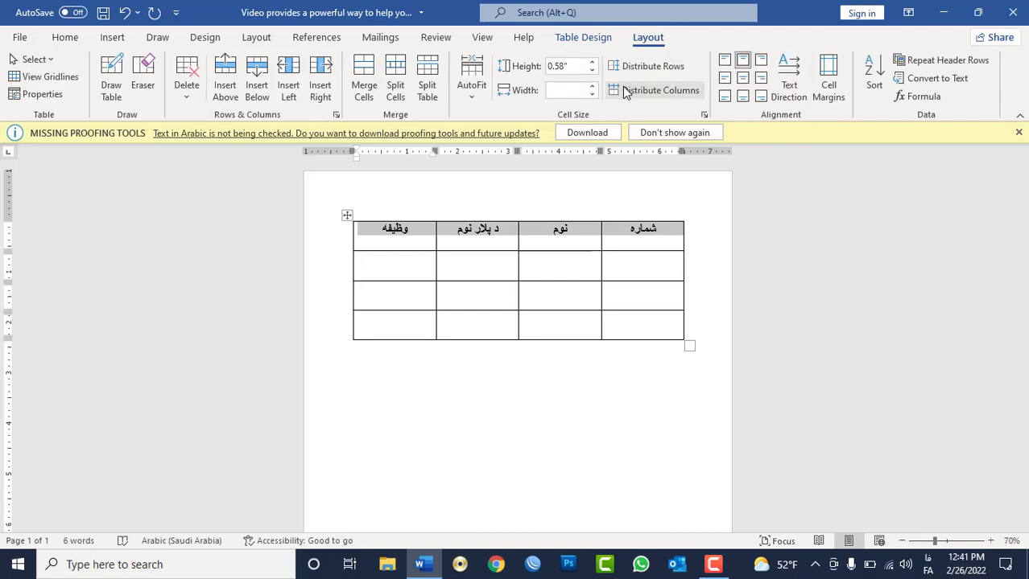
pyautogui.click(741, 79)
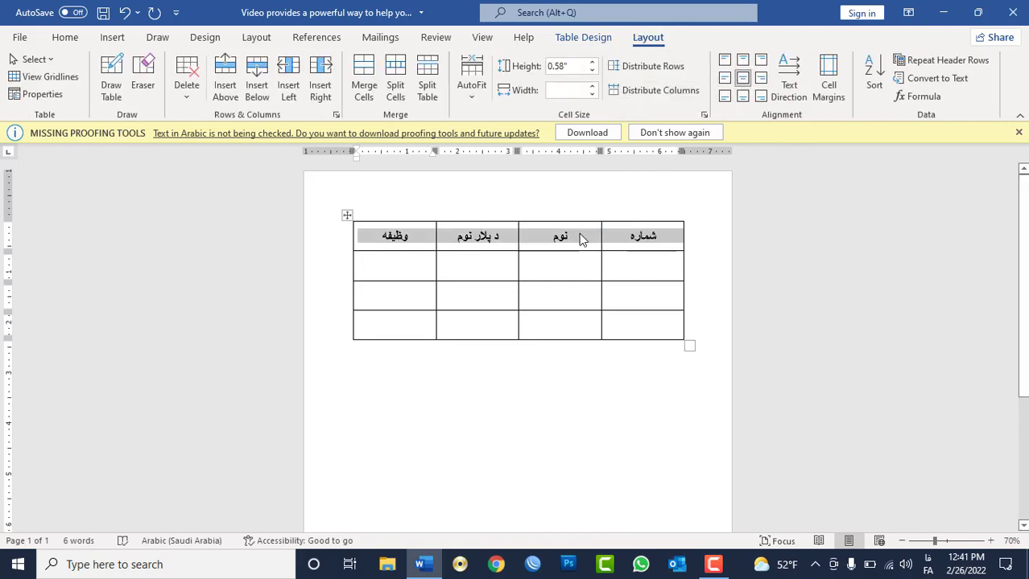
pyautogui.click(581, 236)
# - Apply the green Grid Table style to the whole table
pyautogui.click(346, 215)
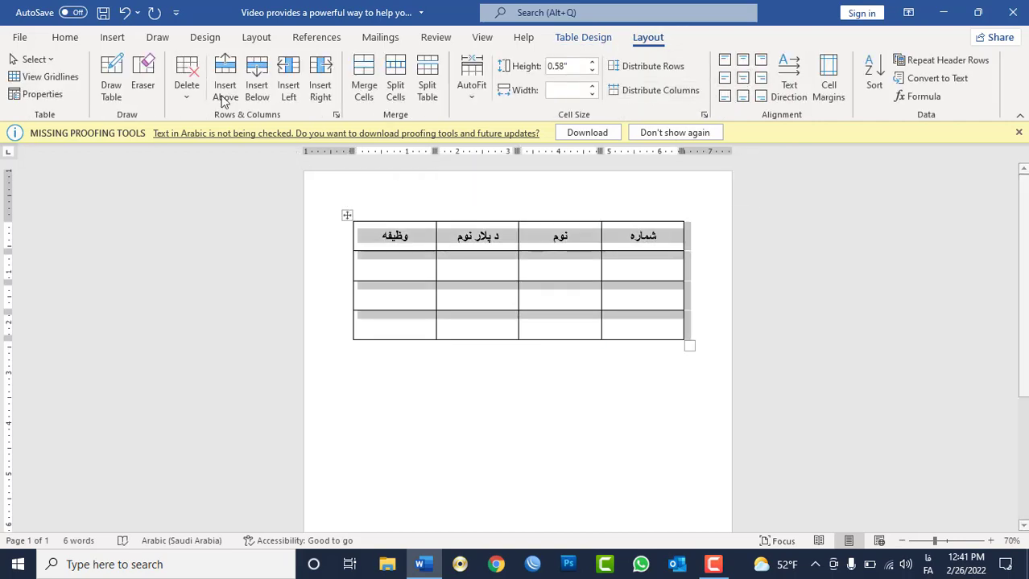
pyautogui.click(205, 38)
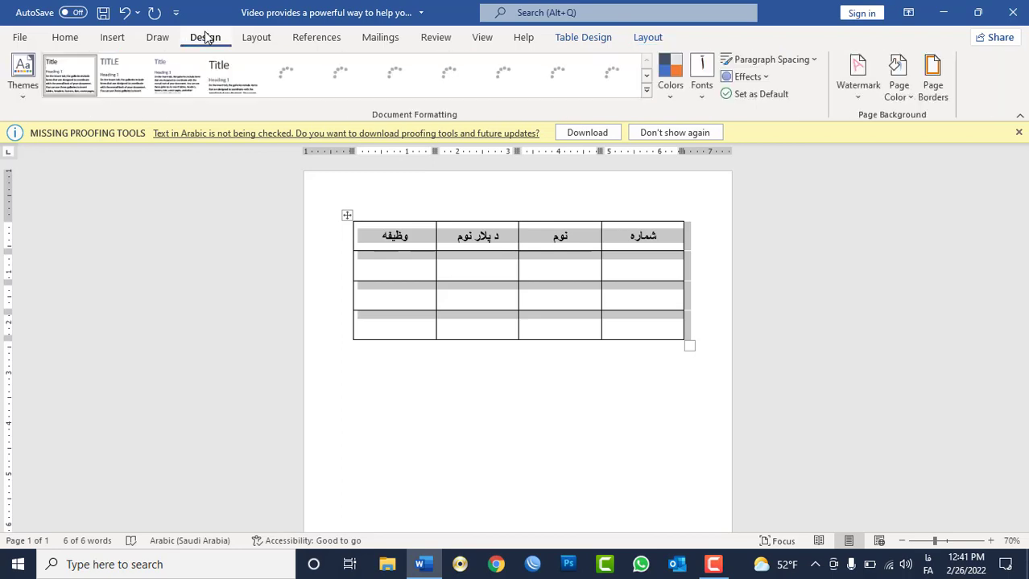
pyautogui.click(66, 38)
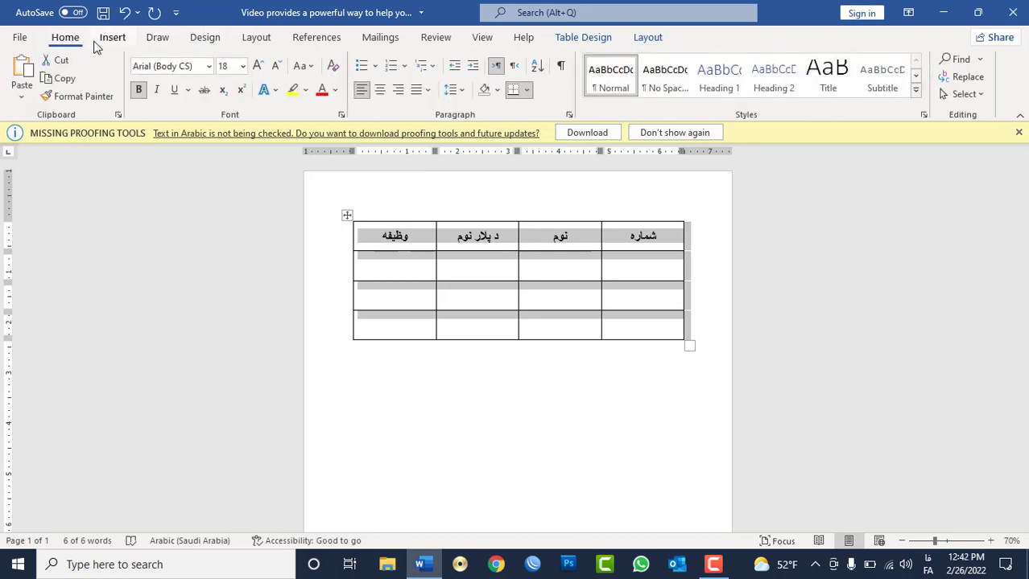
pyautogui.click(586, 38)
pyautogui.click(573, 99)
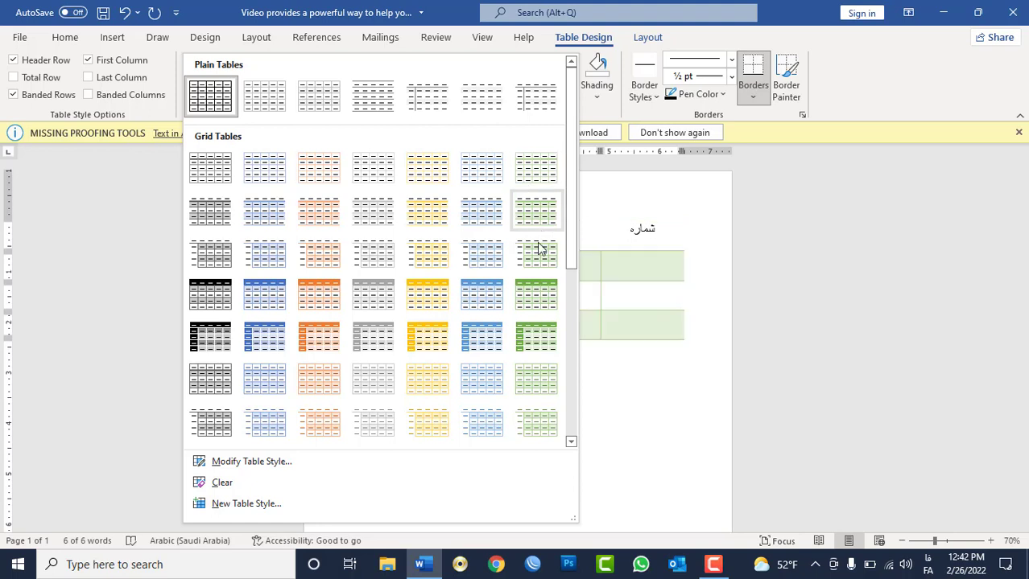
pyautogui.click(541, 295)
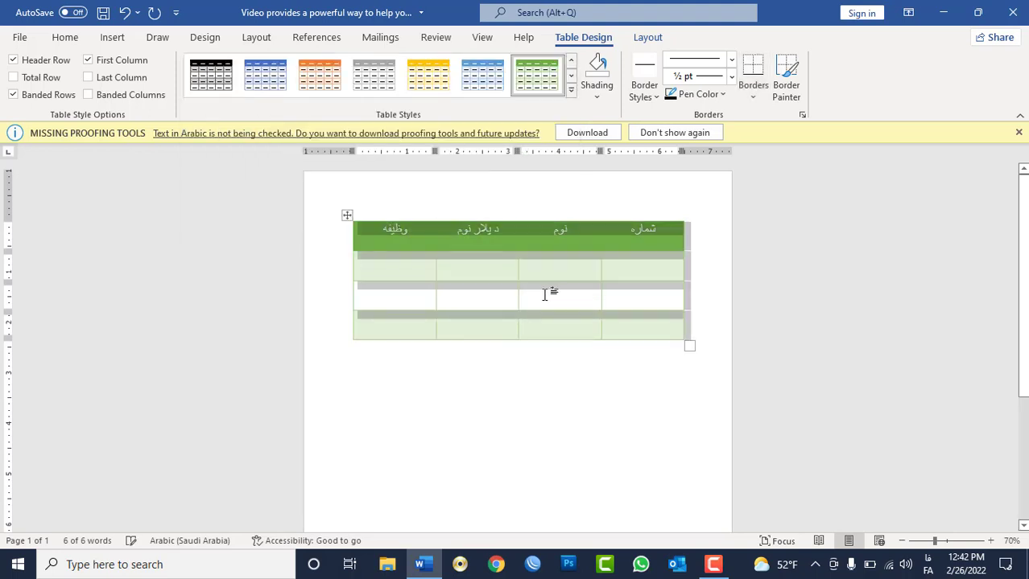
pyautogui.click(544, 294)
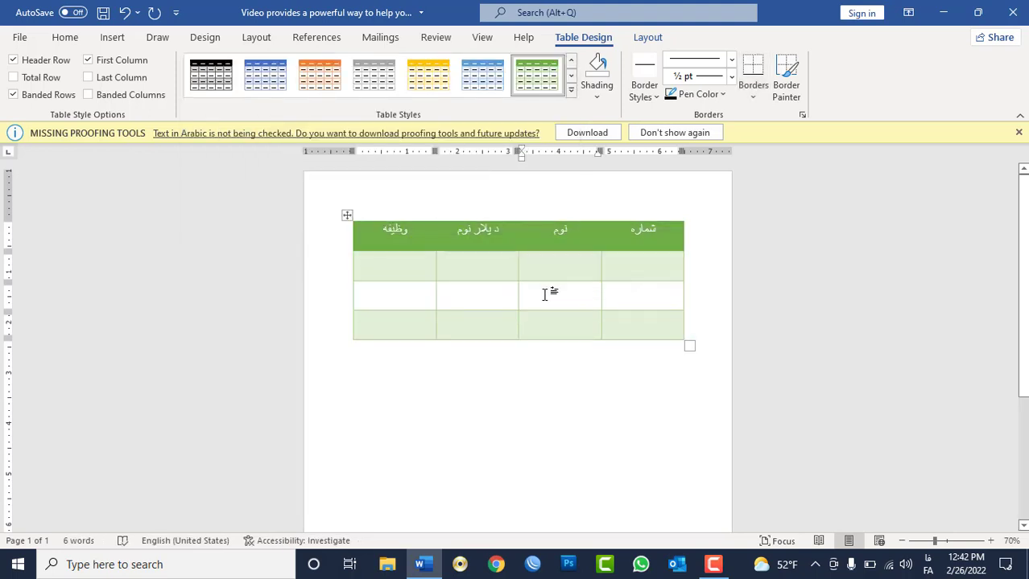
# - Switch the typing language, reselect the header row, then move to the line below the table
pyautogui.hotkey('alt', 'shift')
pyautogui.hotkey('alt', 'shift')
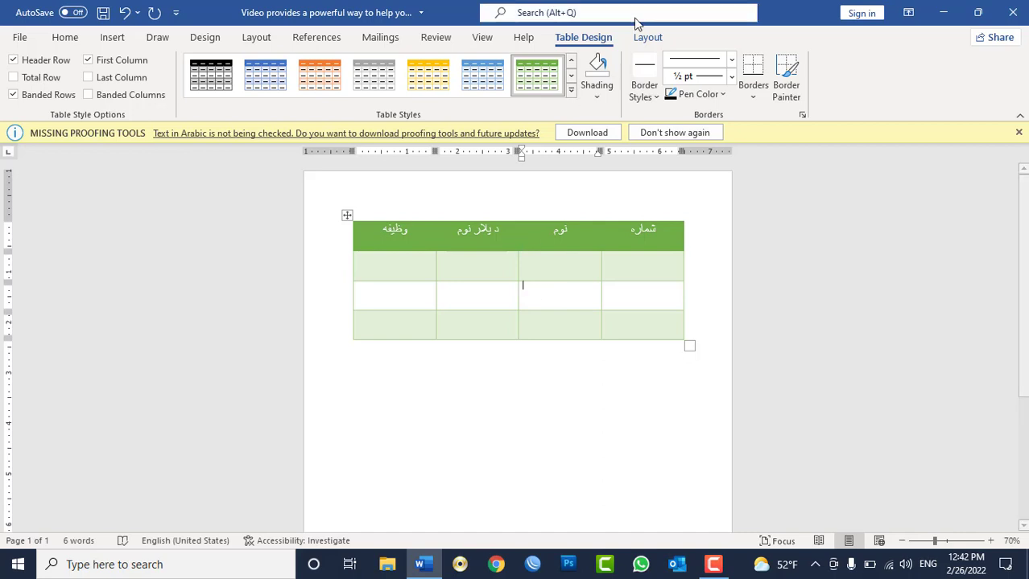
pyautogui.moveTo(660, 234); pyautogui.dragTo(403, 241)
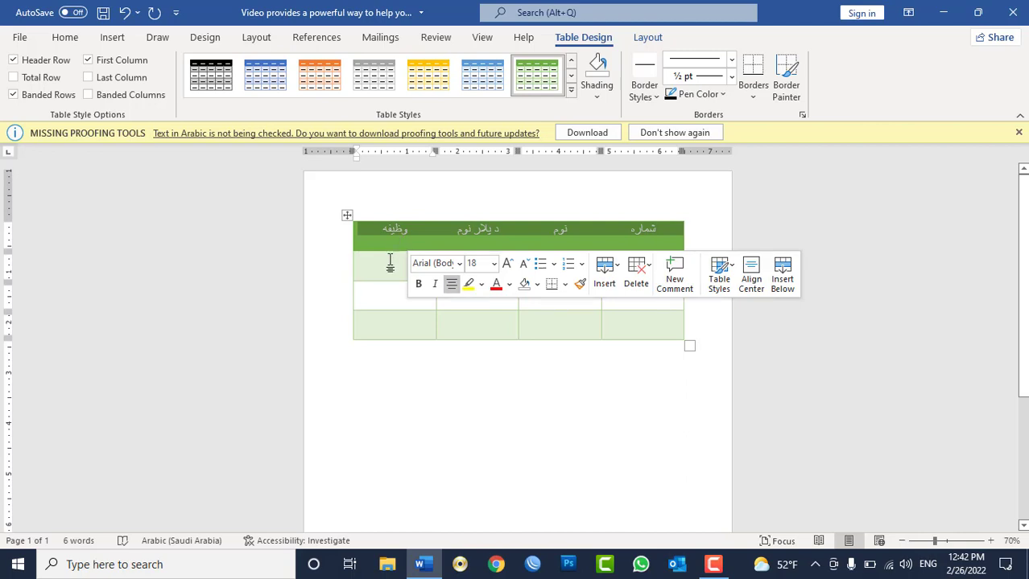
pyautogui.click(389, 262)
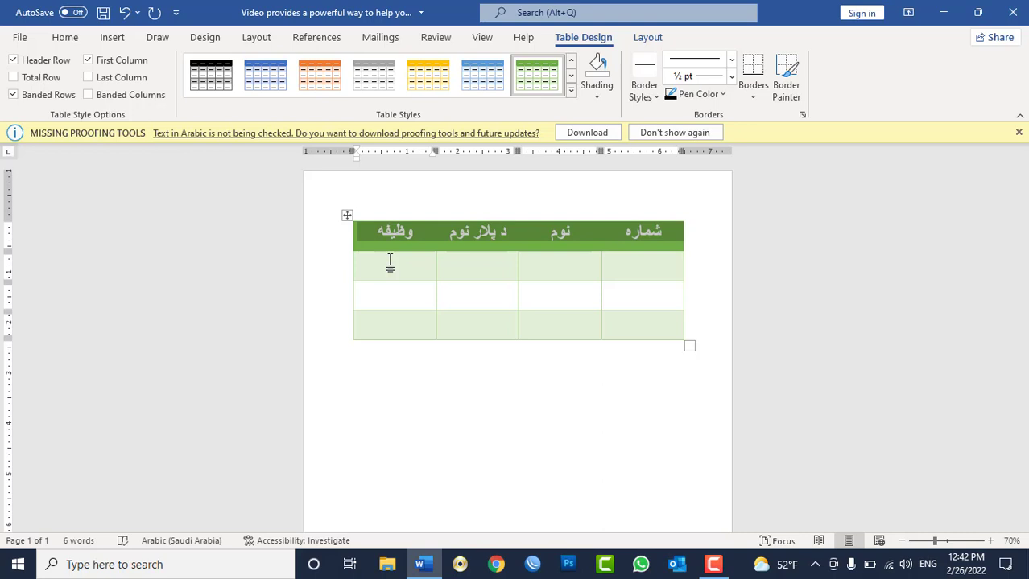
pyautogui.click(454, 402)
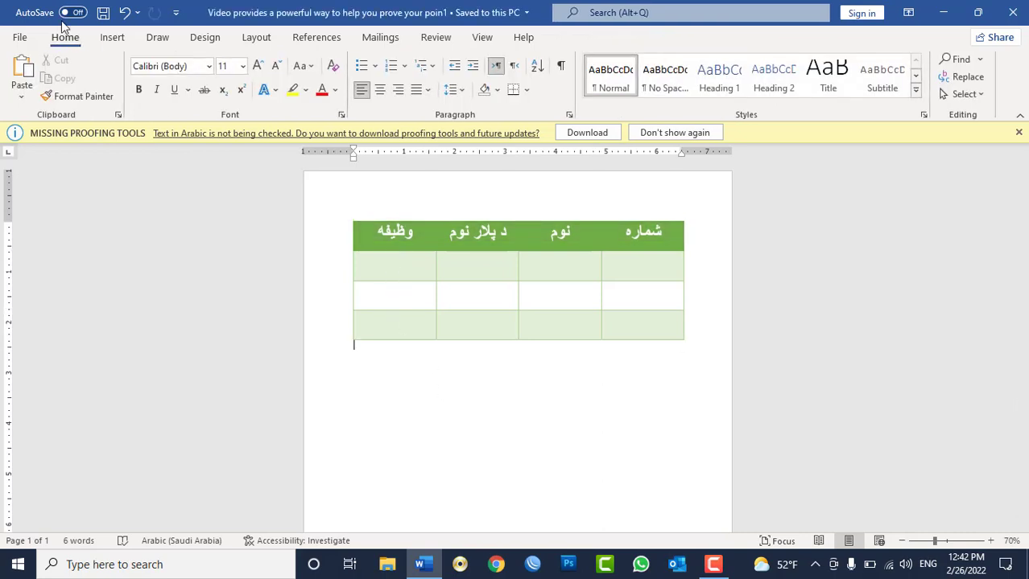
pyautogui.click(25, 38)
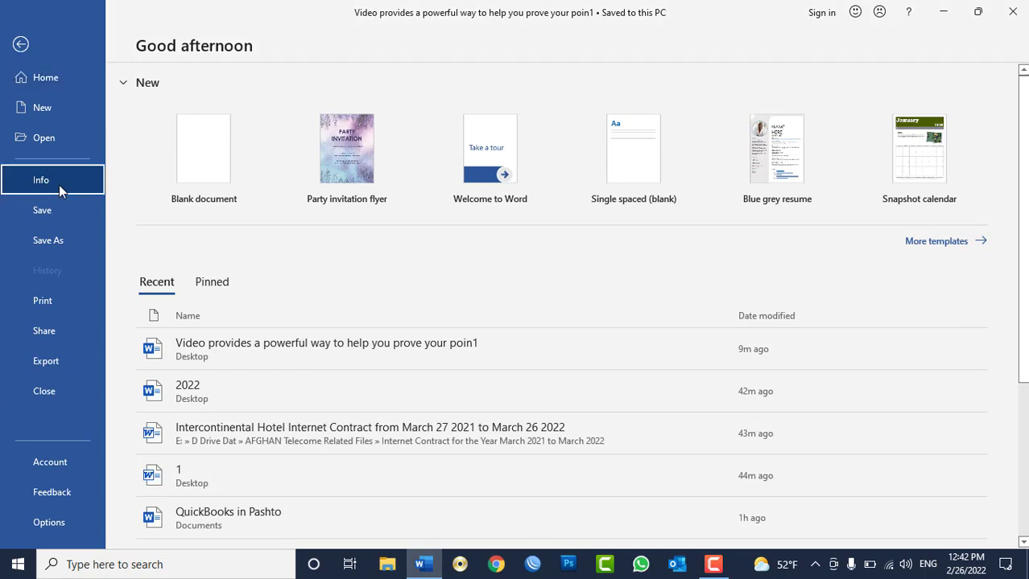
# - Run Check Compatibility from the Info page's Check for Issues menu
pyautogui.click(59, 185)
pyautogui.click(172, 302)
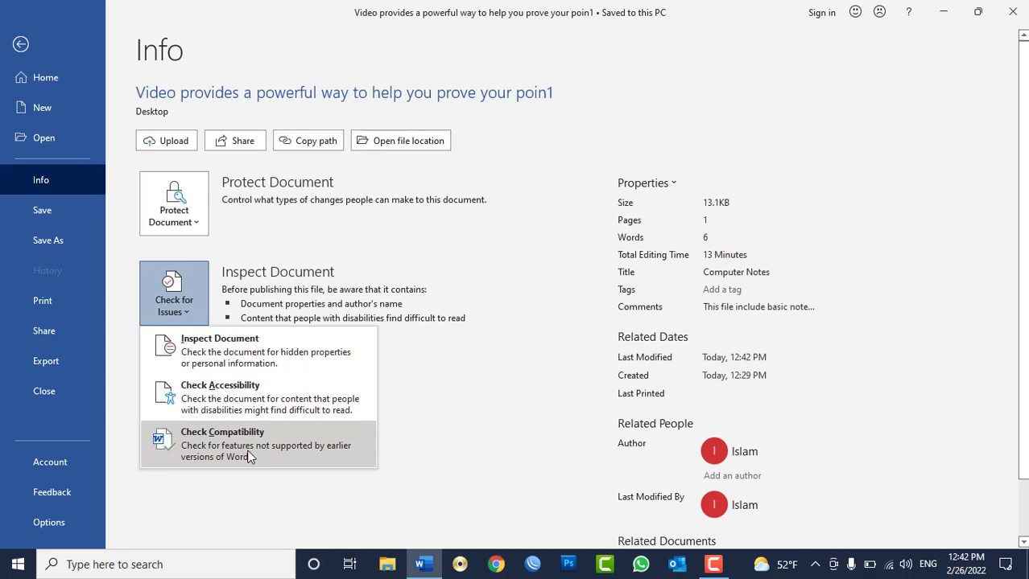
pyautogui.click(249, 457)
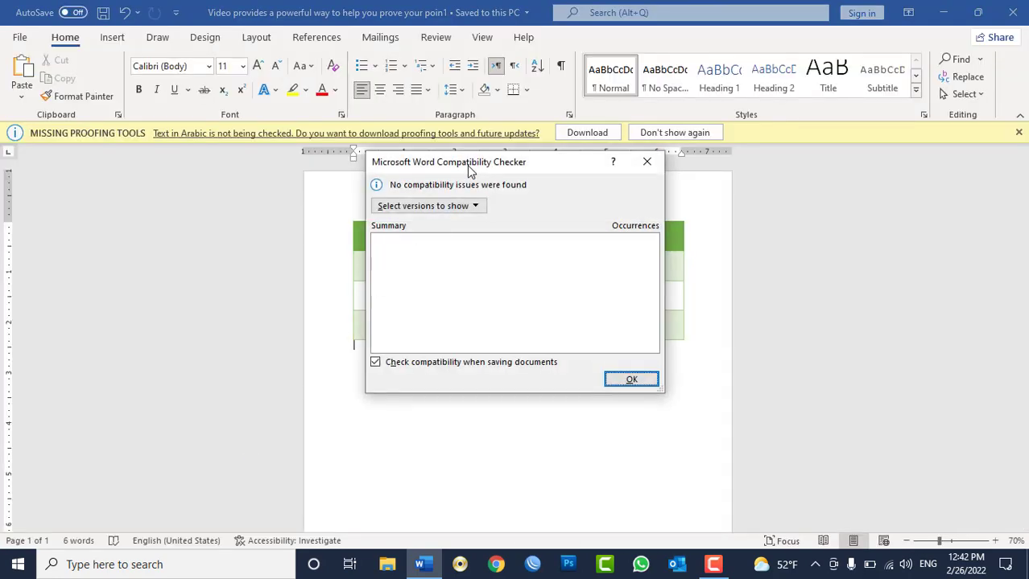
# - Move the Compatibility Checker aside and stop checking against Word 2010 and Word 2007
pyautogui.moveTo(470, 169); pyautogui.dragTo(755, 130)
pyautogui.click(704, 169)
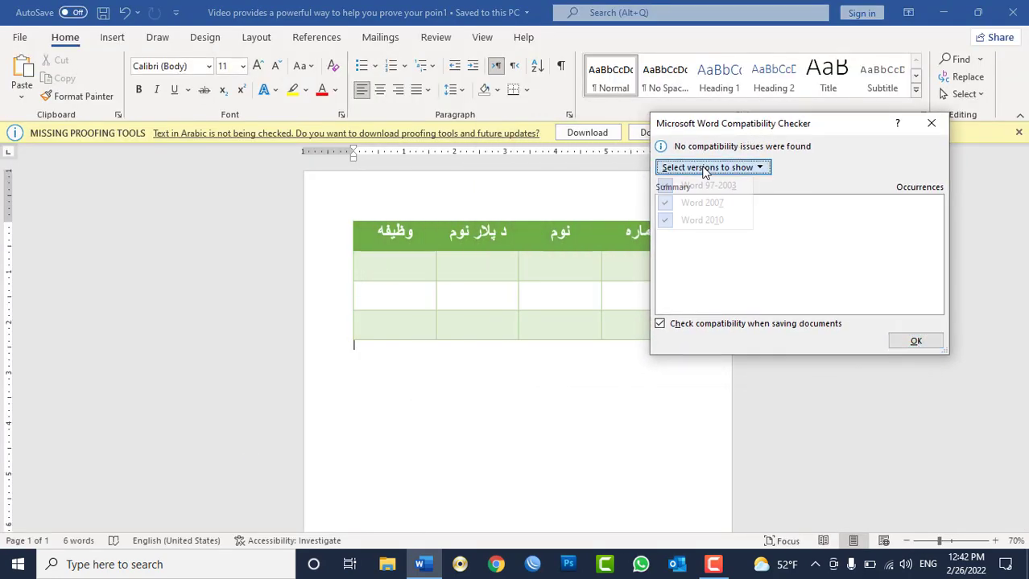
pyautogui.click(708, 221)
pyautogui.click(707, 170)
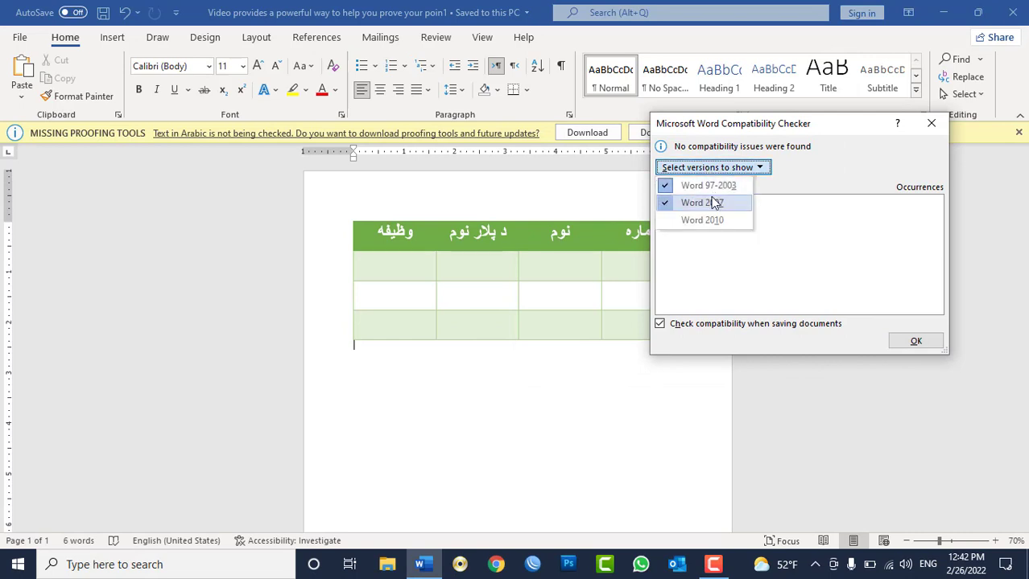
pyautogui.click(711, 206)
pyautogui.click(715, 171)
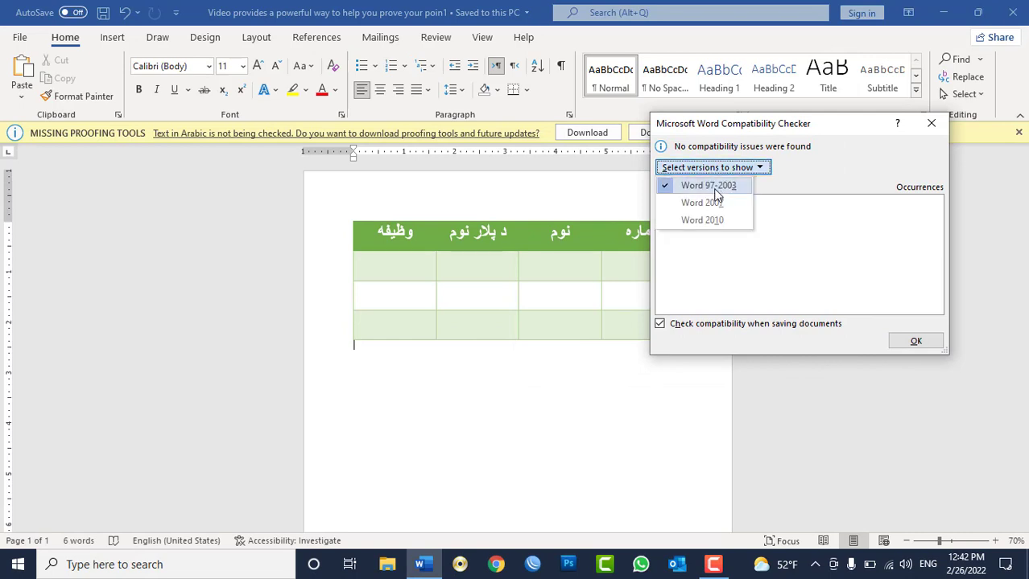
pyautogui.click(717, 189)
# - Dismiss the compatibility report and select the whole table
pyautogui.click(715, 169)
pyautogui.click(717, 189)
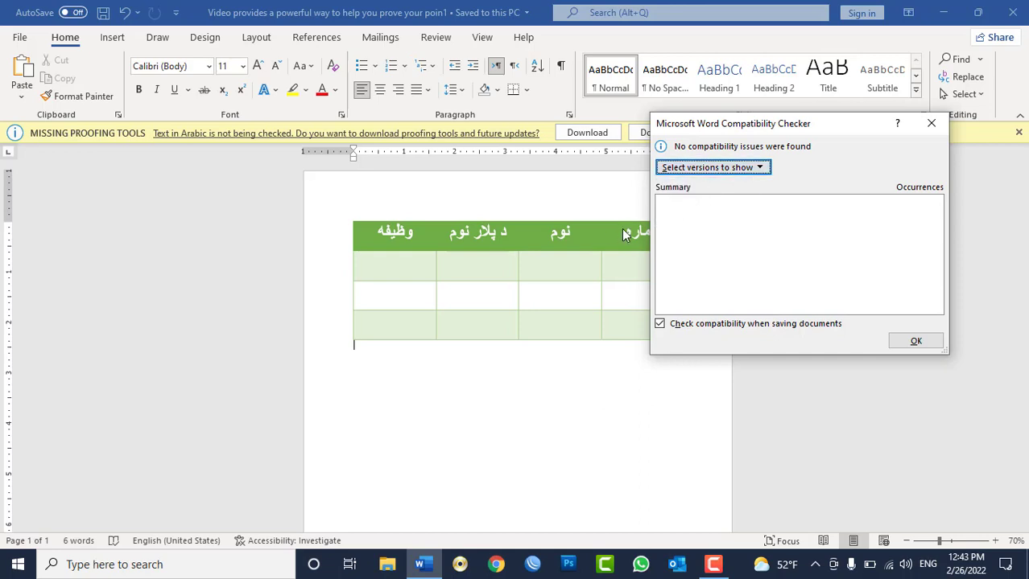
pyautogui.click(709, 169)
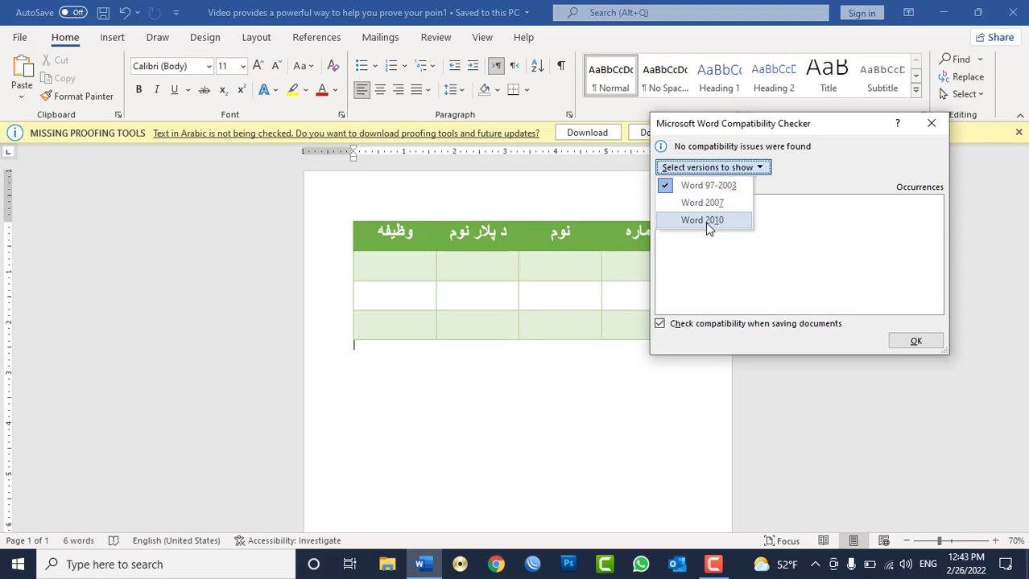
pyautogui.click(794, 187)
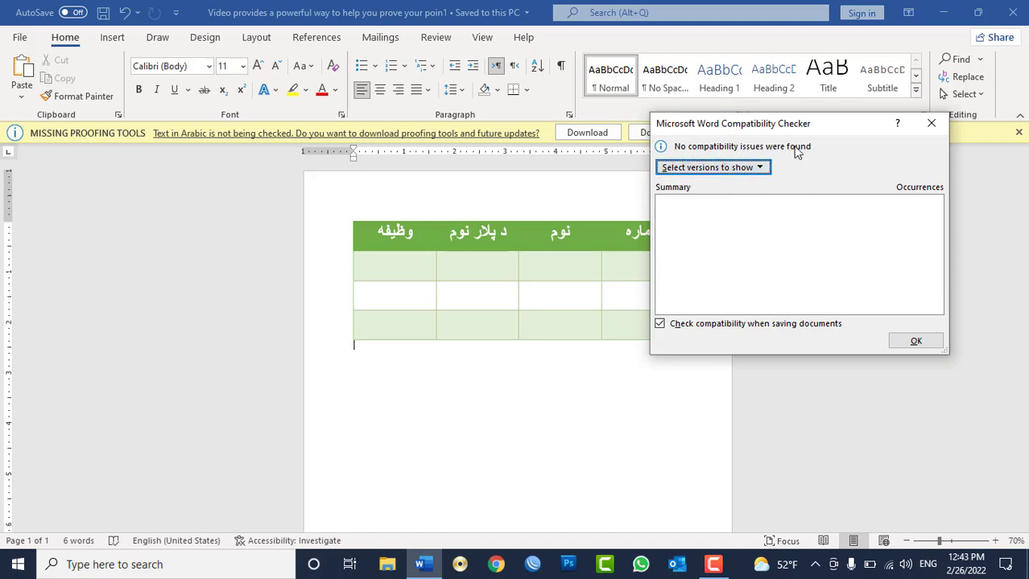
pyautogui.click(915, 341)
pyautogui.click(347, 215)
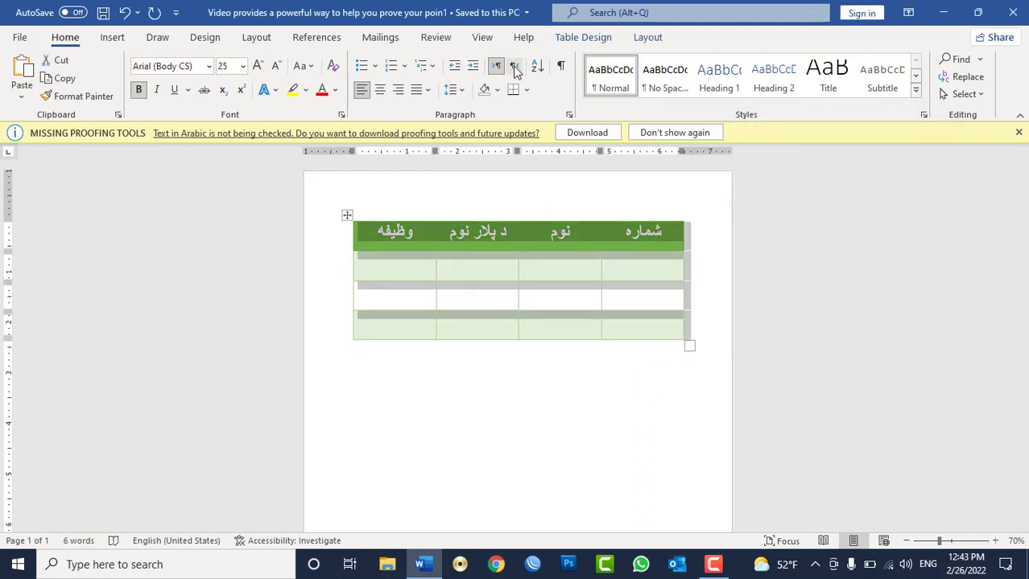
pyautogui.click(581, 37)
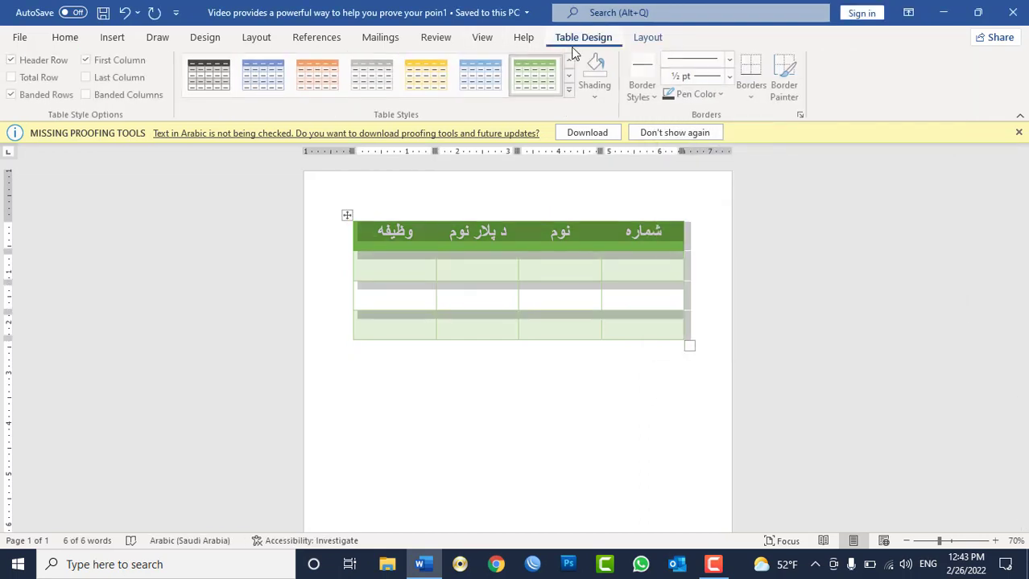
# - Apply the gold Grid Table style and select the first data row
pyautogui.click(573, 94)
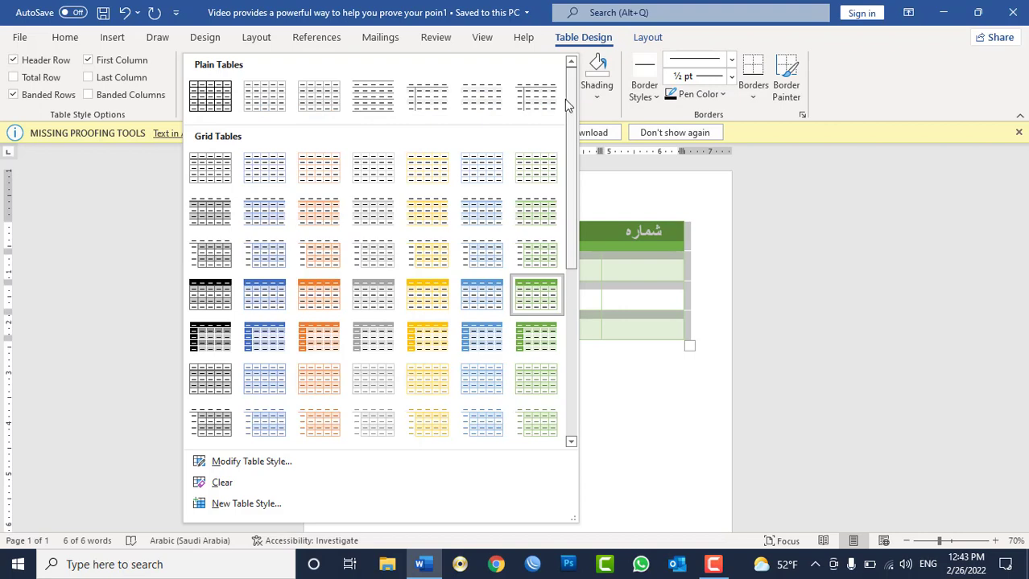
pyautogui.click(428, 337)
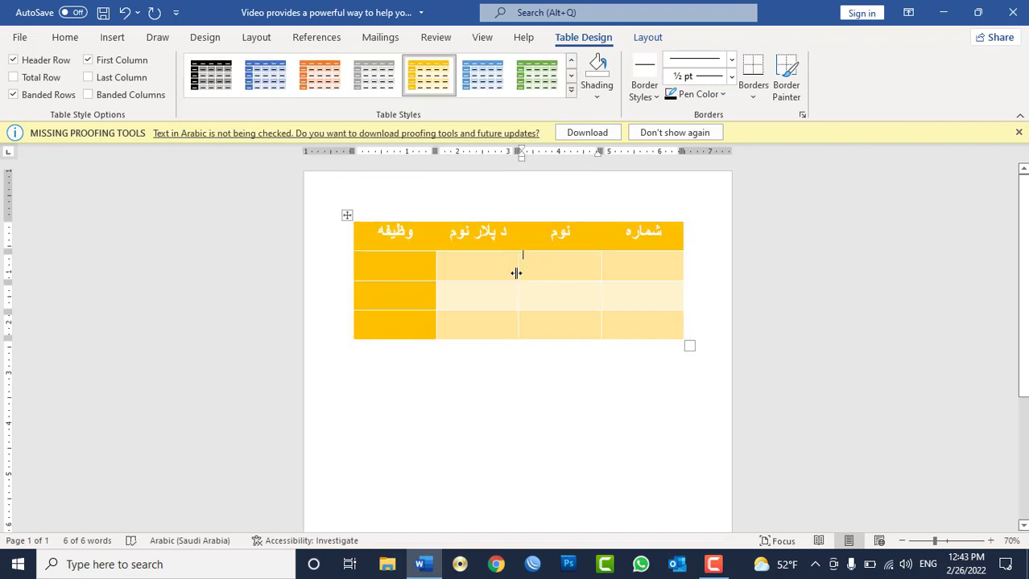
pyautogui.moveTo(402, 269); pyautogui.dragTo(598, 241)
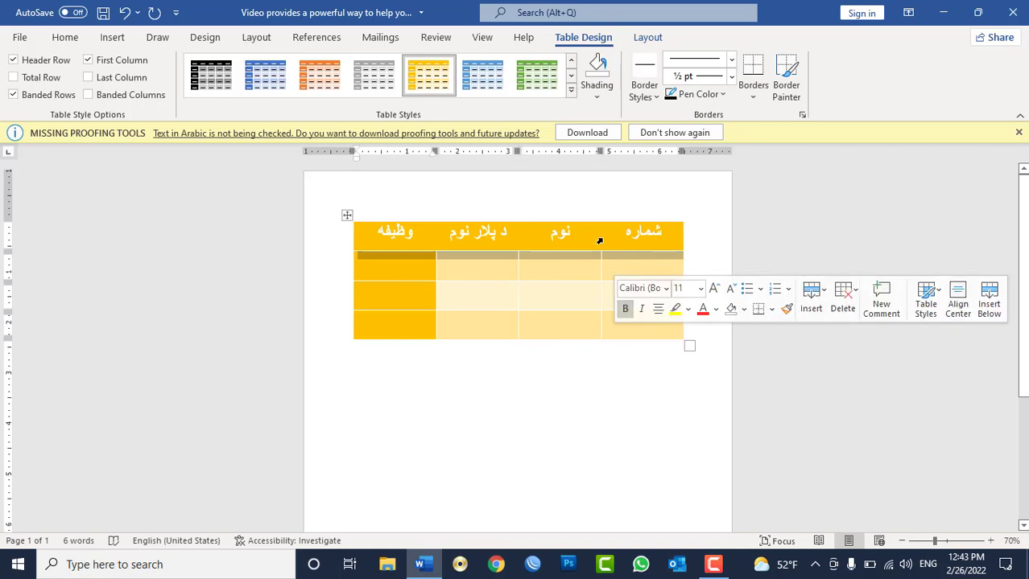
# - Paint orange borders under the header row and down a column edge, then save
pyautogui.click(641, 95)
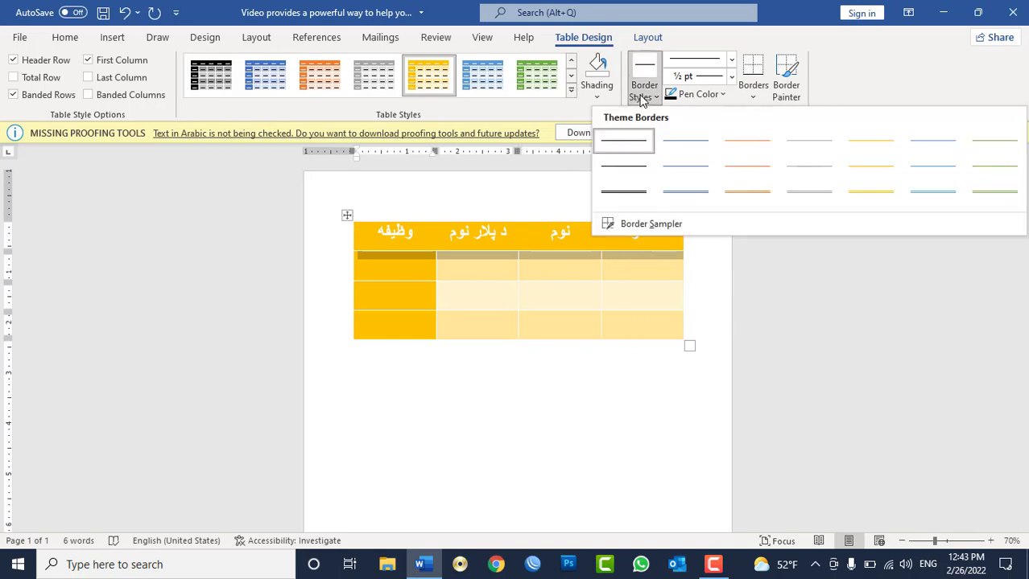
pyautogui.click(738, 193)
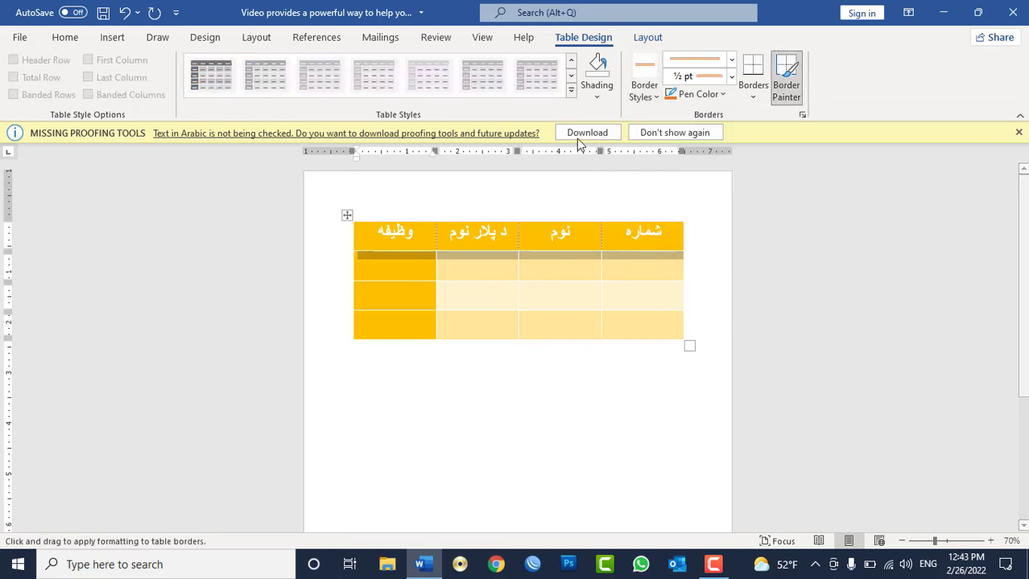
pyautogui.moveTo(356, 253)
pyautogui.mouseDown()
pyautogui.moveTo(648, 238)
pyautogui.moveTo(606, 269)
pyautogui.mouseUp()
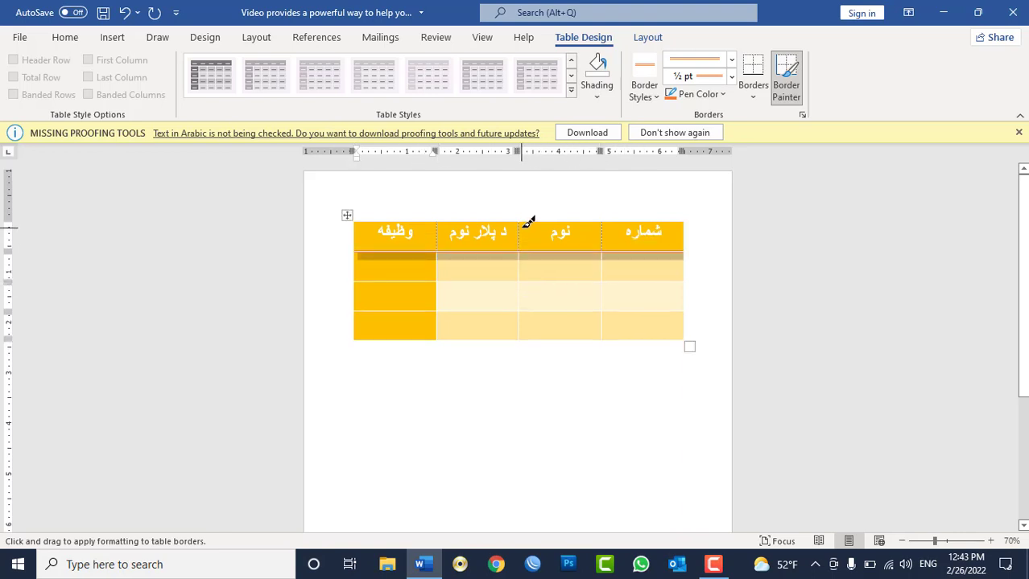
pyautogui.moveTo(519, 256); pyautogui.dragTo(520, 338)
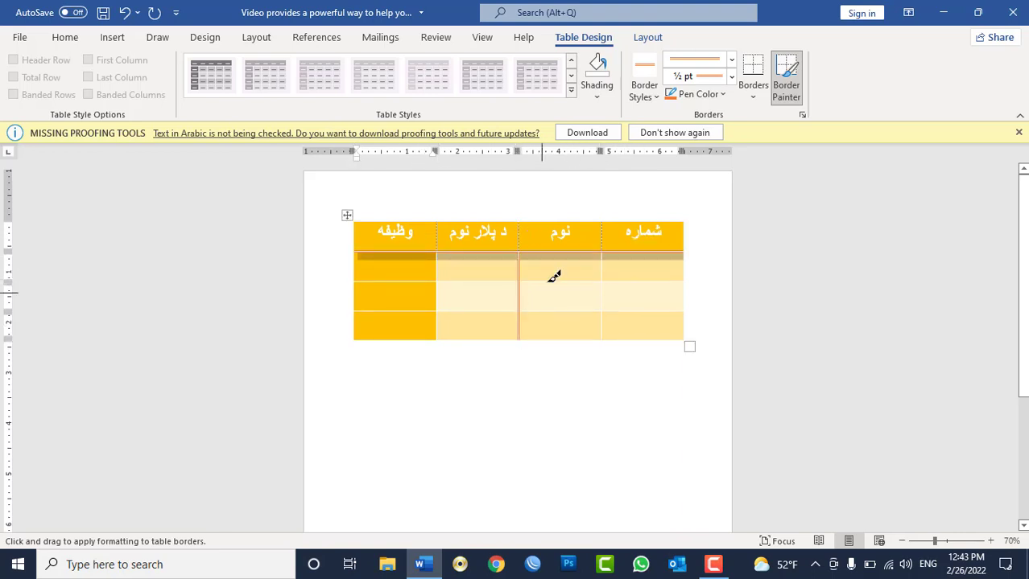
pyautogui.click(784, 88)
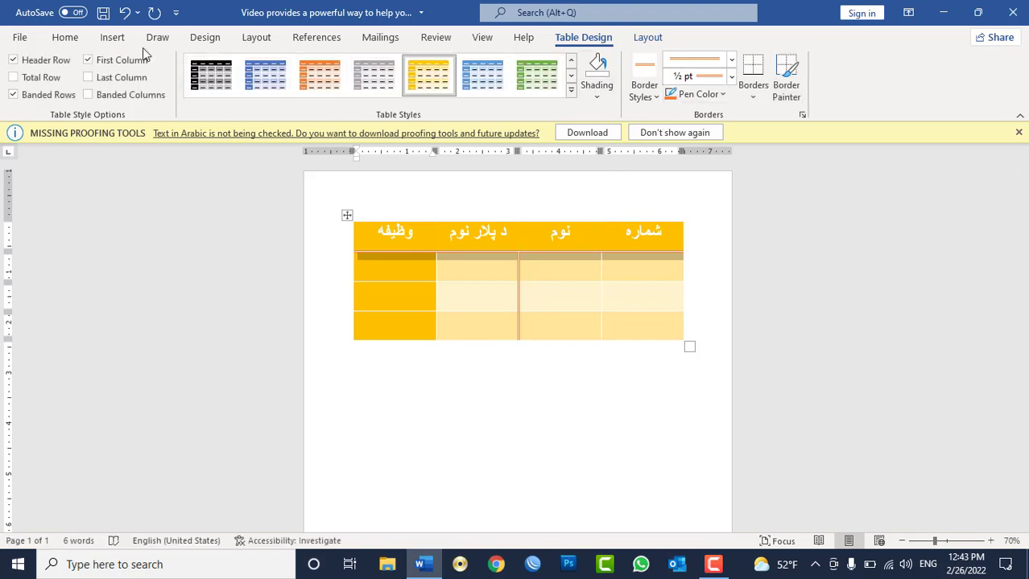
pyautogui.click(103, 12)
# - Rerun Check Compatibility on the document, dismiss the no-issues report, and click below the table
pyautogui.click(19, 37)
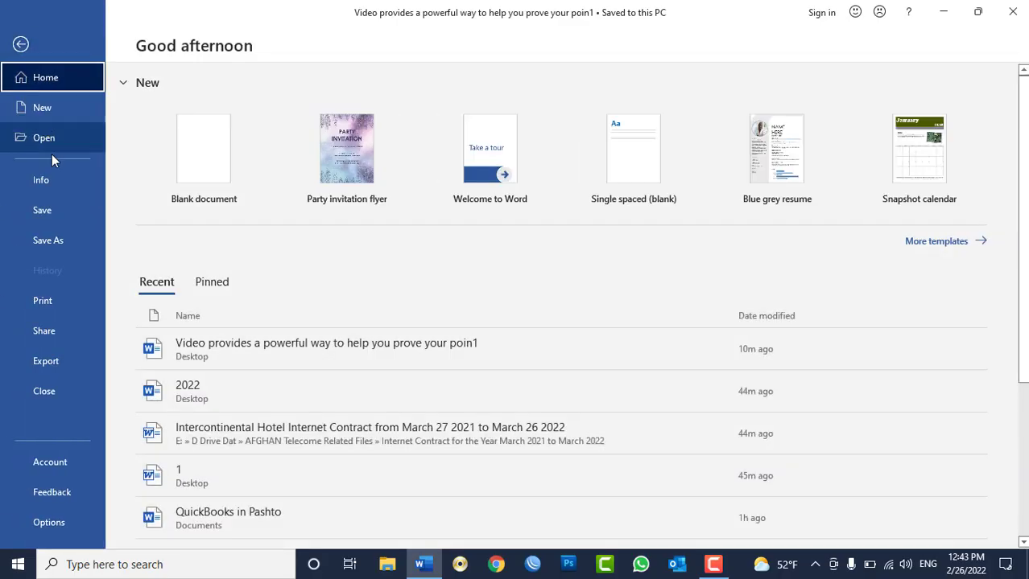
pyautogui.click(51, 182)
pyautogui.click(192, 306)
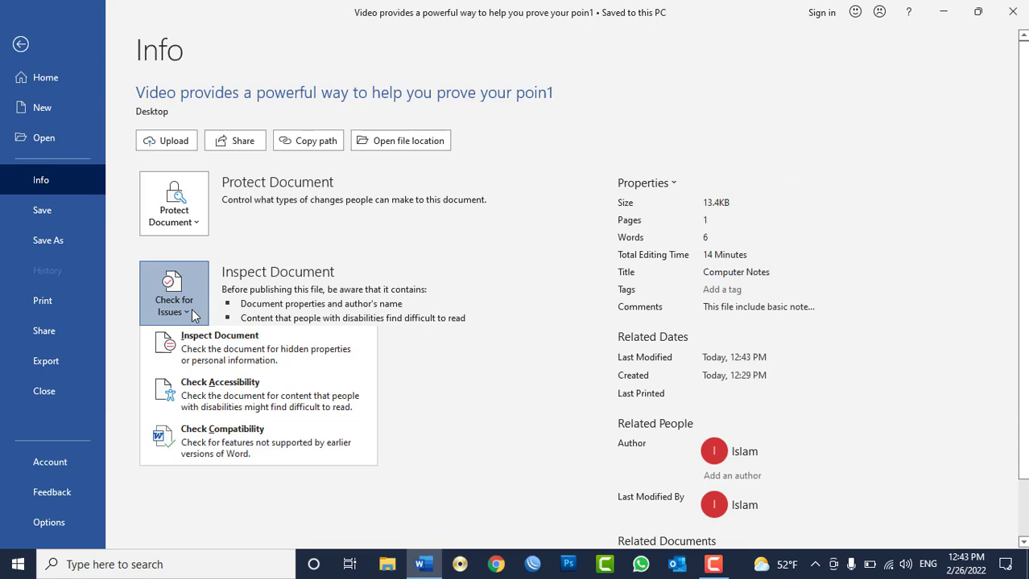
pyautogui.click(202, 458)
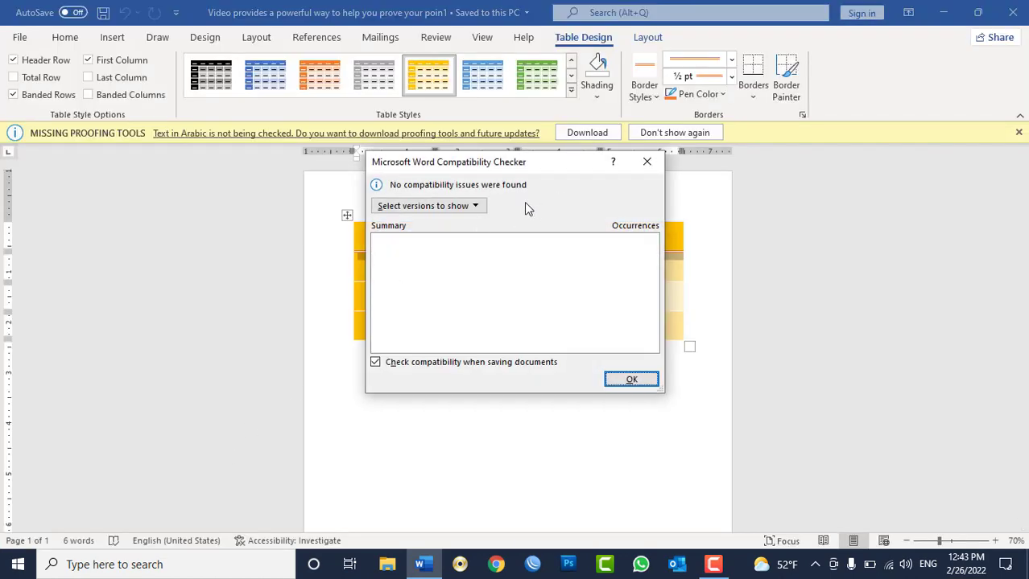
pyautogui.click(452, 207)
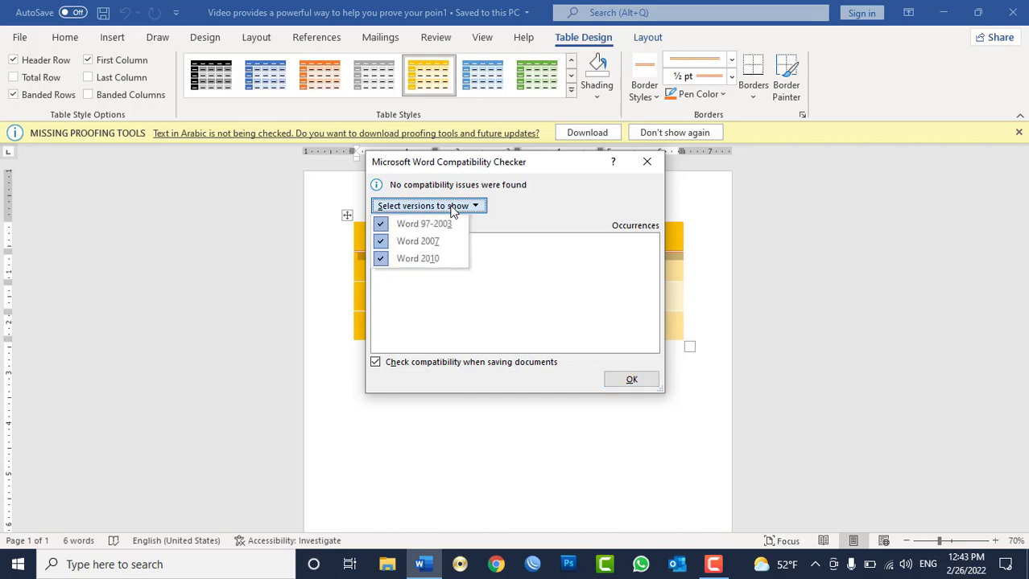
pyautogui.click(453, 207)
pyautogui.press('Escape')
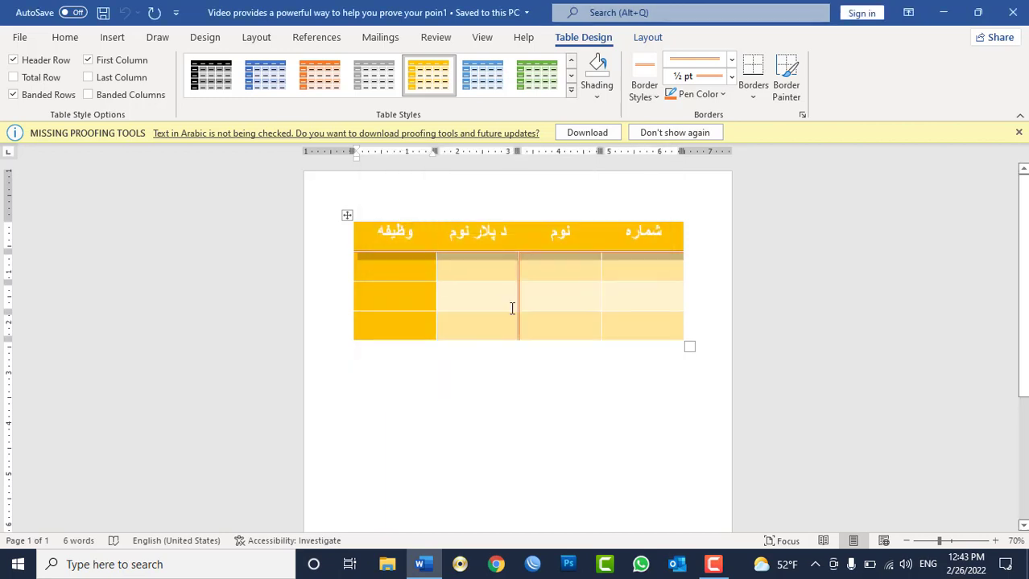
pyautogui.click(498, 432)
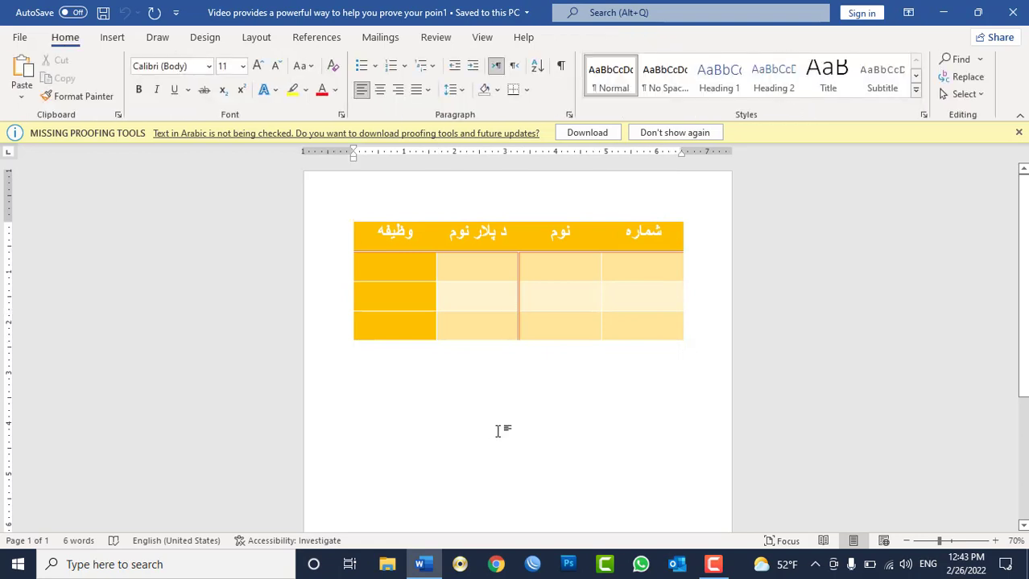
# - Launch Excel from the Run prompt
pyautogui.press('super+r')
pyautogui.write('Excel')
pyautogui.press('Return')
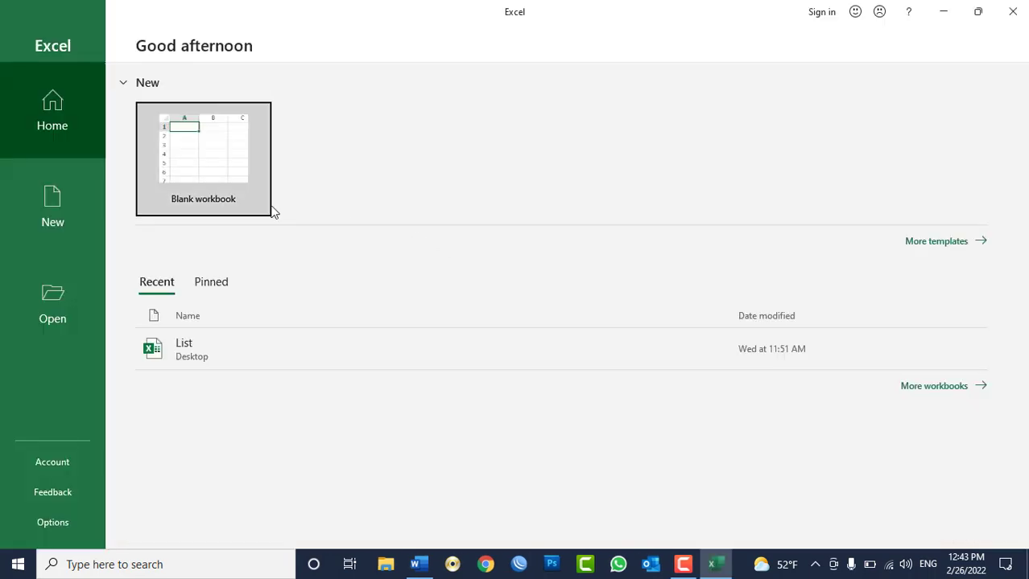
# - Start a blank workbook and fill G5:L14 with 'asad'
pyautogui.click(230, 173)
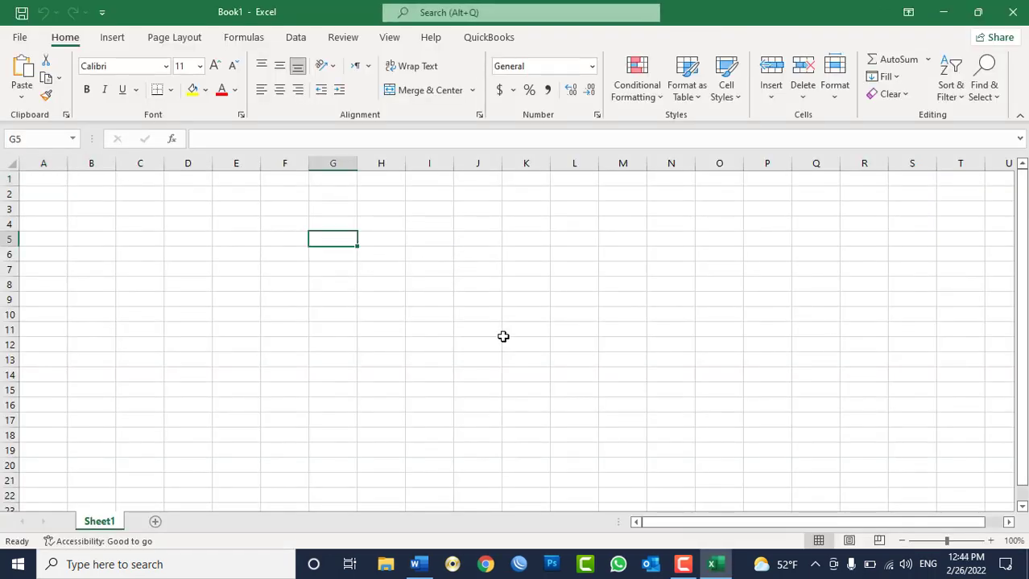
pyautogui.keyDown('shift'); pyautogui.click(561, 377); pyautogui.keyUp('shift')
pyautogui.write('asad')
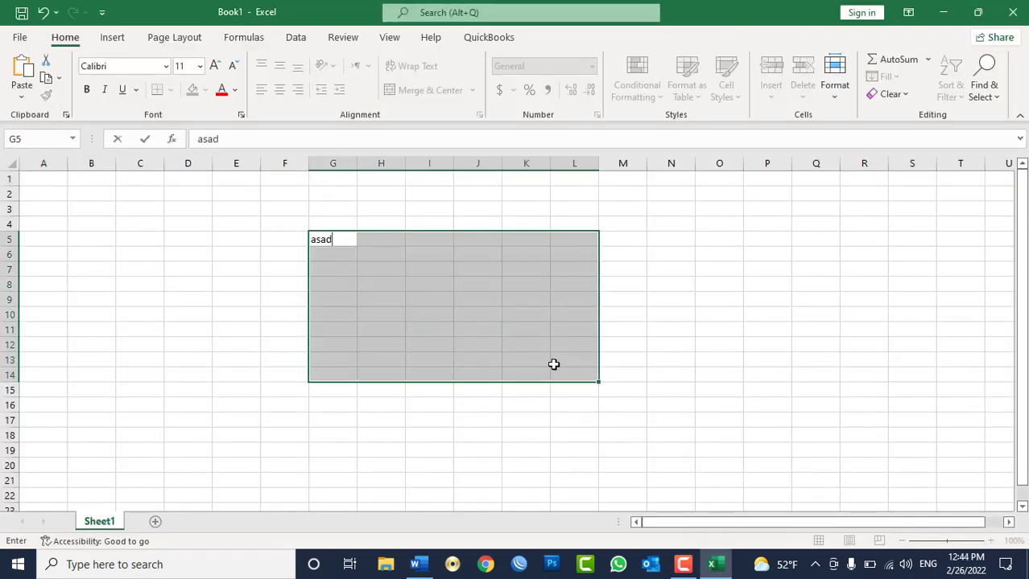
pyautogui.hotkey('ctrl', 'Return')
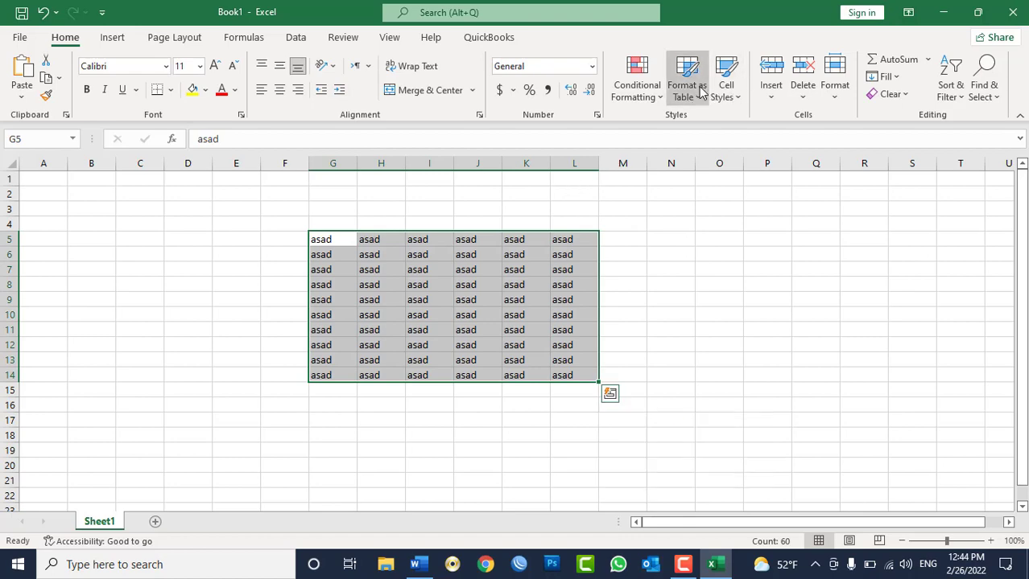
# - Format G5:L14 as a green table with headers, then bring up Save As
pyautogui.click(686, 85)
pyautogui.click(994, 307)
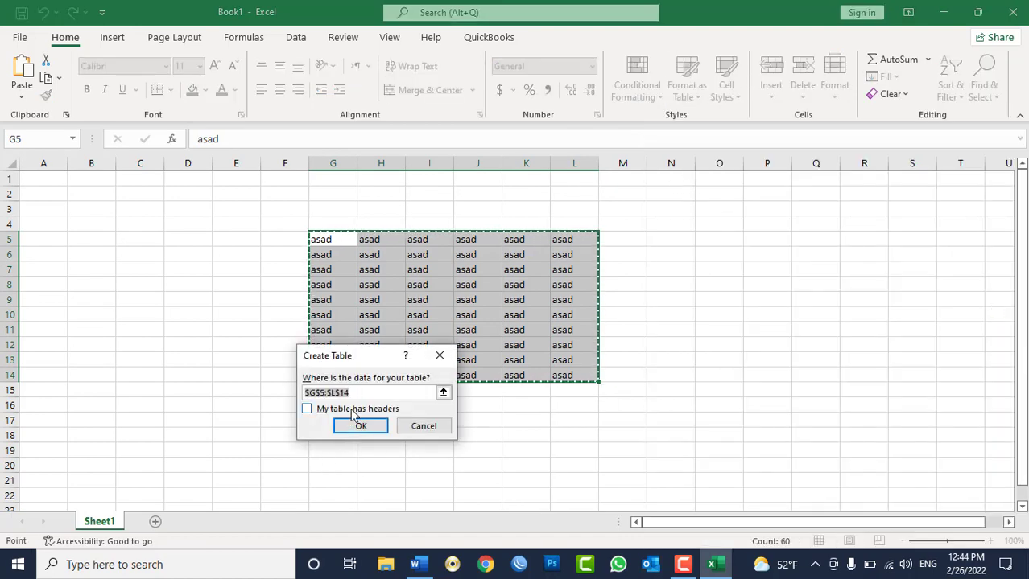
pyautogui.click(353, 410)
pyautogui.click(358, 426)
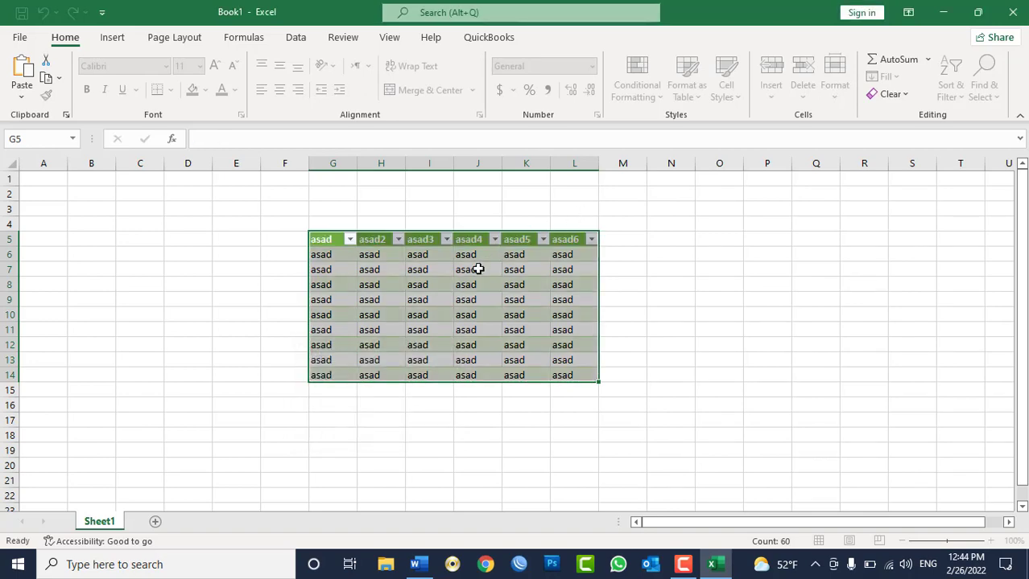
pyautogui.click(433, 210)
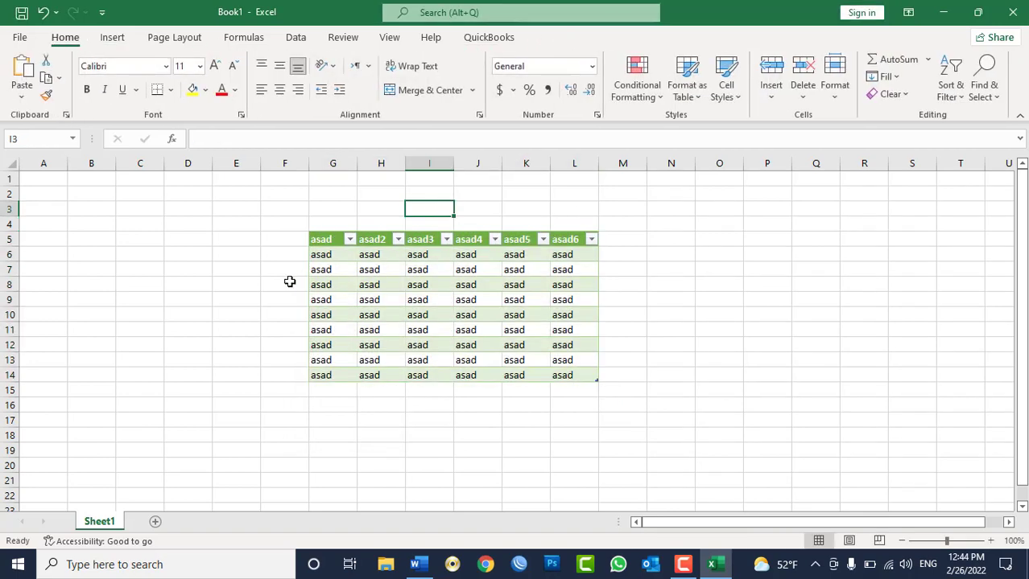
pyautogui.hotkey('ctrl', 's')
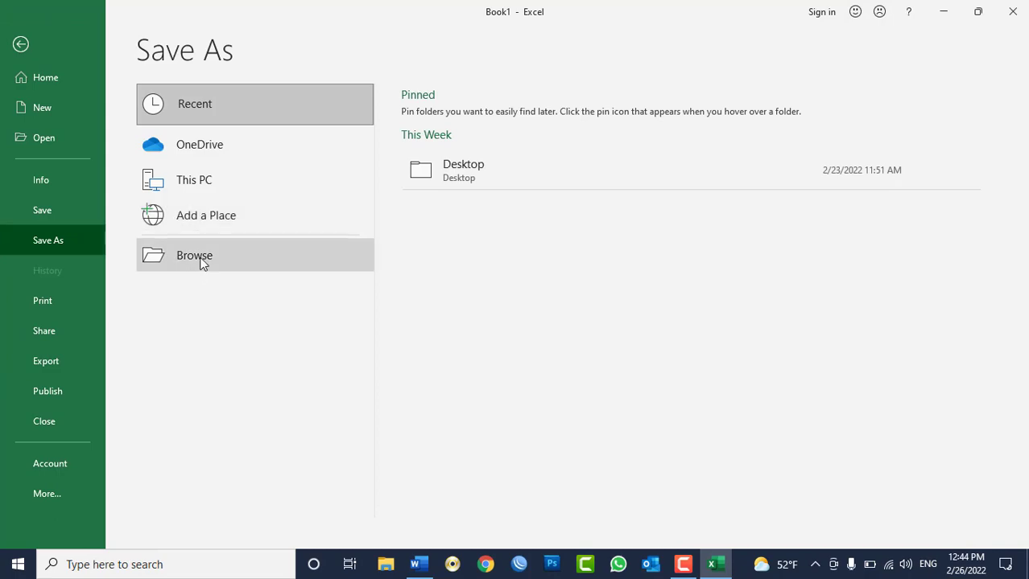
# - Save the workbook to Documents as 'asad'
pyautogui.click(310, 257)
pyautogui.write('ad')
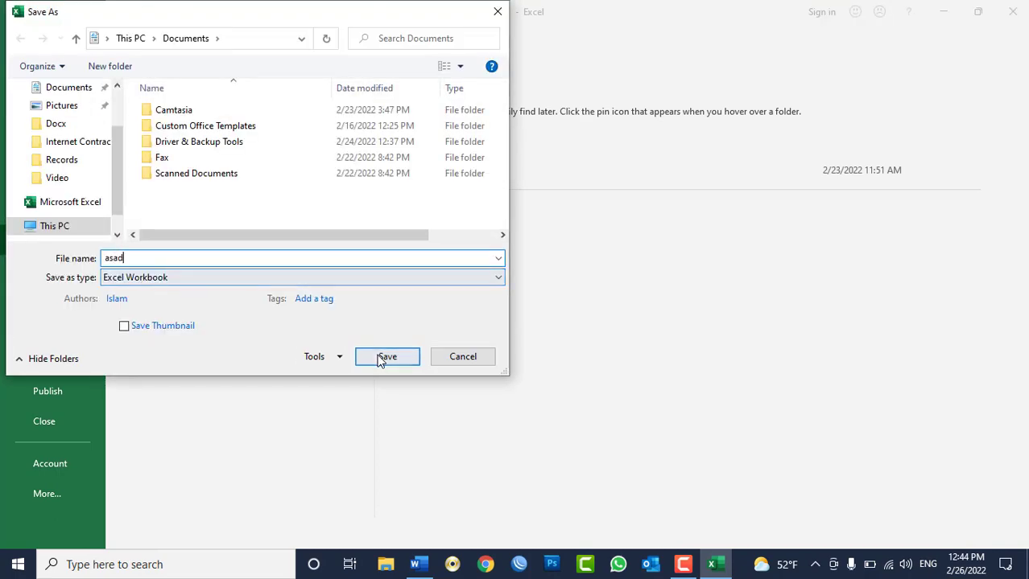
pyautogui.click(386, 357)
# - Show the workbook Info page's Check for Issues options
pyautogui.click(20, 37)
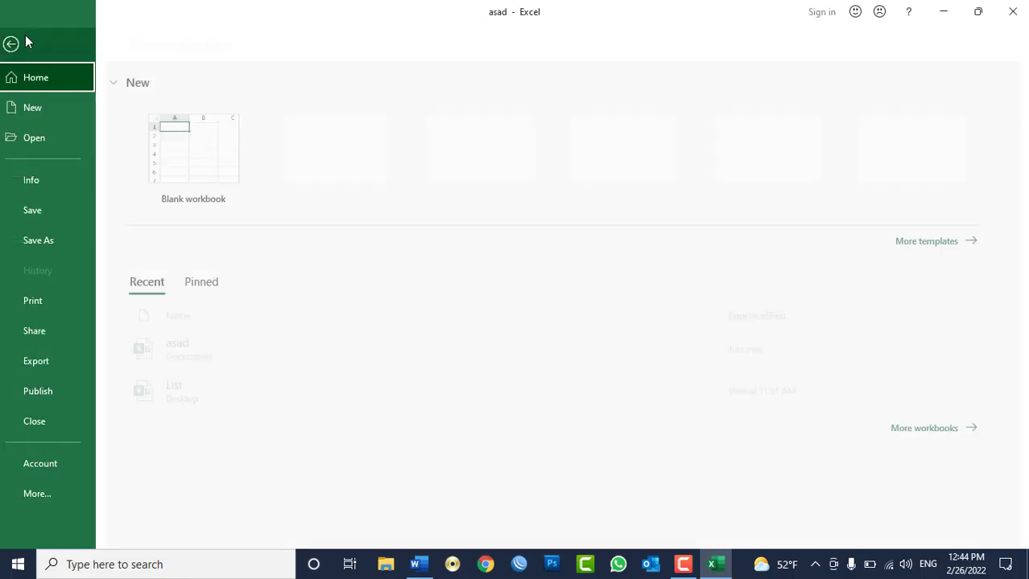
pyautogui.click(59, 185)
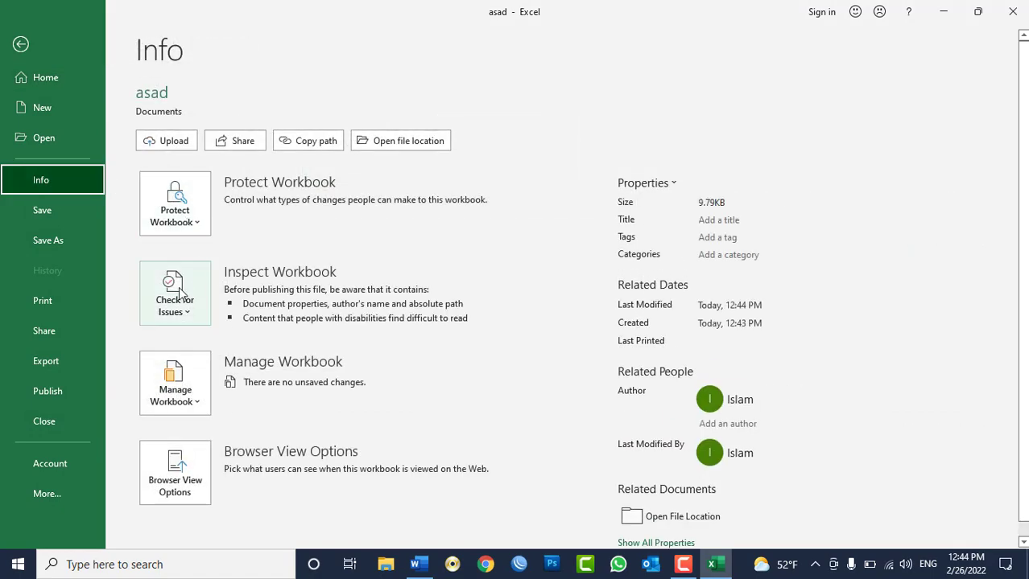
pyautogui.click(187, 315)
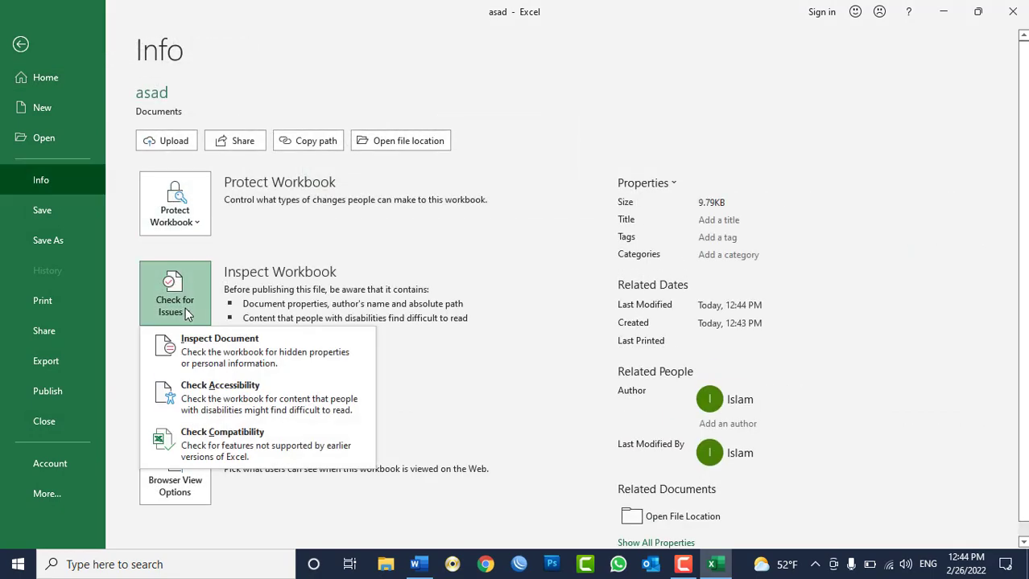
# - Run the compatibility check, move the report aside, and uncheck Excel 97-2003
pyautogui.click(225, 447)
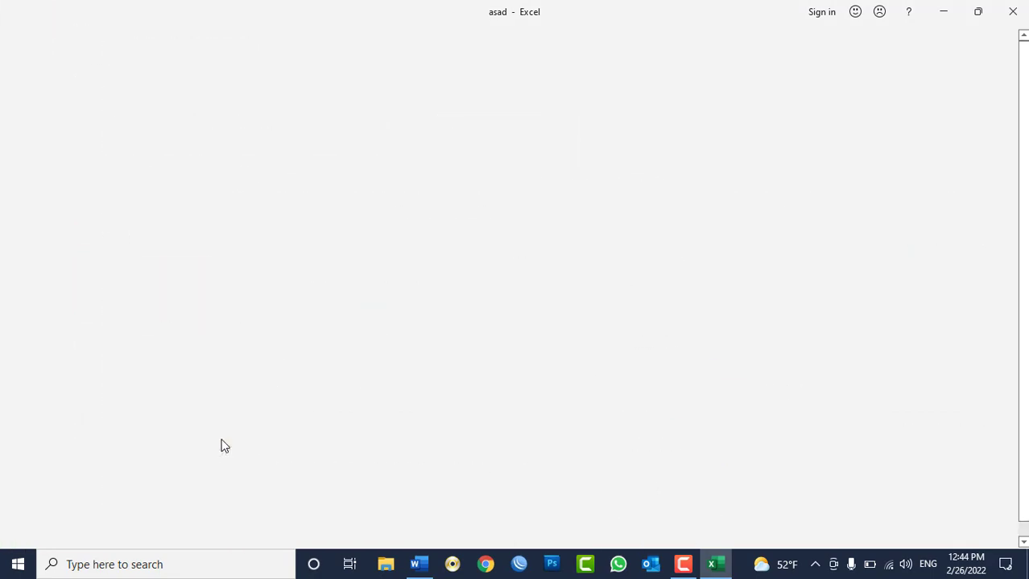
pyautogui.moveTo(527, 169); pyautogui.dragTo(778, 148)
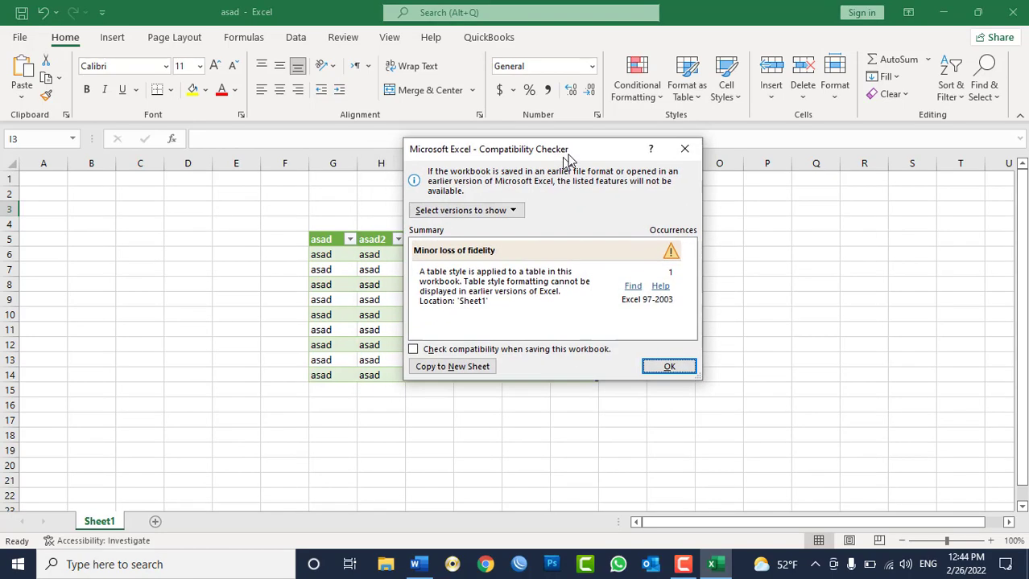
pyautogui.click(727, 201)
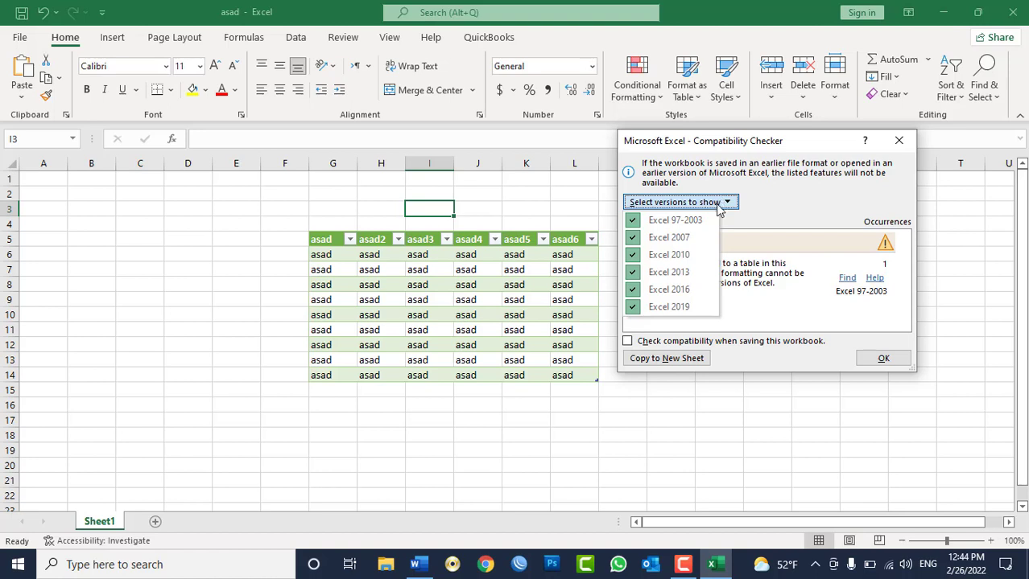
pyautogui.click(689, 221)
pyautogui.click(689, 202)
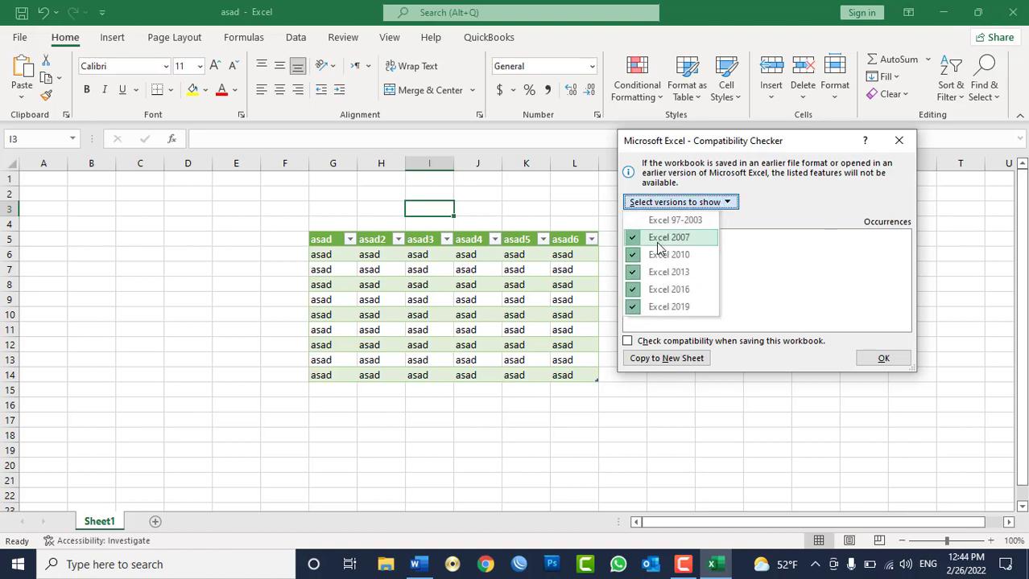
pyautogui.click(692, 202)
pyautogui.click(692, 202)
pyautogui.click(690, 202)
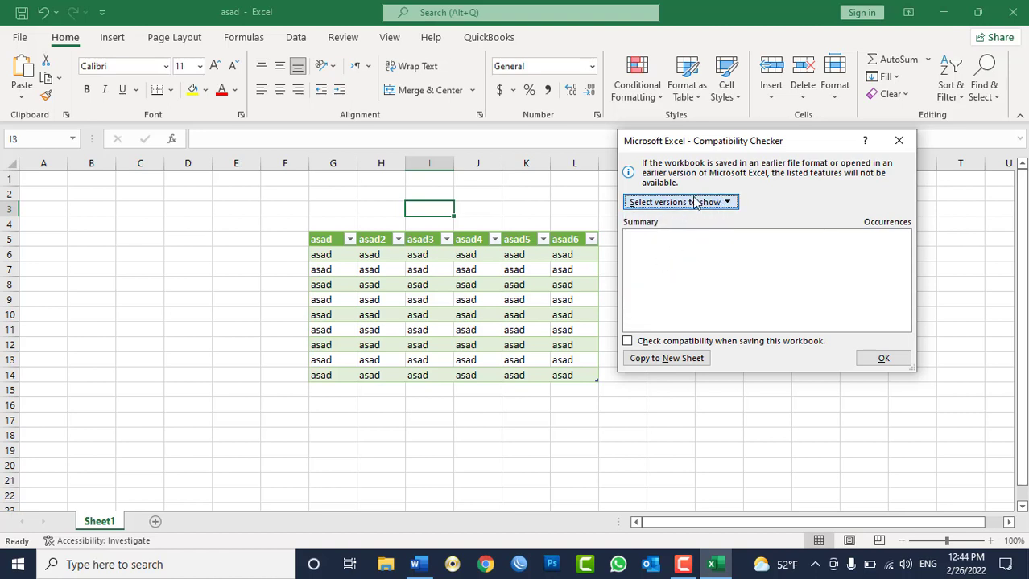
pyautogui.click(691, 202)
pyautogui.click(693, 250)
# - Uncheck Excel 2013, 2016 and 2019, then re-check Excel 97-2003 to see its table-style loss
pyautogui.click(701, 206)
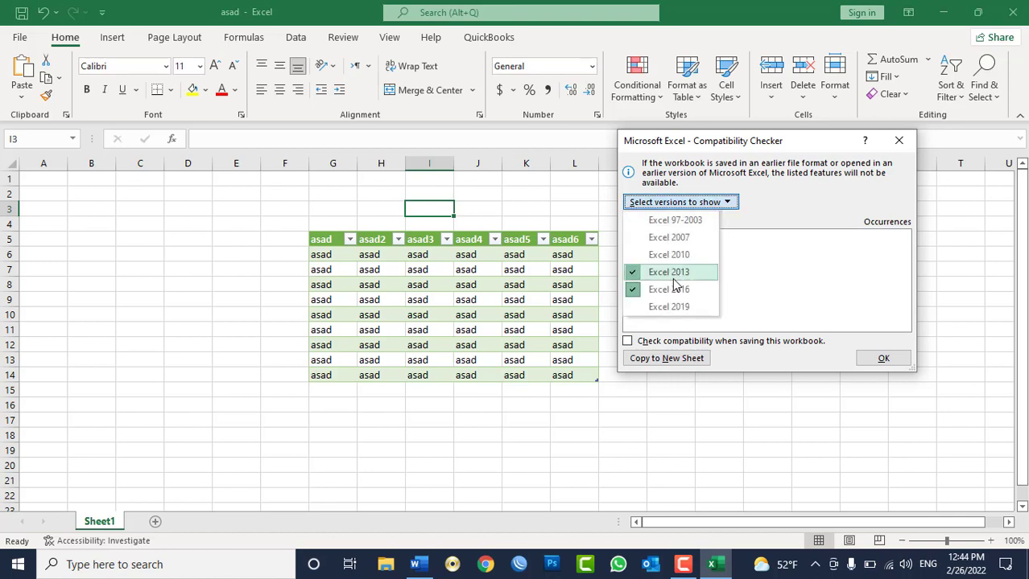
pyautogui.click(675, 272)
pyautogui.click(700, 204)
pyautogui.click(668, 288)
pyautogui.click(700, 203)
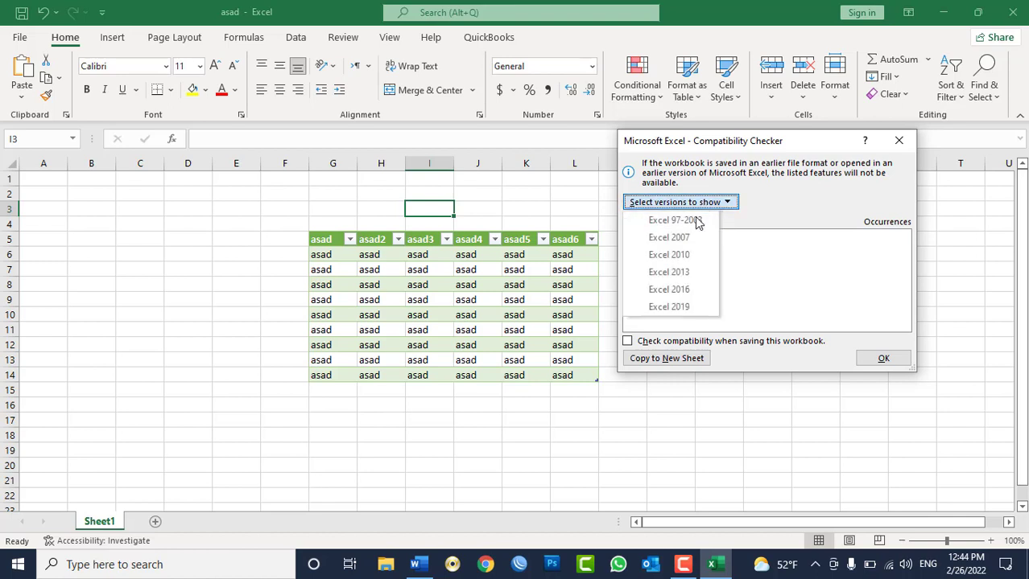
pyautogui.click(670, 305)
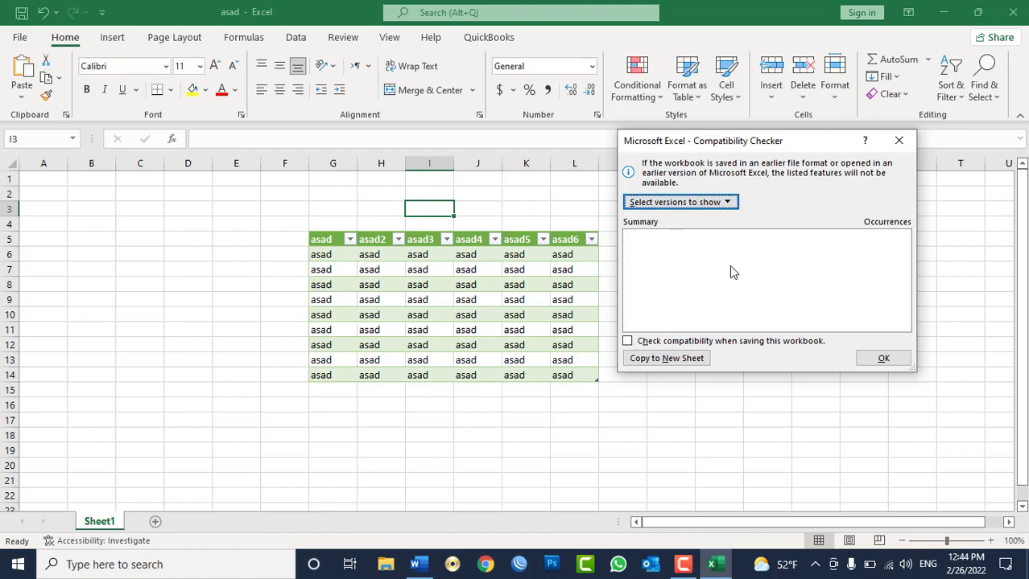
pyautogui.click(688, 205)
pyautogui.click(667, 307)
pyautogui.click(688, 204)
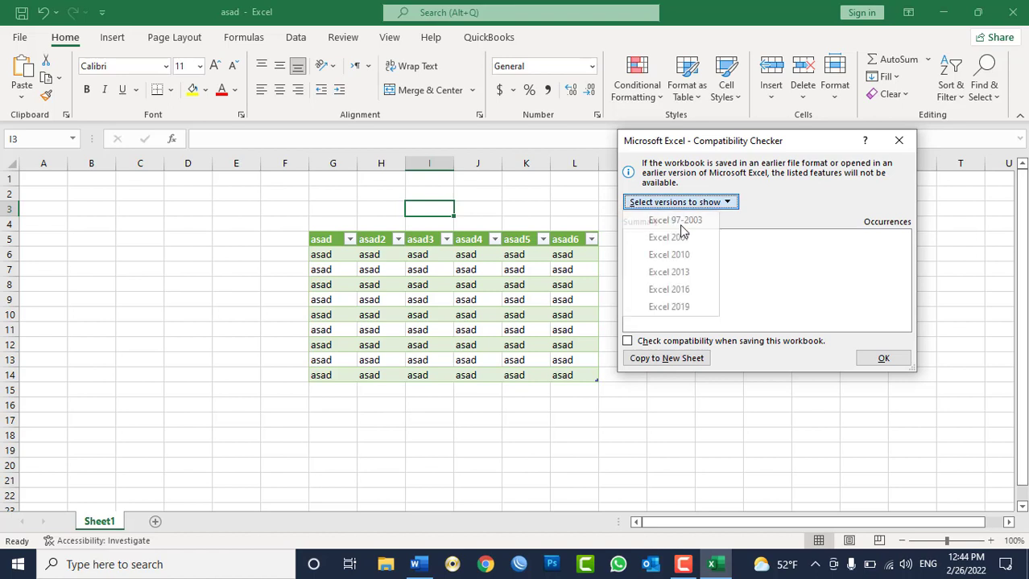
pyautogui.click(688, 222)
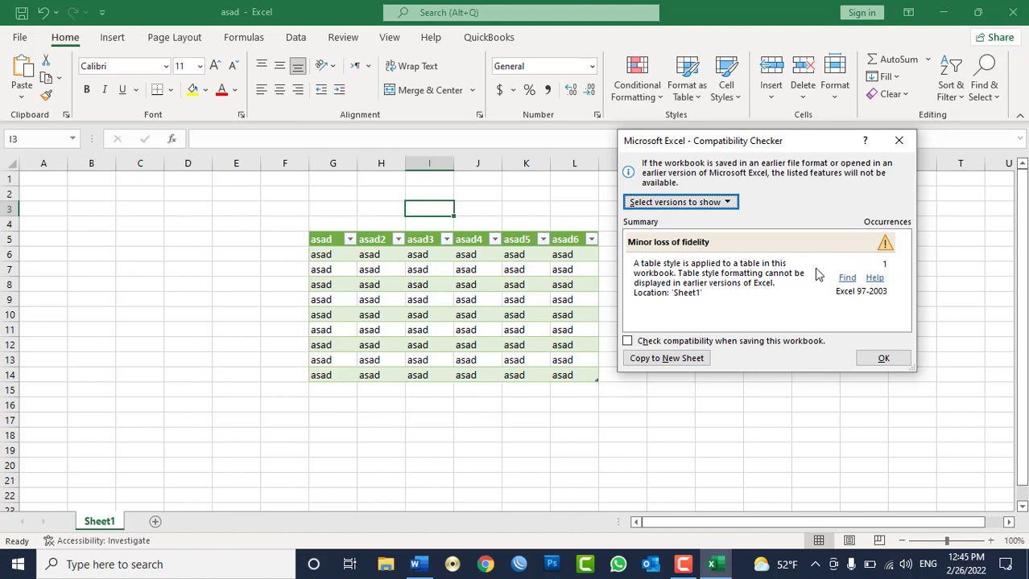
# - Toggle Excel 97-2003 off again and close the compatibility report
pyautogui.click(705, 208)
pyautogui.click(672, 220)
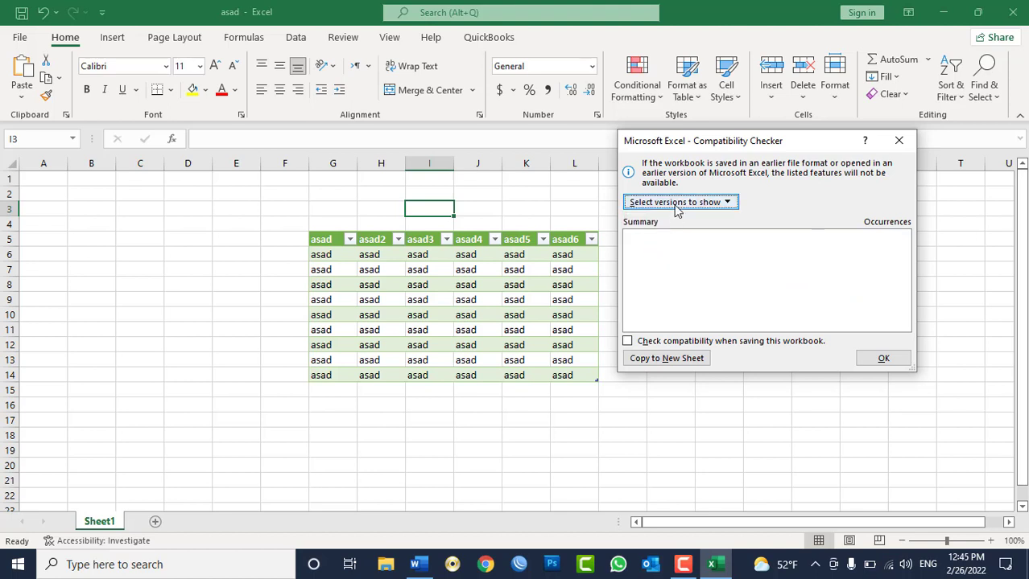
pyautogui.click(678, 204)
pyautogui.click(668, 308)
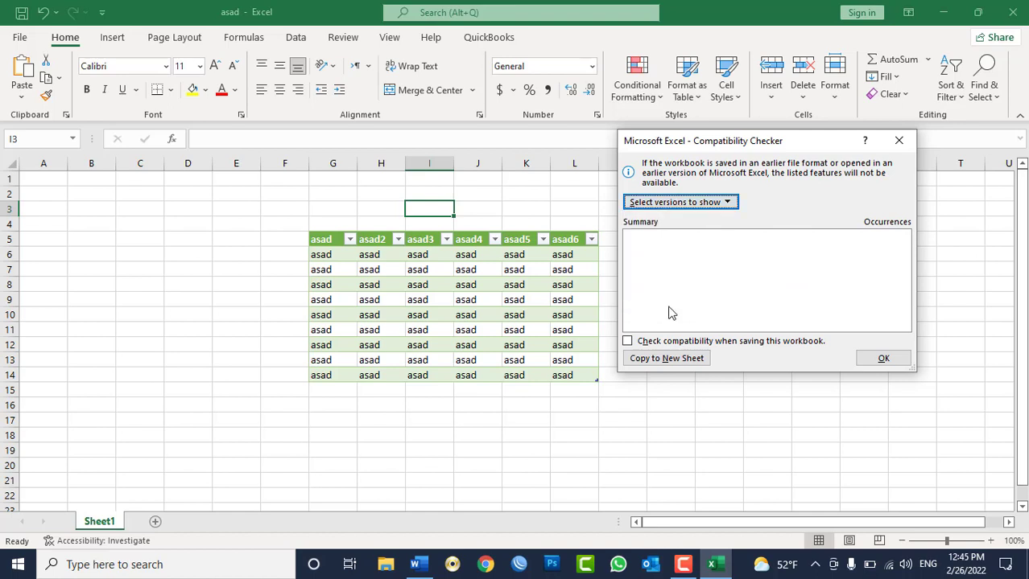
pyautogui.click(682, 205)
pyautogui.click(679, 274)
pyautogui.click(898, 140)
pyautogui.click(818, 247)
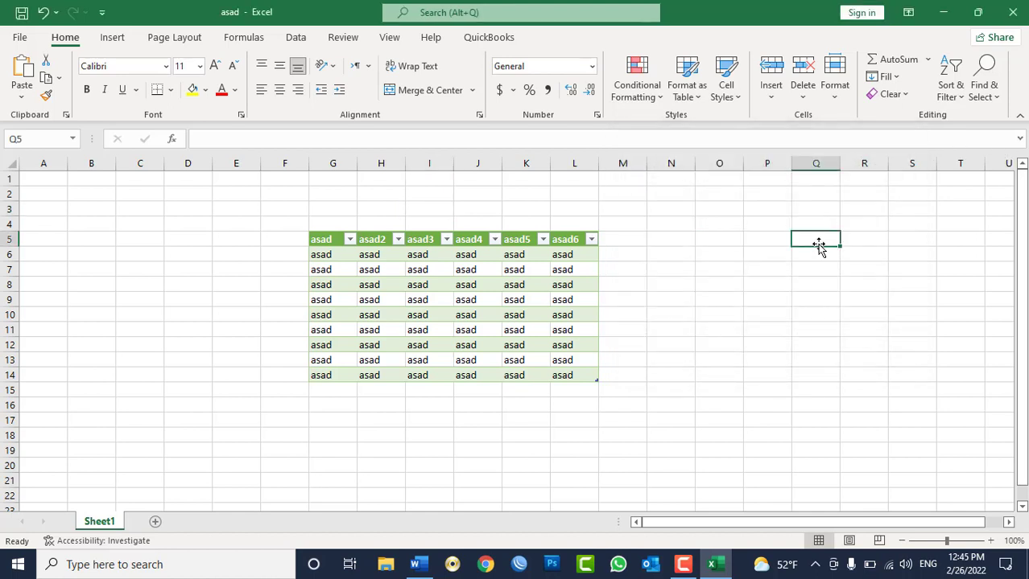
# - Close Excel and select the entire Word document
pyautogui.click(1012, 12)
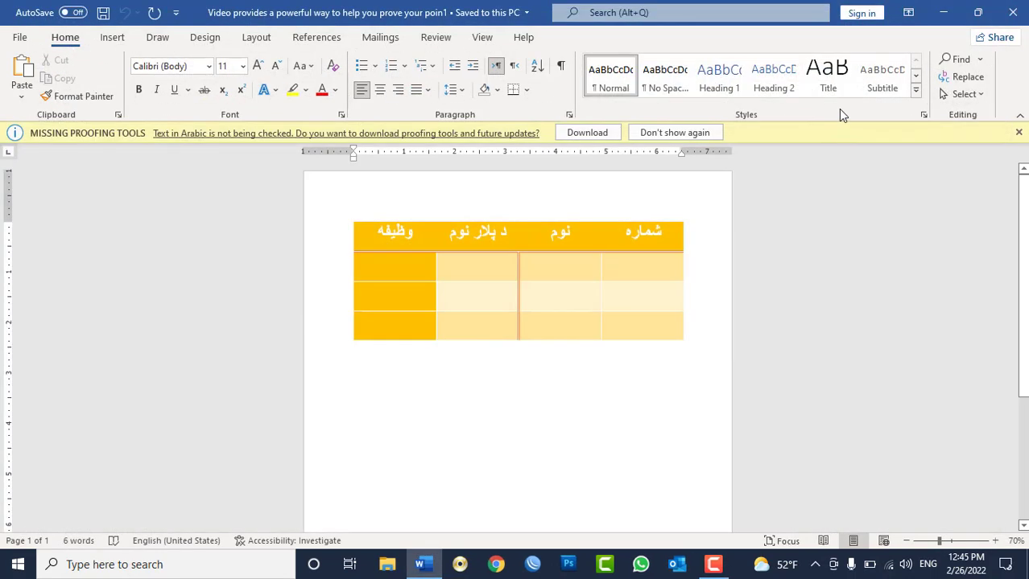
pyautogui.click(664, 229)
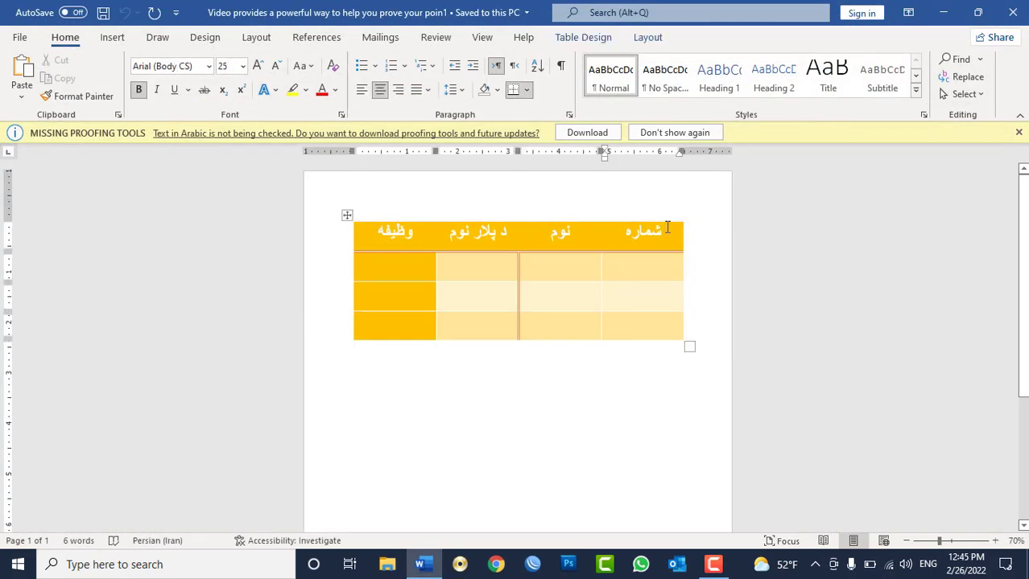
pyautogui.hotkey('ctrl', 'a')
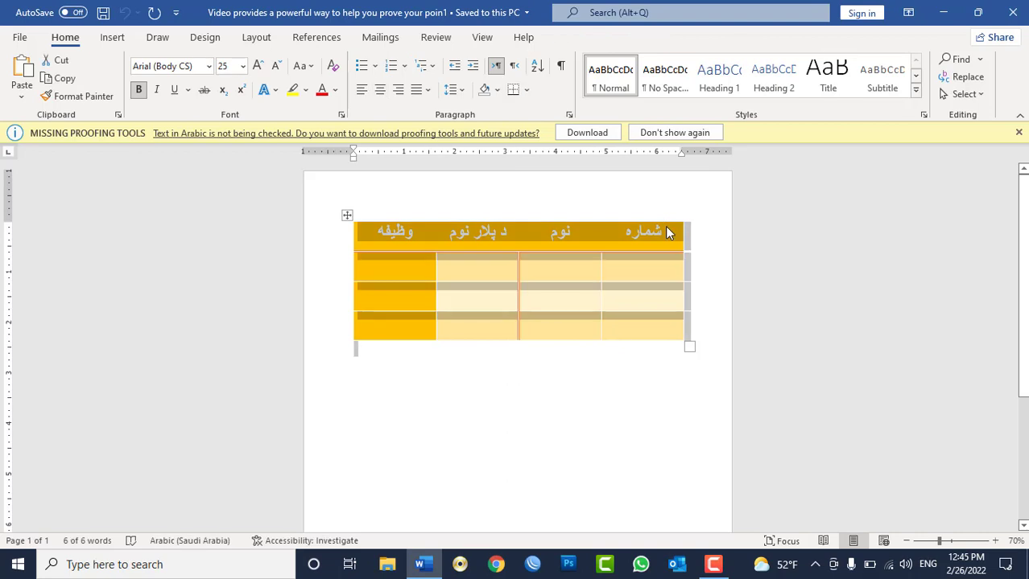
# - Show the document's Info page with its Manage Document options
pyautogui.click(19, 38)
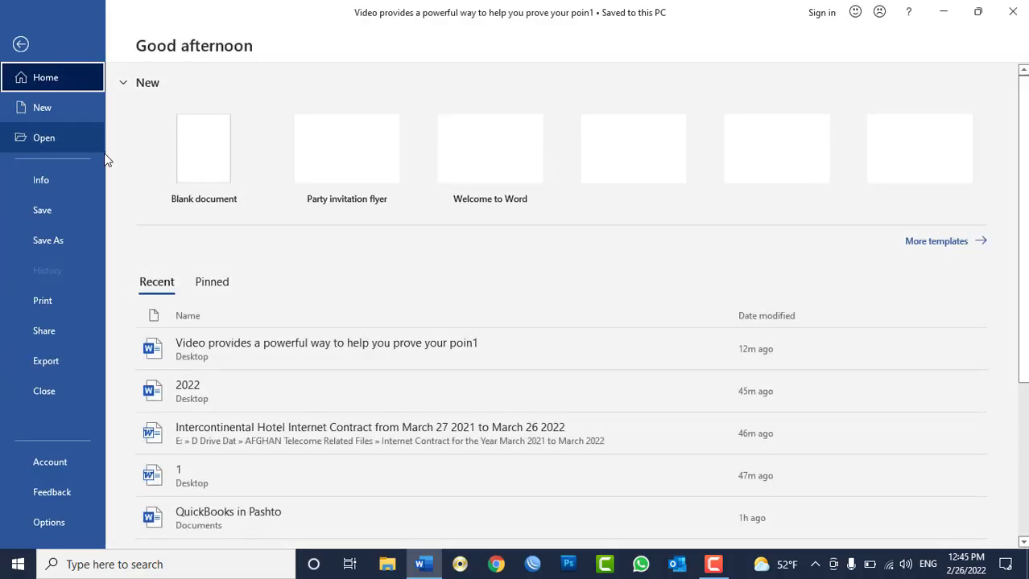
pyautogui.click(85, 176)
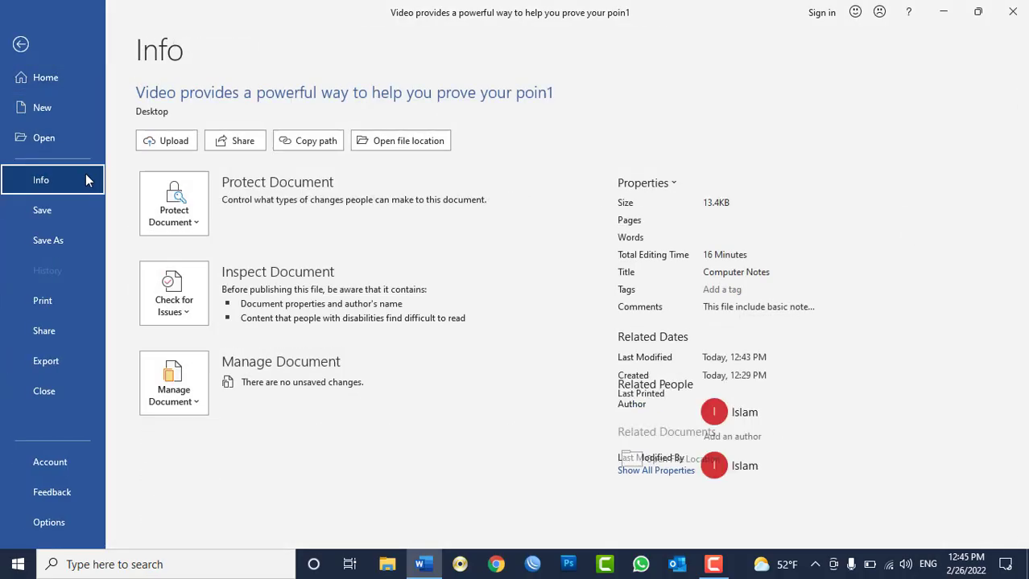
pyautogui.click(190, 378)
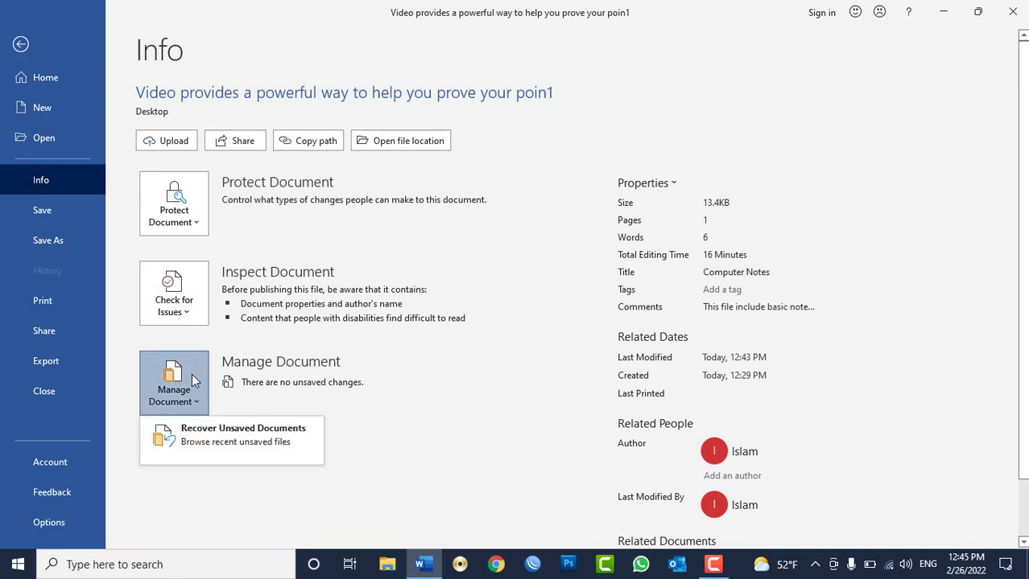
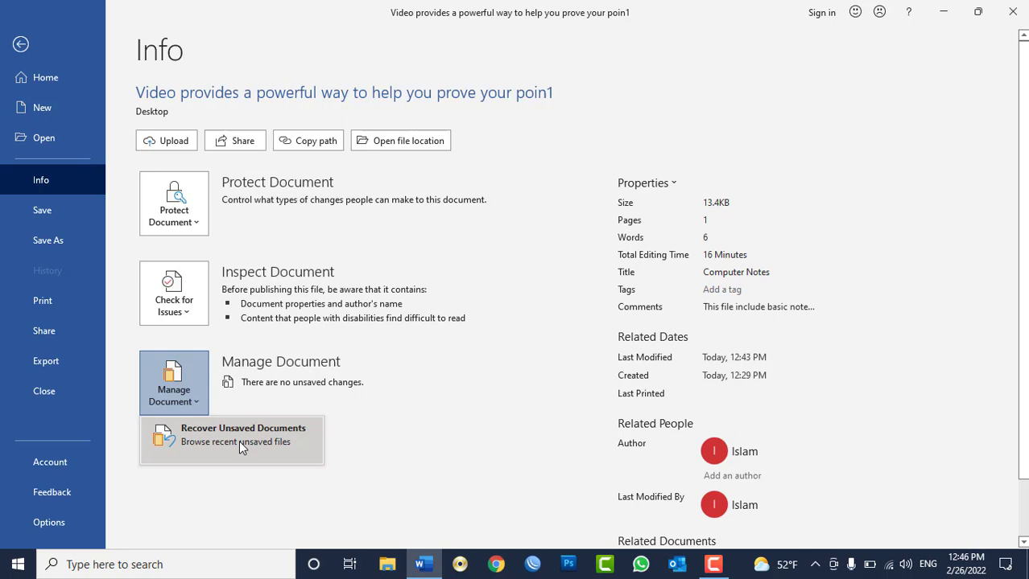
# - Open the 2/23/2022 12:47 PM 'Video provides…' unsaved draft from the UnsavedFiles folder
pyautogui.click(240, 442)
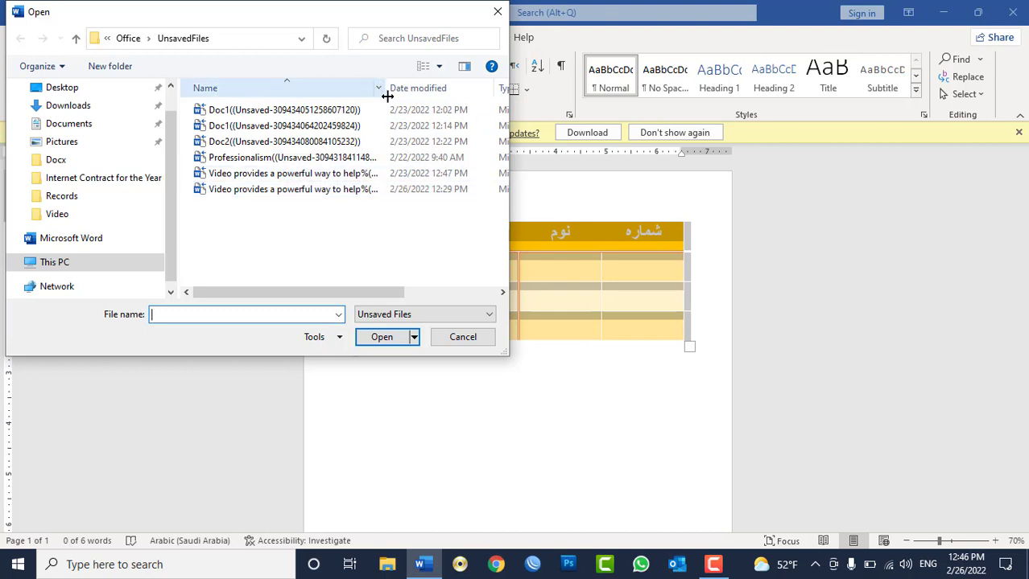
pyautogui.moveTo(173, 92); pyautogui.dragTo(104, 93)
pyautogui.click(178, 112)
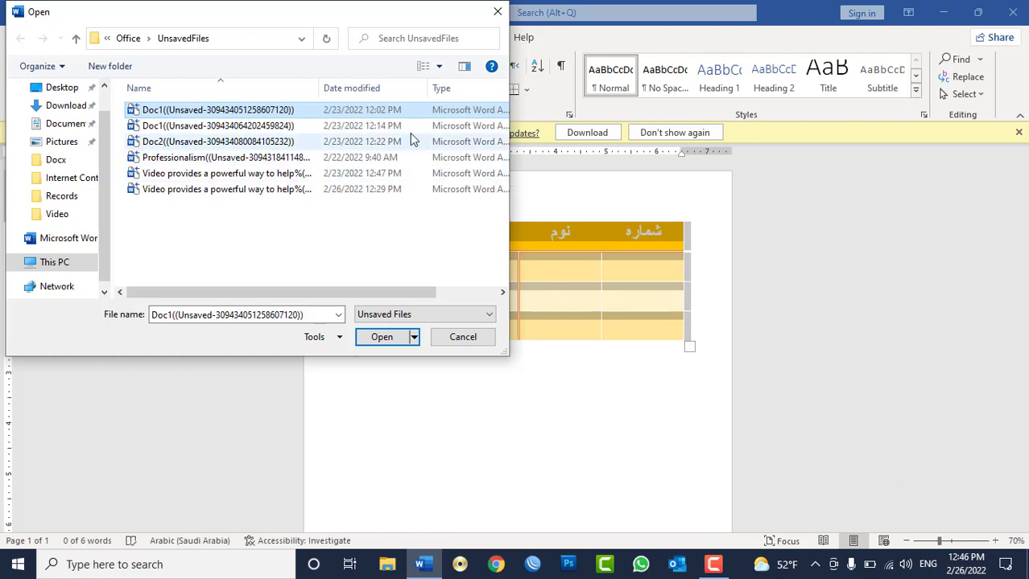
pyautogui.click(342, 160)
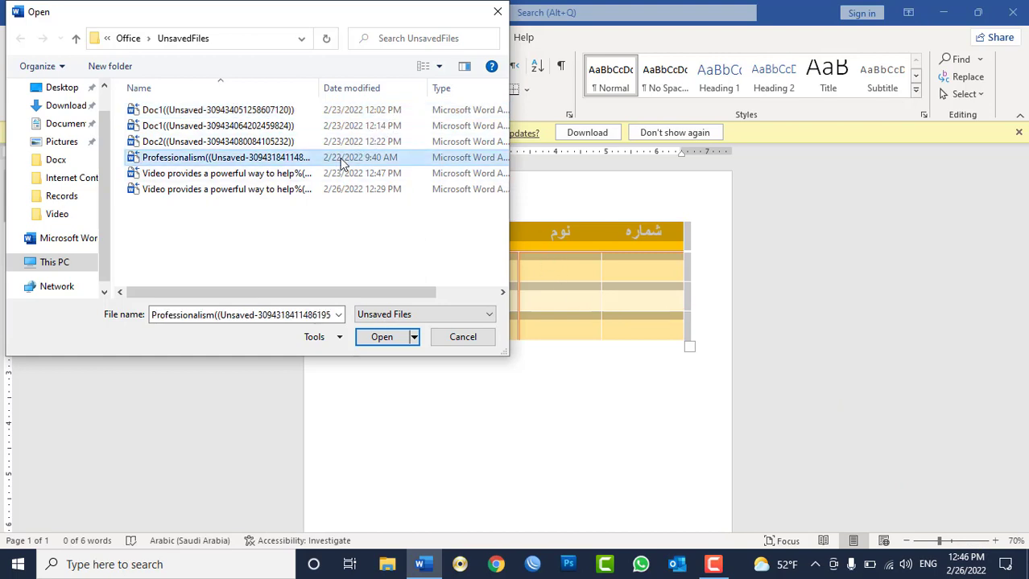
pyautogui.click(339, 191)
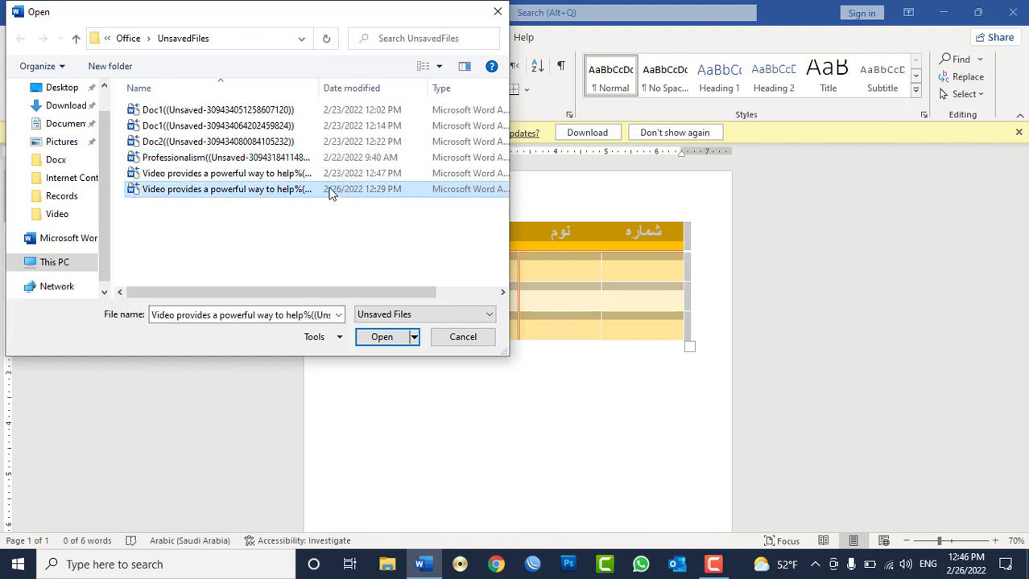
pyautogui.click(337, 177)
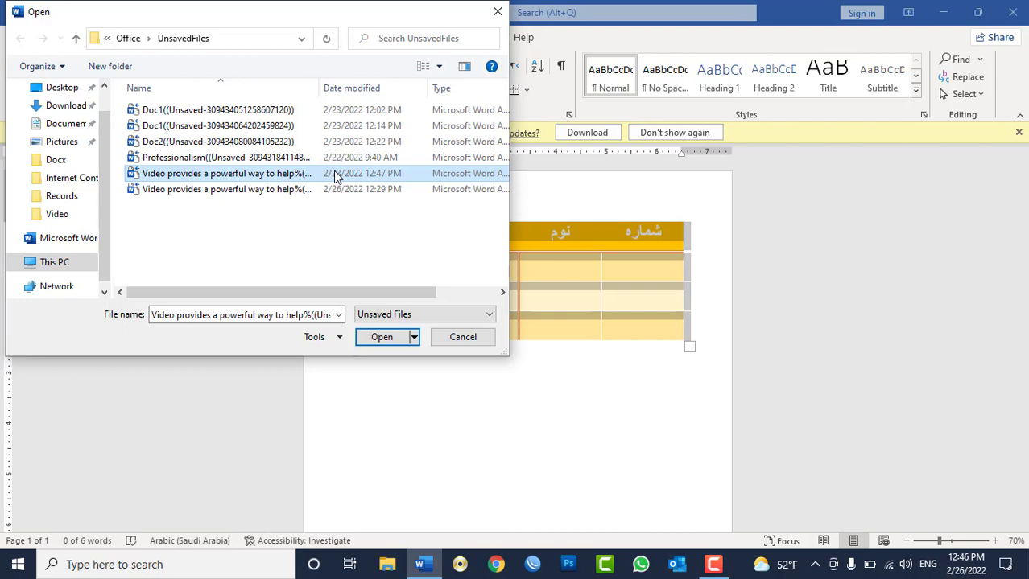
pyautogui.click(384, 339)
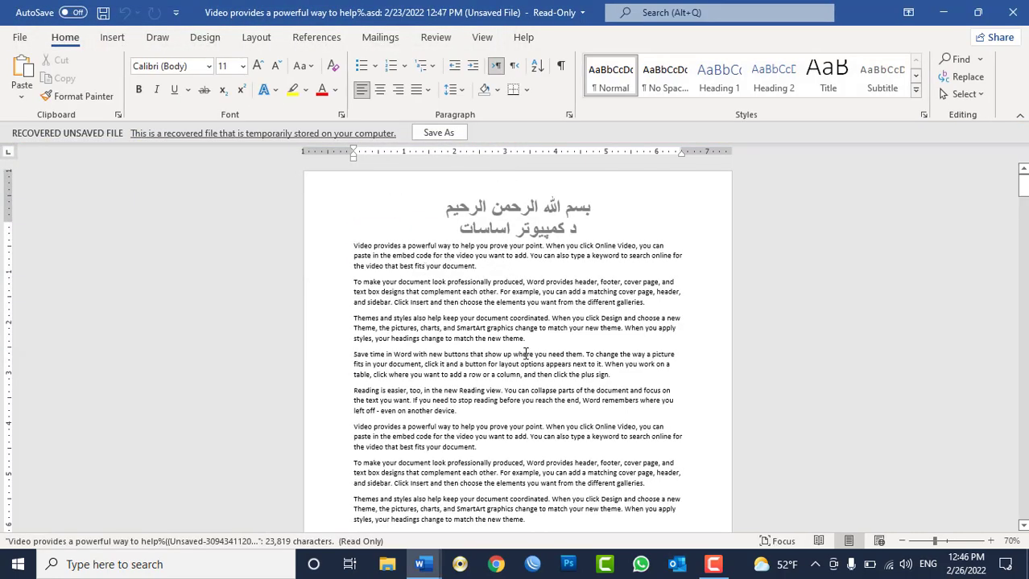
# - Scroll through the ten-page recovered draft, then go to the File backstage Home page
pyautogui.scroll(-3, 525, 354)
pyautogui.scroll(-2, 525, 362)
pyautogui.scroll(-3, 524, 374)
pyautogui.scroll(-2, 525, 389)
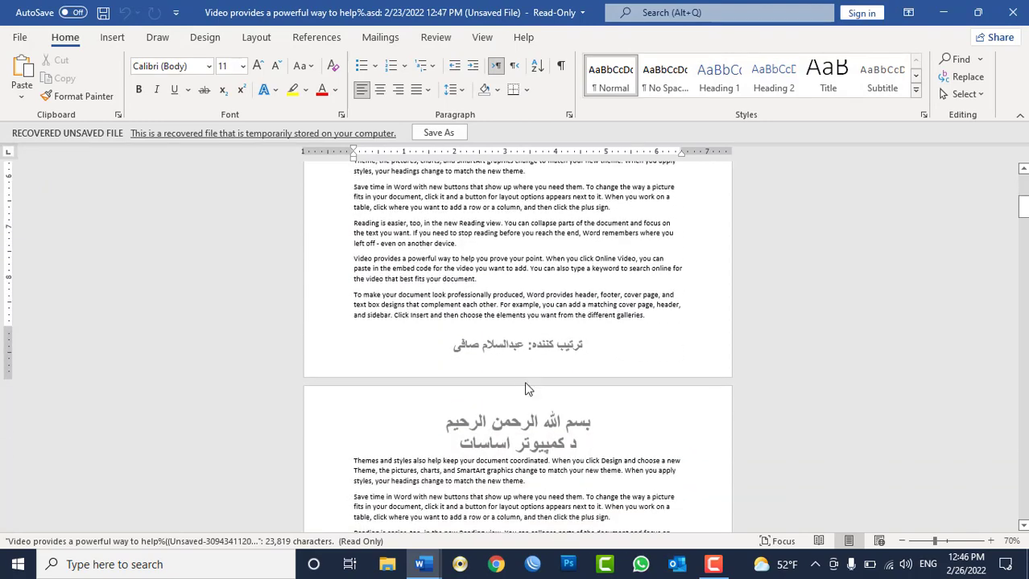
pyautogui.scroll(-1, 525, 388)
pyautogui.scroll(-3, 525, 387)
pyautogui.scroll(-2, 527, 385)
pyautogui.scroll(-1, 528, 383)
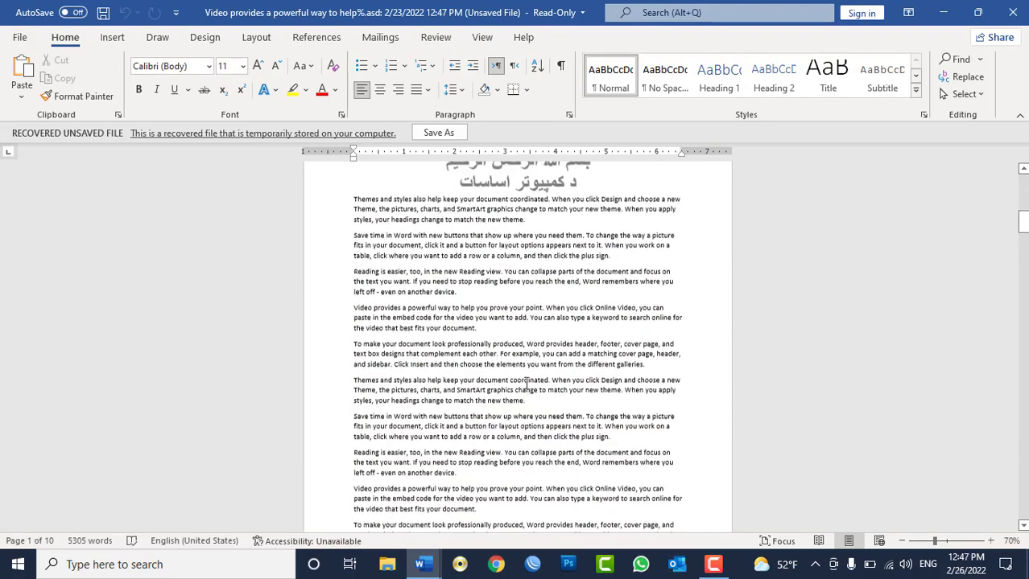
pyautogui.scroll(5, 527, 385)
pyautogui.scroll(4, 528, 385)
pyautogui.scroll(-3, 532, 384)
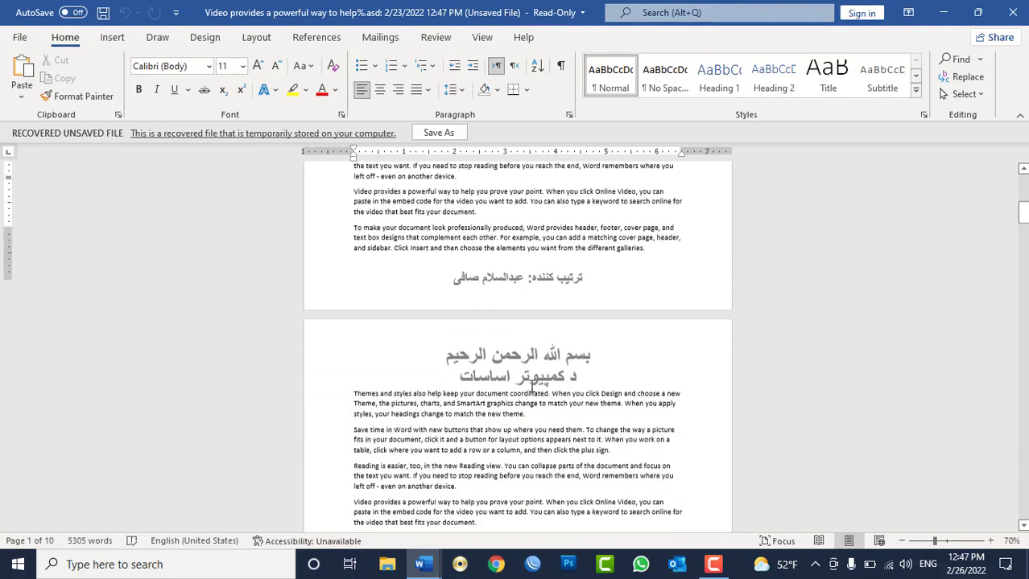
pyautogui.scroll(-3, 531, 390)
pyautogui.scroll(-3, 532, 391)
pyautogui.scroll(-3, 532, 392)
pyautogui.scroll(-4, 533, 394)
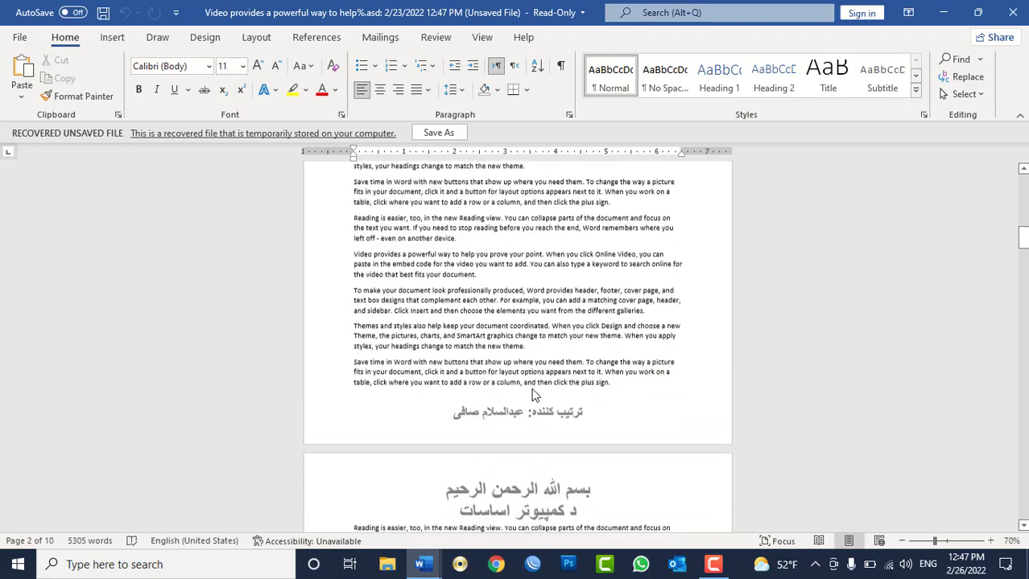
pyautogui.scroll(-4, 531, 394)
pyautogui.scroll(-4, 532, 393)
pyautogui.scroll(-4, 532, 391)
pyautogui.scroll(-5, 532, 389)
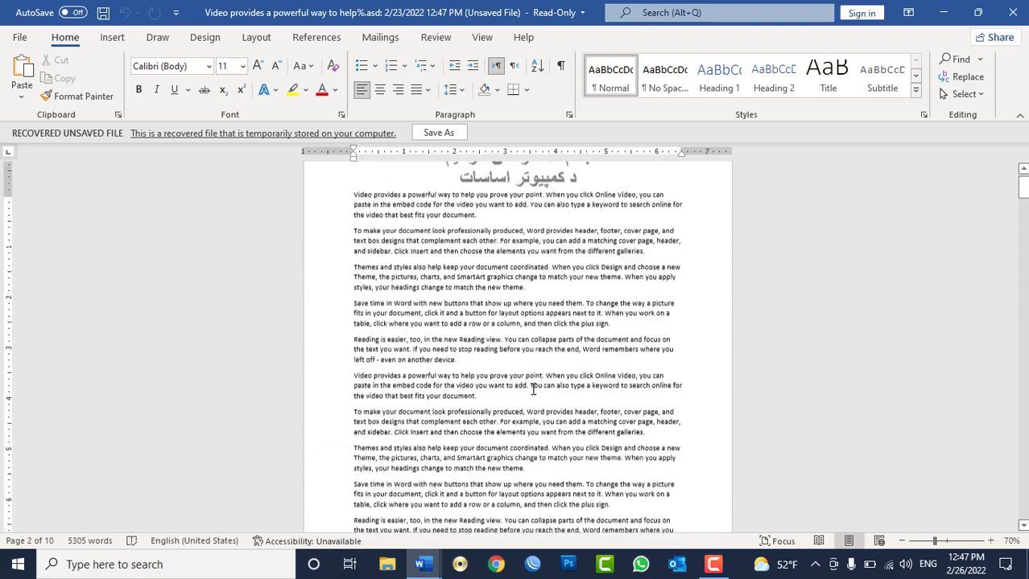
pyautogui.scroll(2, 532, 389)
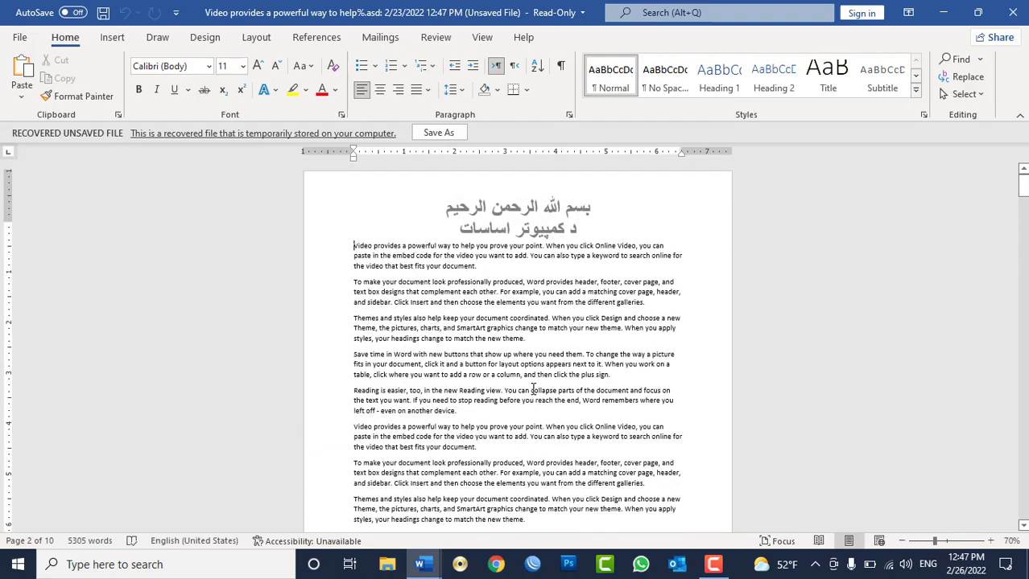
pyautogui.click(21, 37)
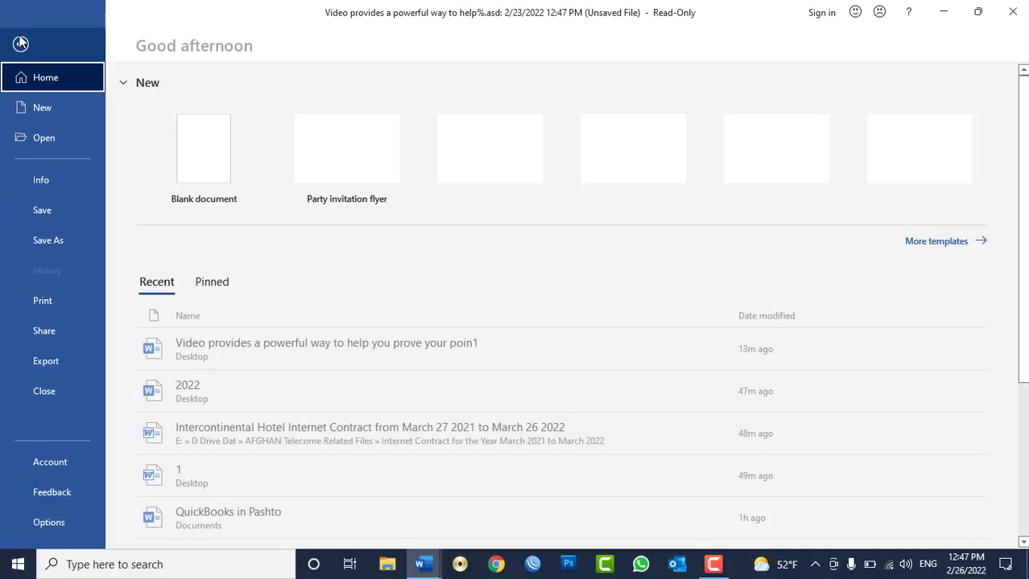
# - In Word Options' Save settings, change the AutoRecover interval from 10 to 5 minutes
pyautogui.click(85, 523)
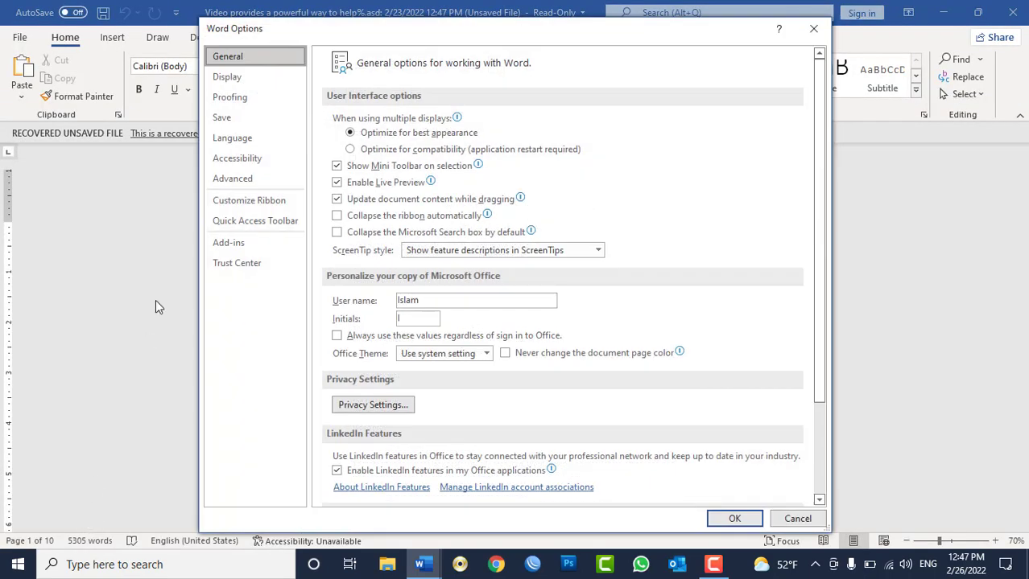
pyautogui.click(223, 121)
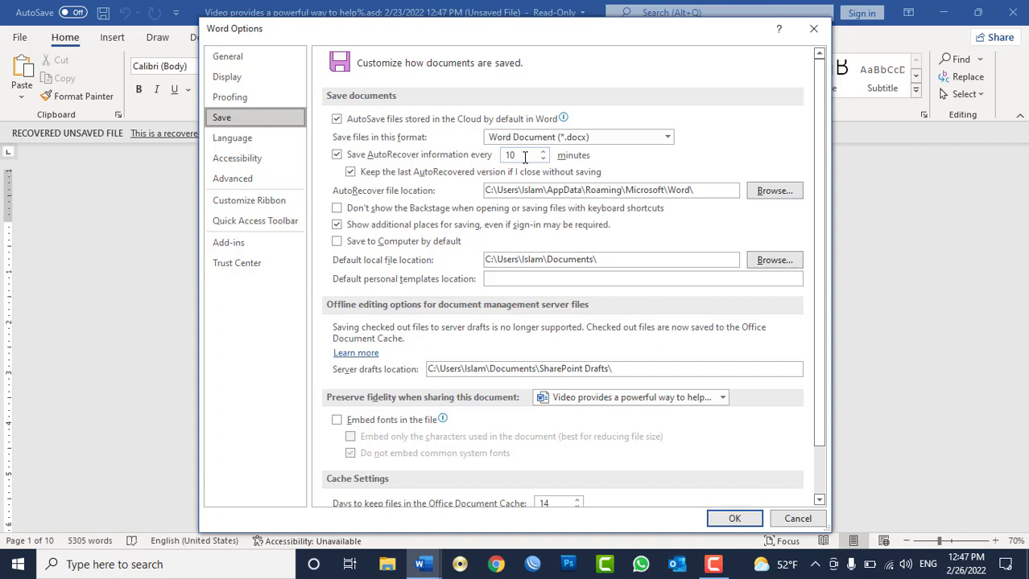
pyautogui.doubleClick(524, 156)
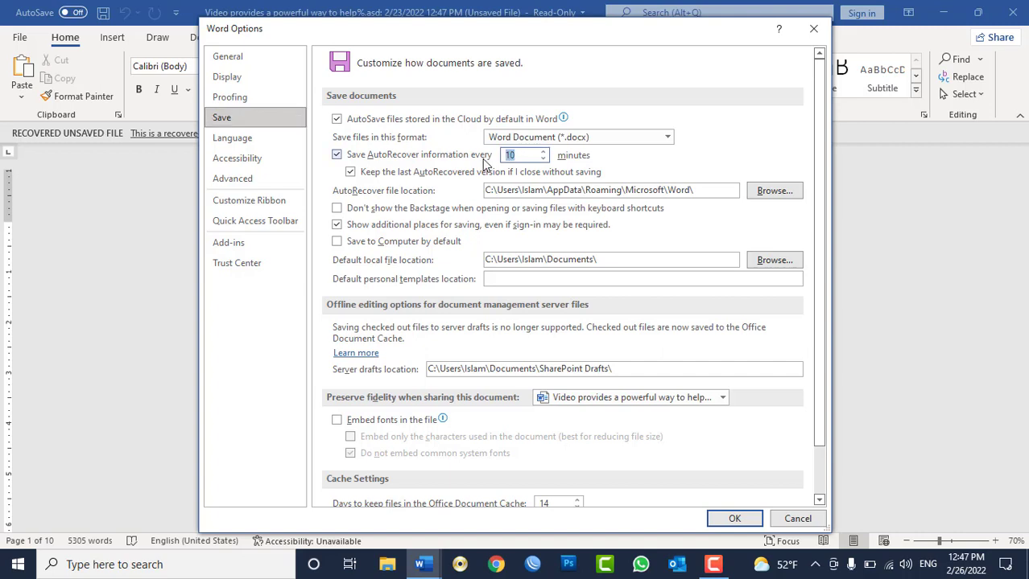
pyautogui.write('5')
# - Confirm the options, then review the draft's Manage Document options on the Info page
pyautogui.click(734, 520)
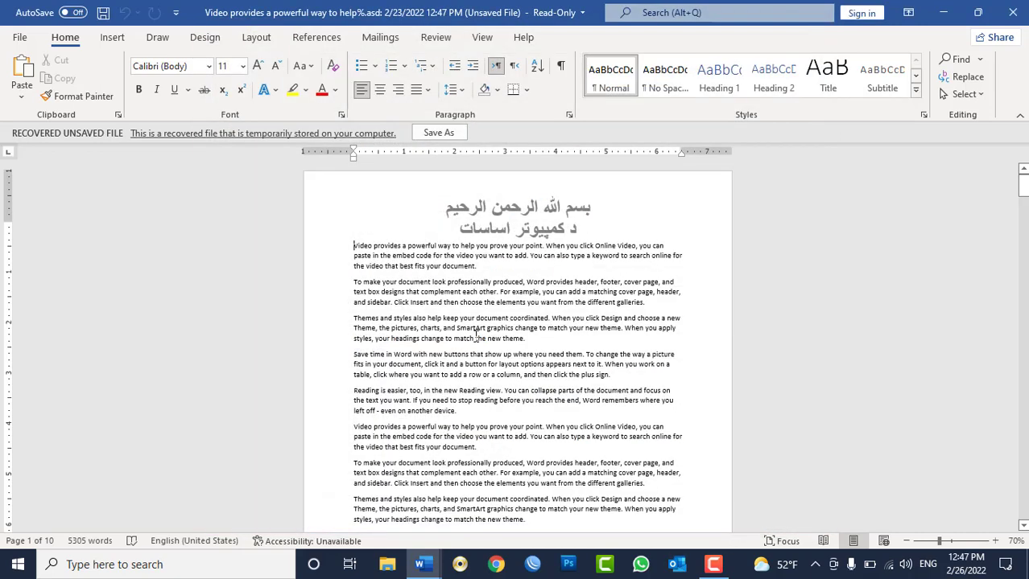
pyautogui.click(20, 40)
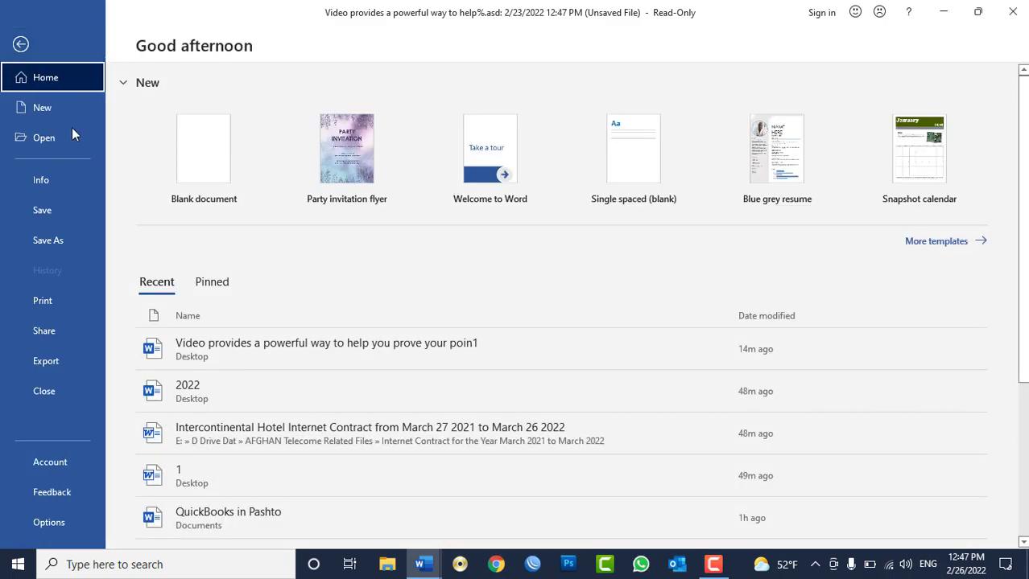
pyautogui.click(54, 179)
pyautogui.click(185, 423)
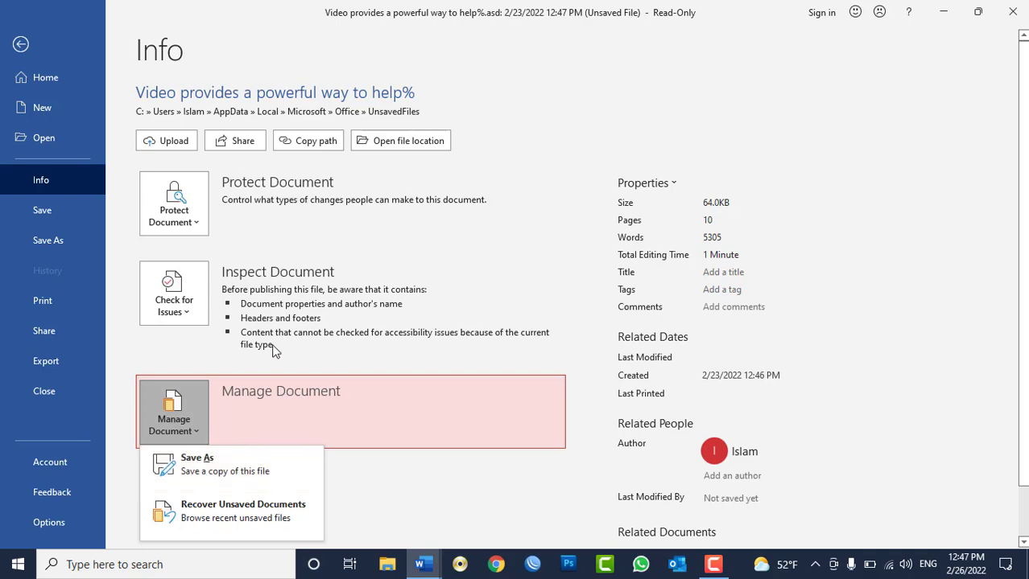
pyautogui.press('Escape')
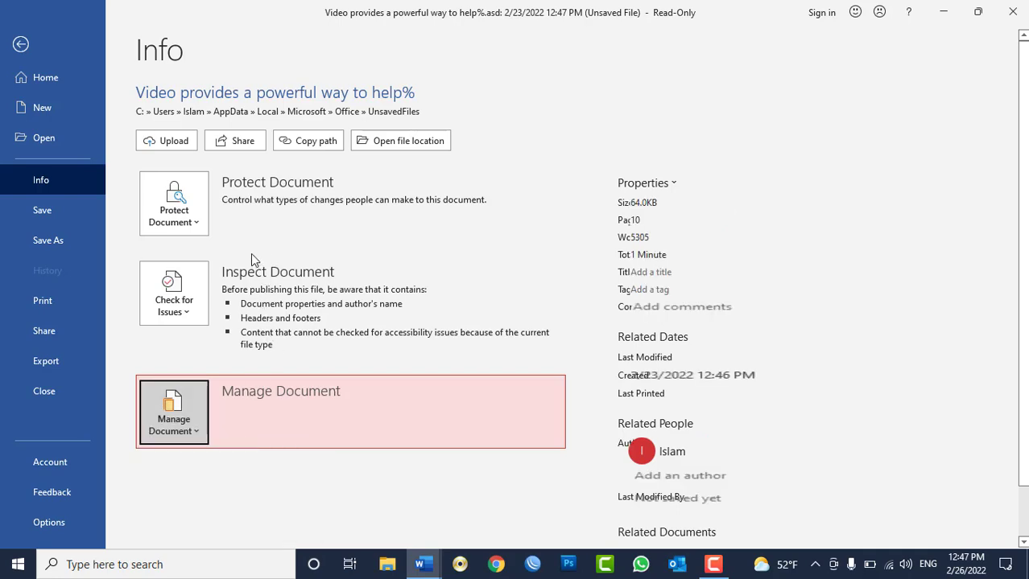
pyautogui.press('Escape')
# - Close the recovered draft without saving its changes
pyautogui.hotkey('ctrl', 'w')
pyautogui.press('Tab')
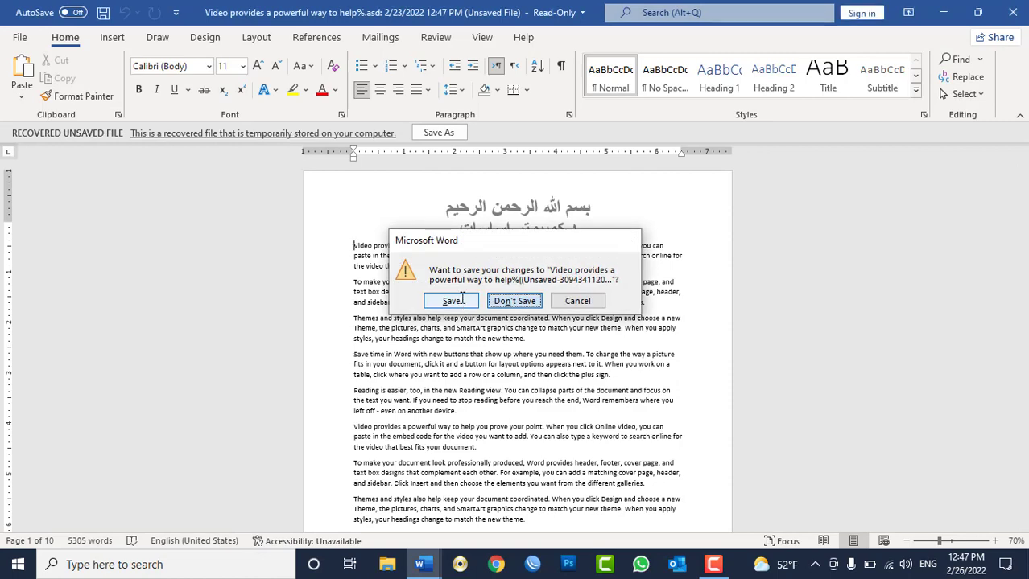
pyautogui.press('Return')
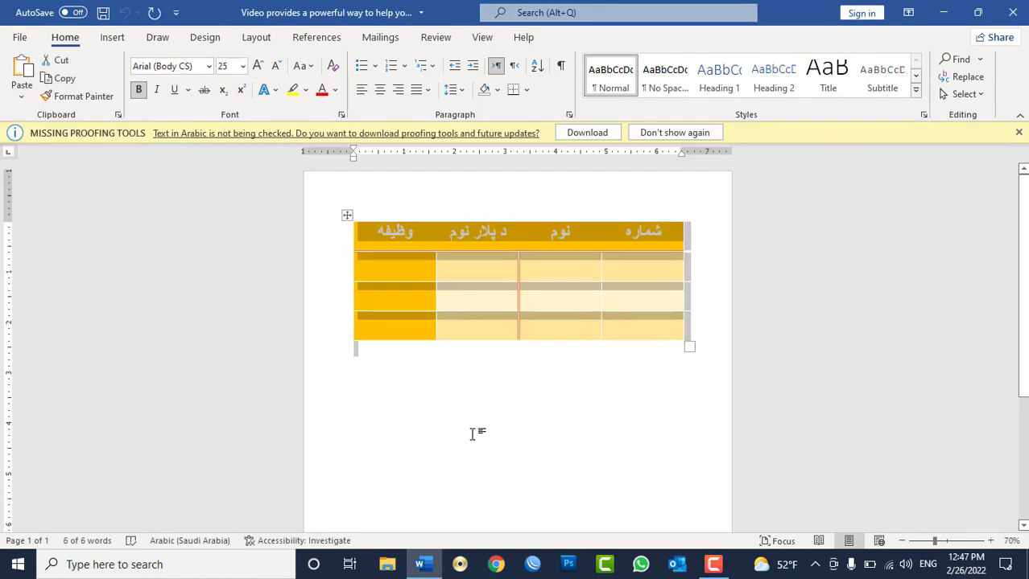
# - Save the Pashto table document
pyautogui.click(473, 429)
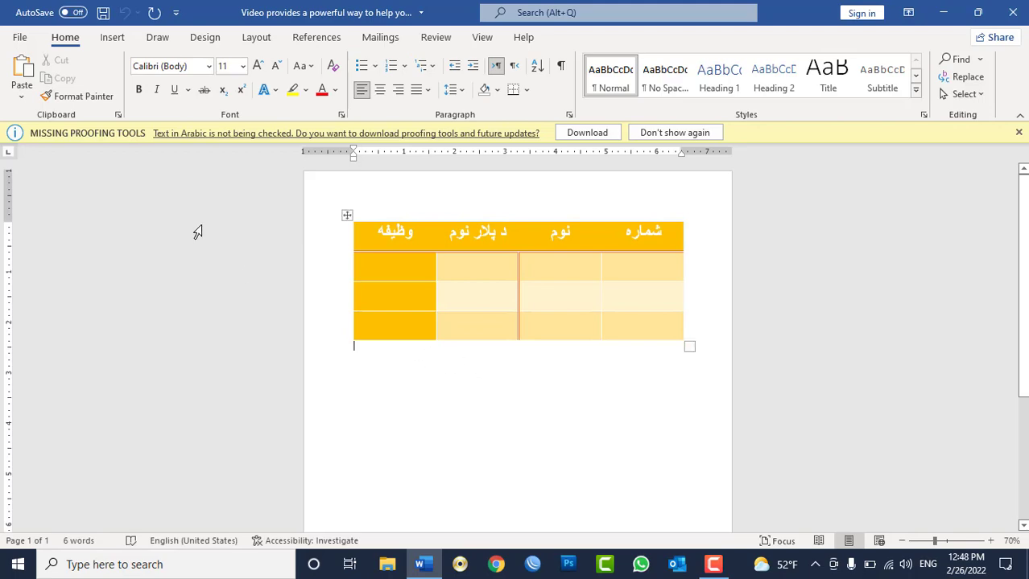
pyautogui.click(20, 37)
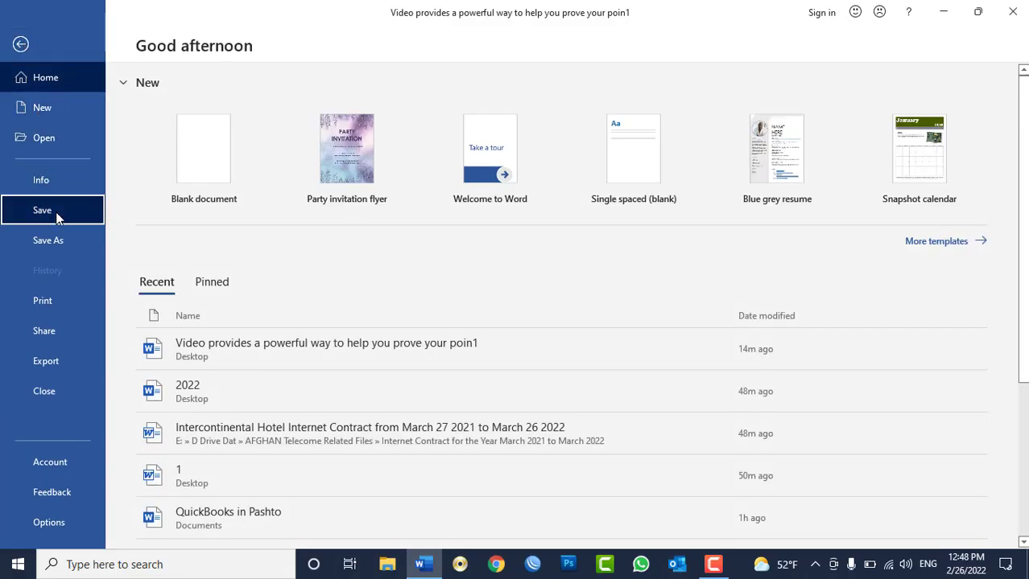
pyautogui.click(56, 211)
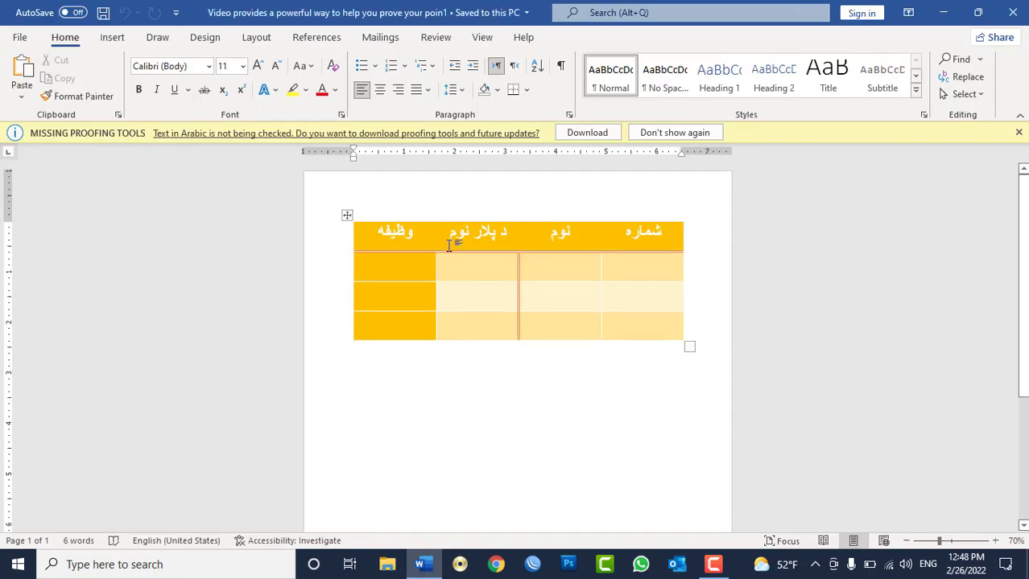
# - Close the table document, start a new one, and type the Pashto letterhead lines into its header
pyautogui.hotkey('ctrl', 'w')
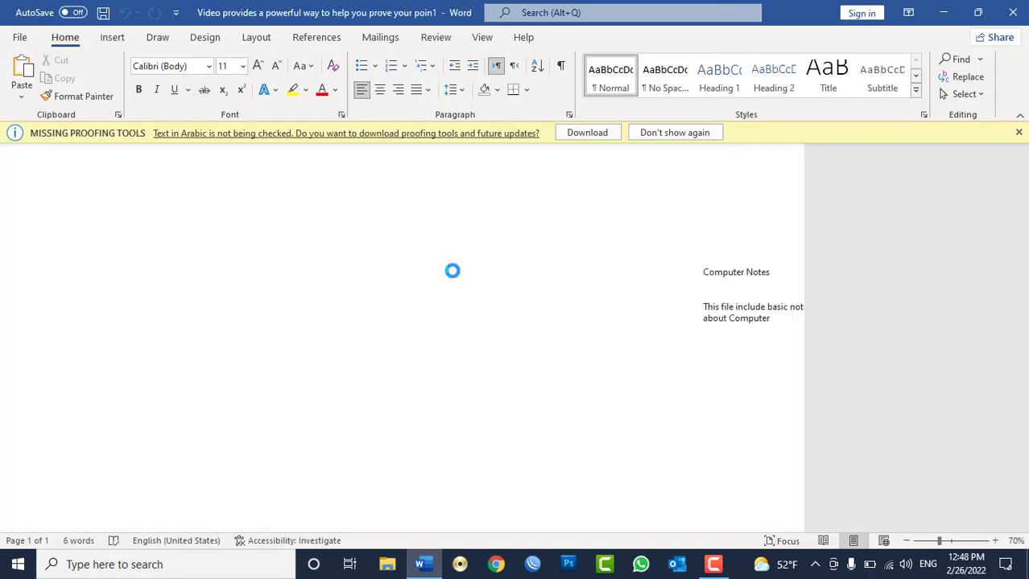
pyautogui.hotkey('ctrl', 'n')
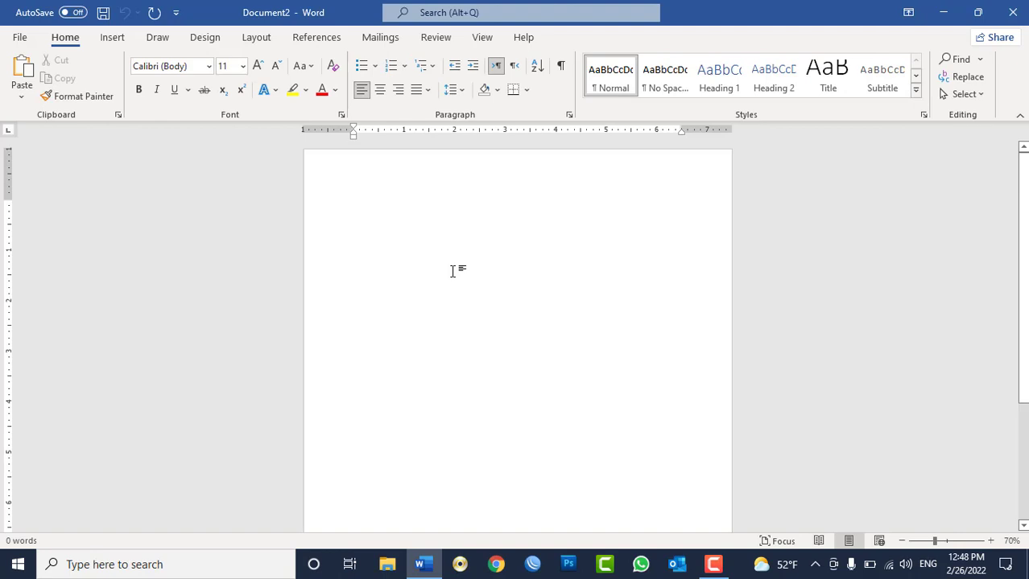
pyautogui.doubleClick(553, 172)
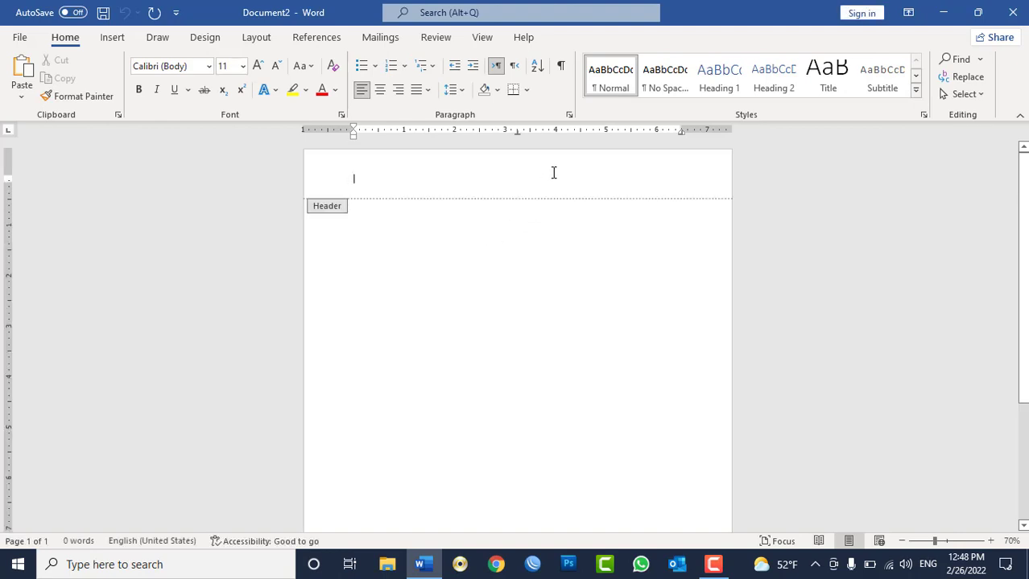
pyautogui.hotkey('alt', 'shift')
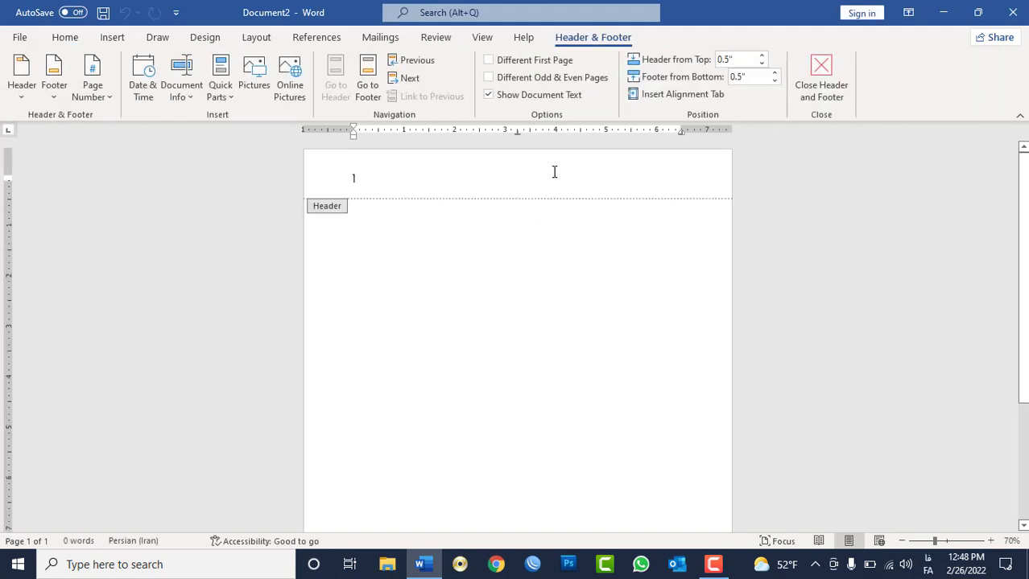
pyautogui.write('د قفا')
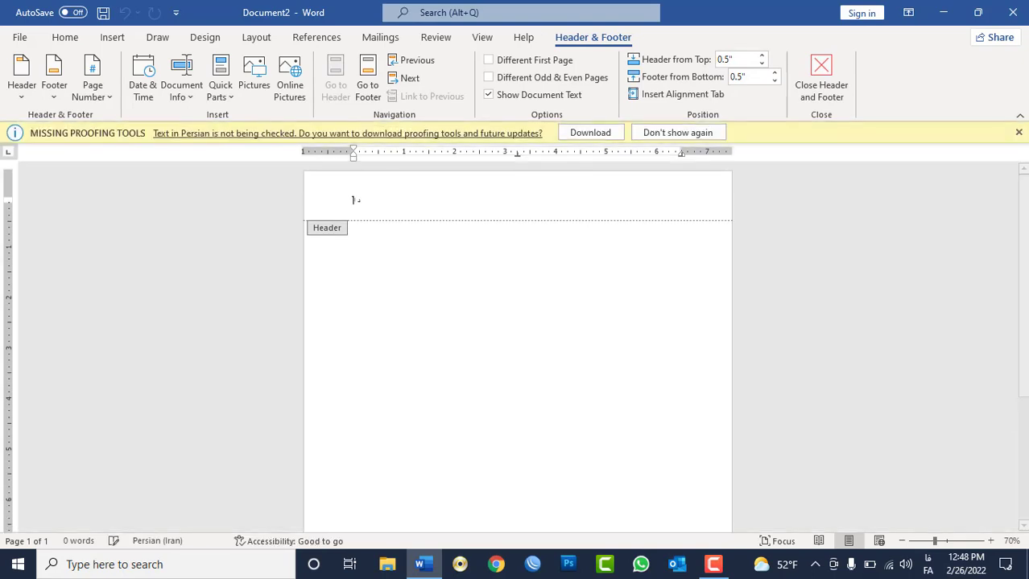
pyautogui.write('نستان')
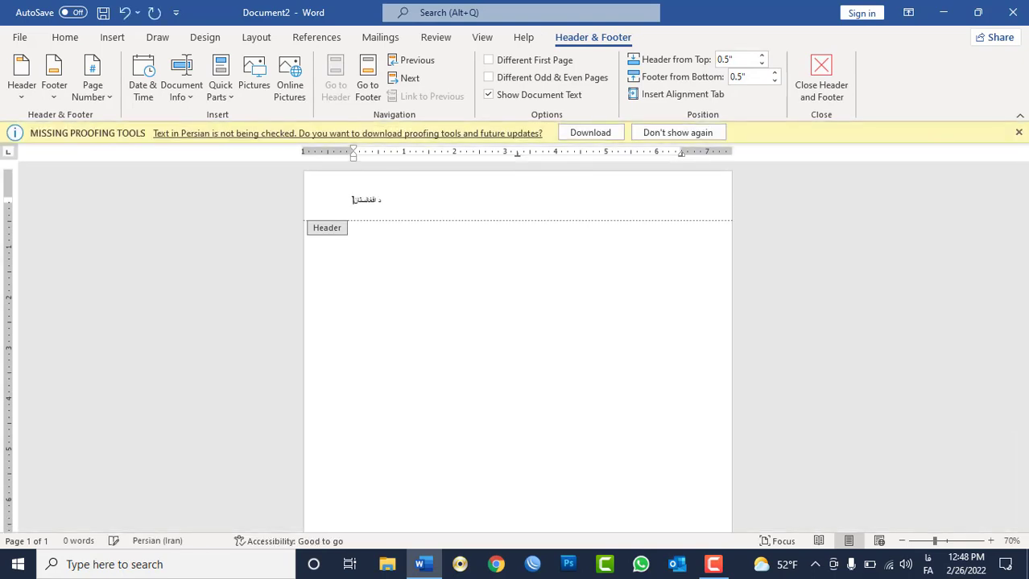
pyautogui.write(' اسلامی')
pyautogui.write(' امارت')
pyautogui.press('Return')
pyautogui.hotkey('alt', 'shift')
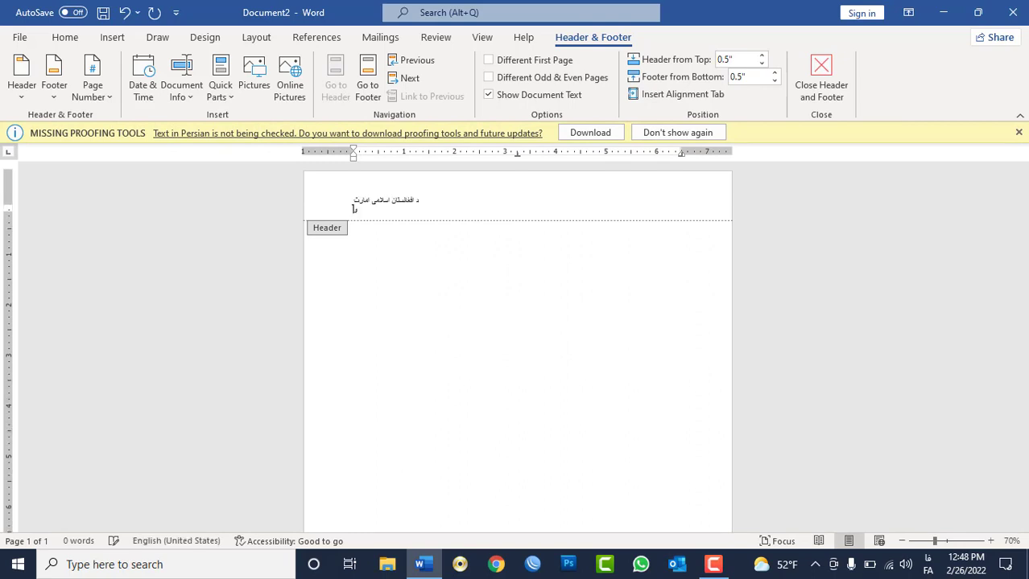
pyautogui.write('وزارتمالی')
pyautogui.write('ه ')
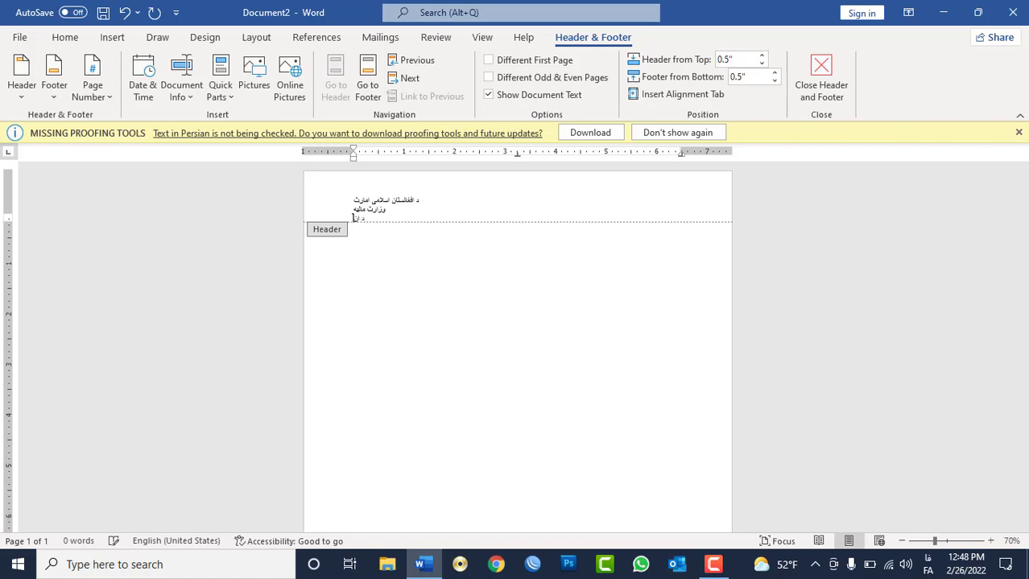
pyautogui.write('د اترک')
pyautogui.write('انتیتل د')
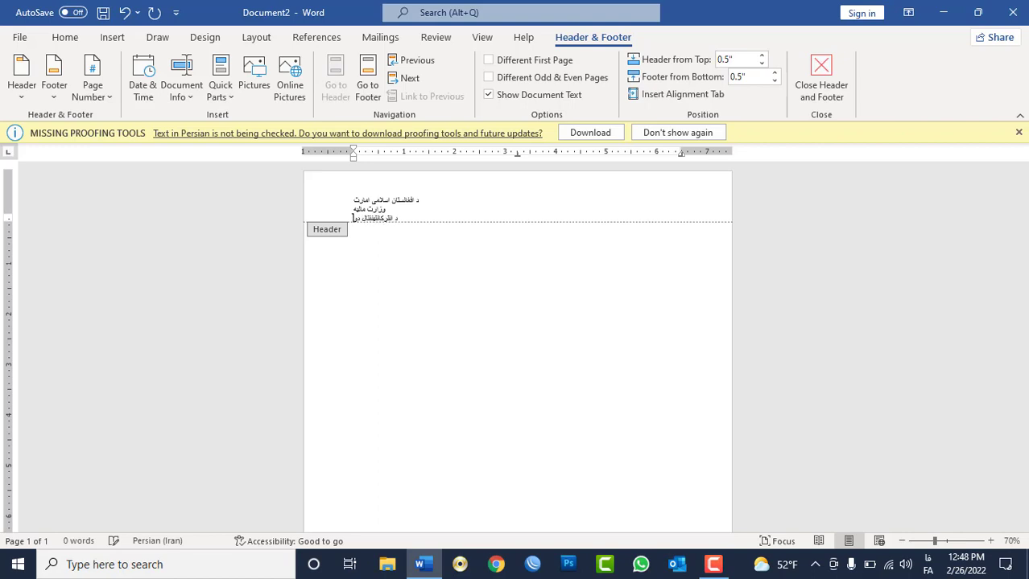
pyautogui.write(' بولنی شرکت')
# - Centre, enlarge and bold the header text, then shrink the third line
pyautogui.hotkey('ctrl', 'a')
pyautogui.hotkey('ctrl', 'e')
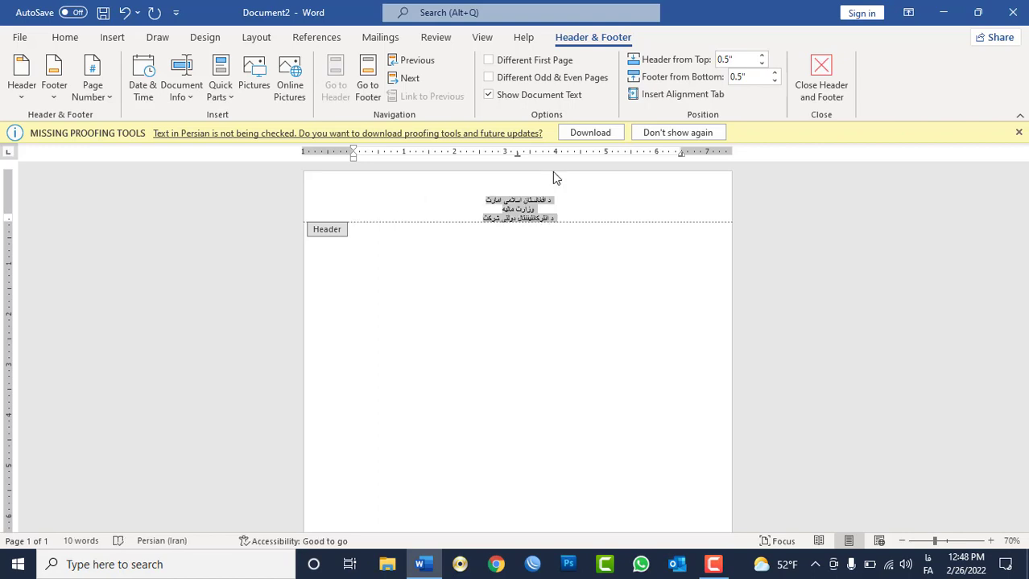
pyautogui.hotkey('ctrl', ']')
pyautogui.hotkey('ctrl', ']')
pyautogui.hotkey('ctrl', ']')
pyautogui.hotkey('ctrl', ']')
pyautogui.hotkey('ctrl', ']')
pyautogui.hotkey('ctrl', ']')
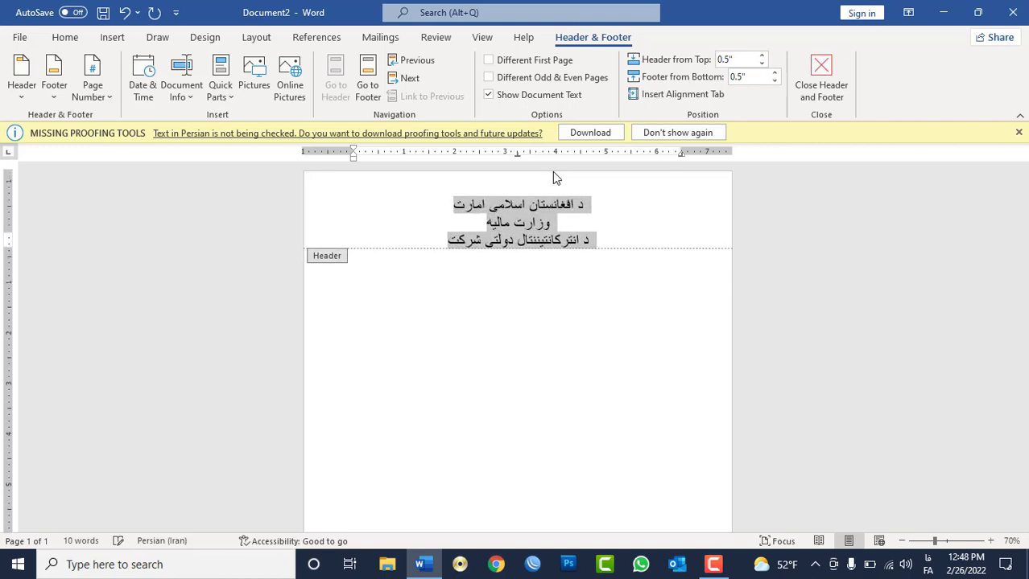
pyautogui.hotkey('ctrl', ']')
pyautogui.hotkey('ctrl', 'b')
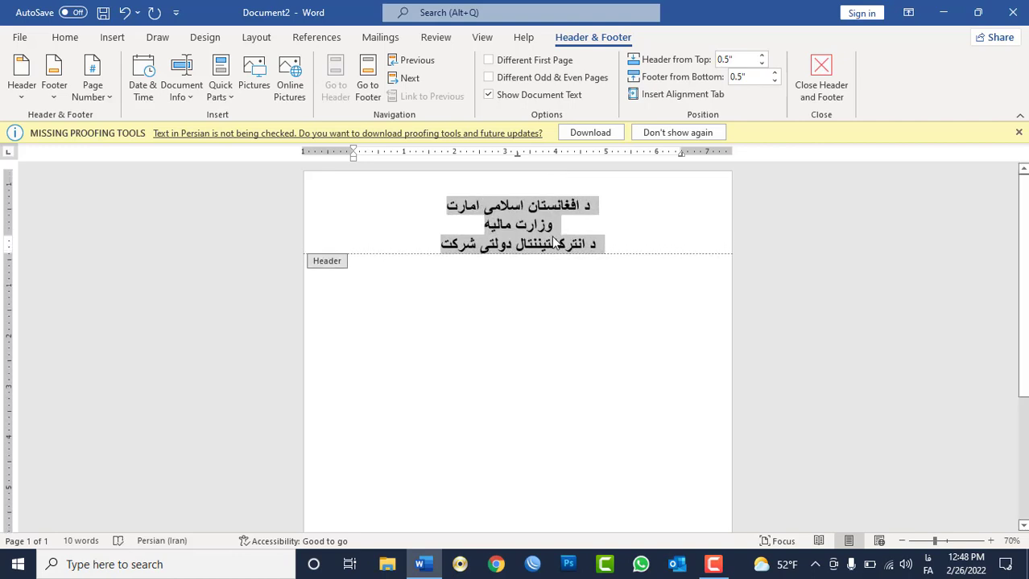
pyautogui.tripleClick(547, 245)
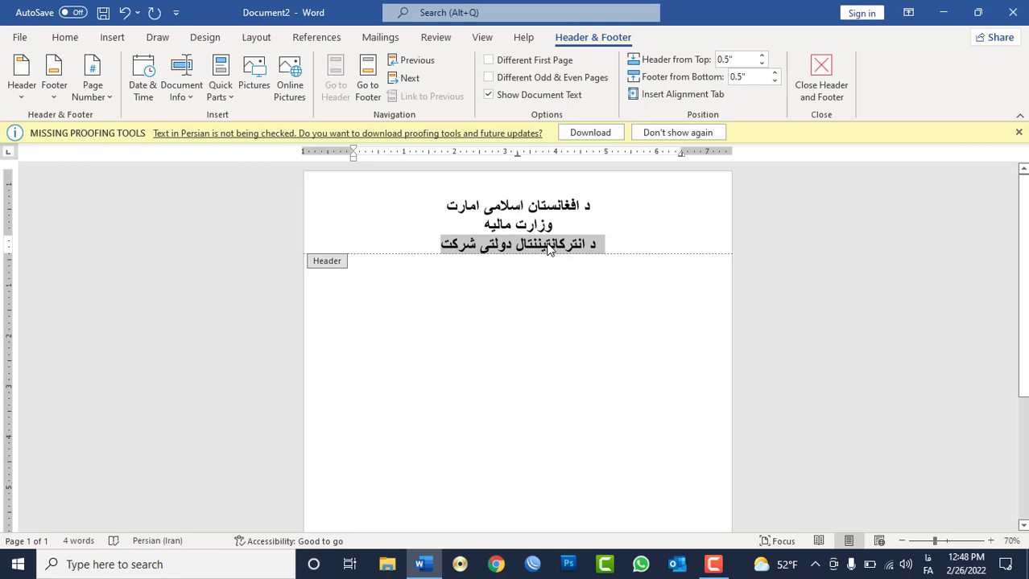
pyautogui.hotkey('ctrl', '[')
pyautogui.hotkey('ctrl', '[')
pyautogui.hotkey('ctrl', '[')
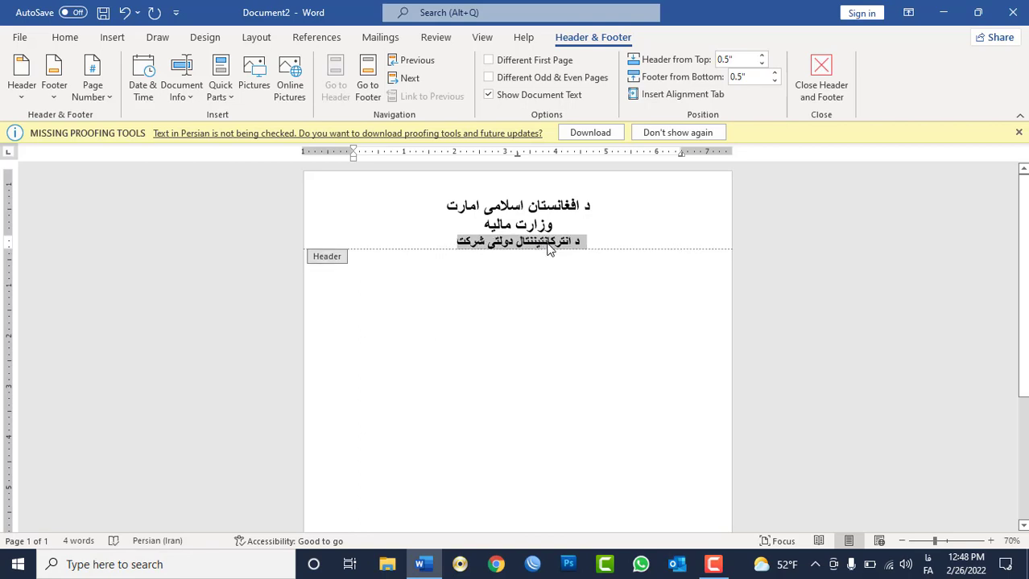
# - Keep the second header line bold and select all header text for a font change
pyautogui.doubleClick(540, 227)
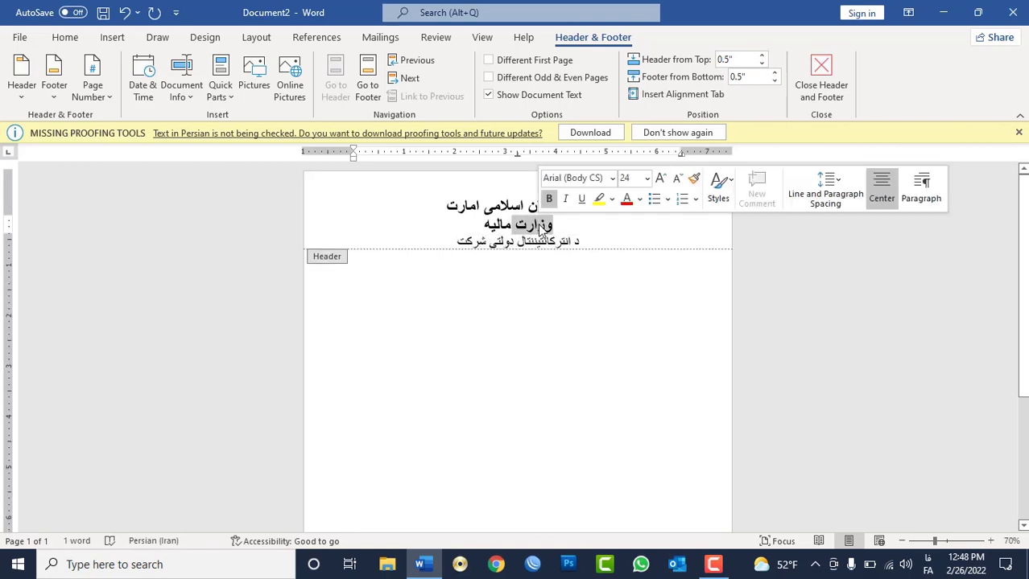
pyautogui.tripleClick(539, 227)
pyautogui.hotkey('ctrl', 'b')
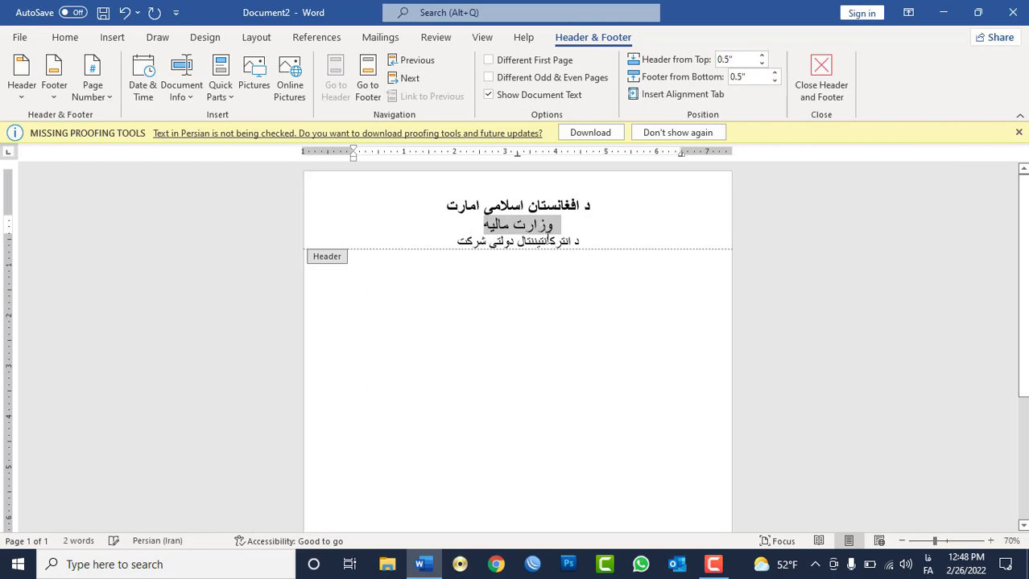
pyautogui.hotkey('ctrl', 'b')
pyautogui.hotkey('ctrl', 'a')
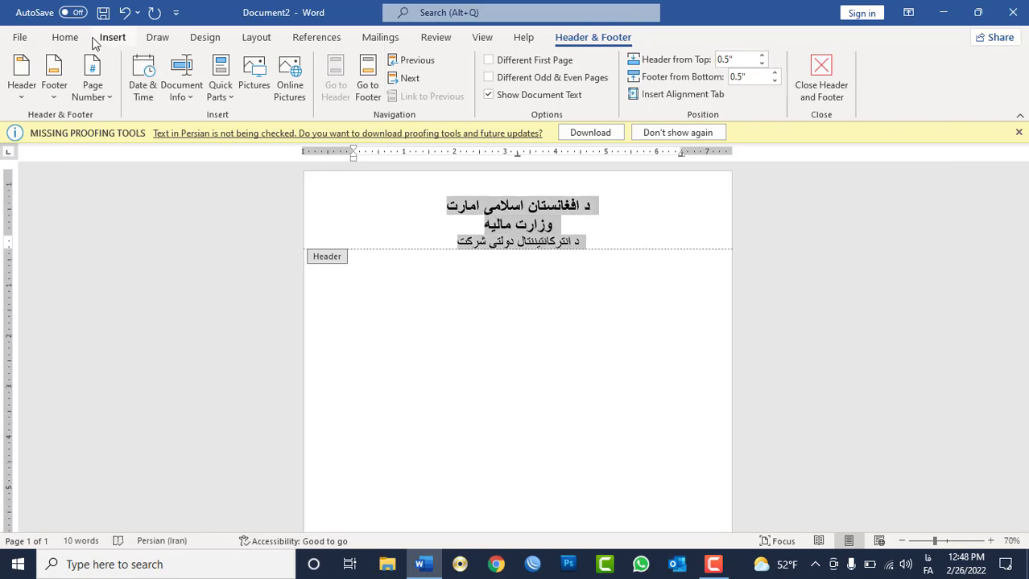
pyautogui.click(65, 37)
pyautogui.click(207, 66)
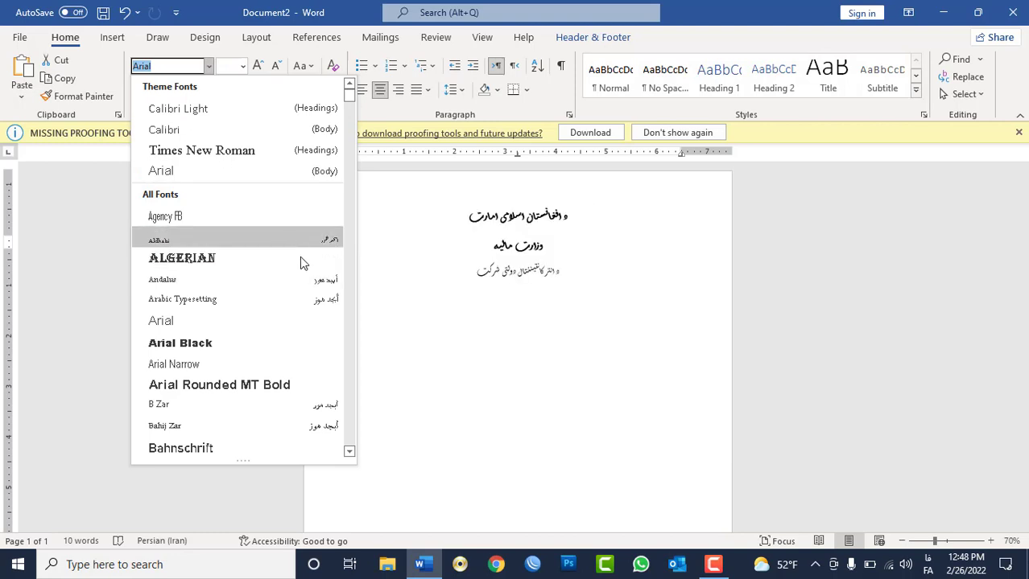
# - Apply the B Zar font to the header, close the header, and switch typing to English
pyautogui.click(330, 409)
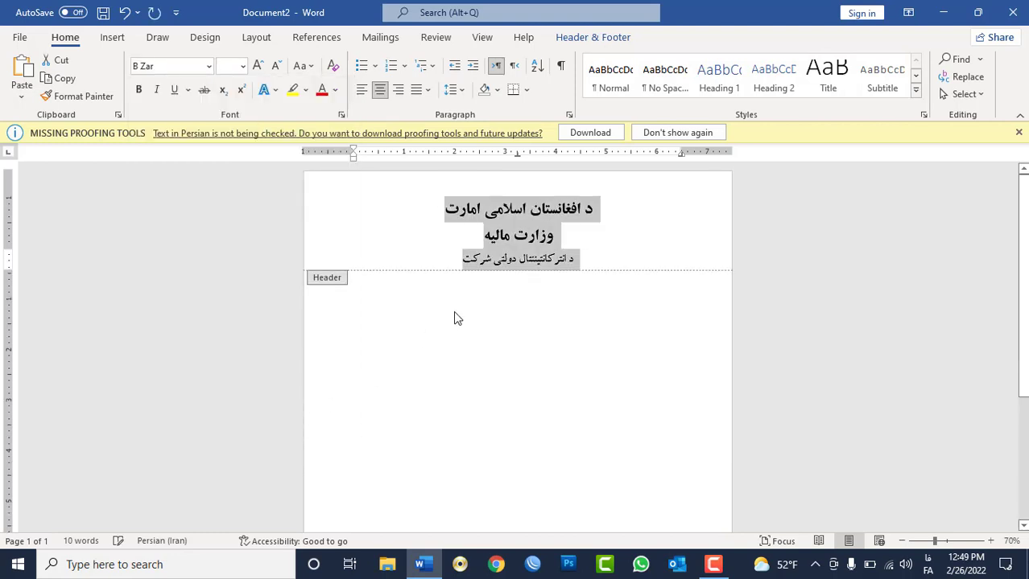
pyautogui.doubleClick(516, 297)
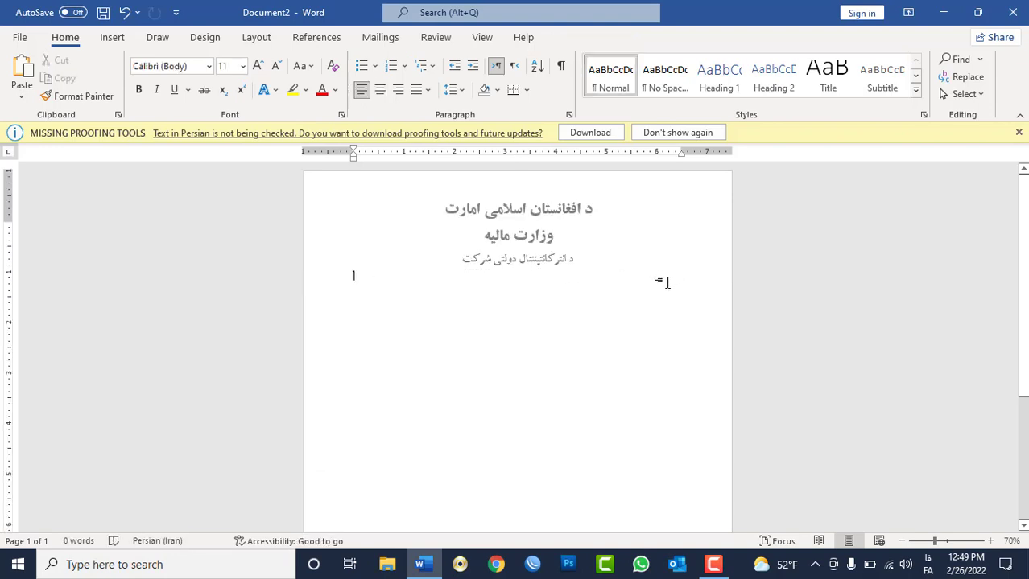
pyautogui.hotkey('alt', 'shift')
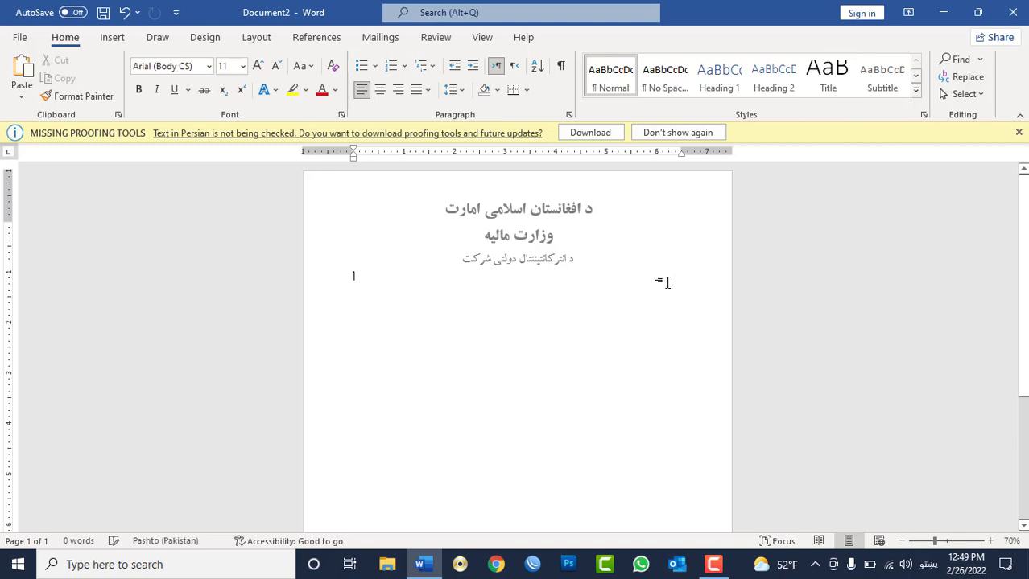
# - Insert a 3x2 table below the letterhead, widen the first column and heighten the second row
pyautogui.click(112, 37)
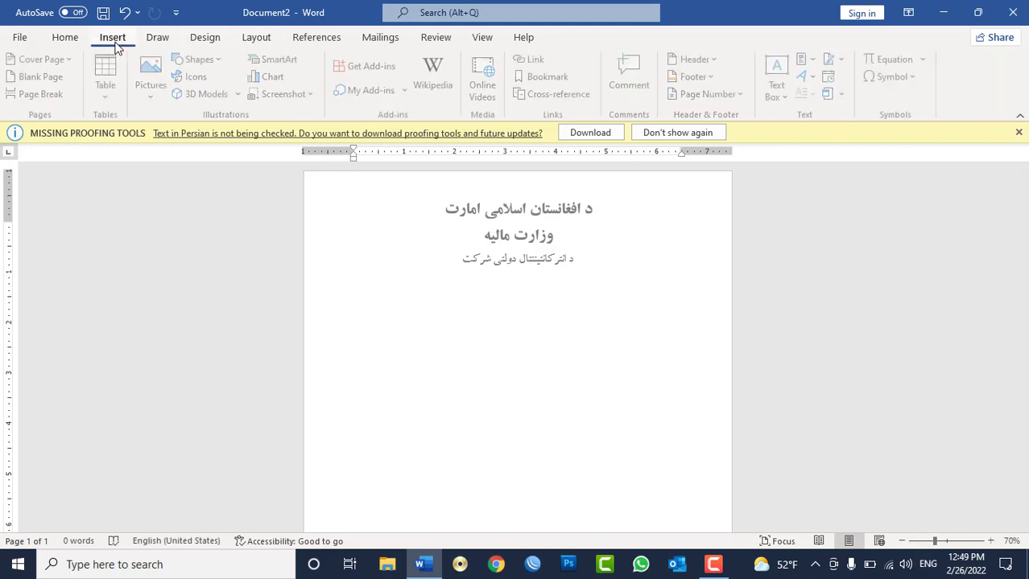
pyautogui.click(109, 94)
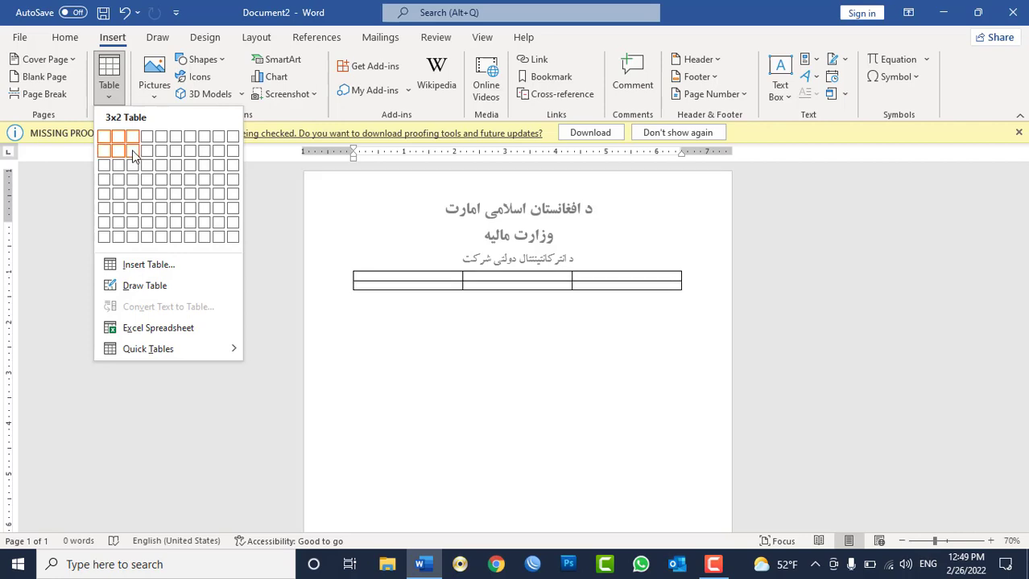
pyautogui.click(134, 156)
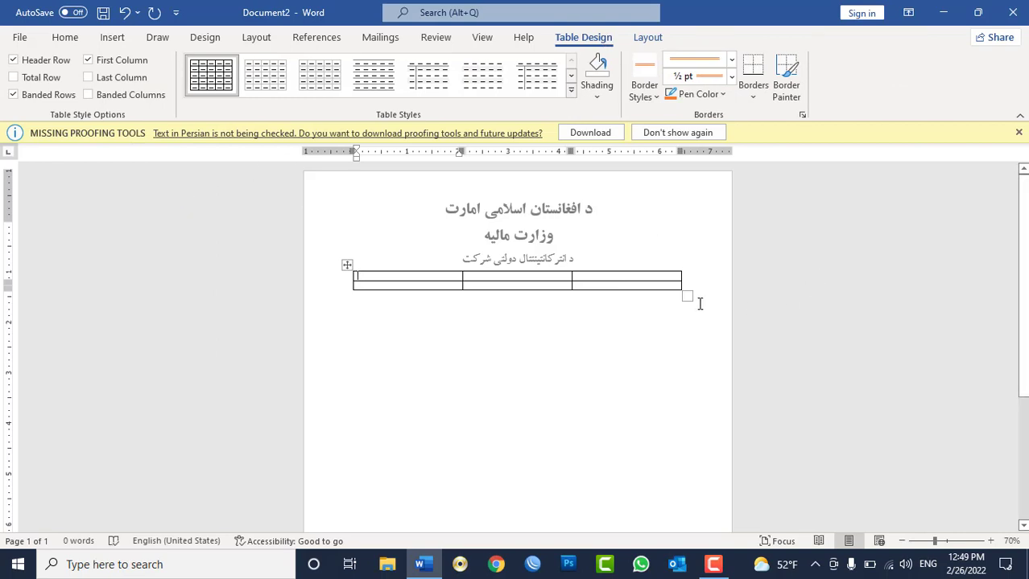
pyautogui.moveTo(689, 297); pyautogui.dragTo(686, 331)
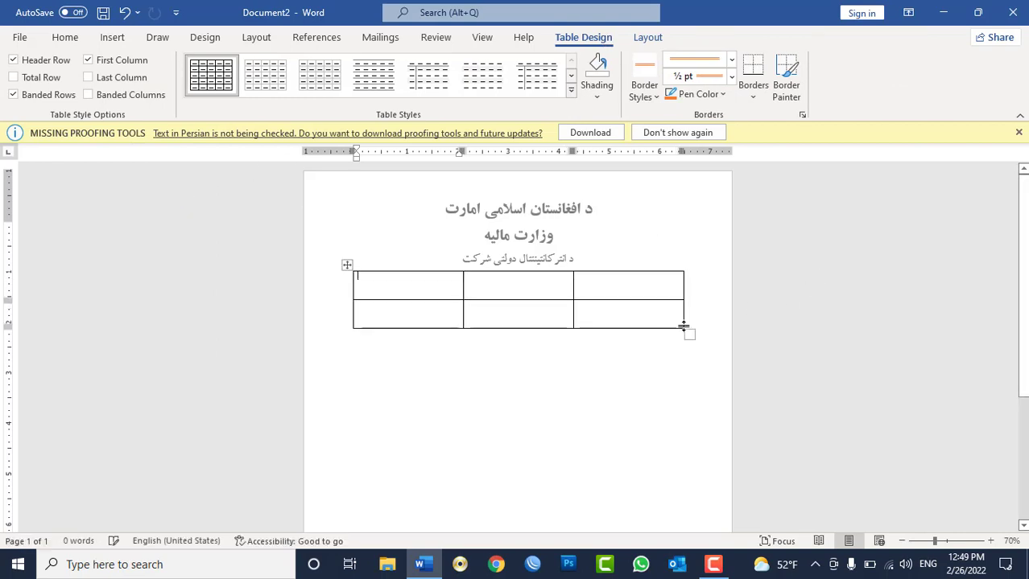
pyautogui.moveTo(463, 288); pyautogui.dragTo(522, 289)
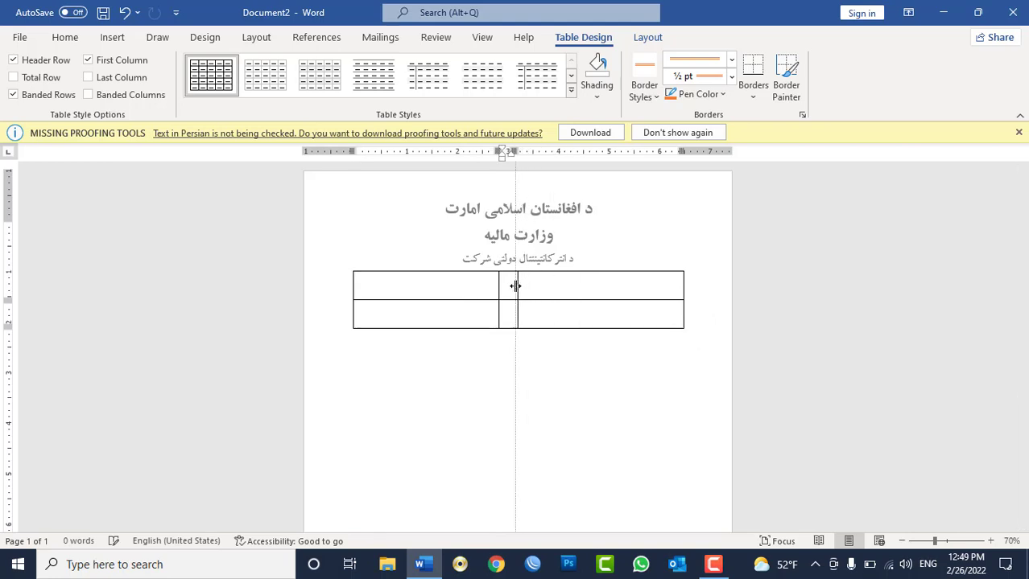
pyautogui.click(546, 317)
pyautogui.press('Return')
pyautogui.press('Return')
pyautogui.press('Return')
pyautogui.scroll(-5, 547, 318)
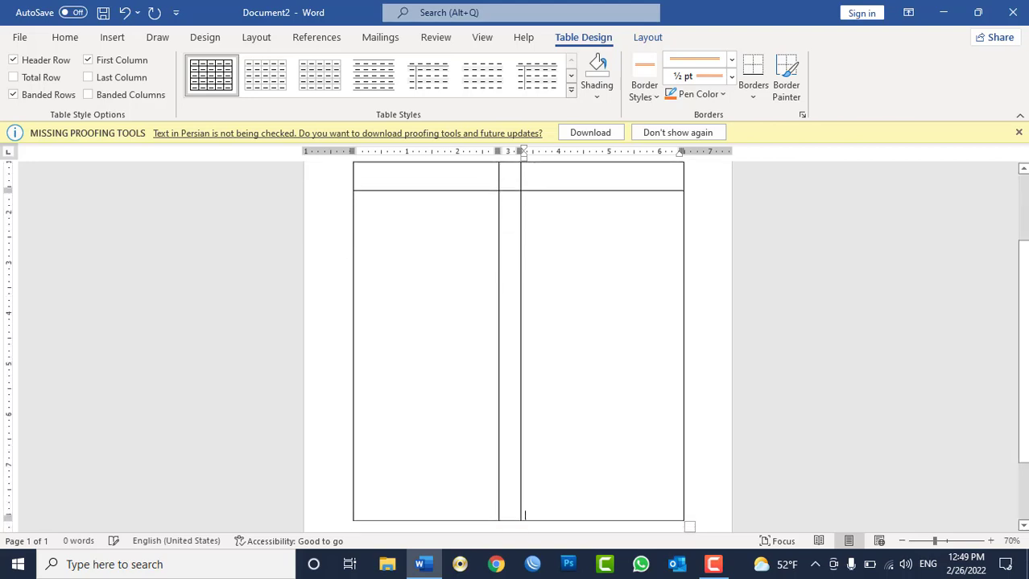
pyautogui.scroll(5, 562, 170)
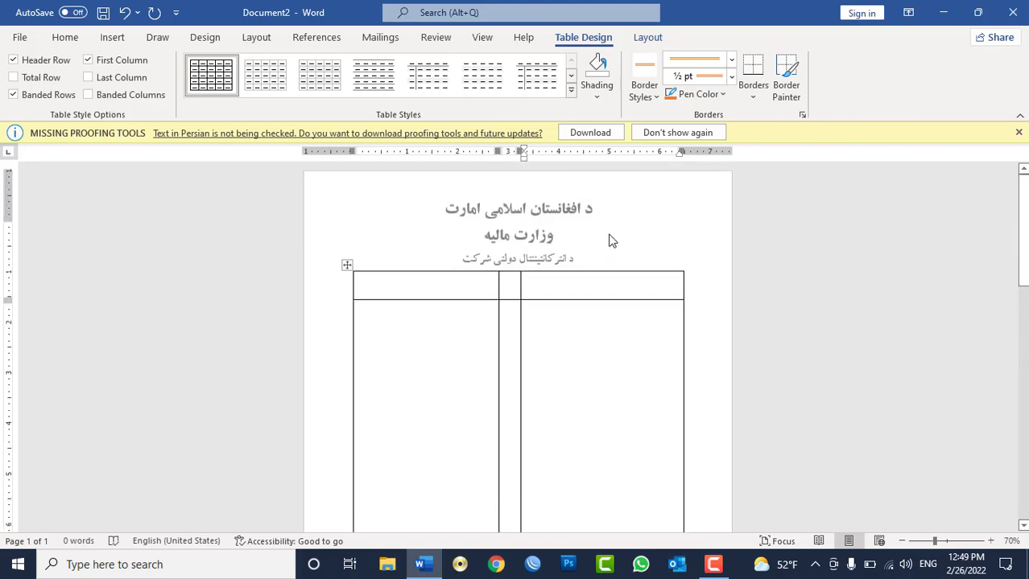
# - Type the Persian proposal, date and orders headings across the top row, then select it
pyautogui.hotkey('alt', 'shift')
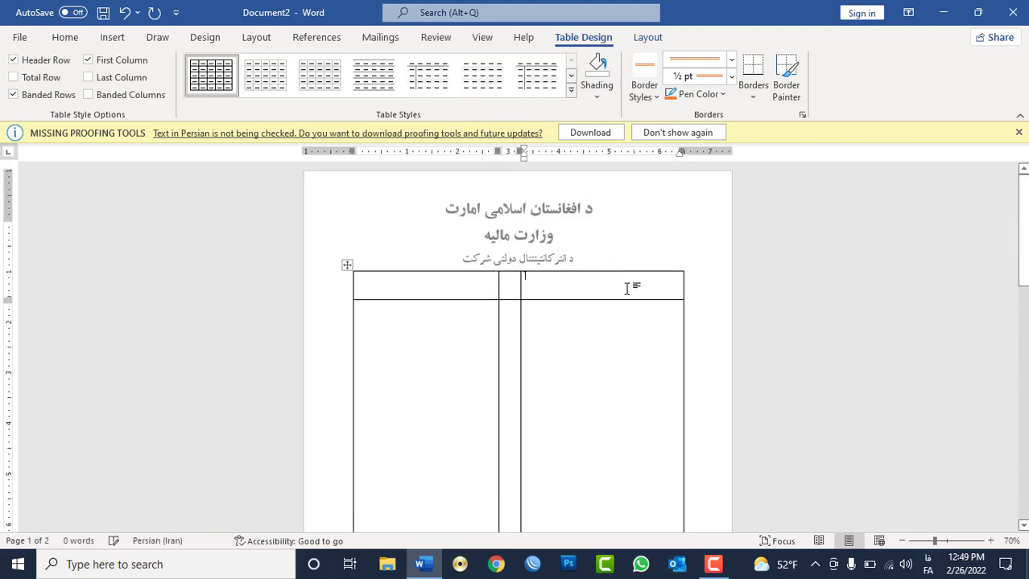
pyautogui.write('ب')
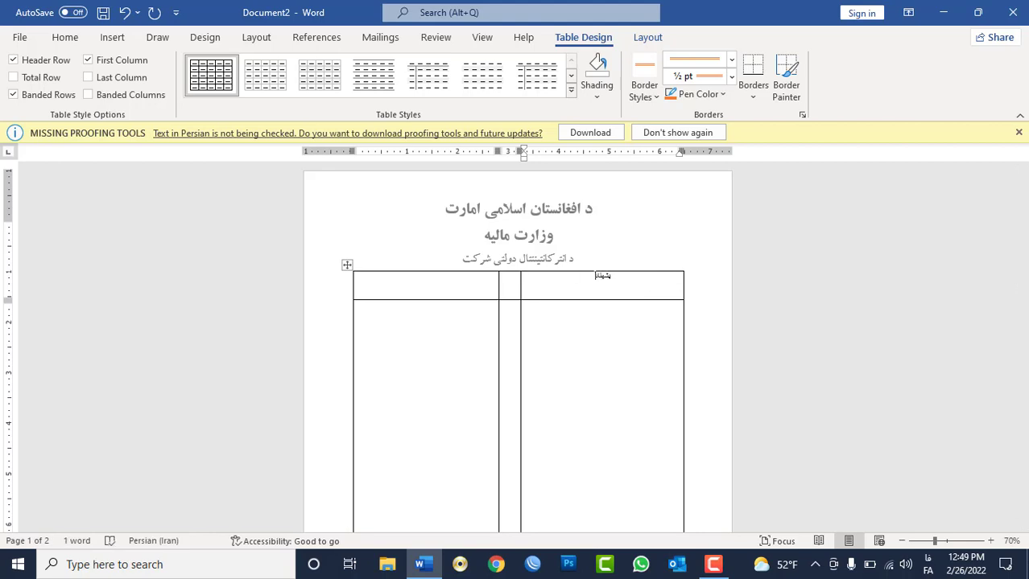
pyautogui.click(507, 289)
pyautogui.write('ن')
pyautogui.click(472, 292)
pyautogui.write('احکام')
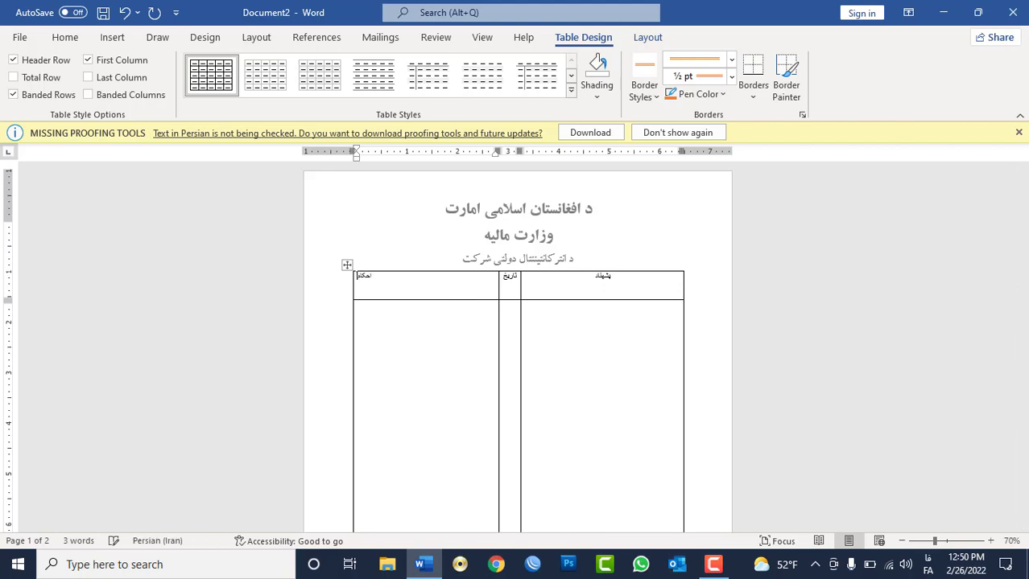
pyautogui.moveTo(459, 287); pyautogui.dragTo(600, 285)
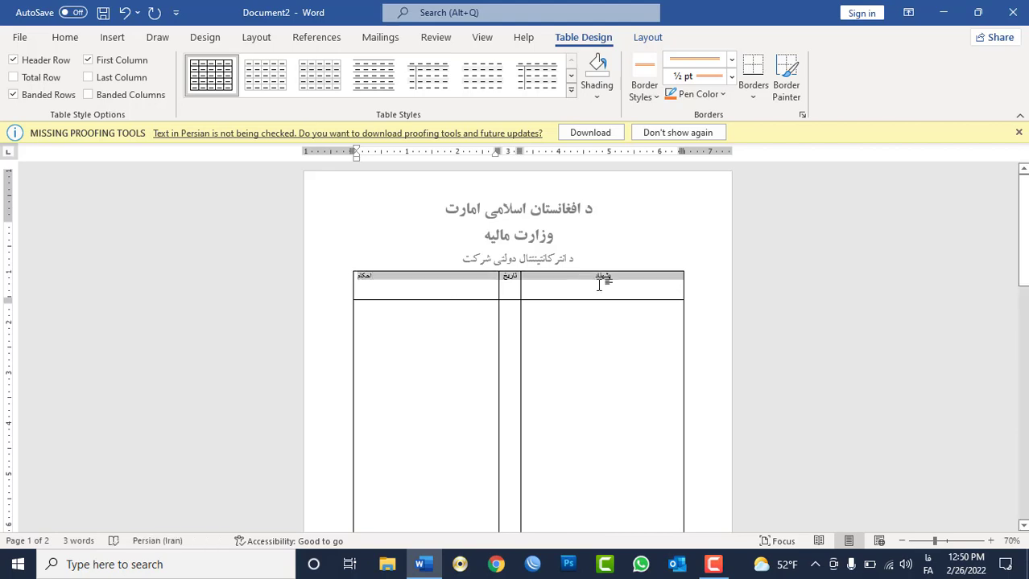
# - Centre and enlarge the top-row headings and correct the spelling of پشنهاد
pyautogui.click(647, 38)
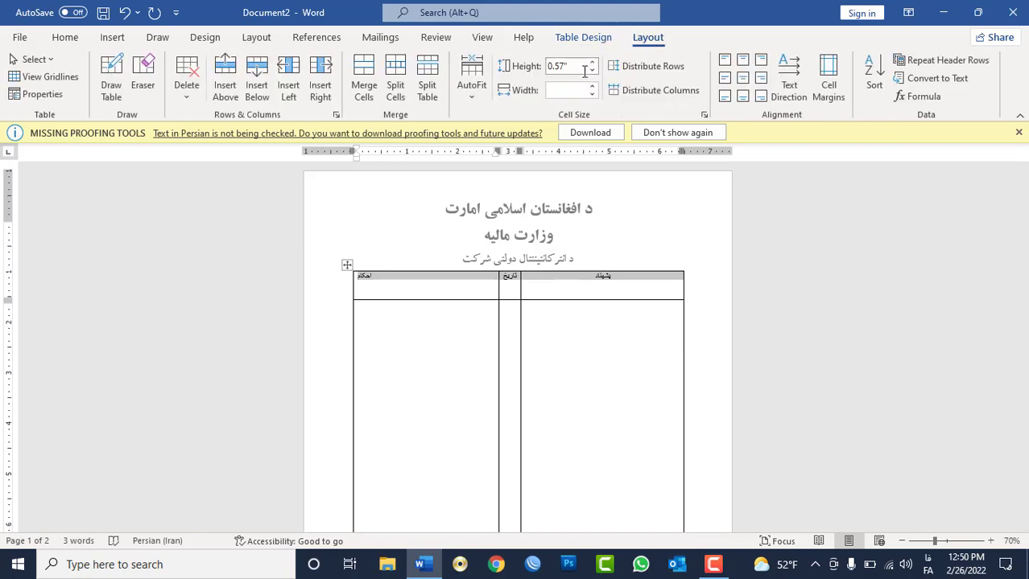
pyautogui.click(745, 78)
pyautogui.hotkey('ctrl', ']')
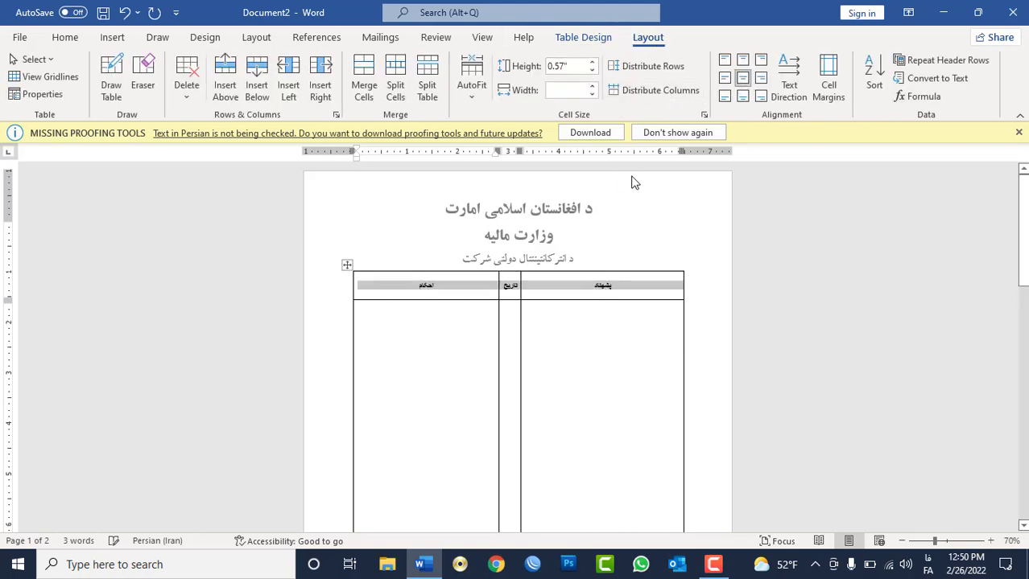
pyautogui.hotkey('ctrl', ']')
pyautogui.hotkey('ctrl', ']')
pyautogui.hotkey('ctrl', ']')
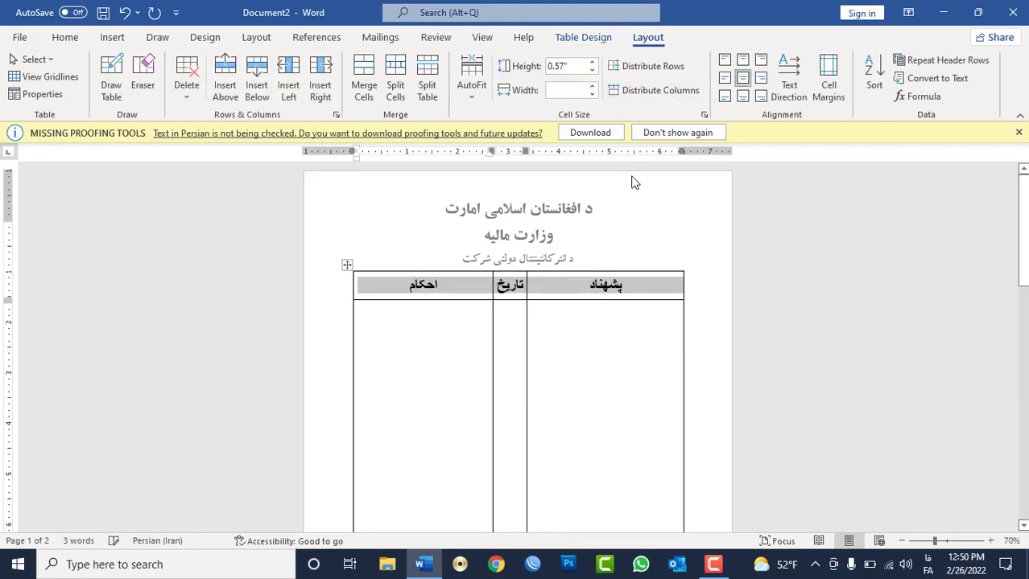
pyautogui.click(616, 292)
pyautogui.moveTo(615, 290); pyautogui.dragTo(607, 290)
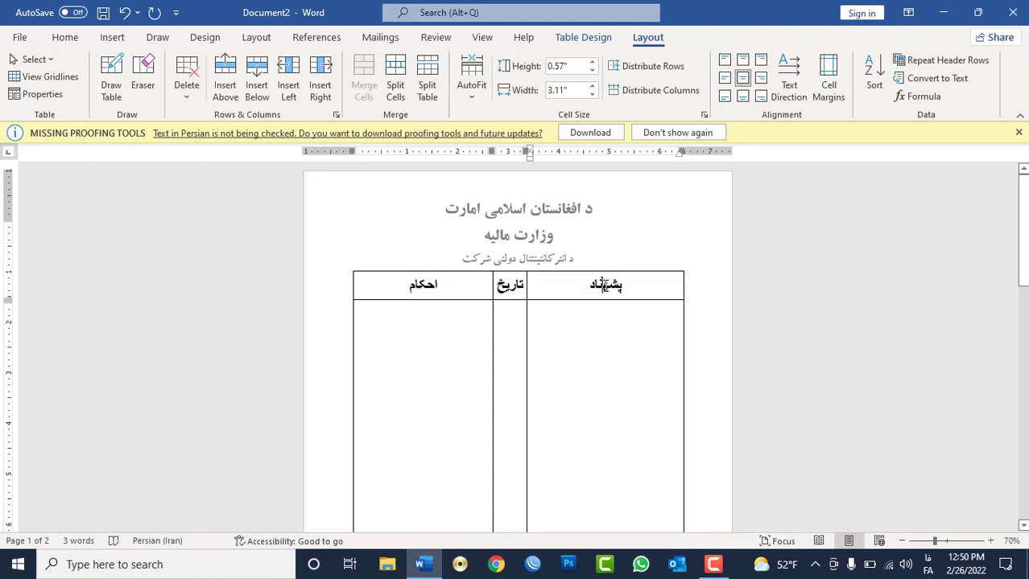
pyautogui.write('یشن')
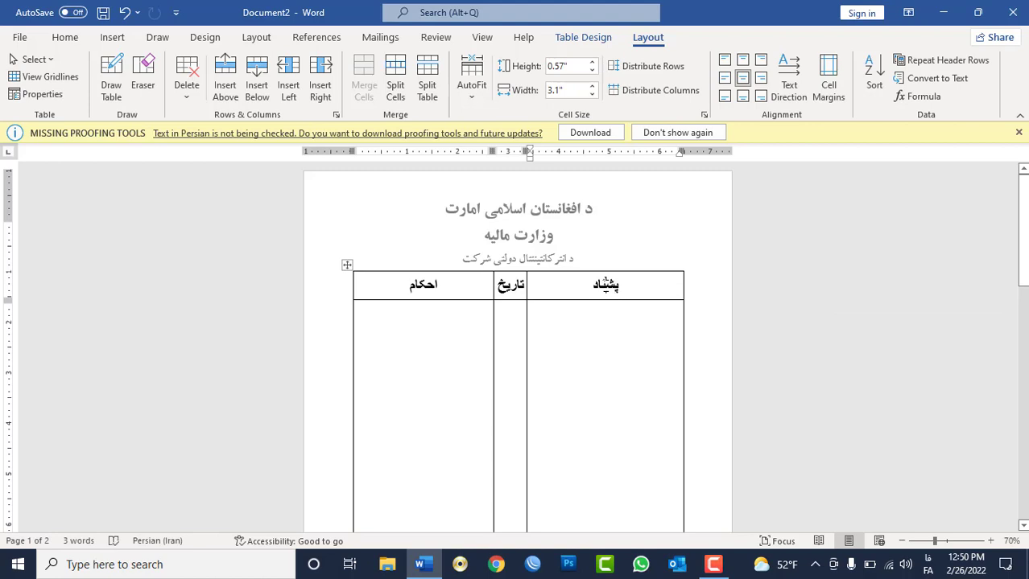
pyautogui.write('ه')
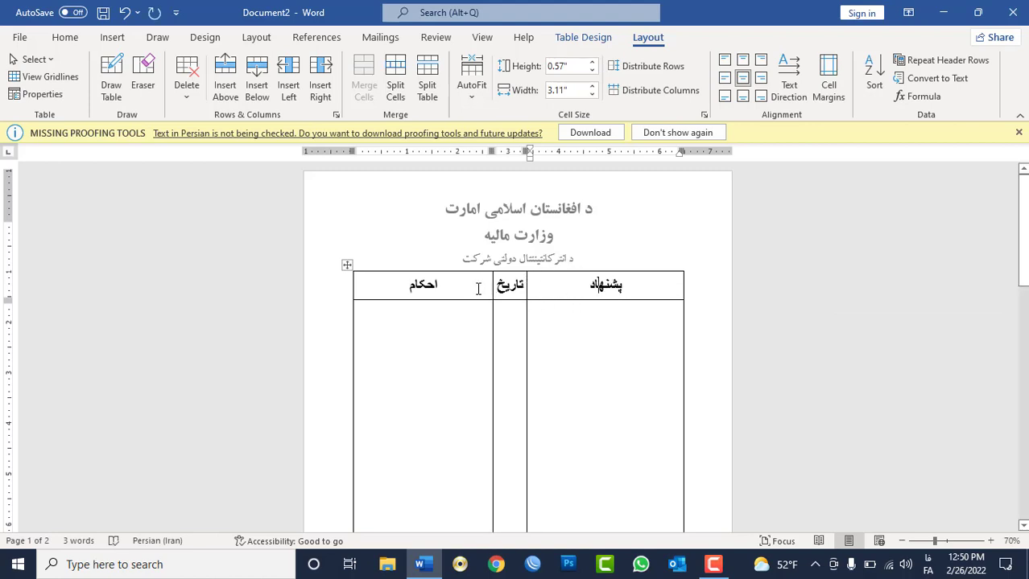
# - Make the تاریخ heading vertical, narrow its column, and adjust the header row height
pyautogui.keyDown('ctrl'); pyautogui.scroll(3, 564, 277); pyautogui.keyUp('ctrl')
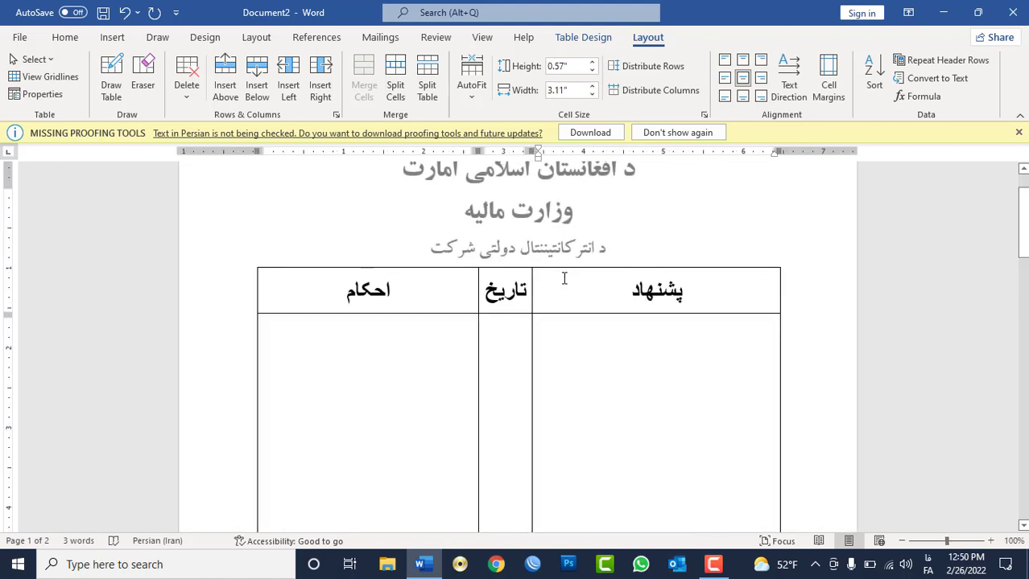
pyautogui.doubleClick(520, 286)
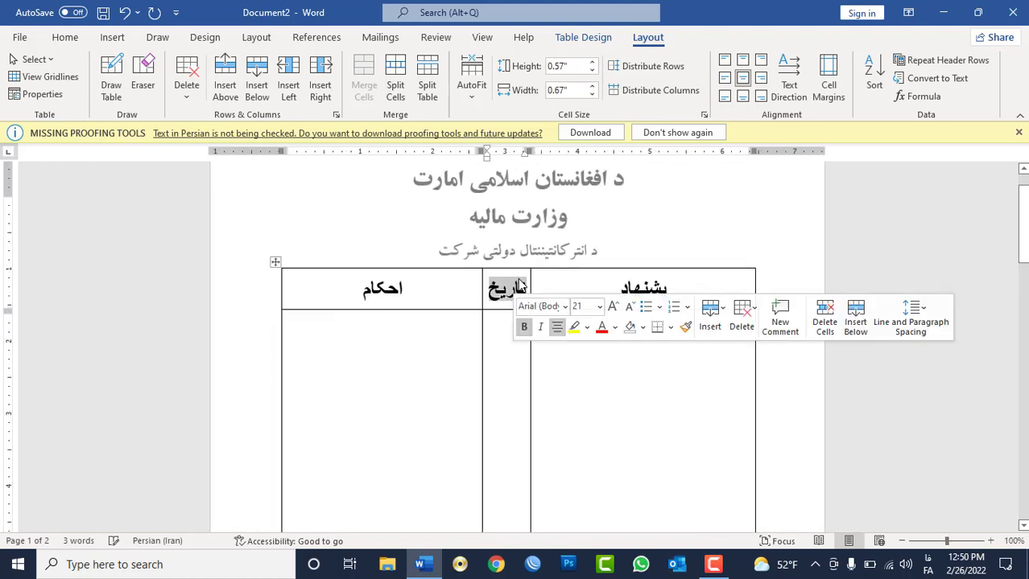
pyautogui.click(791, 89)
pyautogui.click(793, 90)
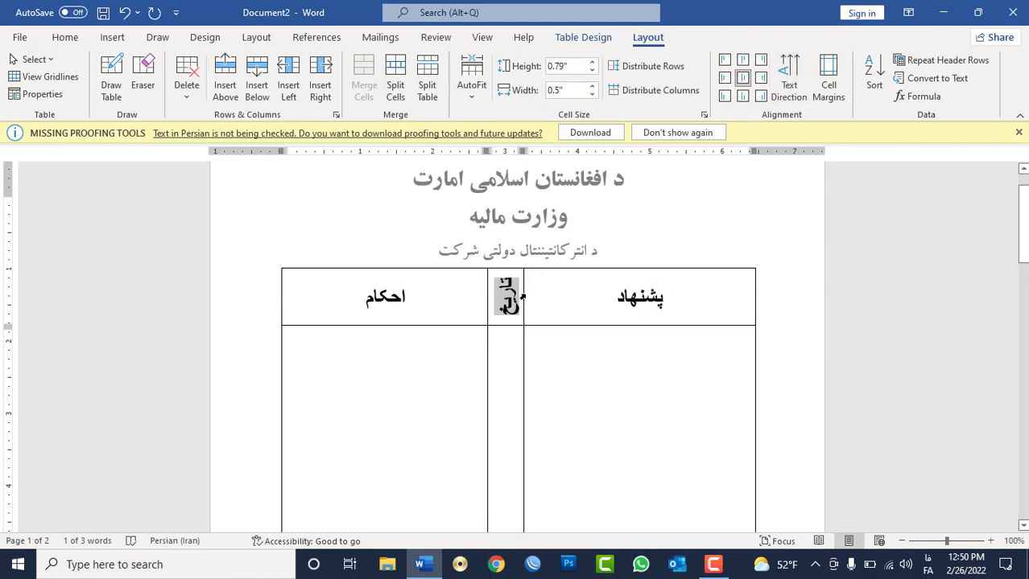
pyautogui.moveTo(521, 299); pyautogui.dragTo(519, 300)
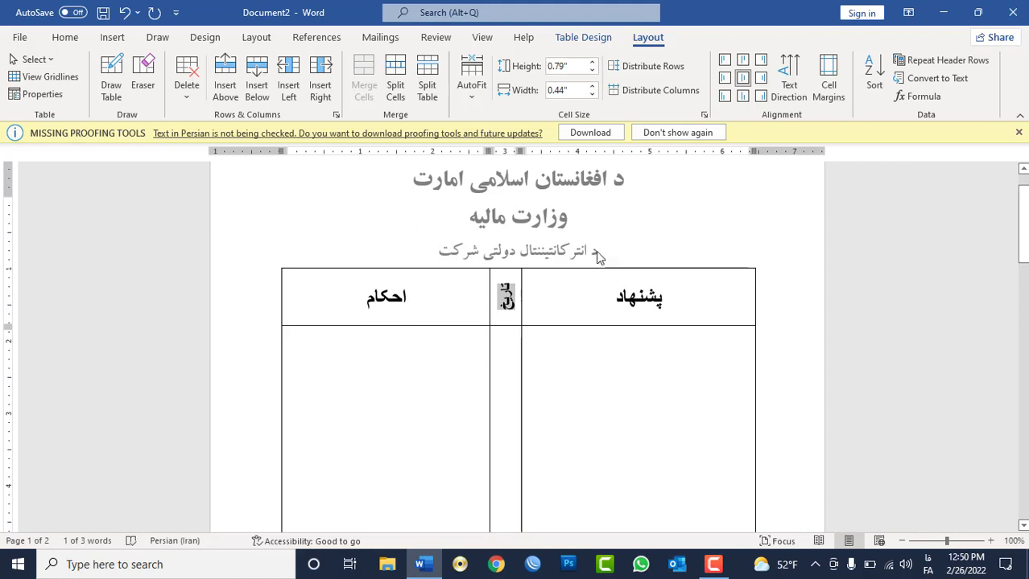
pyautogui.click(445, 313)
pyautogui.moveTo(489, 299); pyautogui.dragTo(493, 300)
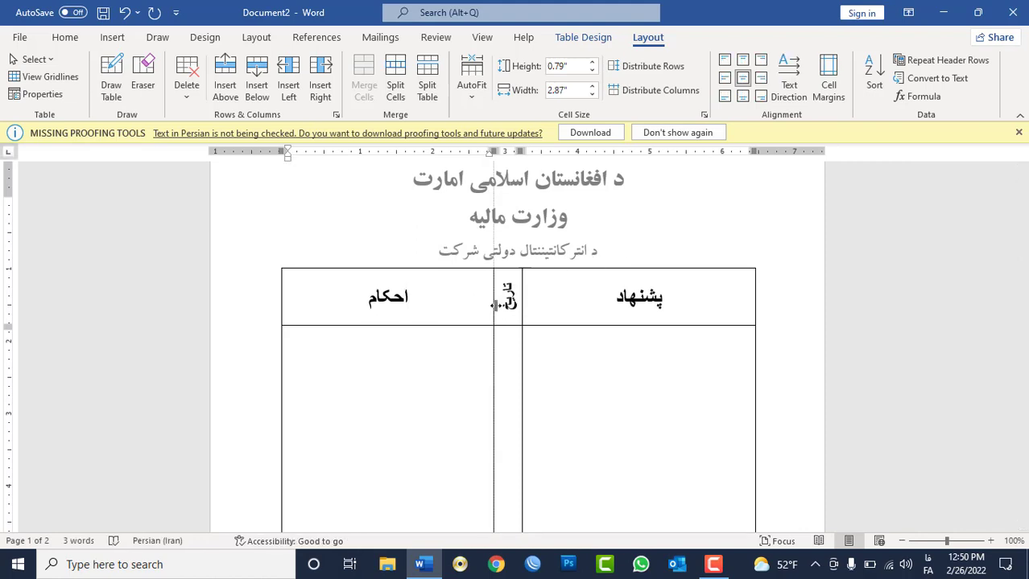
pyautogui.click(521, 312)
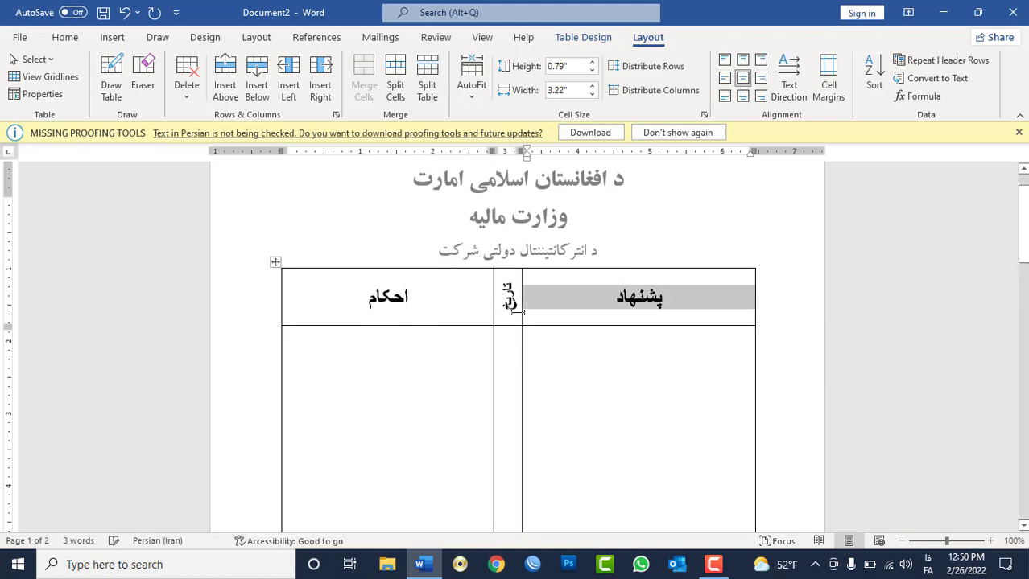
pyautogui.click(516, 314)
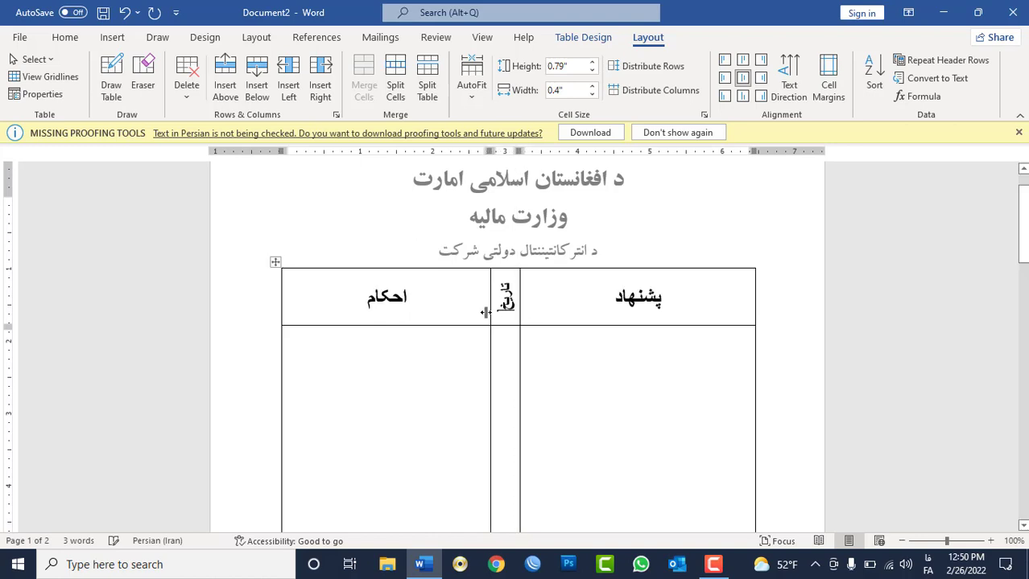
pyautogui.moveTo(432, 325); pyautogui.dragTo(433, 305)
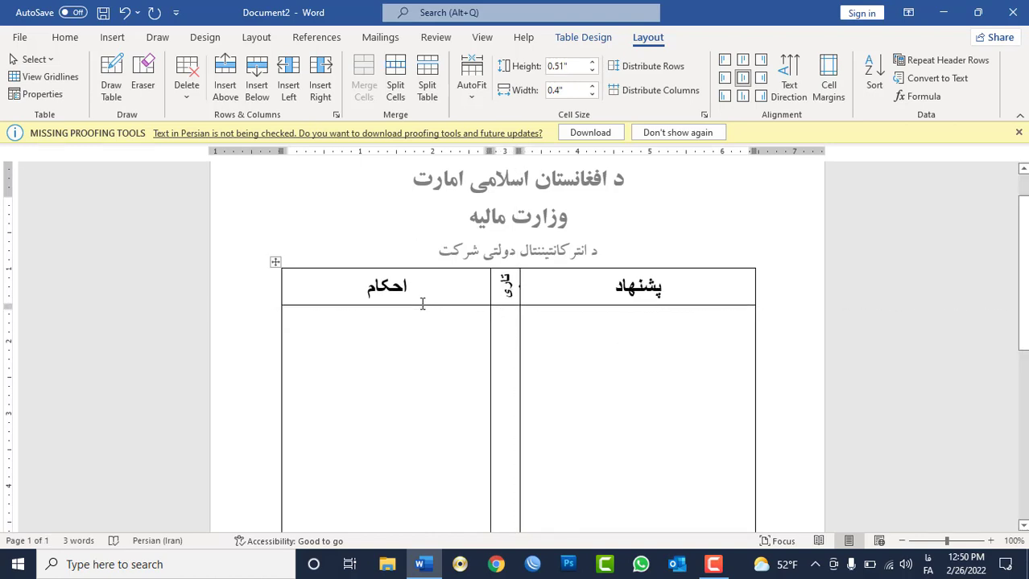
pyautogui.moveTo(420, 304); pyautogui.dragTo(420, 314)
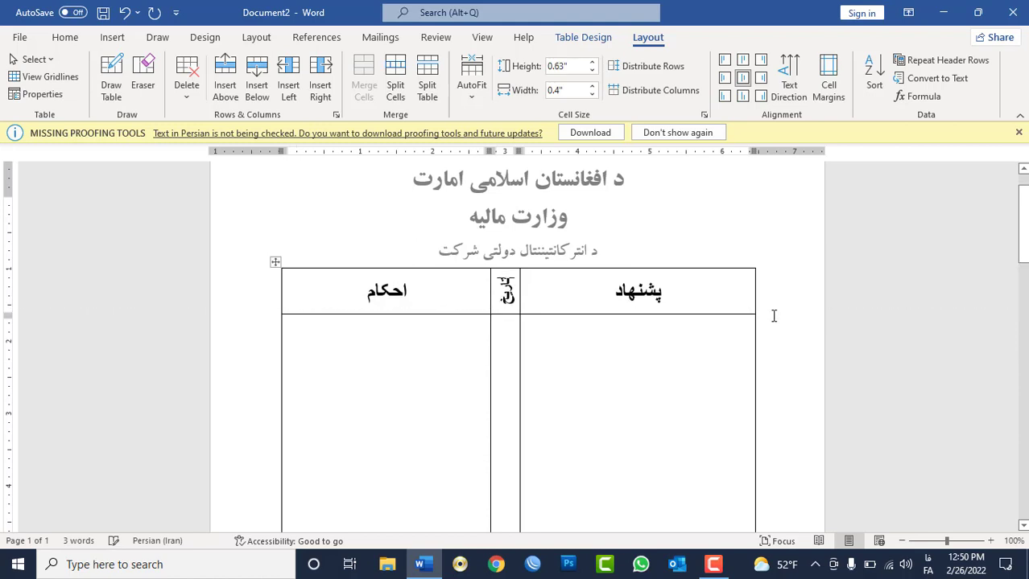
# - Shade the whole header row grey
pyautogui.moveTo(747, 301); pyautogui.dragTo(415, 301)
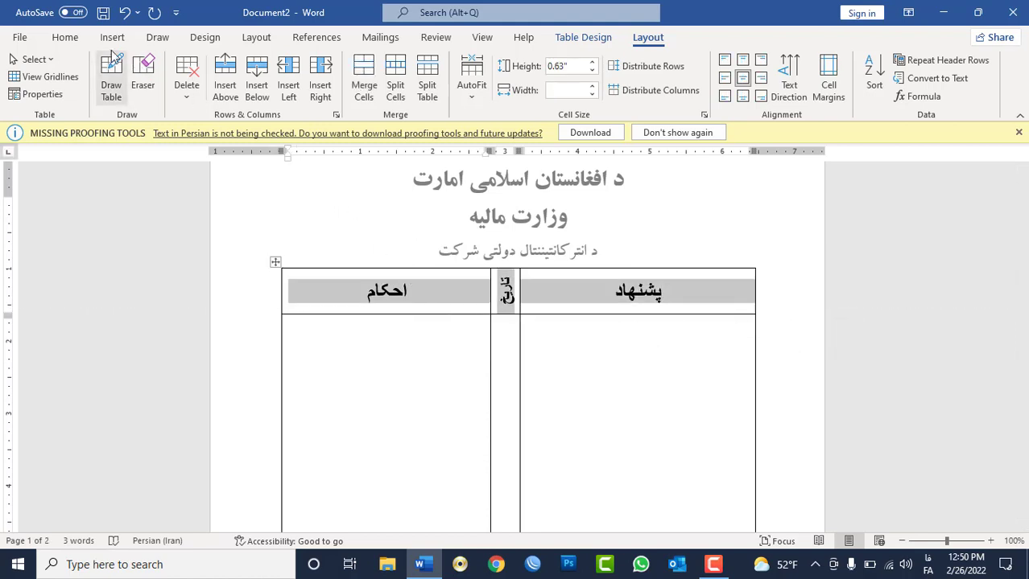
pyautogui.click(65, 37)
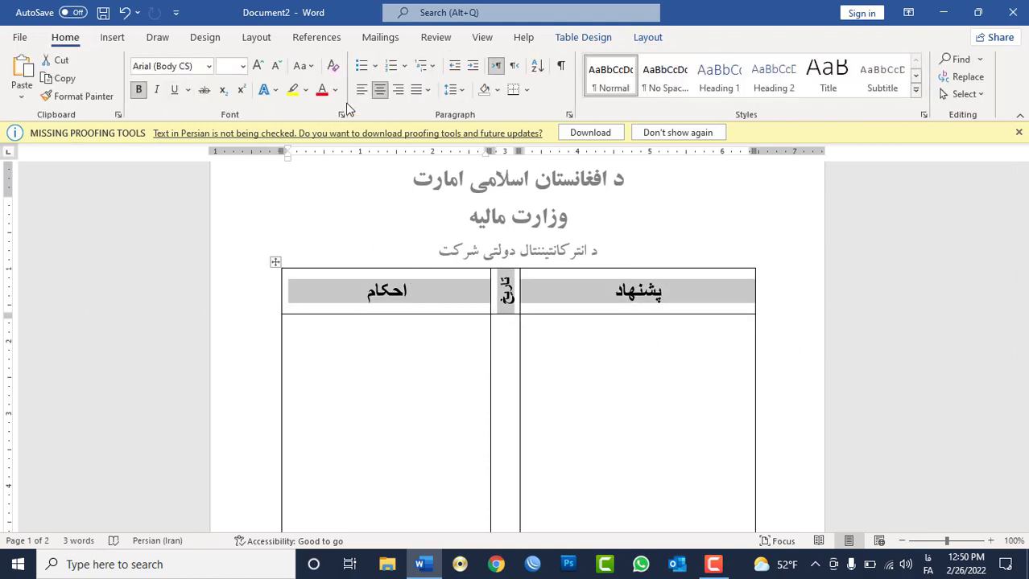
pyautogui.click(497, 90)
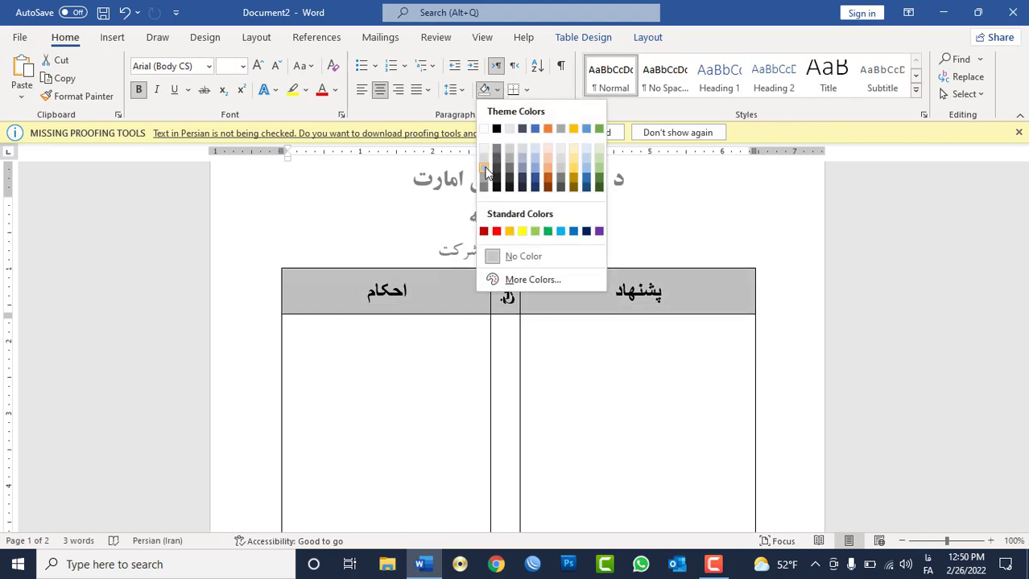
pyautogui.click(483, 167)
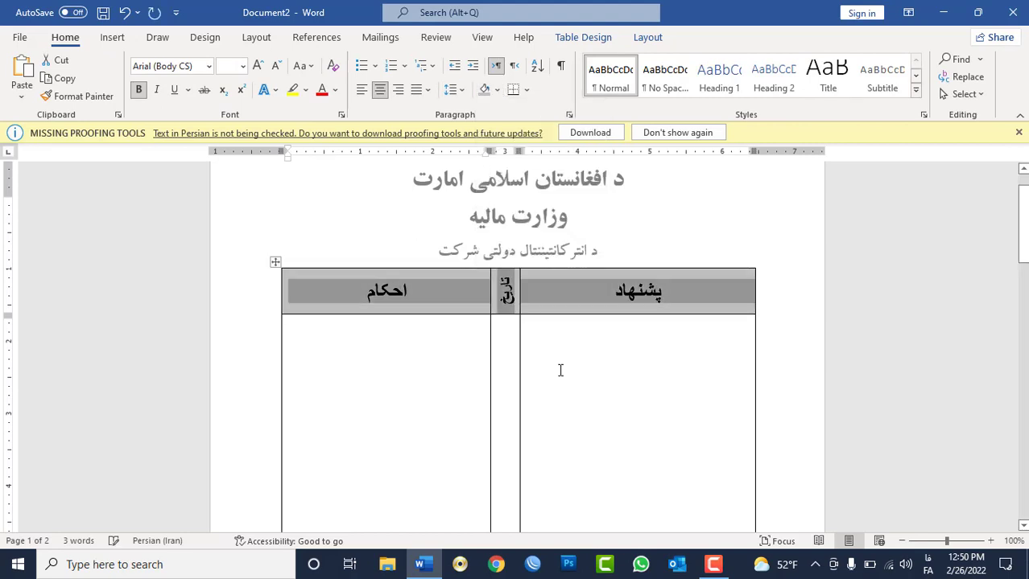
# - Lengthen the table's last row down the page, undoing an accidental table resize
pyautogui.click(668, 416)
pyautogui.scroll(-3, 684, 393)
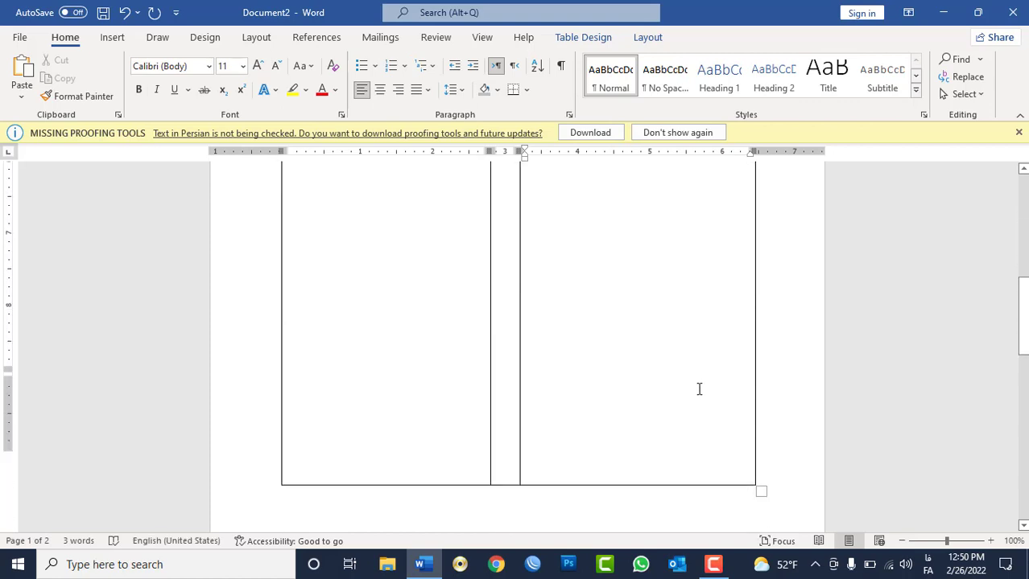
pyautogui.scroll(3, 700, 387)
pyautogui.scroll(-6, 700, 389)
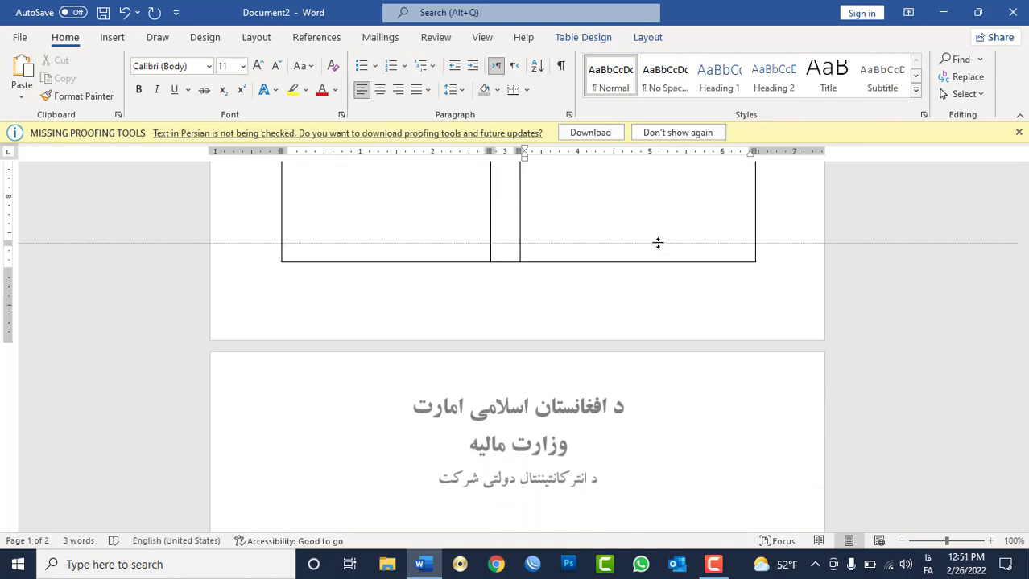
pyautogui.moveTo(660, 261); pyautogui.dragTo(658, 329)
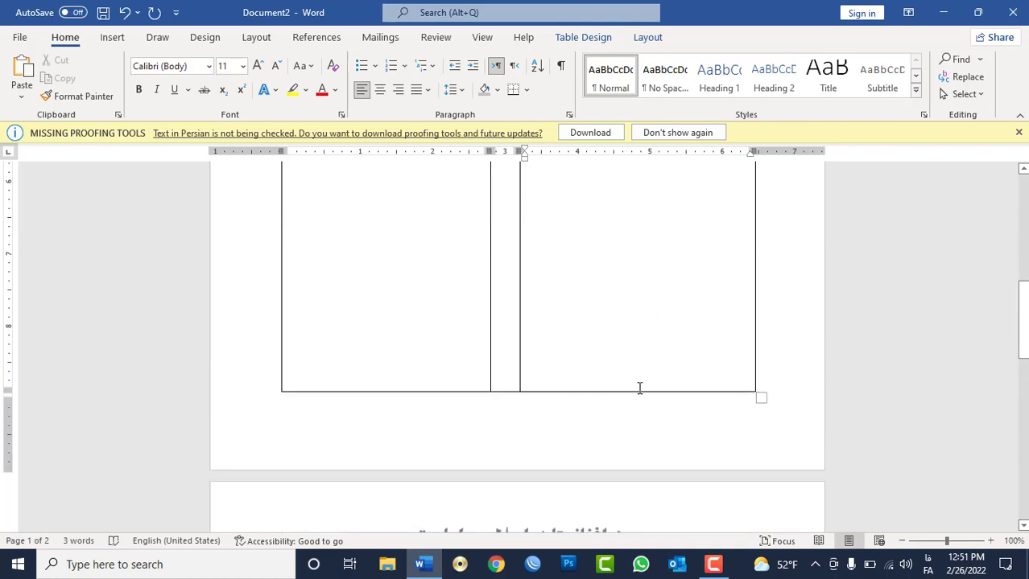
pyautogui.moveTo(639, 391); pyautogui.dragTo(638, 363)
pyautogui.moveTo(759, 396); pyautogui.dragTo(741, 377)
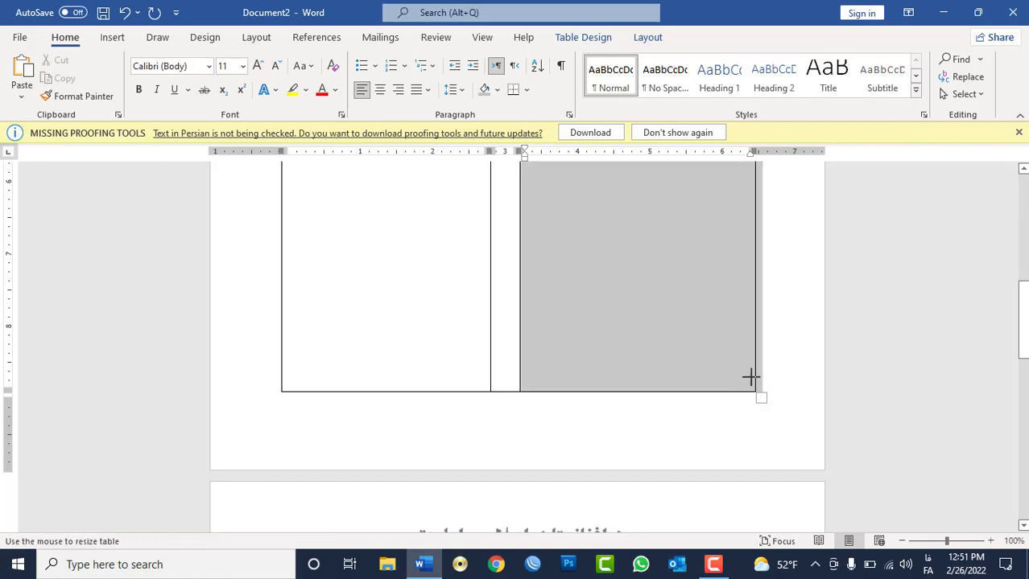
pyautogui.click(719, 375)
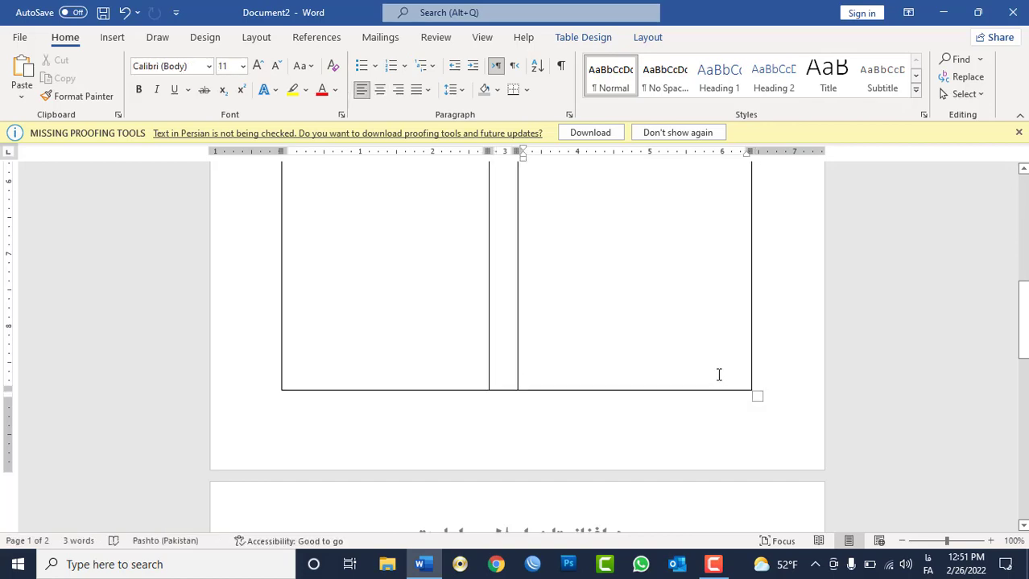
pyautogui.hotkey('ctrl', 'z')
pyautogui.scroll(5, 738, 469)
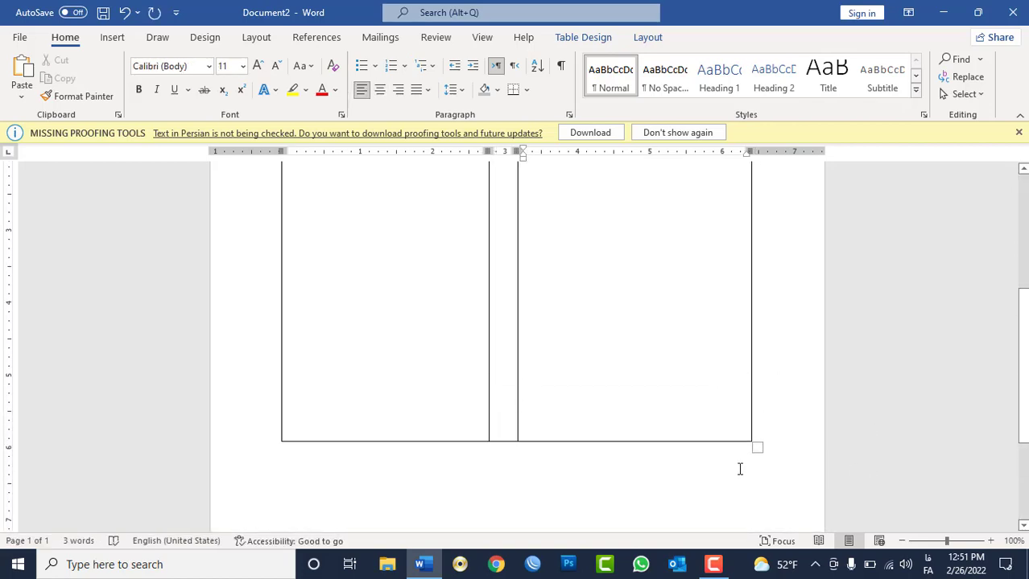
pyautogui.scroll(1, 739, 468)
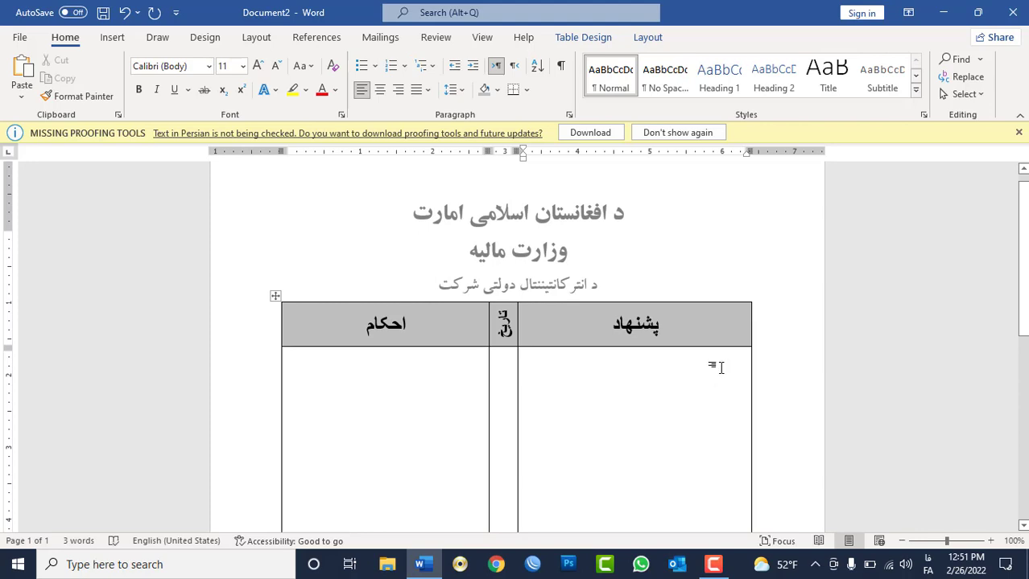
pyautogui.click(397, 380)
pyautogui.click(20, 37)
# - Save the letterhead to the Desktop as Word document 'پیشنهاد شماره 1'
pyautogui.click(65, 210)
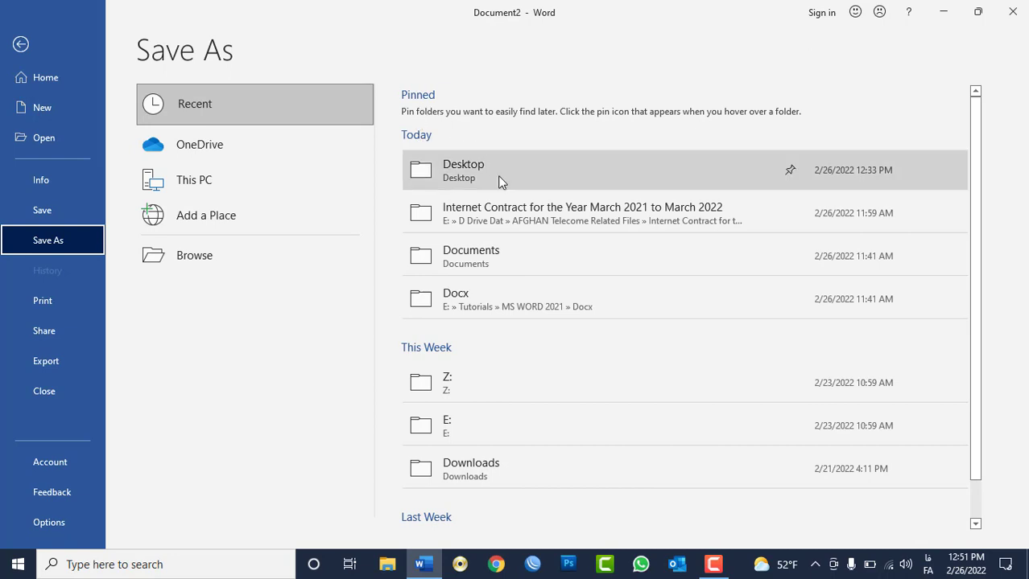
pyautogui.scroll(-1, 564, 281)
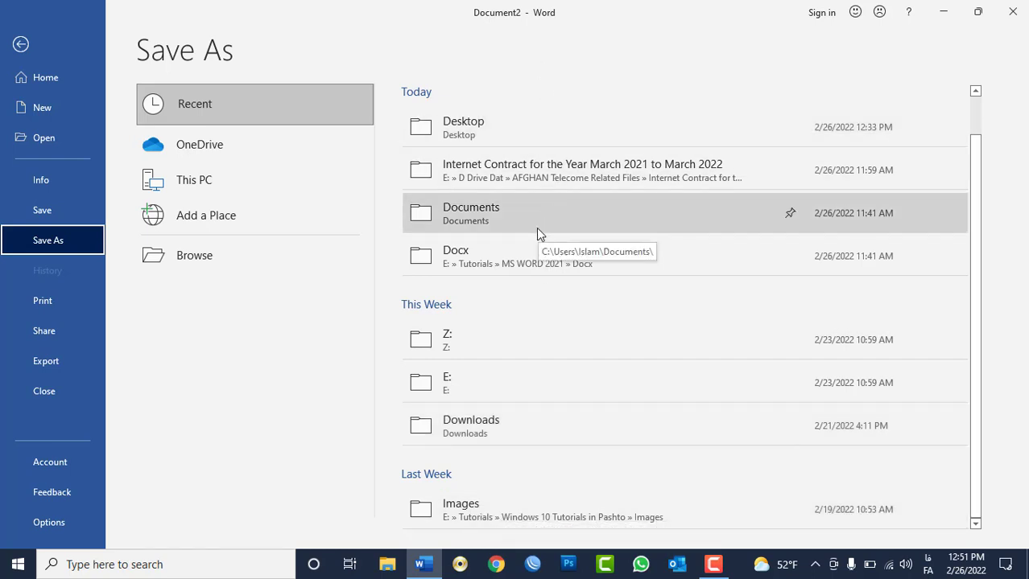
pyautogui.click(281, 265)
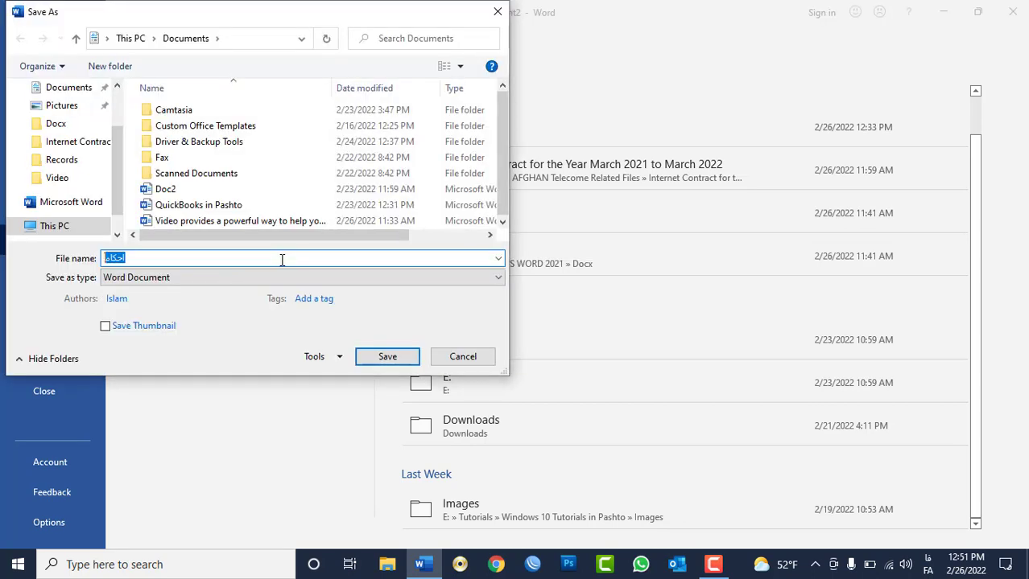
pyautogui.scroll(1, 32, 113)
pyautogui.click(63, 118)
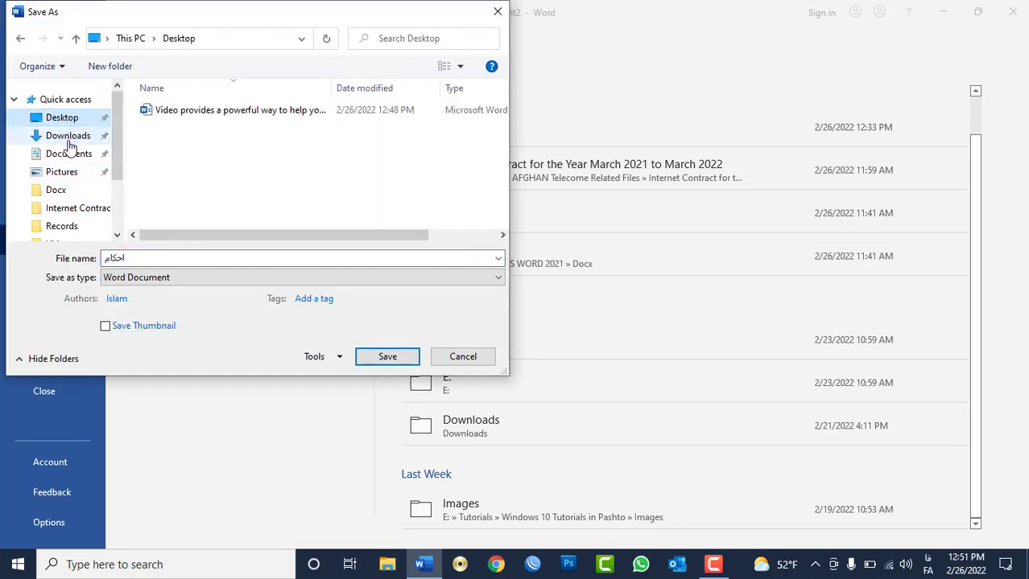
pyautogui.doubleClick(136, 258)
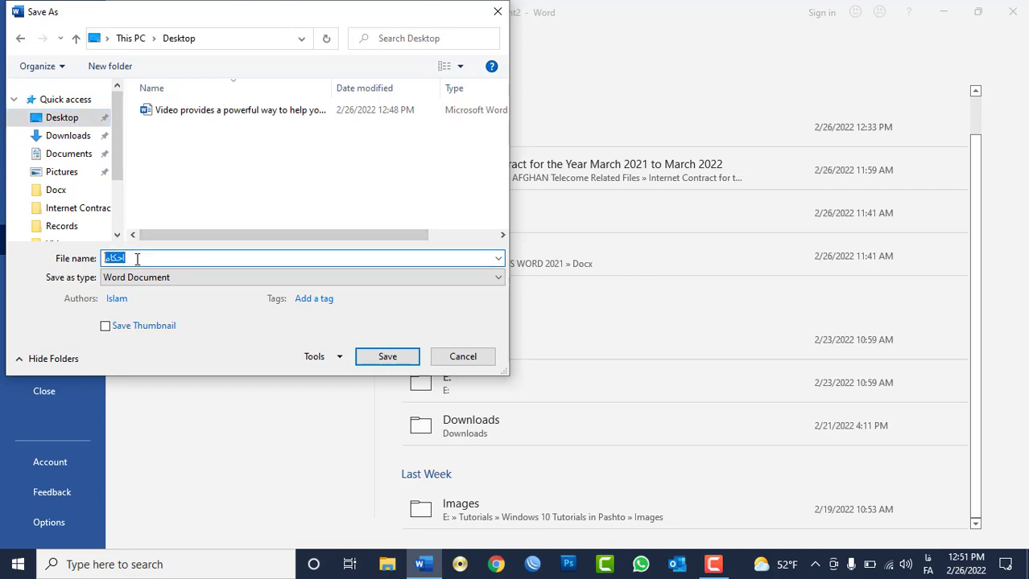
pyautogui.write('ب')
pyautogui.write('اد')
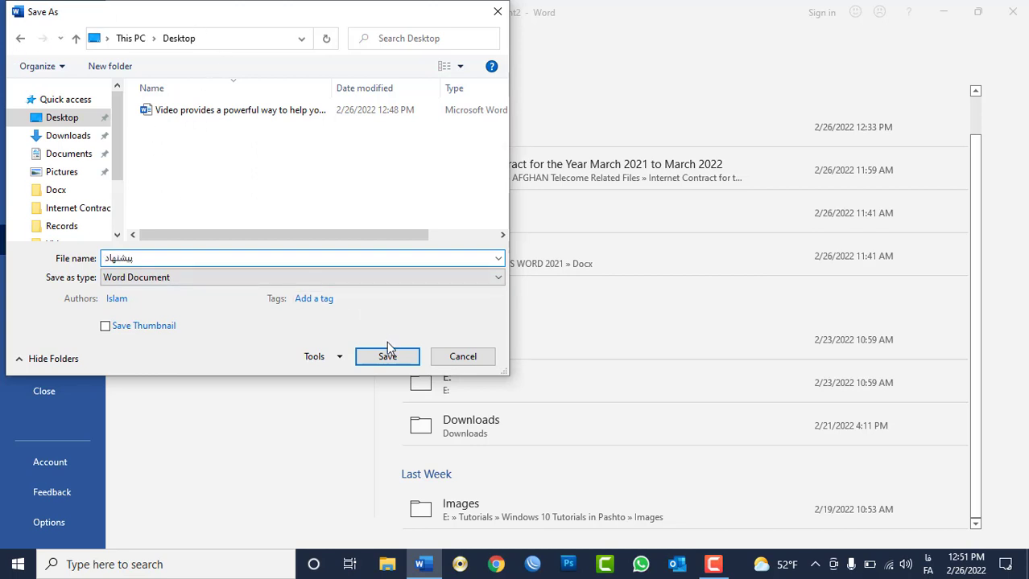
pyautogui.write(' شماره 1')
pyautogui.click(386, 356)
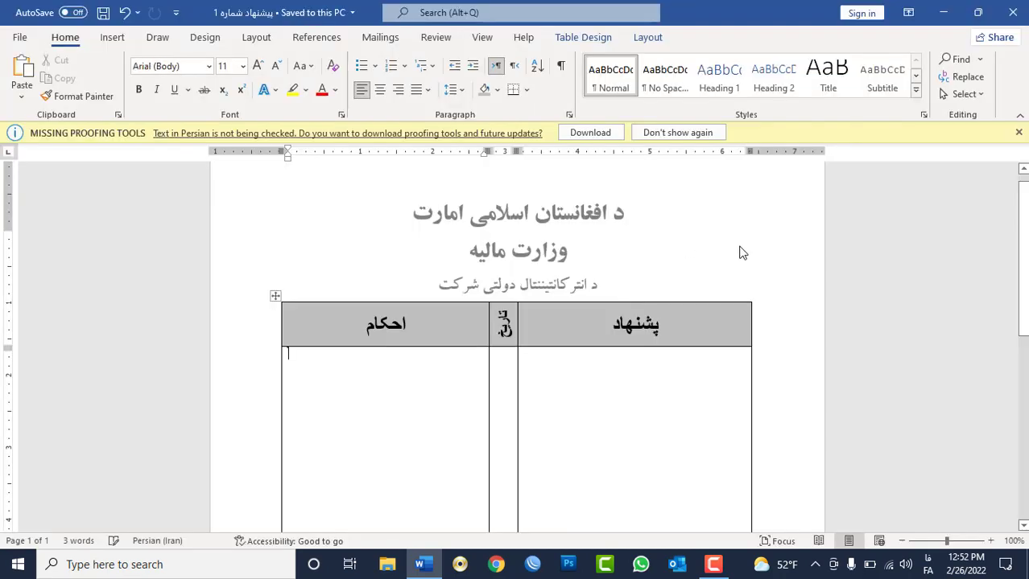
# - Copy the entire letterhead and paste it into a new blank document
pyautogui.scroll(1, 674, 230)
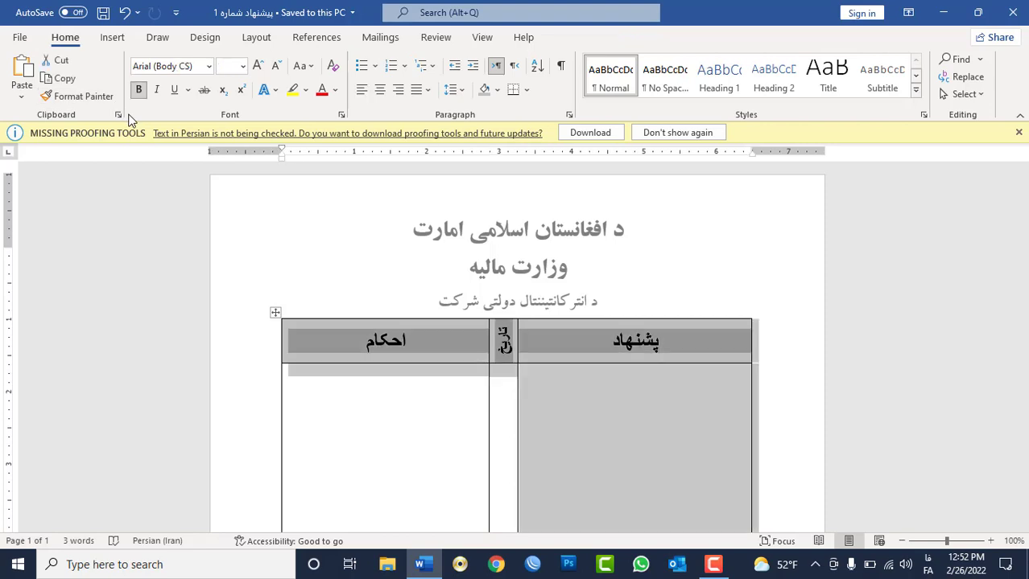
pyautogui.hotkey('ctrl', 'a')
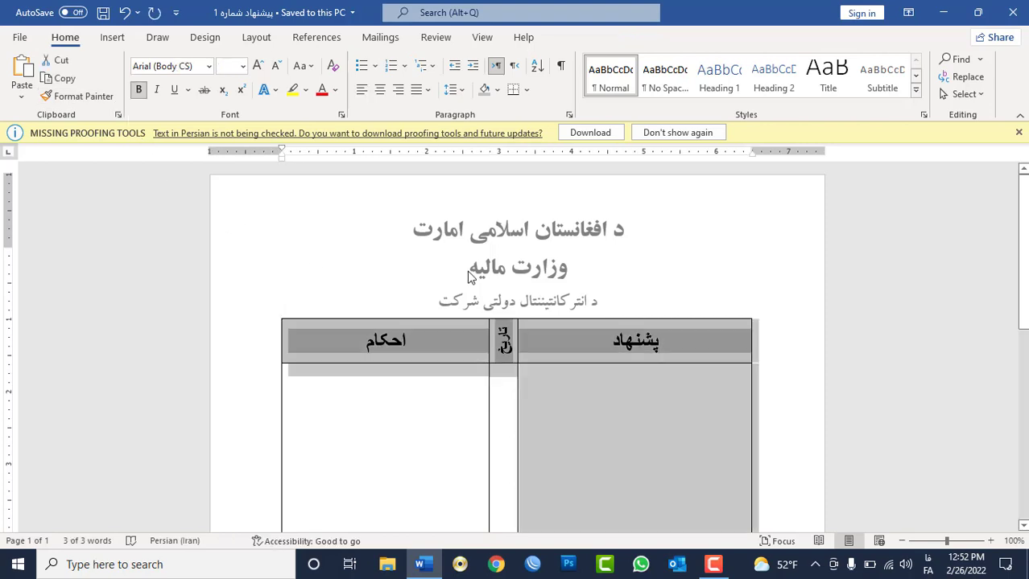
pyautogui.hotkey('ctrl', 'c')
pyautogui.hotkey('ctrl', 'n')
pyautogui.hotkey('ctrl', 'v')
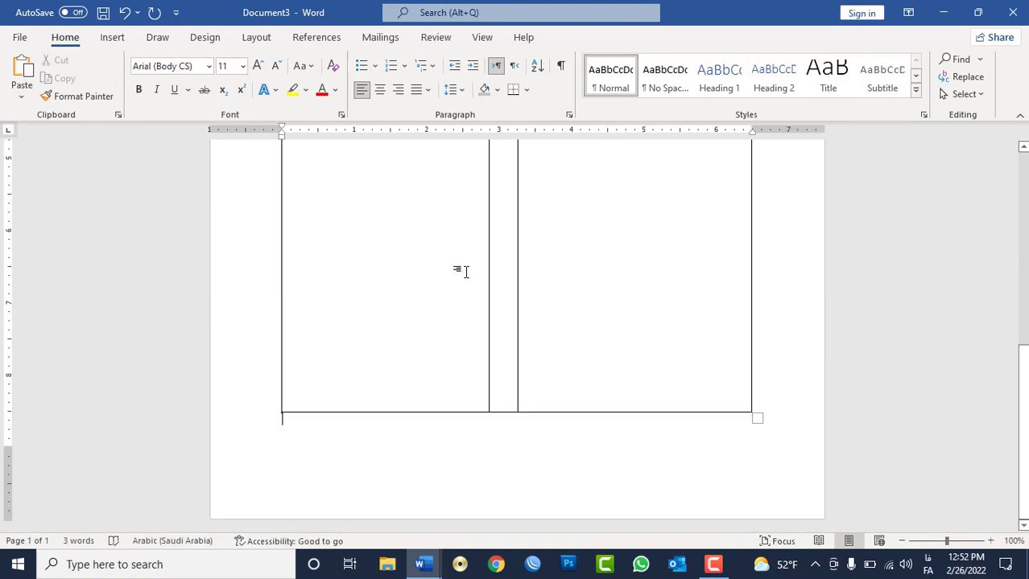
# - Switch back to the original Persian document and close it
pyautogui.moveTo(420, 564)
pyautogui.click(393, 489)
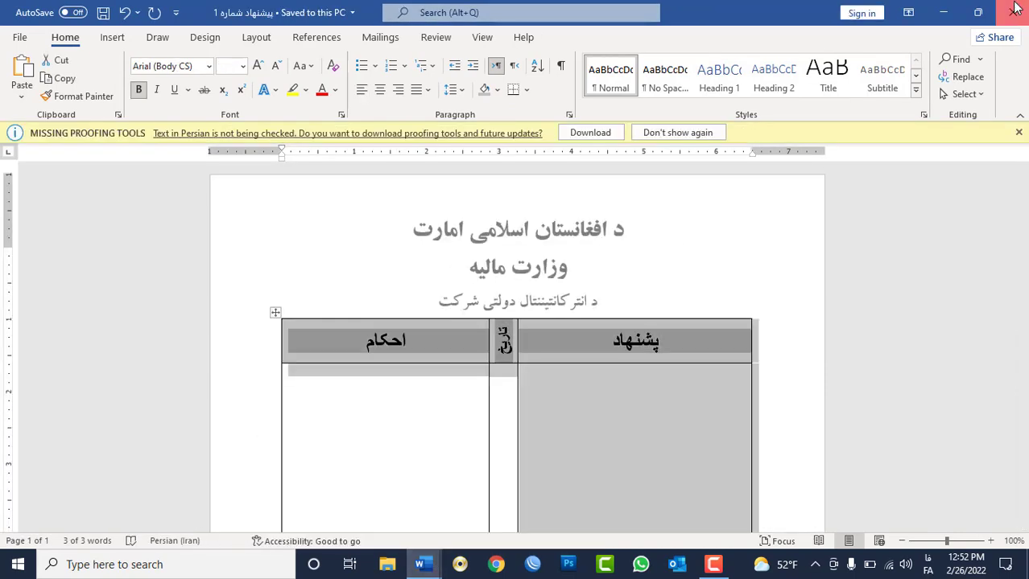
pyautogui.click(1012, 11)
# - Point the copy's Save As dialog at the Desktop with file name 'پیشنهاد شماره 2'
pyautogui.click(19, 37)
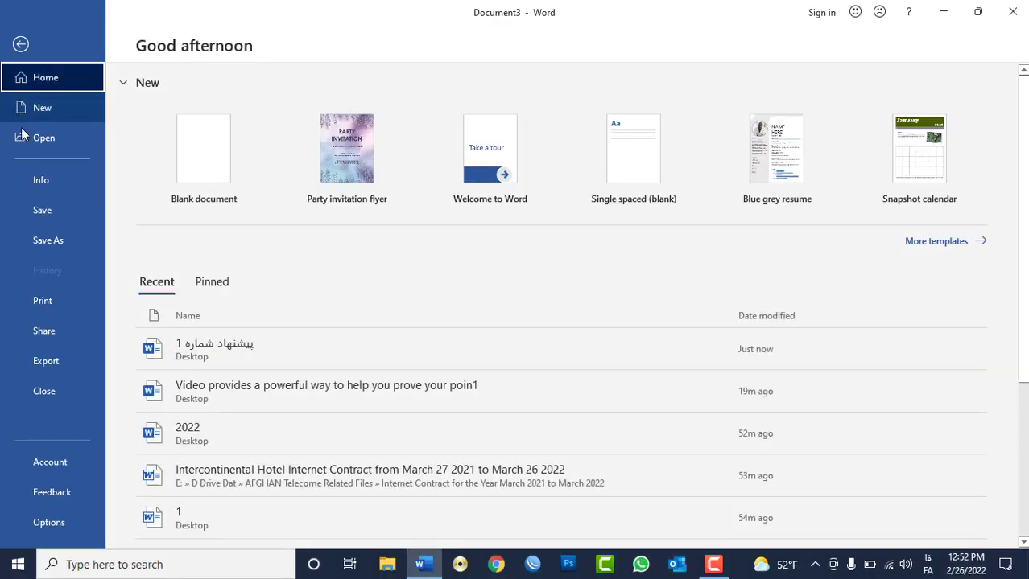
pyautogui.click(53, 211)
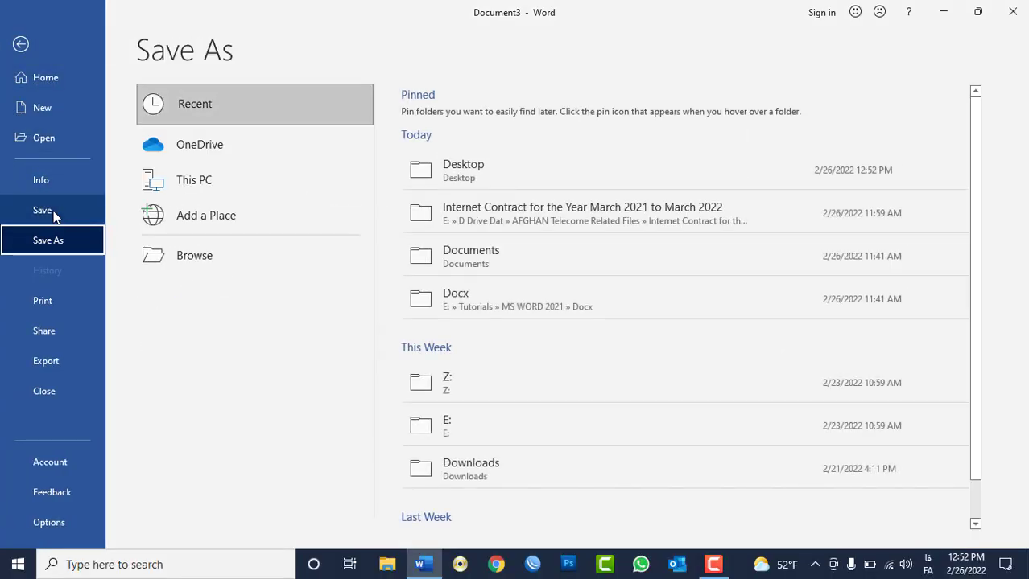
pyautogui.click(213, 252)
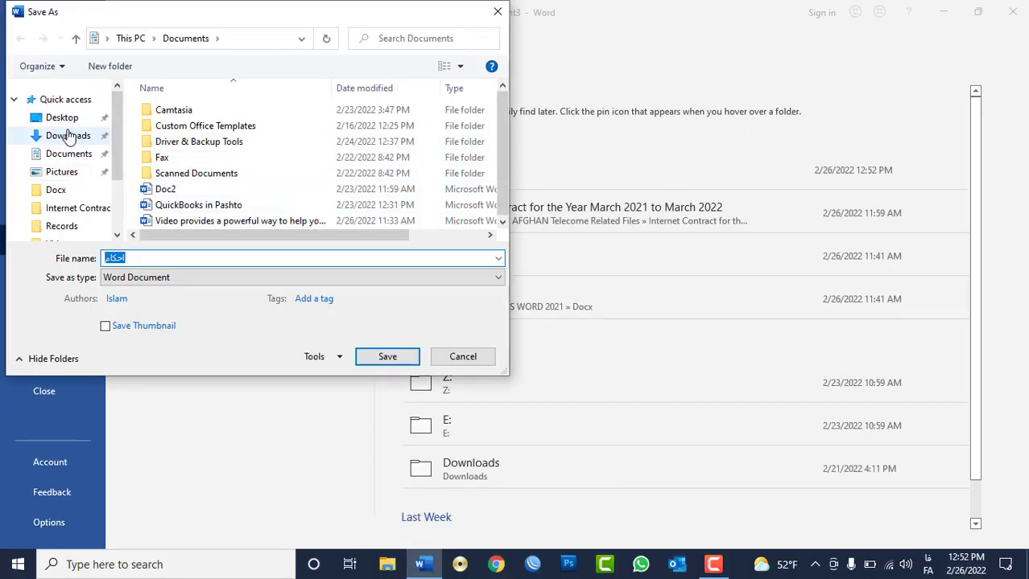
pyautogui.click(63, 118)
pyautogui.click(192, 112)
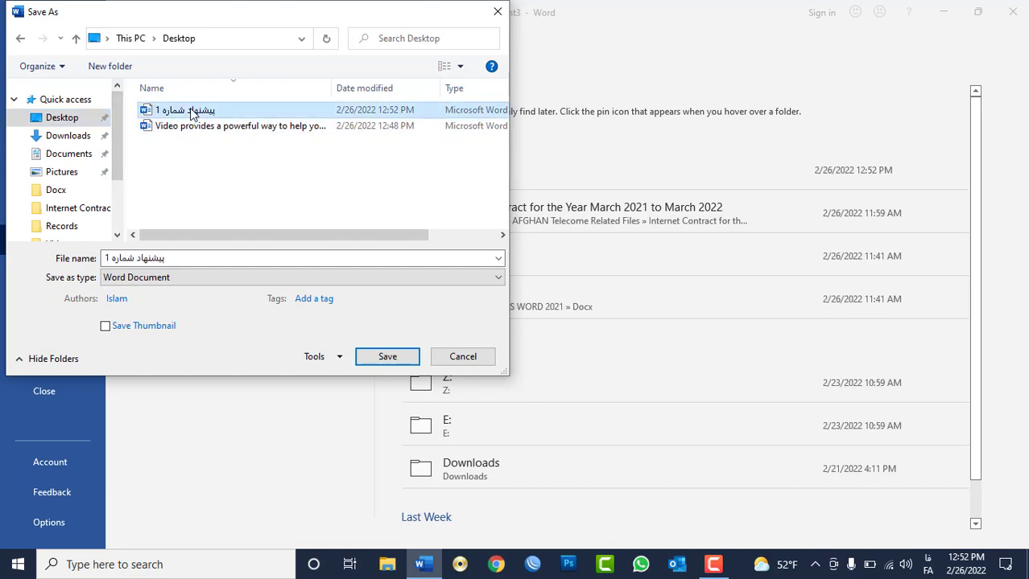
pyautogui.click(107, 260)
pyautogui.click(107, 259)
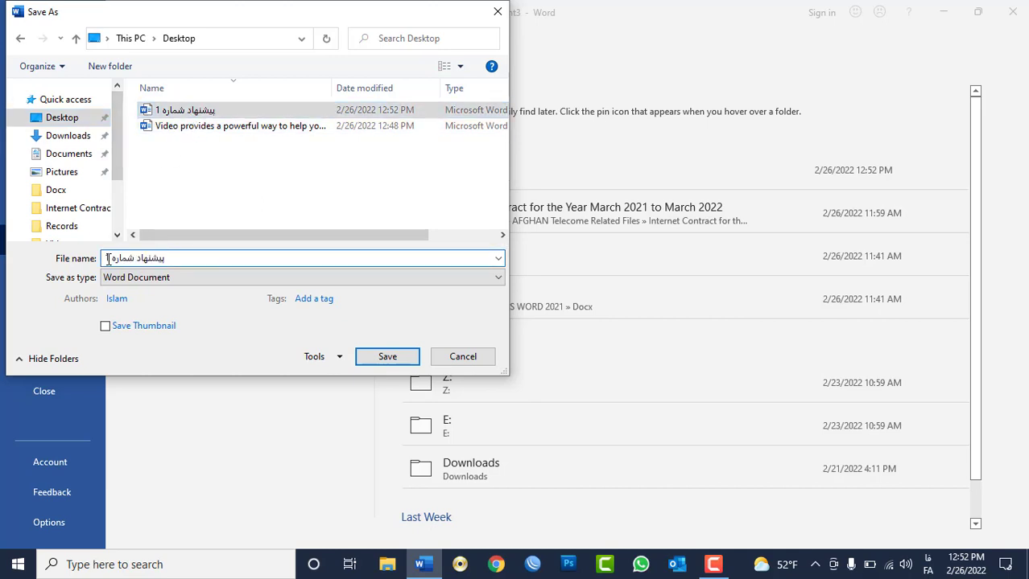
pyautogui.doubleClick(107, 259)
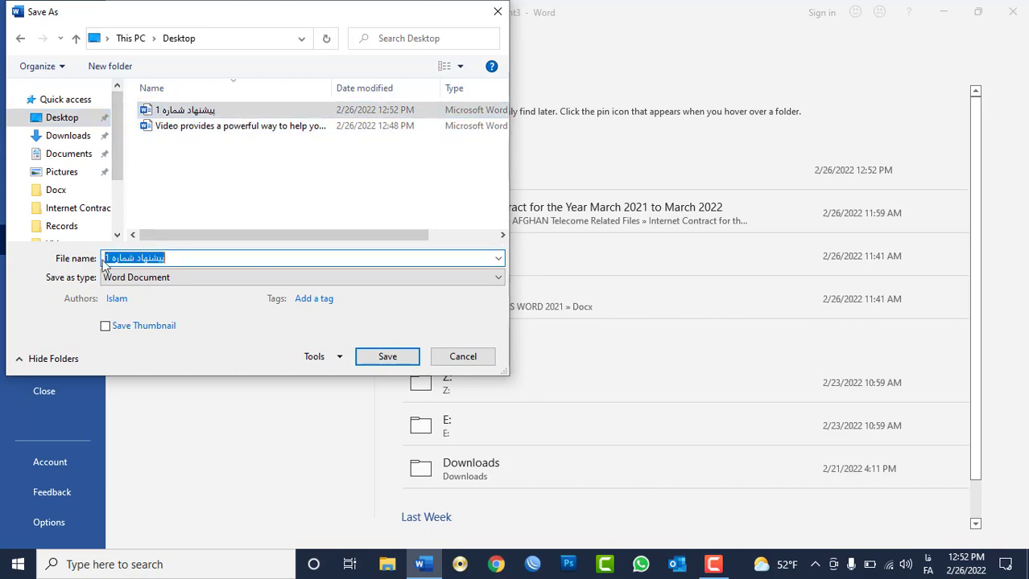
pyautogui.click(107, 259)
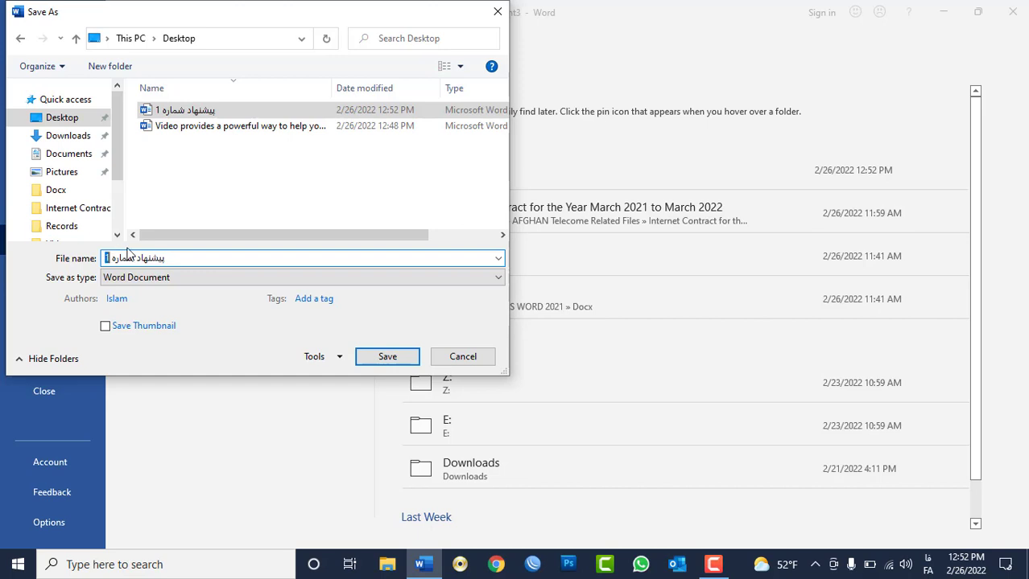
pyautogui.write('2')
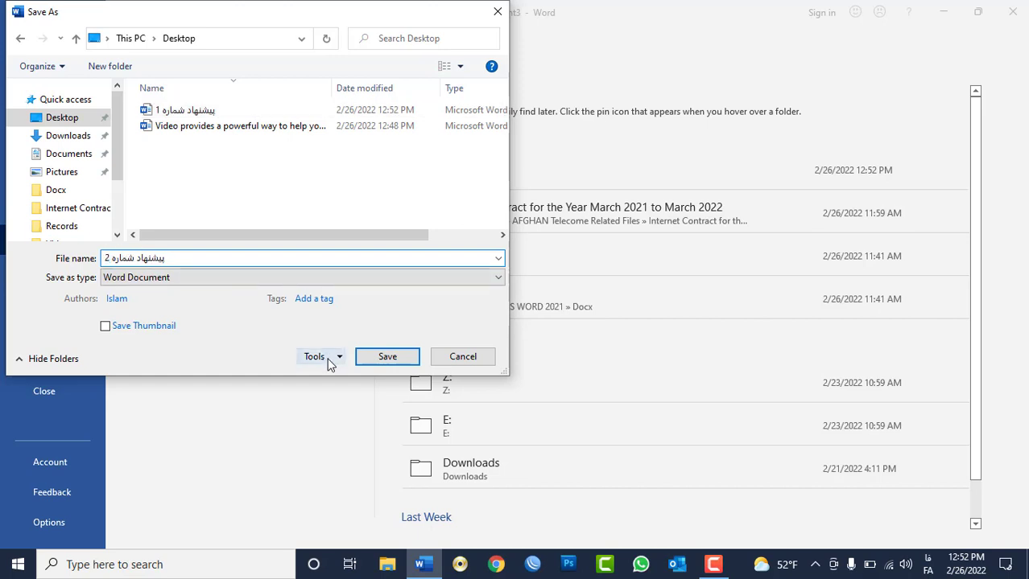
pyautogui.click(330, 359)
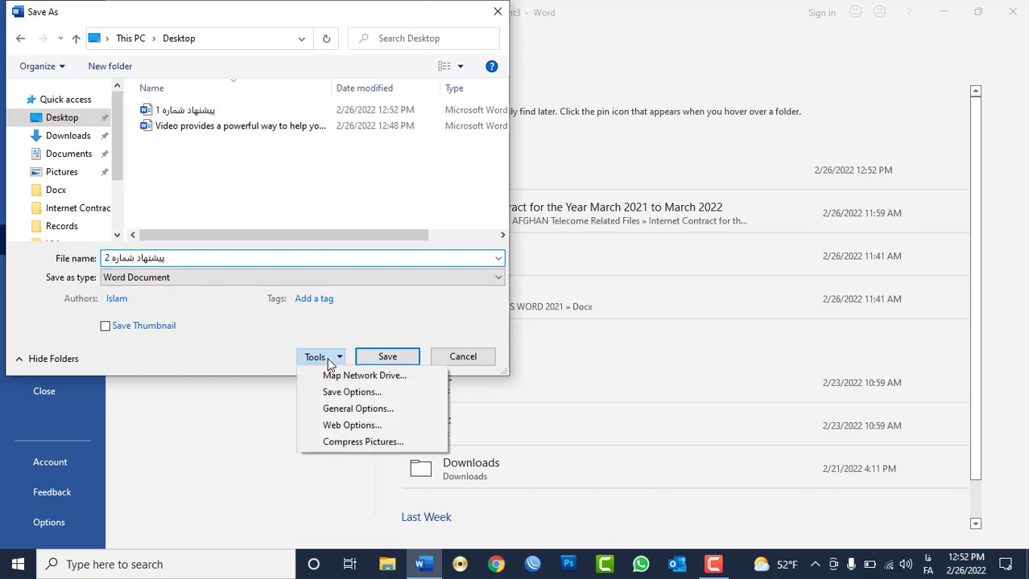
# - Add a password to open and a password to modify, confirm both, and save the copy
pyautogui.click(349, 411)
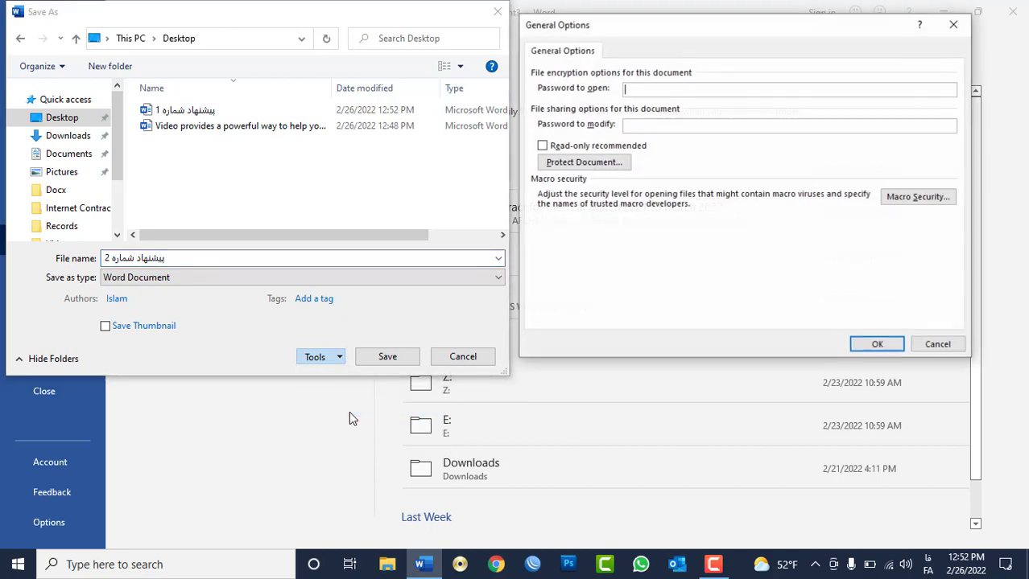
pyautogui.hotkey('alt', 'shift')
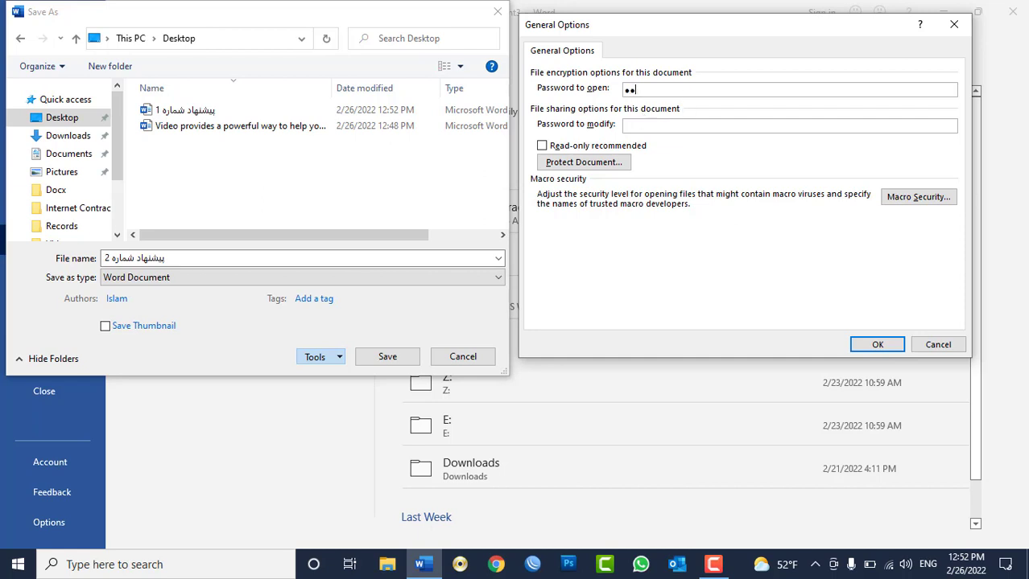
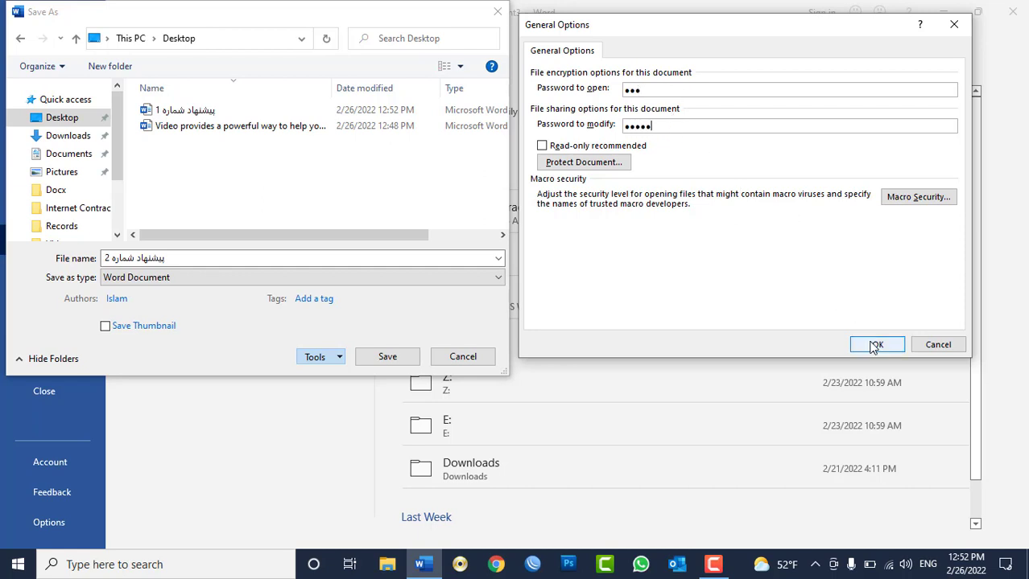
pyautogui.click(875, 344)
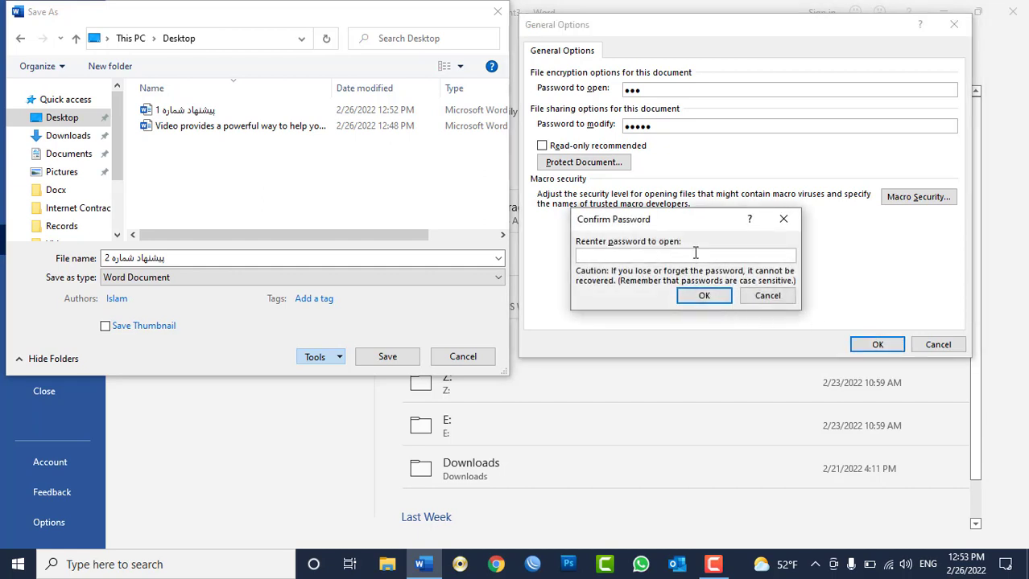
pyautogui.click(722, 296)
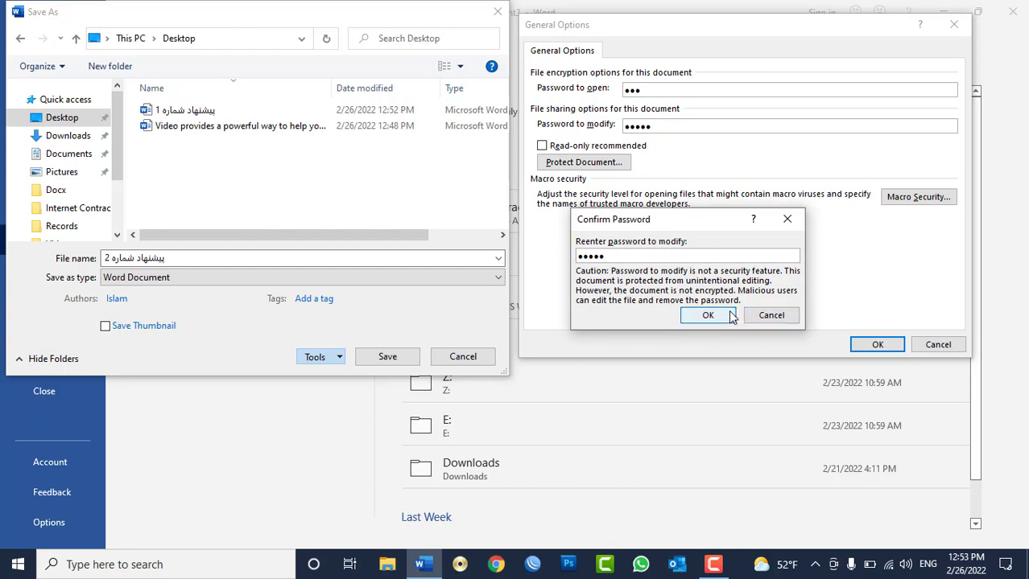
pyautogui.click(708, 315)
pyautogui.click(878, 345)
pyautogui.click(392, 362)
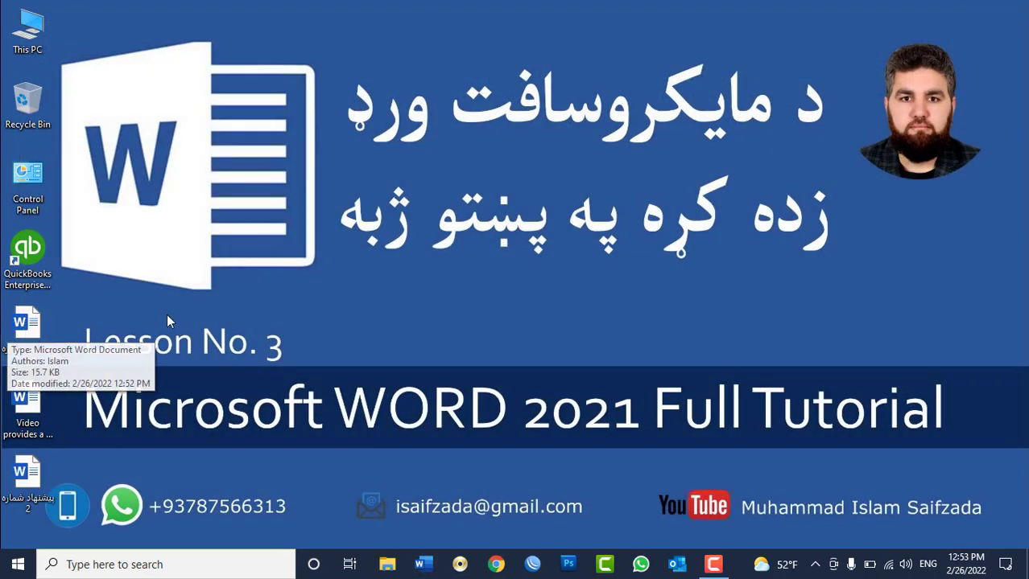
# - Drag the Computer Notes file into the Recycle Bin and empty it permanently
pyautogui.rightClick(198, 309)
pyautogui.click(221, 348)
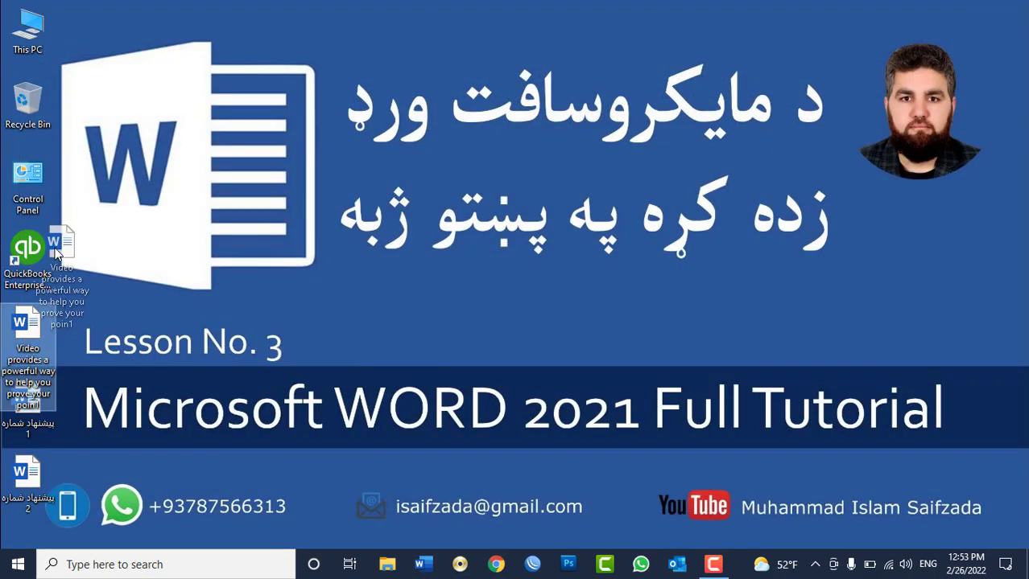
pyautogui.moveTo(26, 330); pyautogui.dragTo(28, 101)
pyautogui.rightClick(26, 105)
pyautogui.click(81, 132)
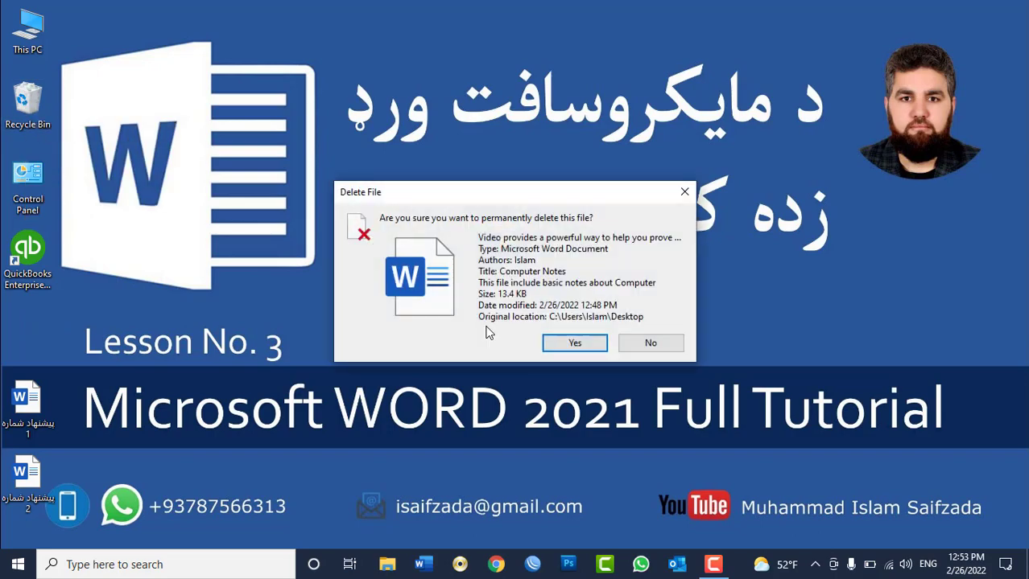
pyautogui.click(574, 344)
# - Test-open both پیشنهاد شماره documents, cancel the password prompt, and refresh the desktop
pyautogui.doubleClick(32, 395)
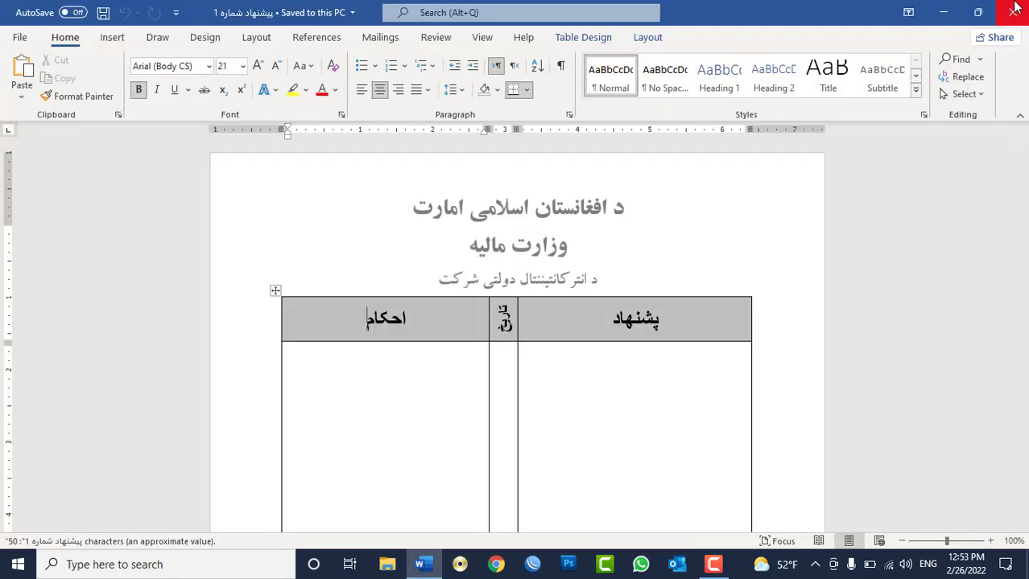
pyautogui.click(1012, 12)
pyautogui.doubleClick(26, 475)
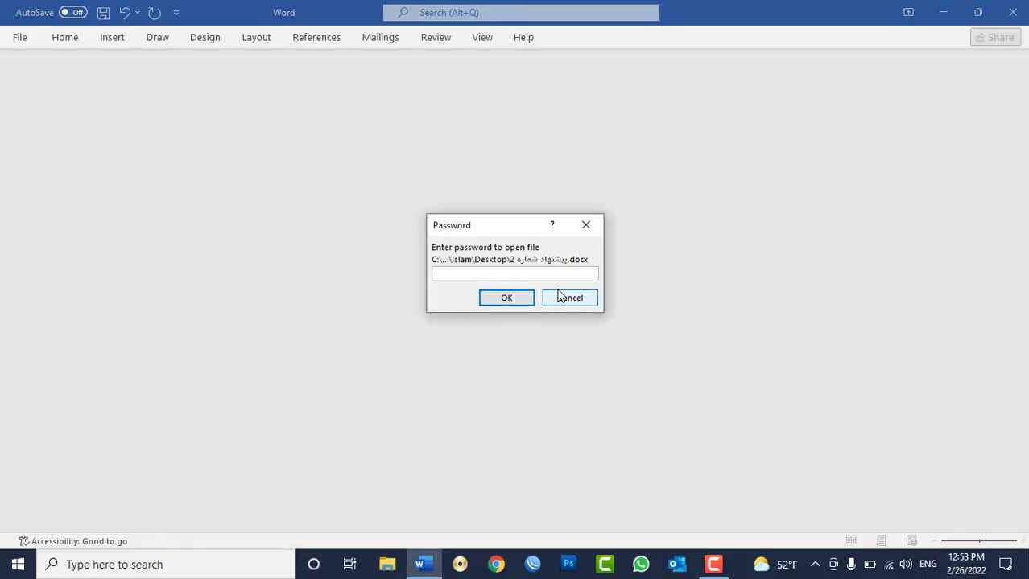
pyautogui.click(568, 298)
pyautogui.click(568, 298)
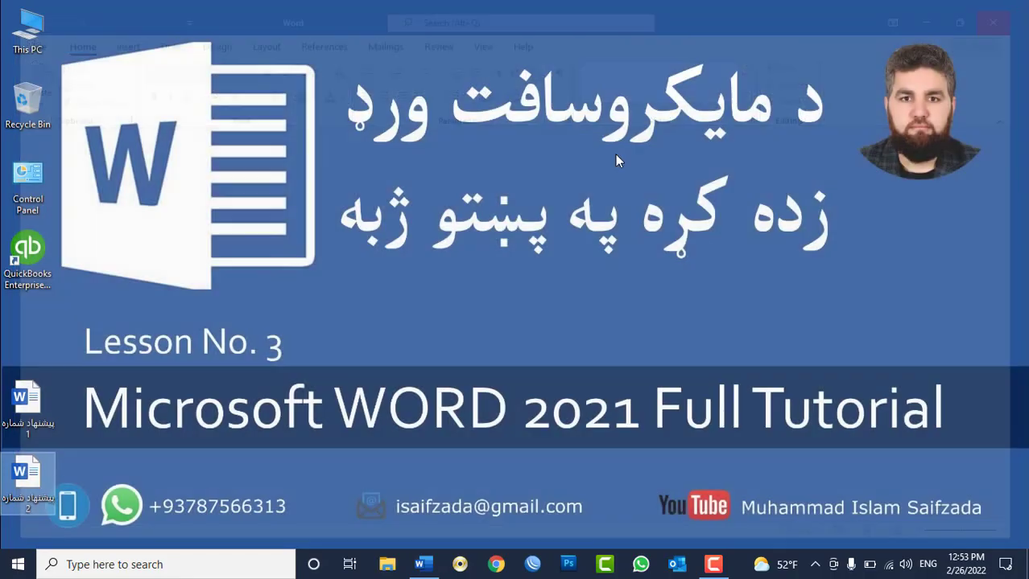
pyautogui.click(1011, 12)
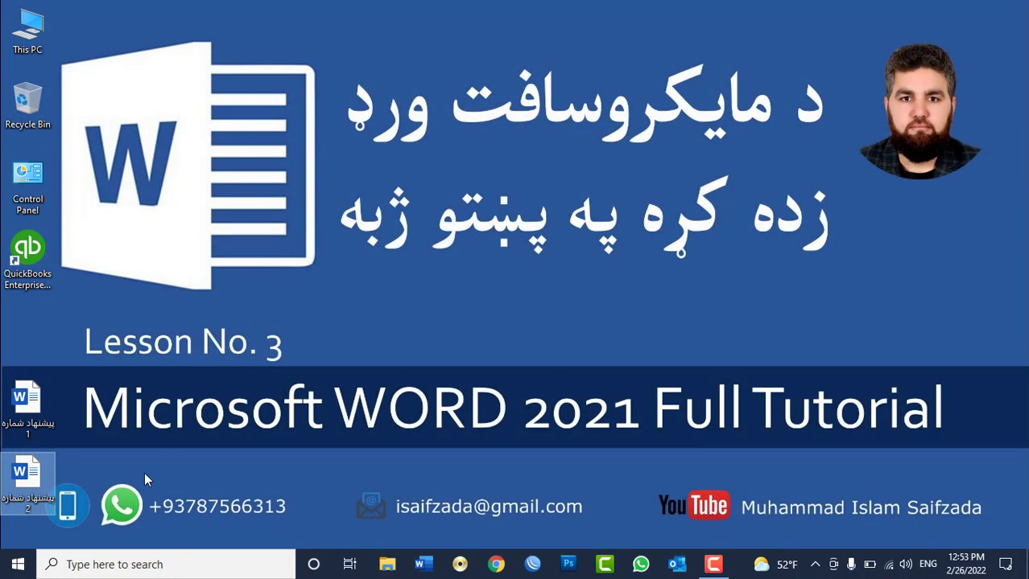
pyautogui.rightClick(211, 334)
pyautogui.click(243, 379)
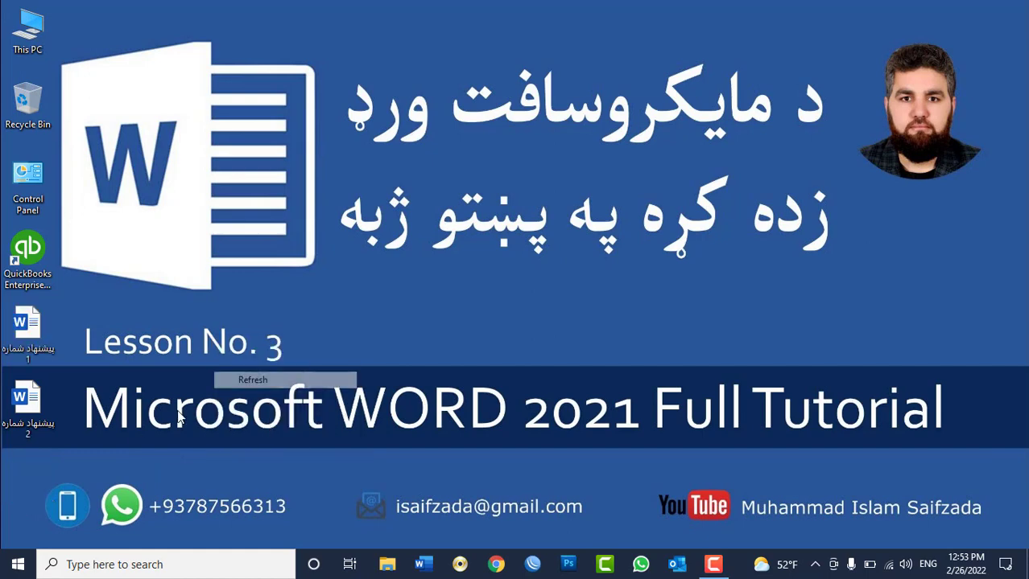
# - Open 'پیشنهاد شماره 2' with its open and modify passwords and click into a table cell
pyautogui.doubleClick(29, 400)
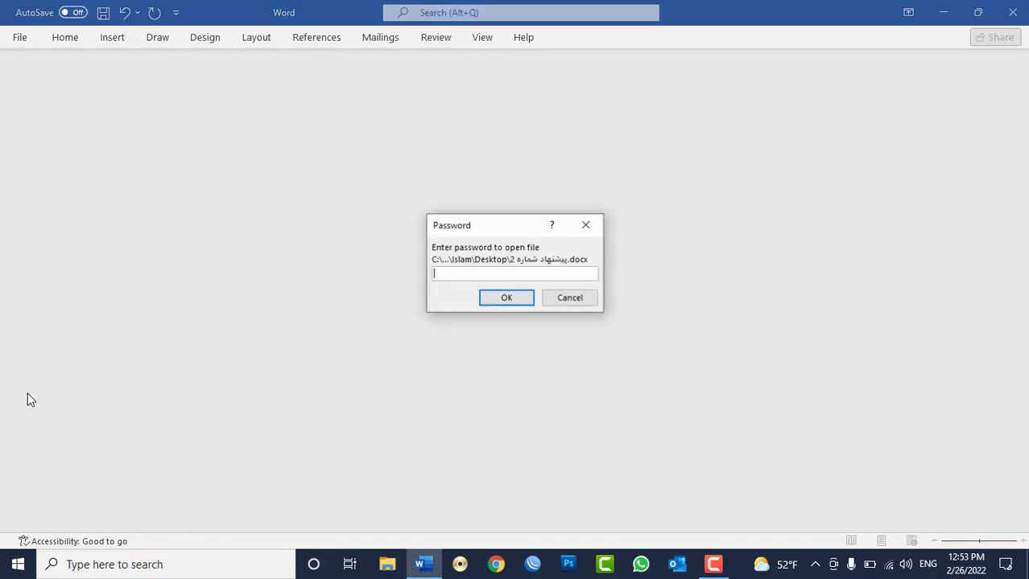
pyautogui.click(505, 299)
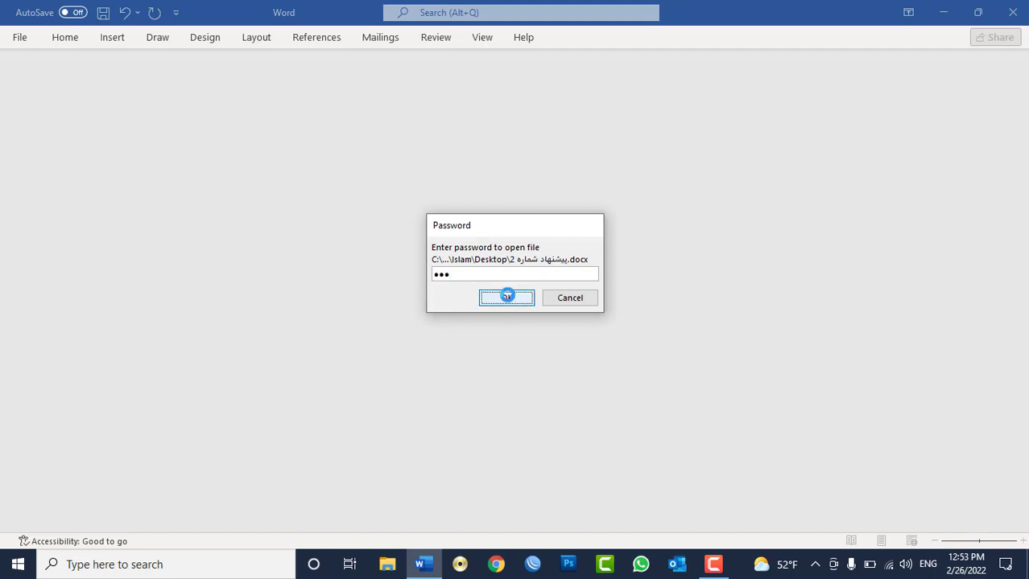
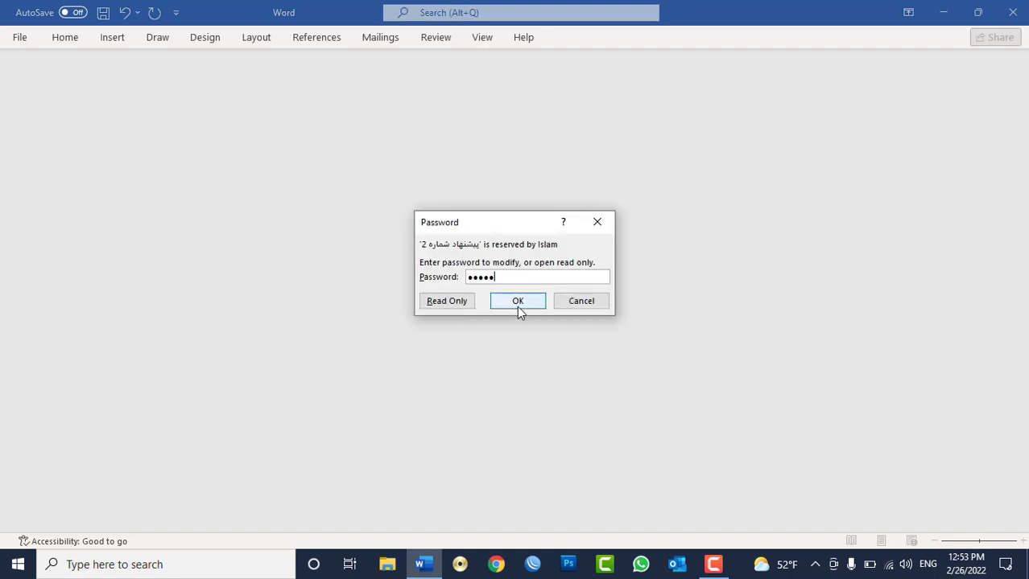
pyautogui.click(518, 303)
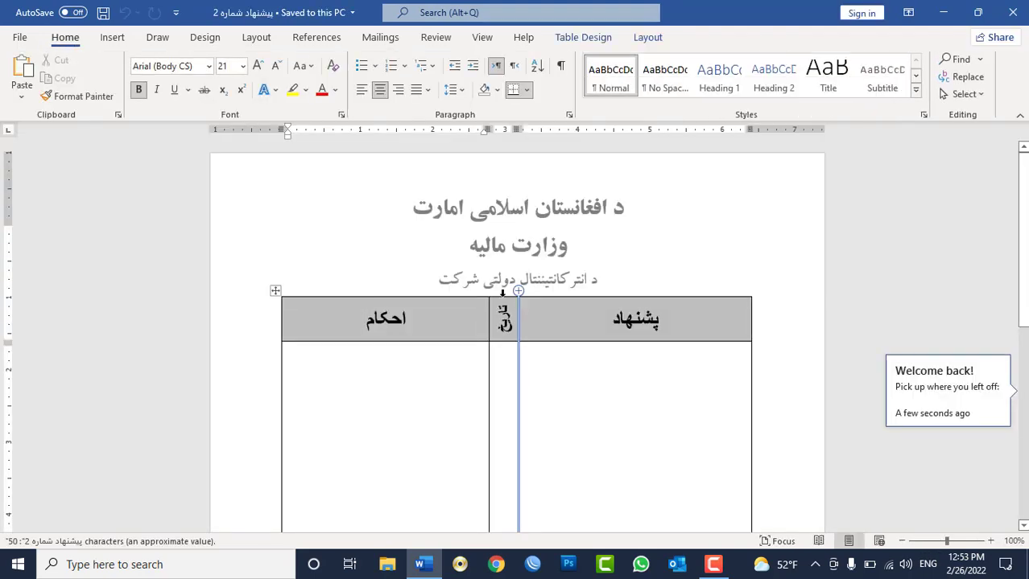
pyautogui.click(428, 396)
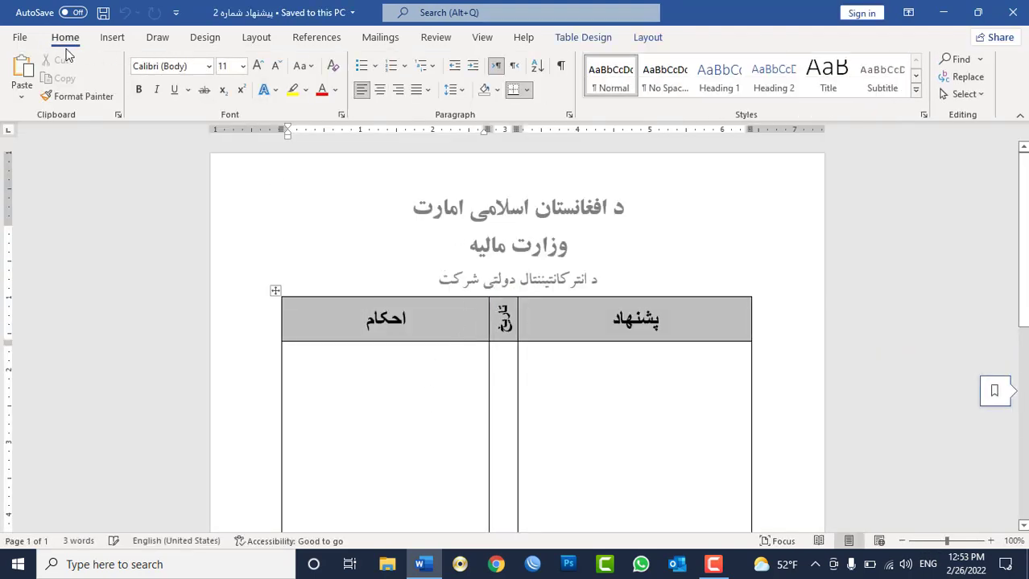
# - Review Encrypt with Password under Protect Document, cancel without changes, and go to Save As
pyautogui.click(25, 40)
pyautogui.click(44, 180)
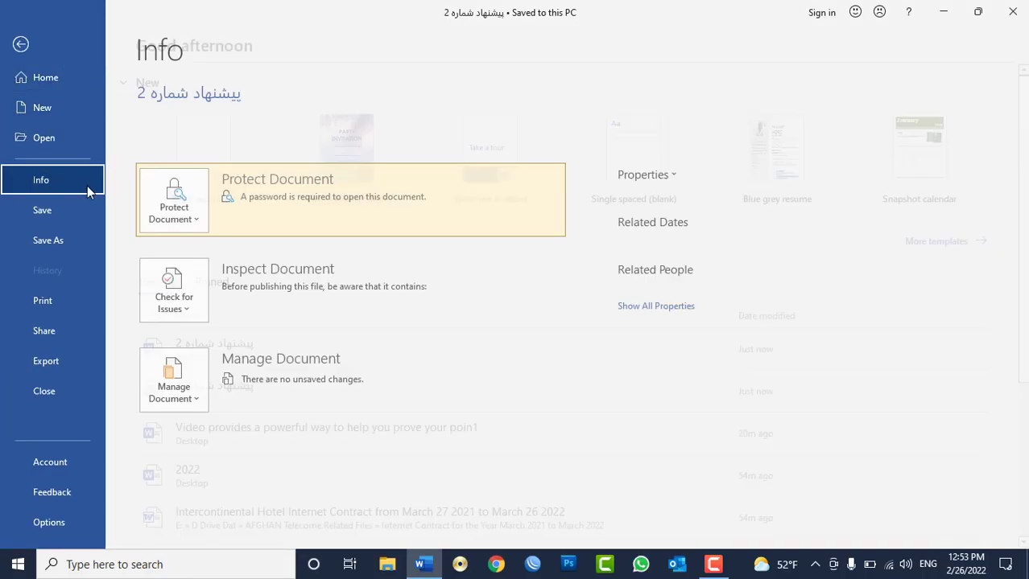
pyautogui.click(188, 229)
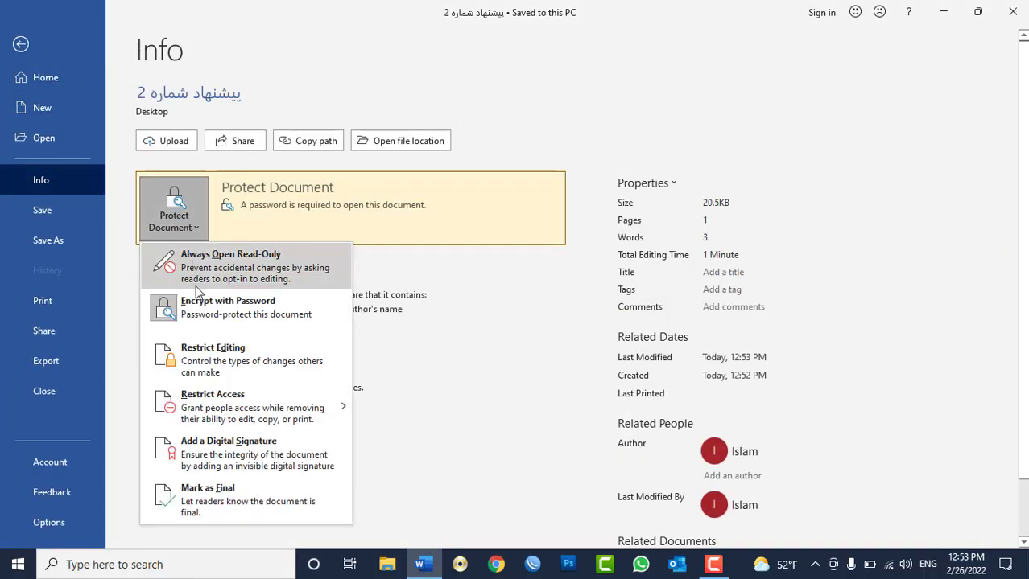
pyautogui.click(214, 322)
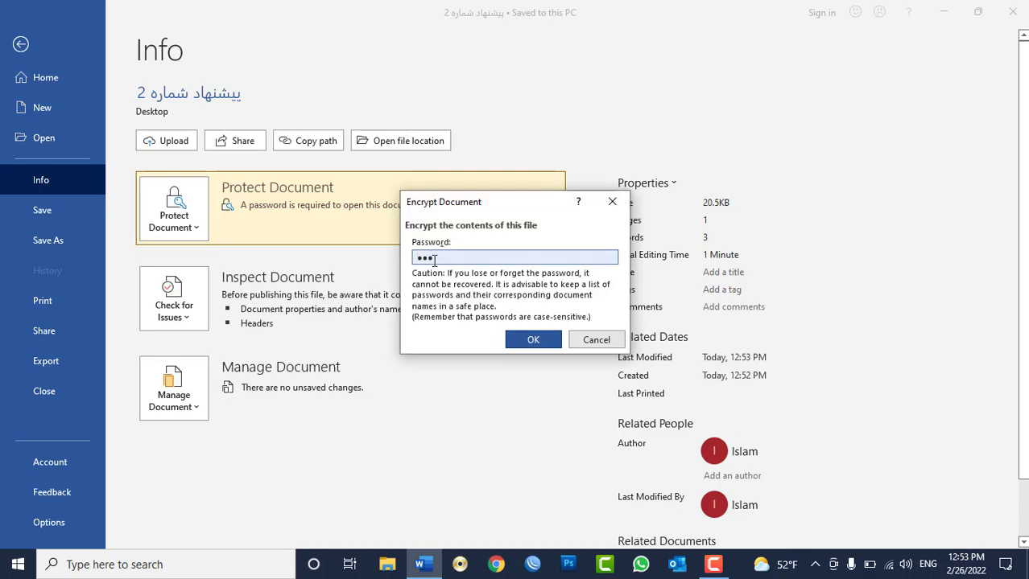
pyautogui.click(576, 341)
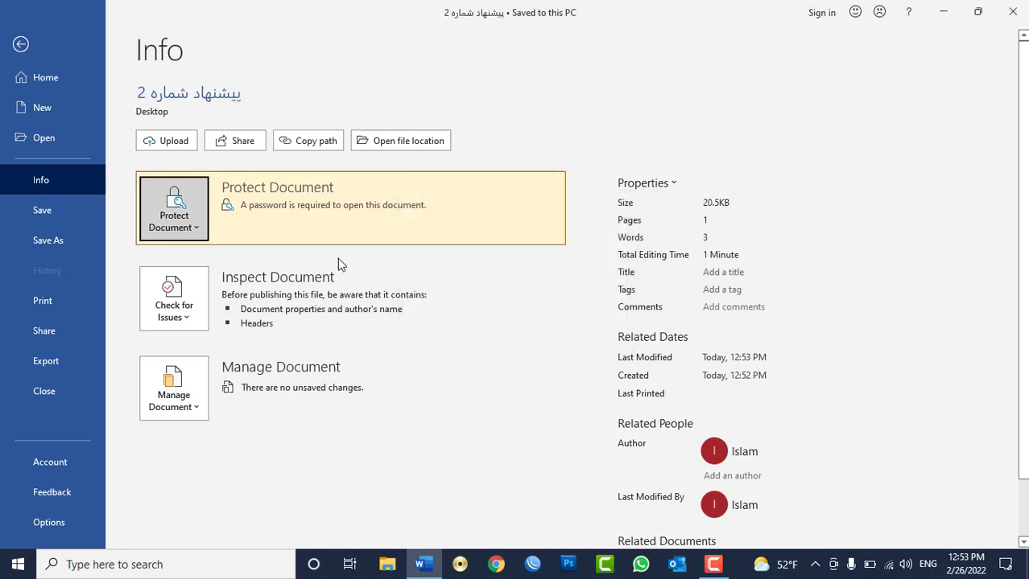
pyautogui.click(56, 242)
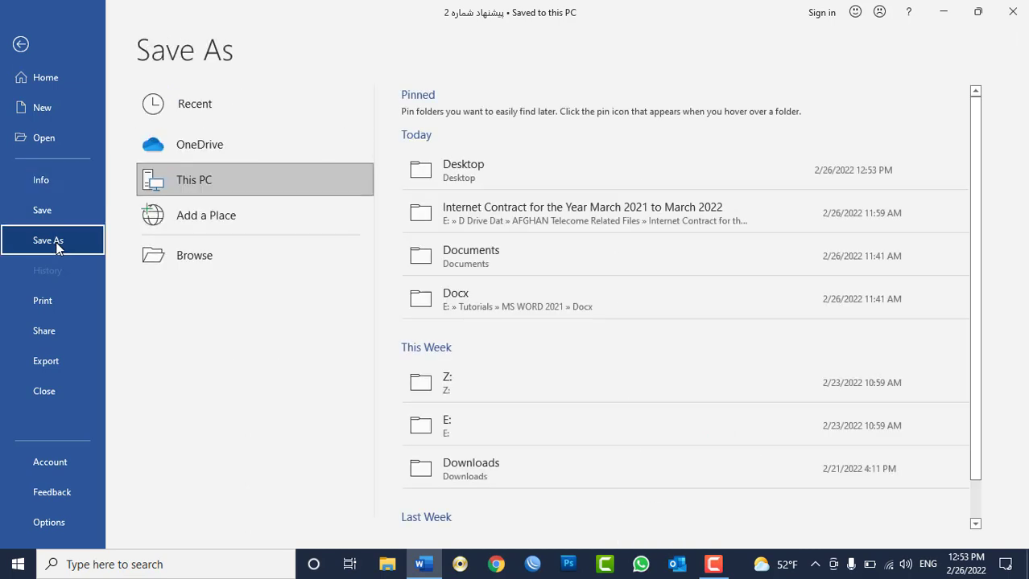
# - Clear the open and modify passwords in General Options and save the document
pyautogui.click(187, 271)
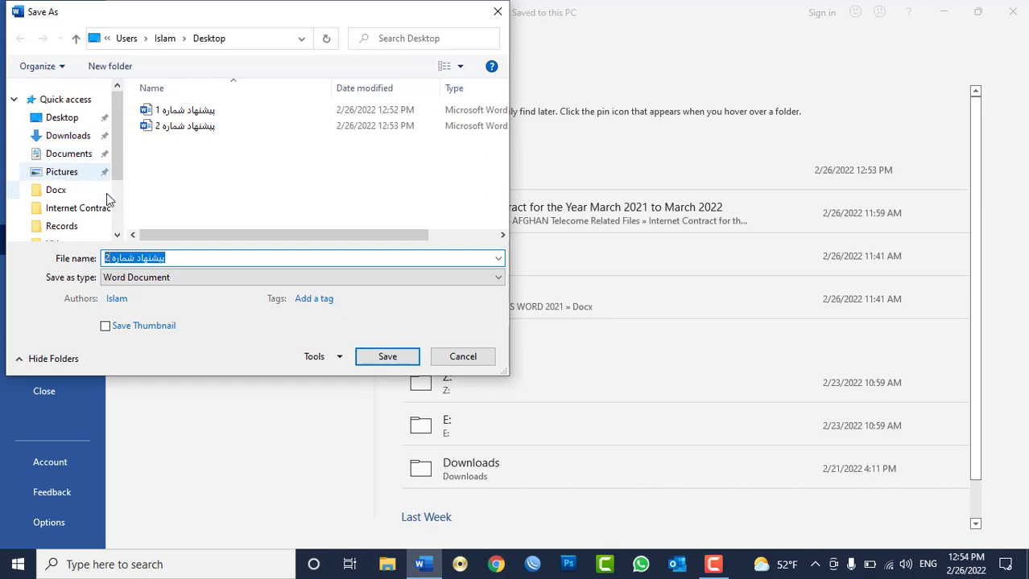
pyautogui.doubleClick(139, 257)
pyautogui.click(139, 257)
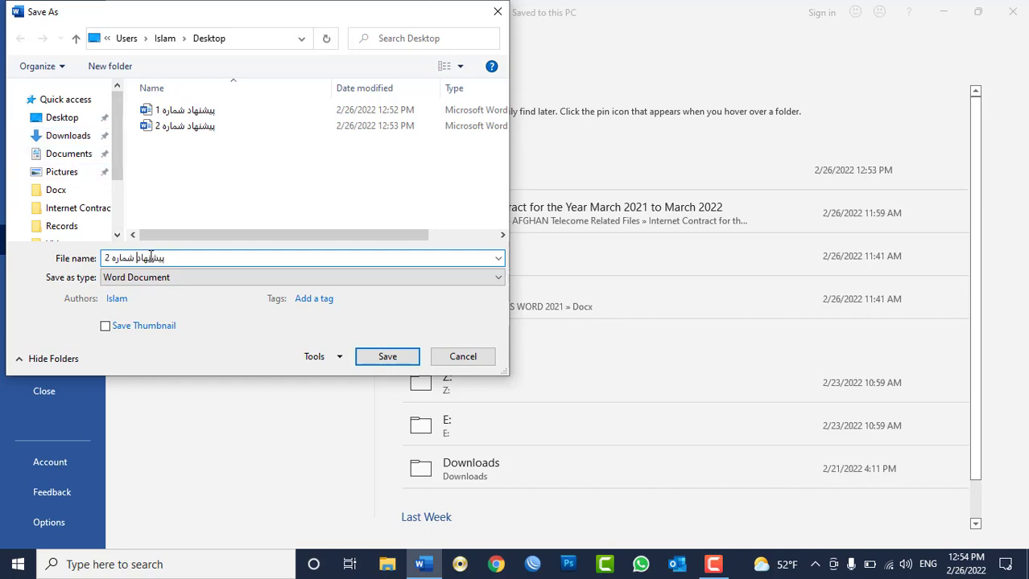
pyautogui.hotkey('ctrl', 'a')
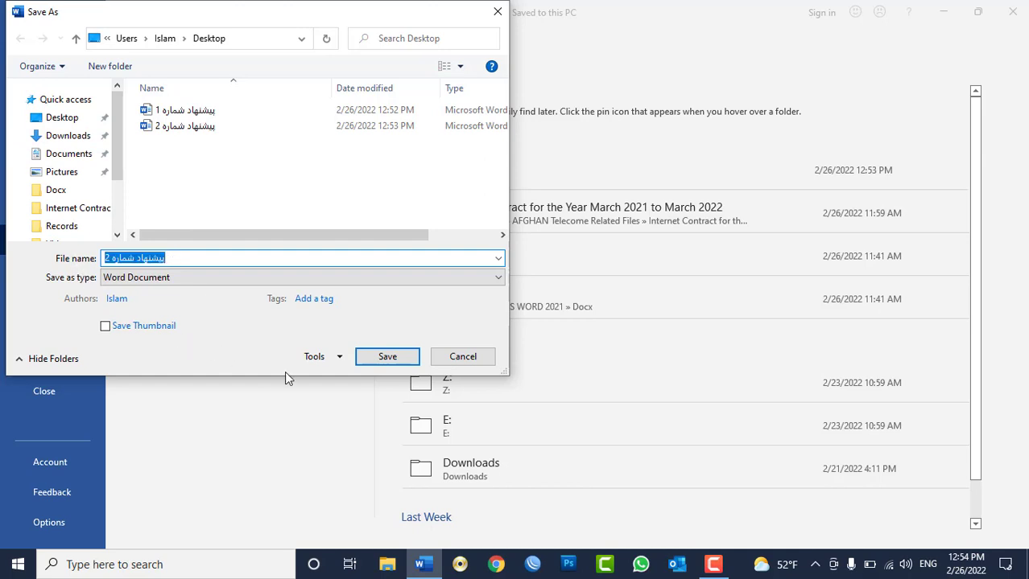
pyautogui.click(315, 359)
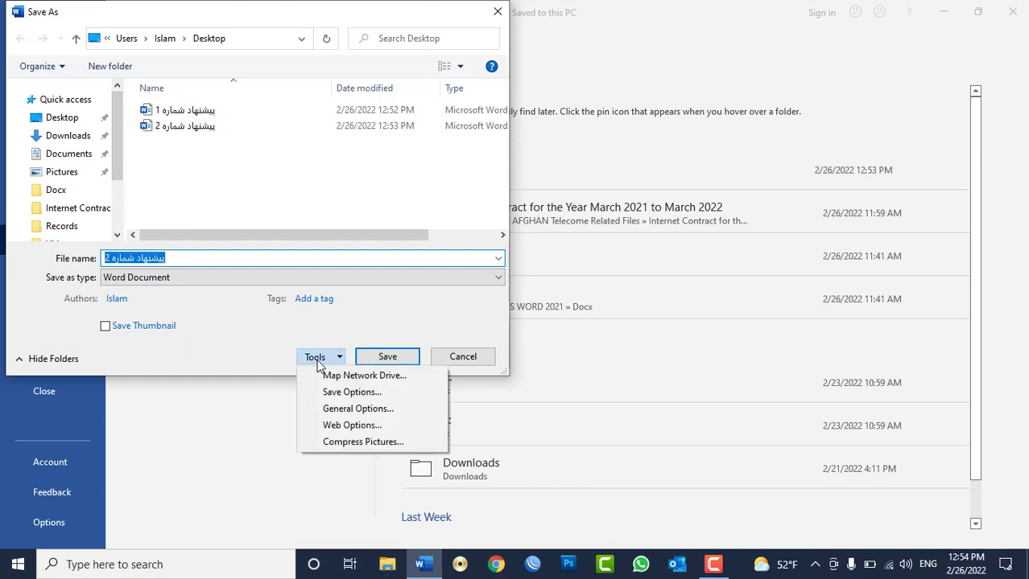
pyautogui.click(342, 408)
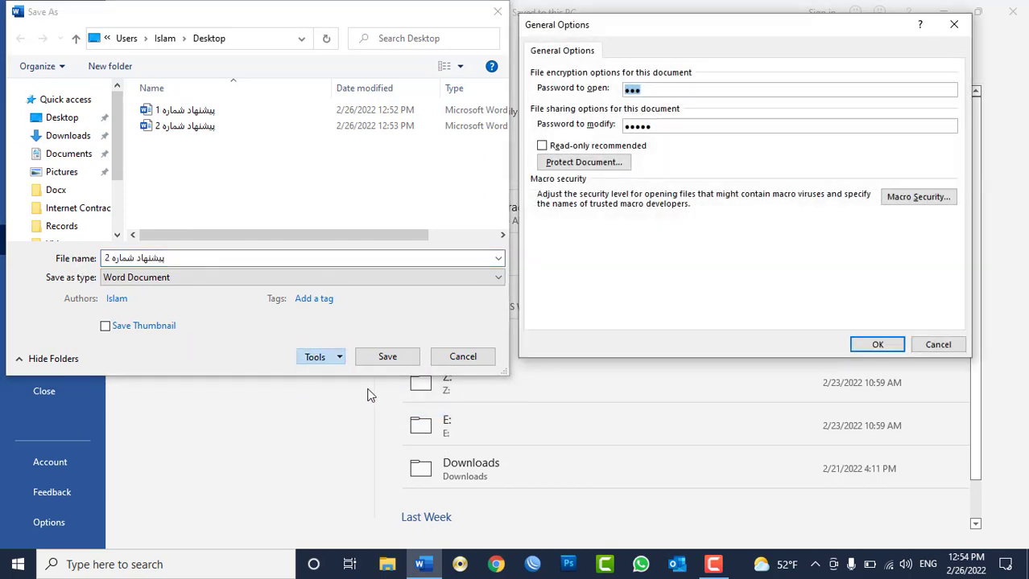
pyautogui.click(658, 92)
pyautogui.press('BackSpace')
pyautogui.press('BackSpace')
pyautogui.press('BackSpace')
pyautogui.click(694, 125)
pyautogui.press('BackSpace')
pyautogui.press('BackSpace')
pyautogui.press('BackSpace')
pyautogui.press('BackSpace')
pyautogui.press('BackSpace')
pyautogui.click(873, 346)
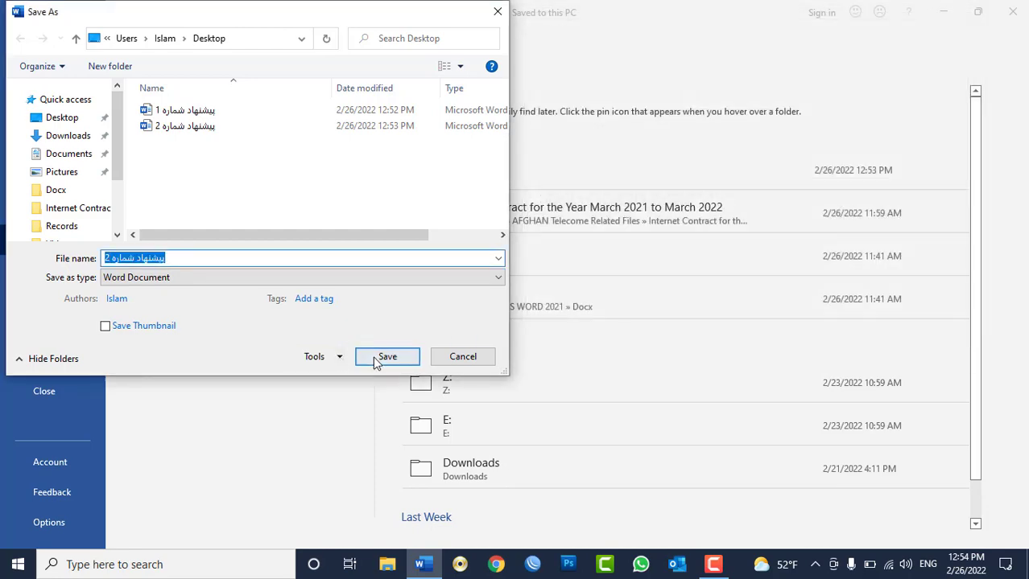
pyautogui.click(377, 356)
# - Close and reopen 'پیشنهاد شماره 2' to confirm it opens without a password
pyautogui.click(1011, 10)
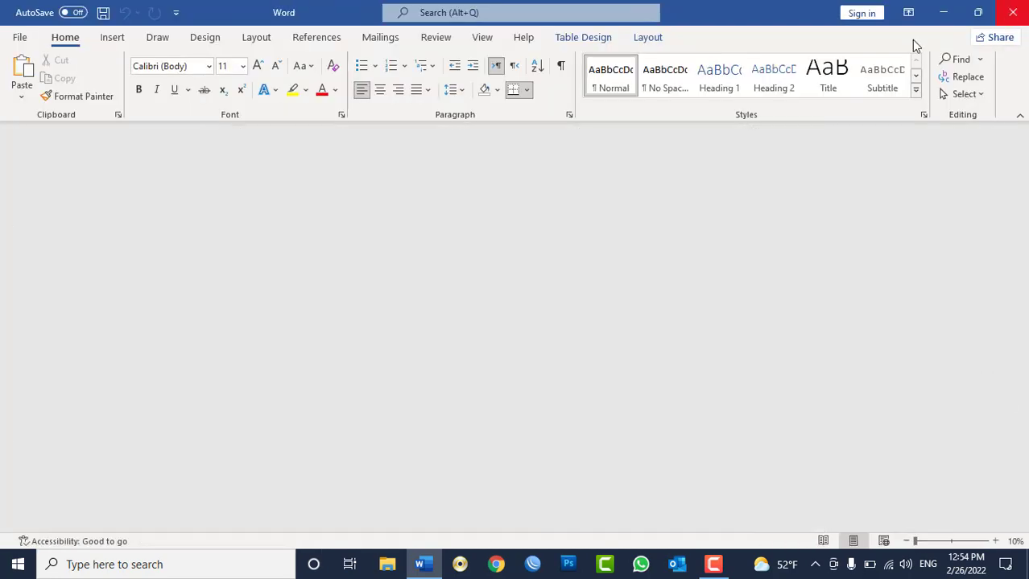
pyautogui.doubleClick(40, 406)
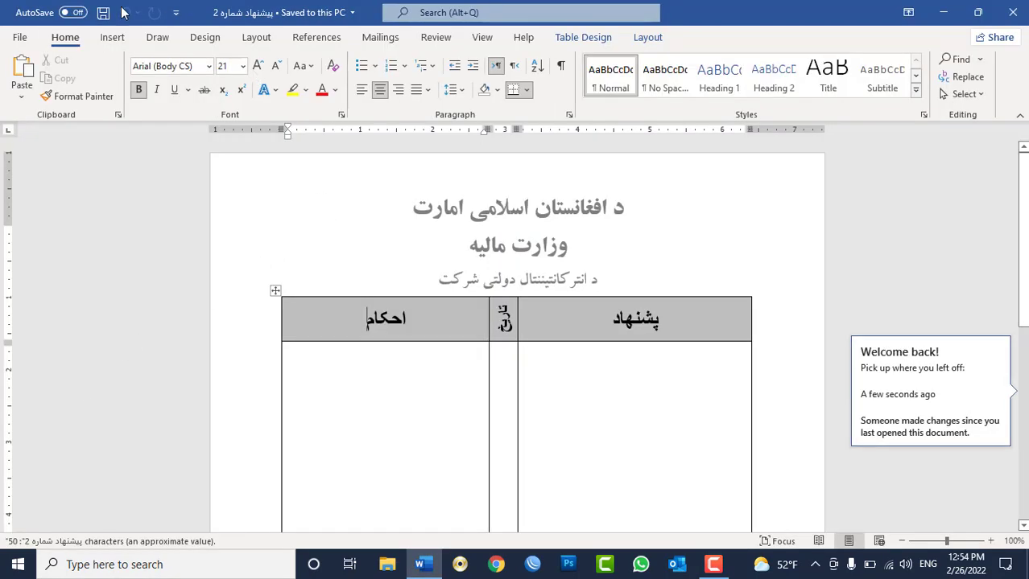
pyautogui.click(1011, 10)
pyautogui.doubleClick(52, 400)
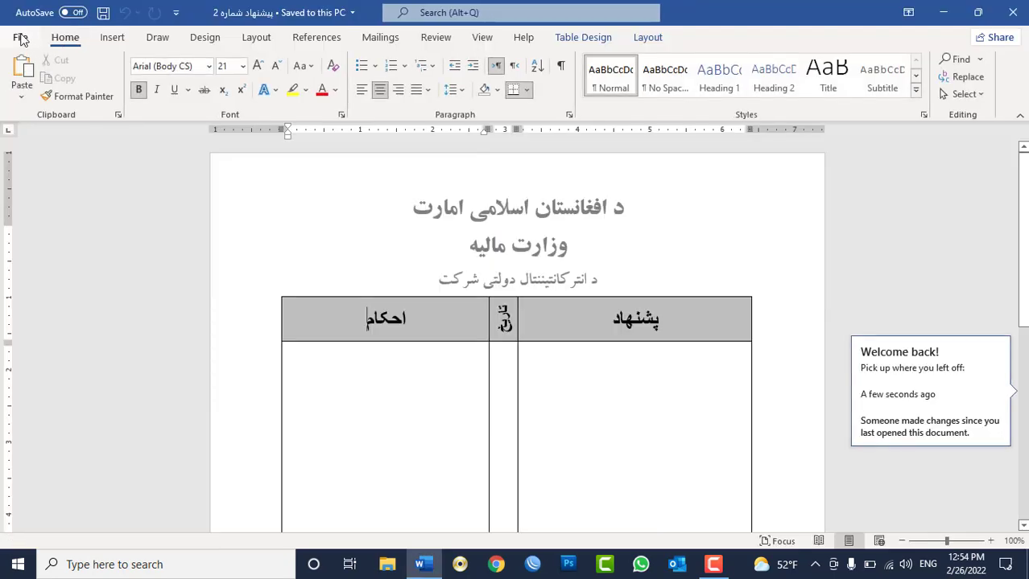
pyautogui.click(21, 37)
pyautogui.click(60, 209)
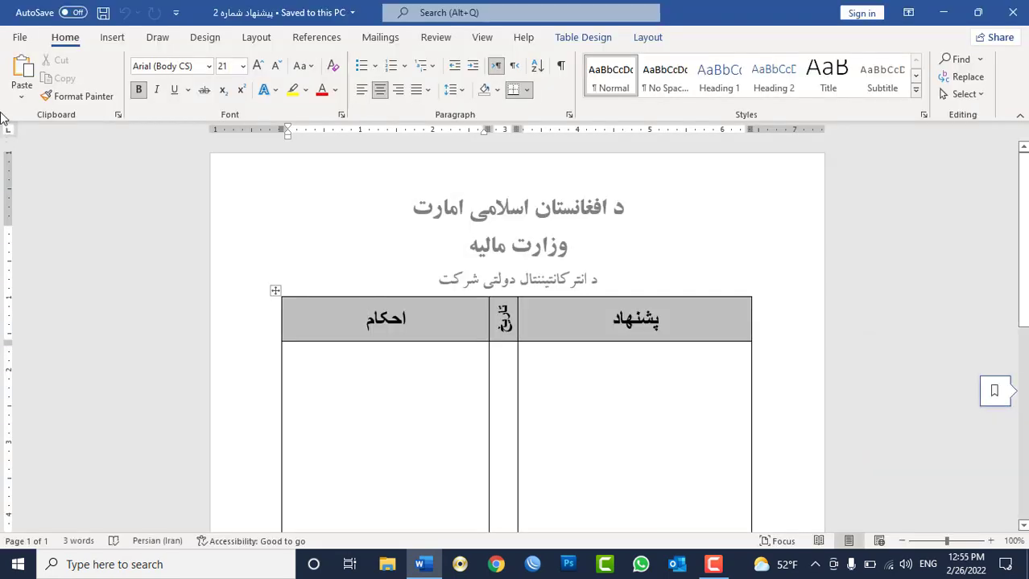
# - Verify both General Options password fields are blank and re-save 'پیشنهاد شماره 2'
pyautogui.click(14, 38)
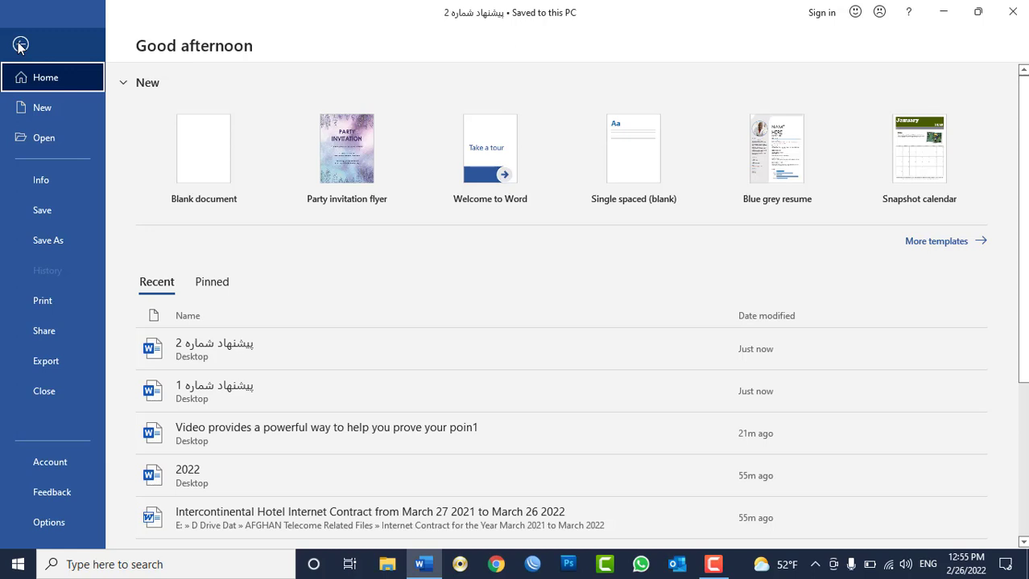
pyautogui.click(74, 242)
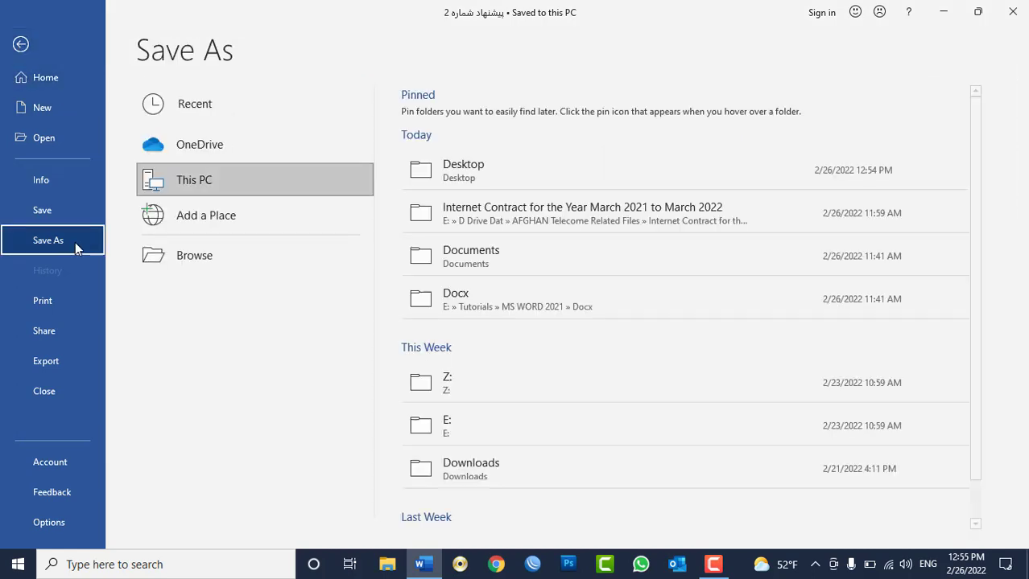
pyautogui.click(214, 253)
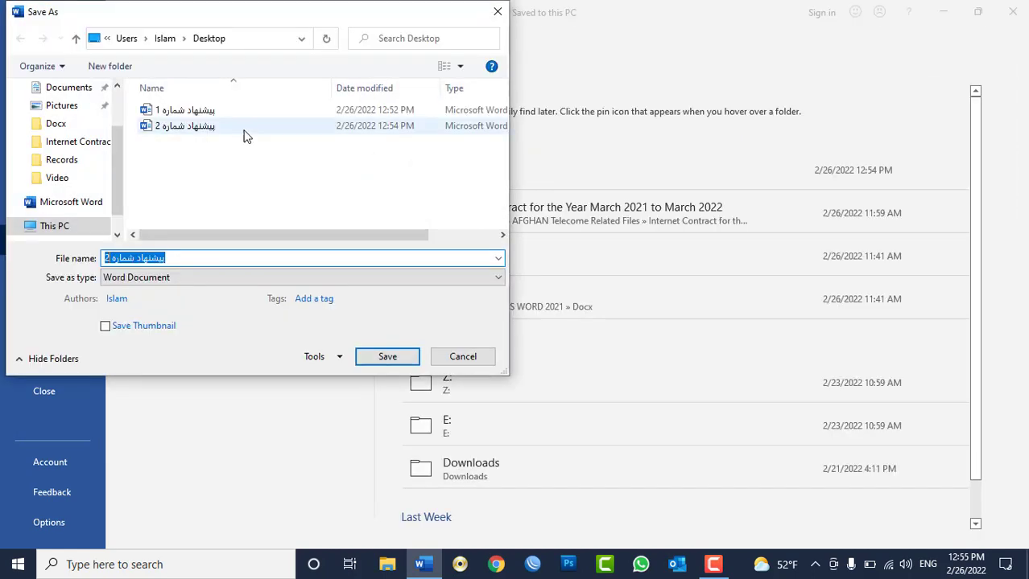
pyautogui.click(308, 358)
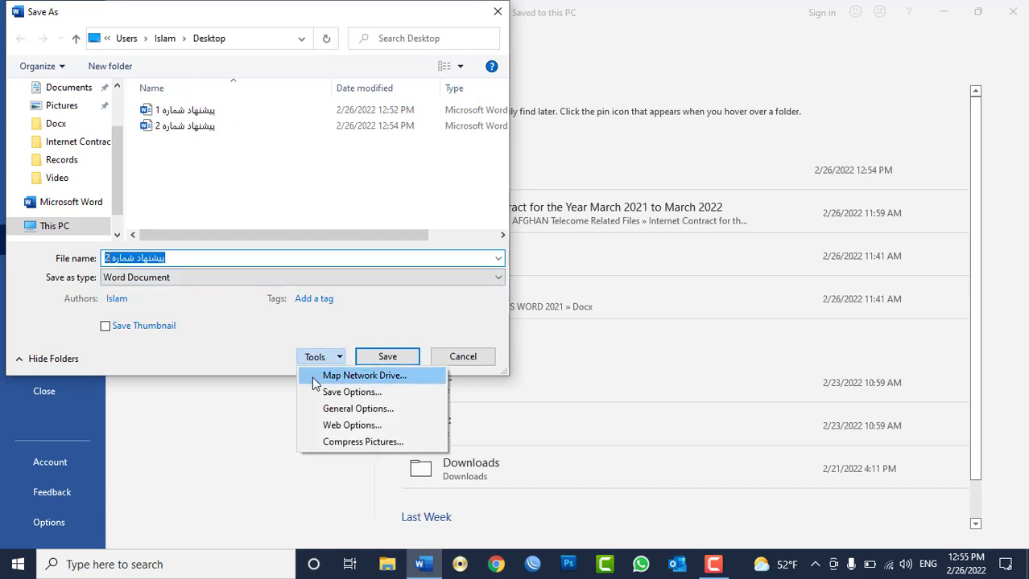
pyautogui.click(354, 409)
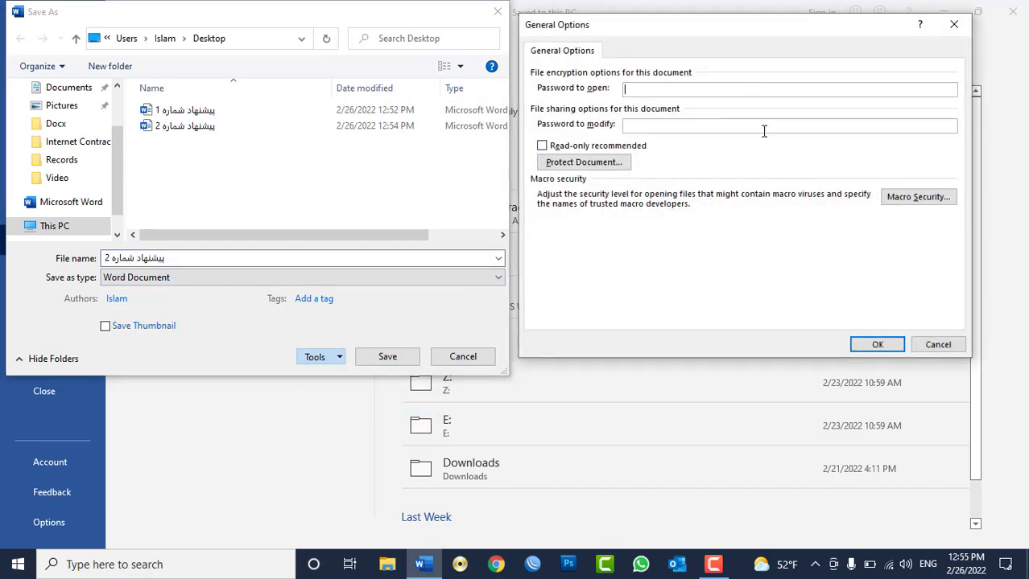
pyautogui.press('Return')
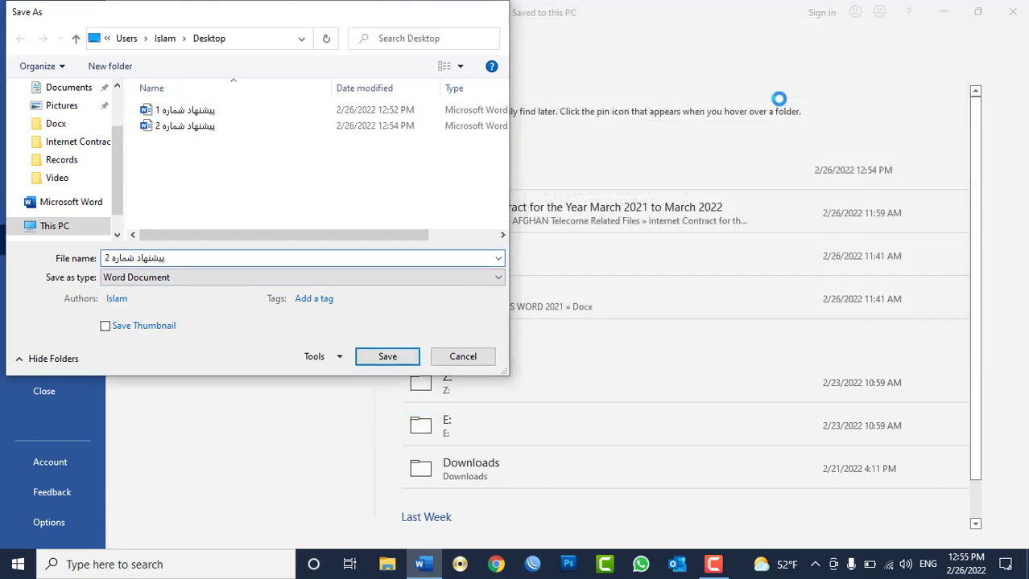
pyautogui.press('Return')
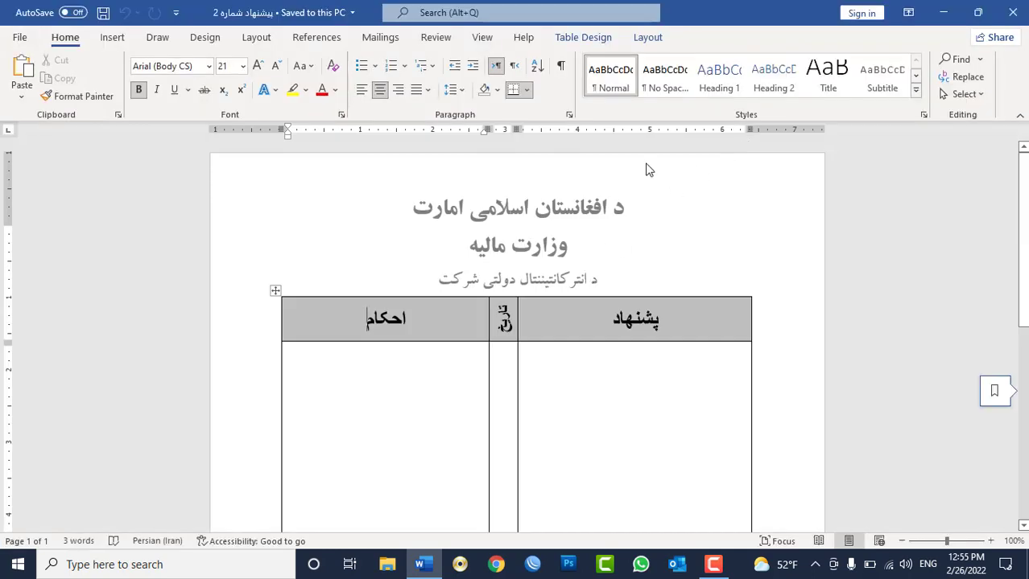
pyautogui.click(505, 350)
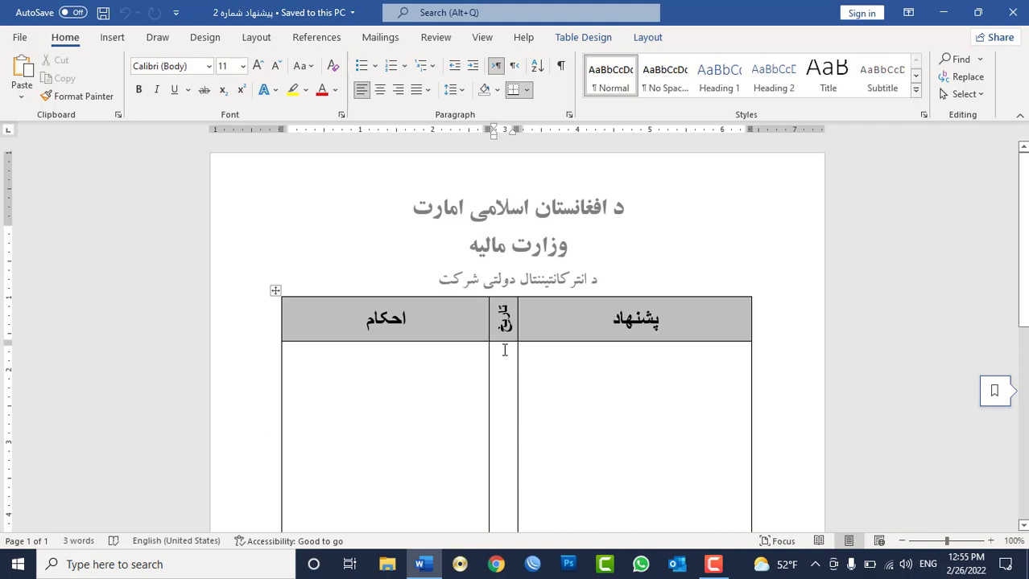
# - Save 'پیشنهاد شماره 2' to the Desktop with Save as type set to PDF
pyautogui.click(20, 38)
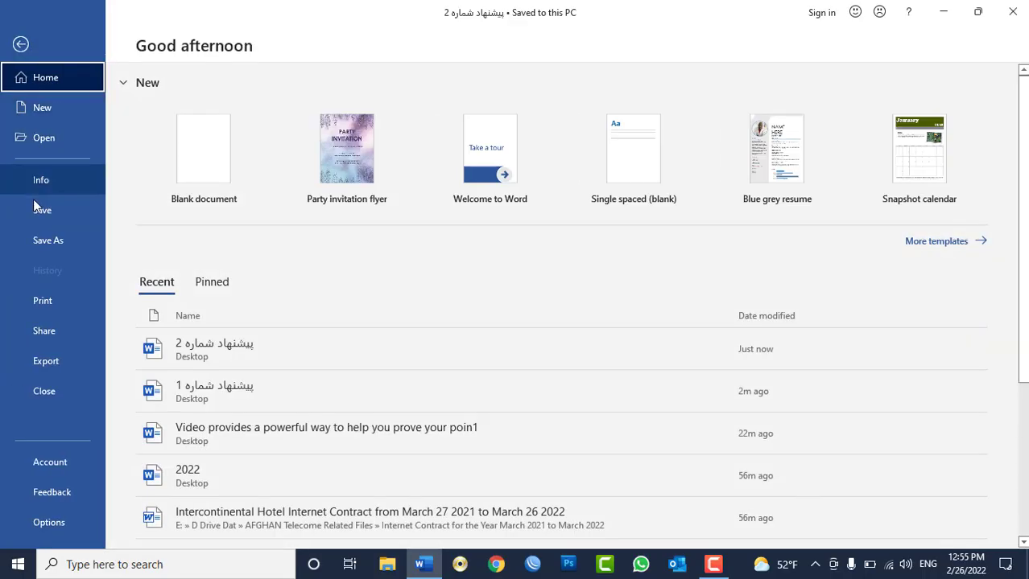
pyautogui.click(49, 245)
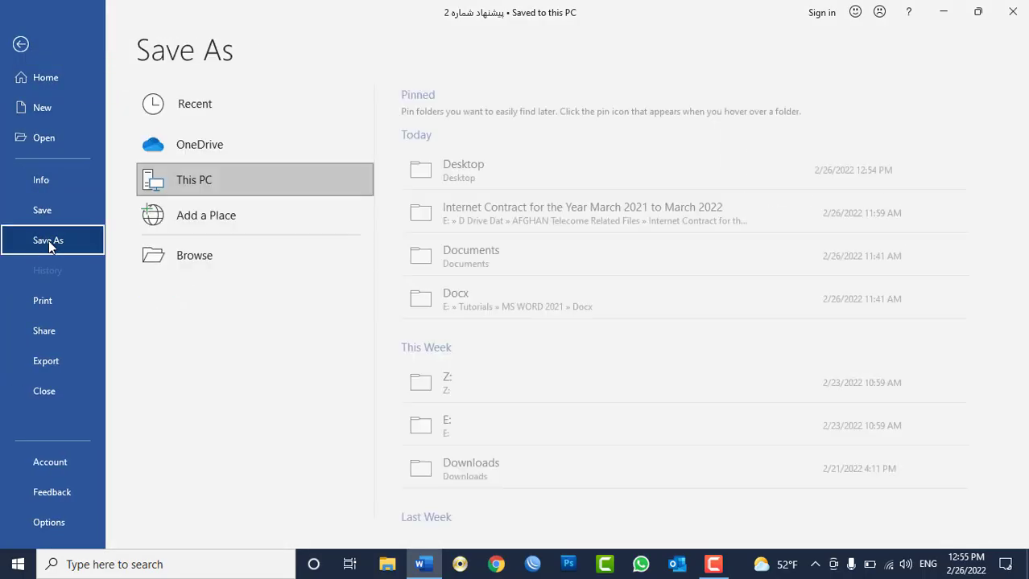
pyautogui.click(203, 257)
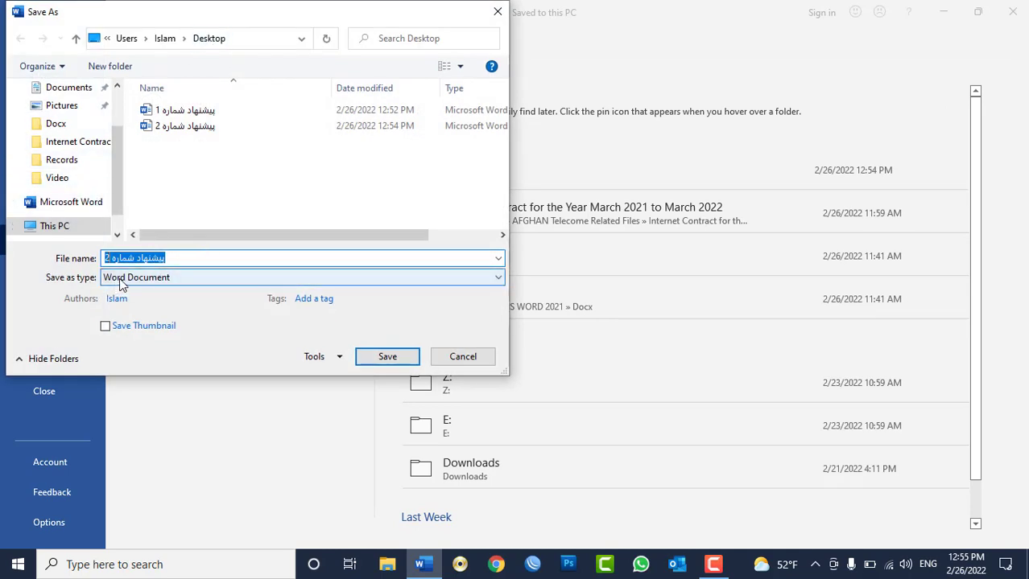
pyautogui.click(119, 278)
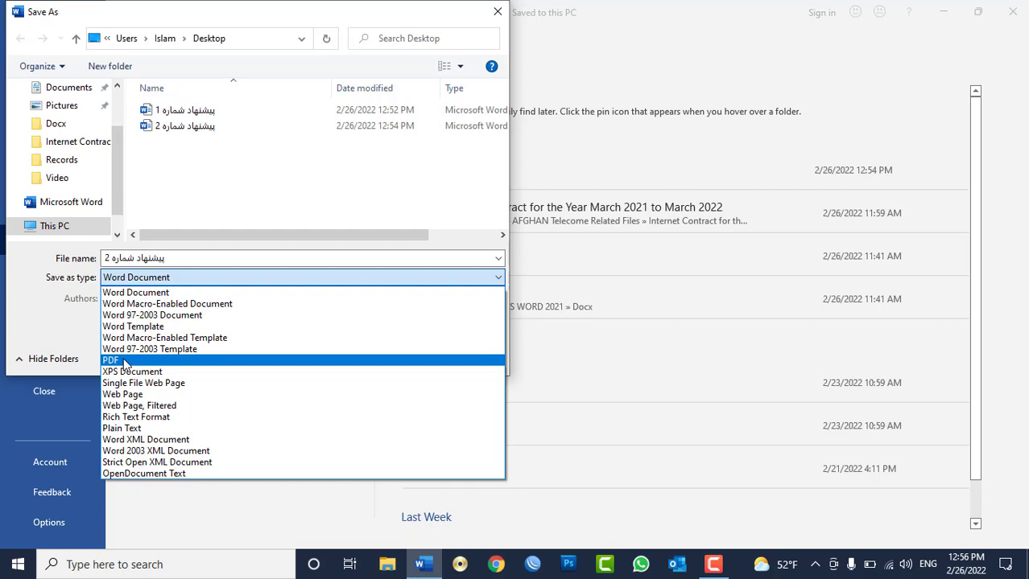
pyautogui.click(125, 362)
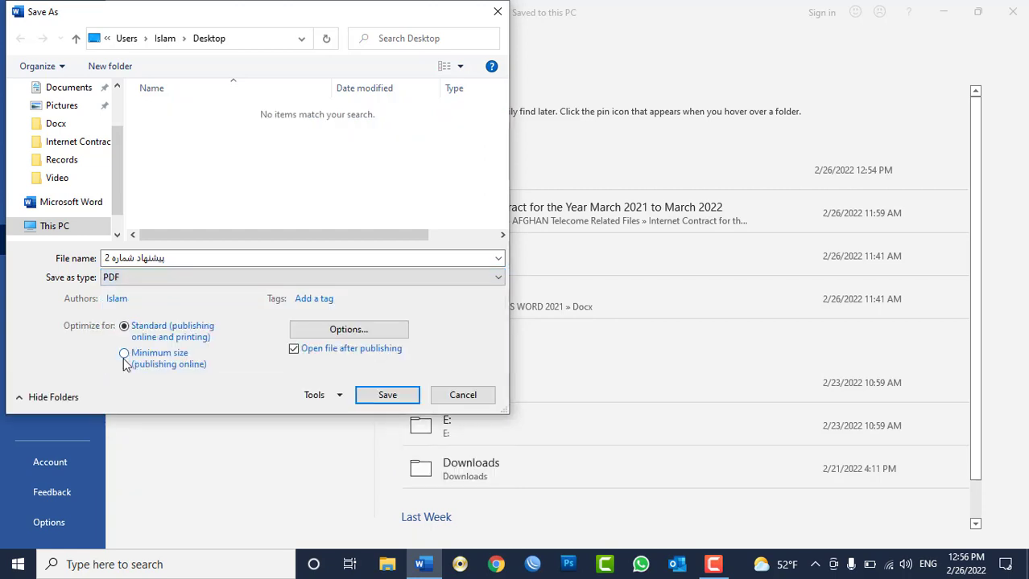
pyautogui.click(384, 396)
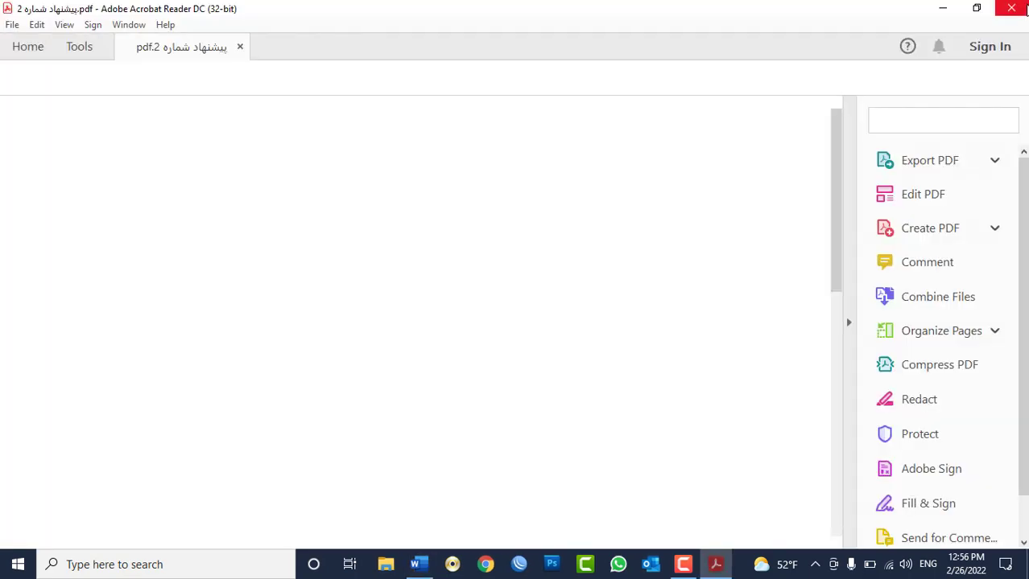
# - Scroll down and back up through the exported letterhead PDF page in Acrobat
pyautogui.scroll(-1, 631, 253)
pyautogui.scroll(-3, 631, 254)
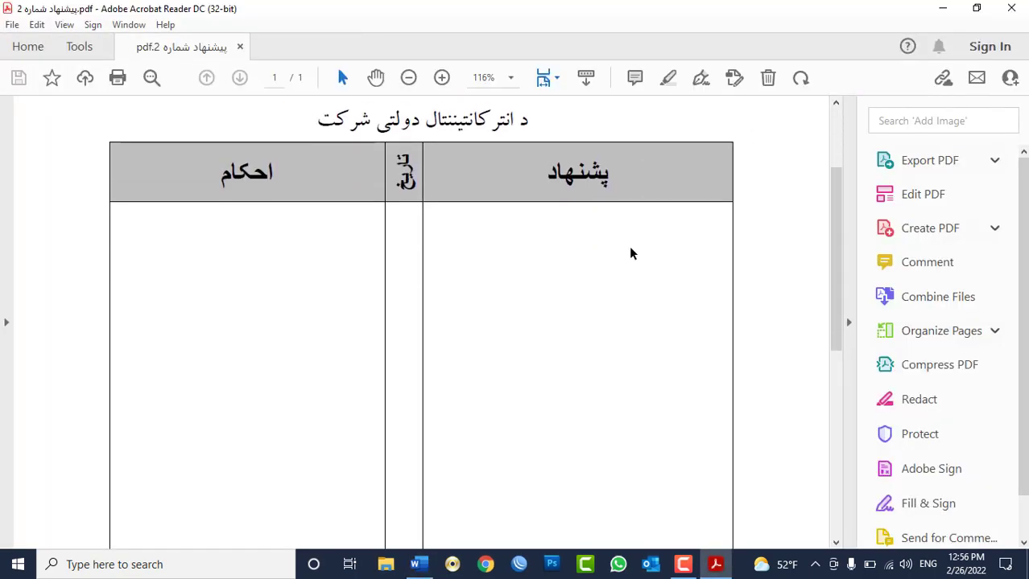
pyautogui.scroll(-1, 629, 246)
pyautogui.scroll(-2, 629, 246)
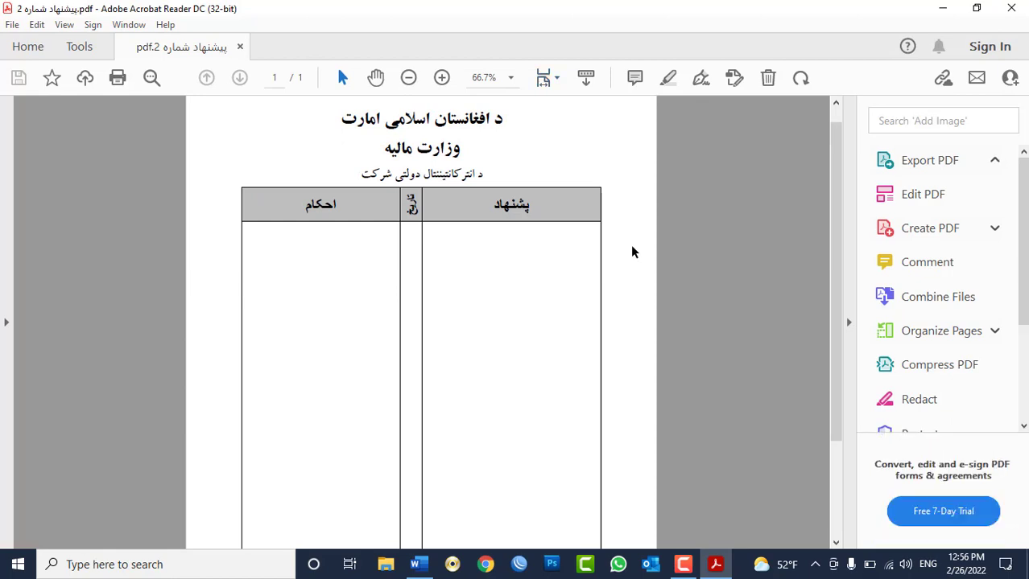
pyautogui.scroll(1, 525, 271)
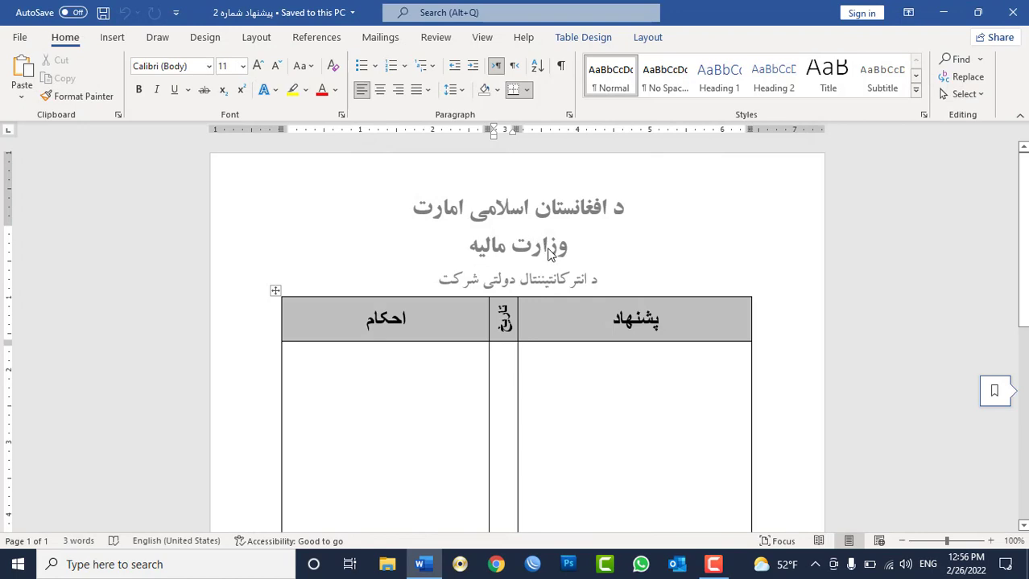
# - Add a page break below the table and generate sample paragraphs with =rand(22)
pyautogui.scroll(-8, 574, 296)
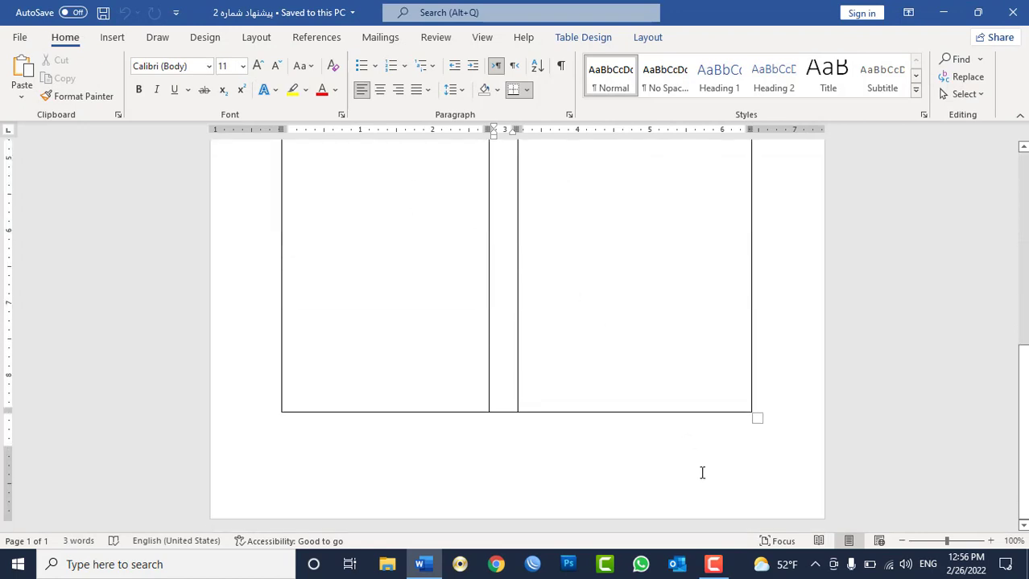
pyautogui.click(729, 455)
pyautogui.hotkey('ctrl', 'v')
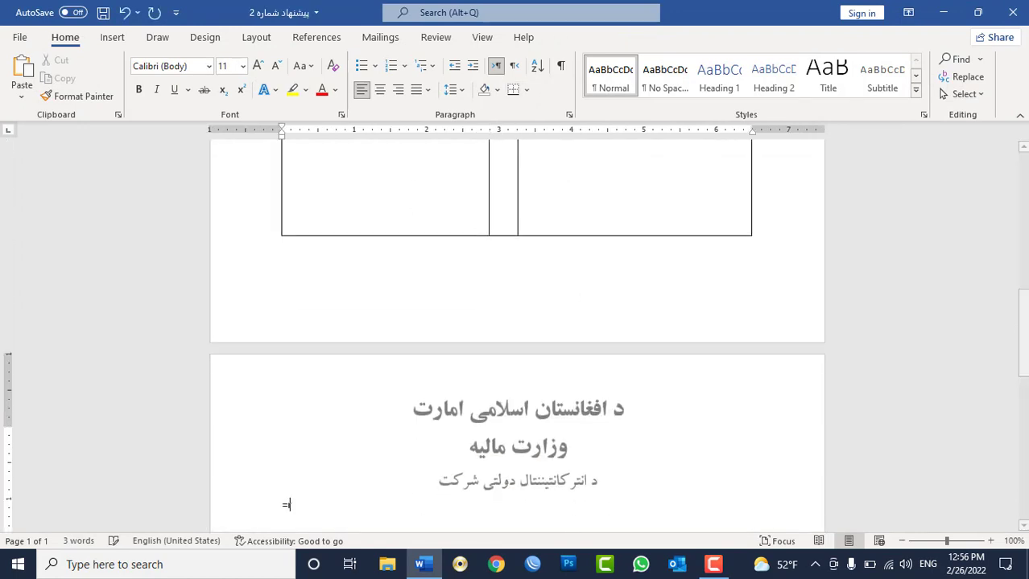
pyautogui.write('rand(22')
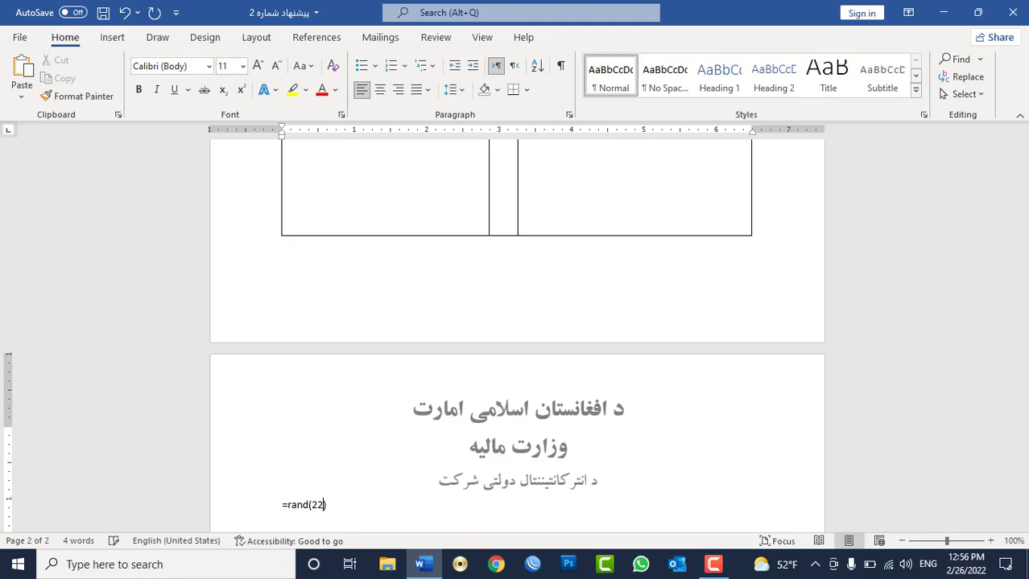
pyautogui.press('Return')
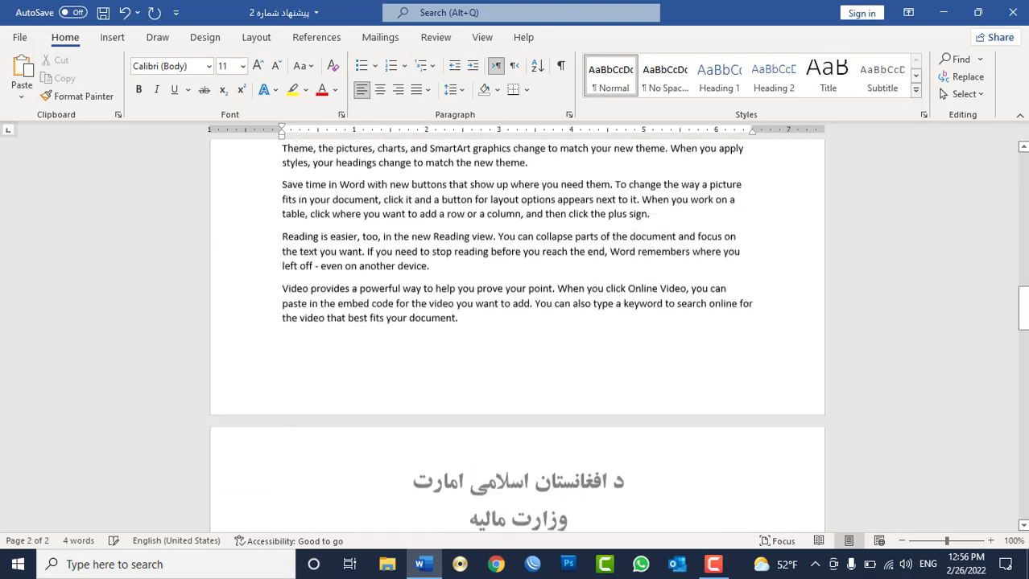
# - Review the three pages of sample text and save the document
pyautogui.scroll(-3, 602, 372)
pyautogui.scroll(-6, 602, 372)
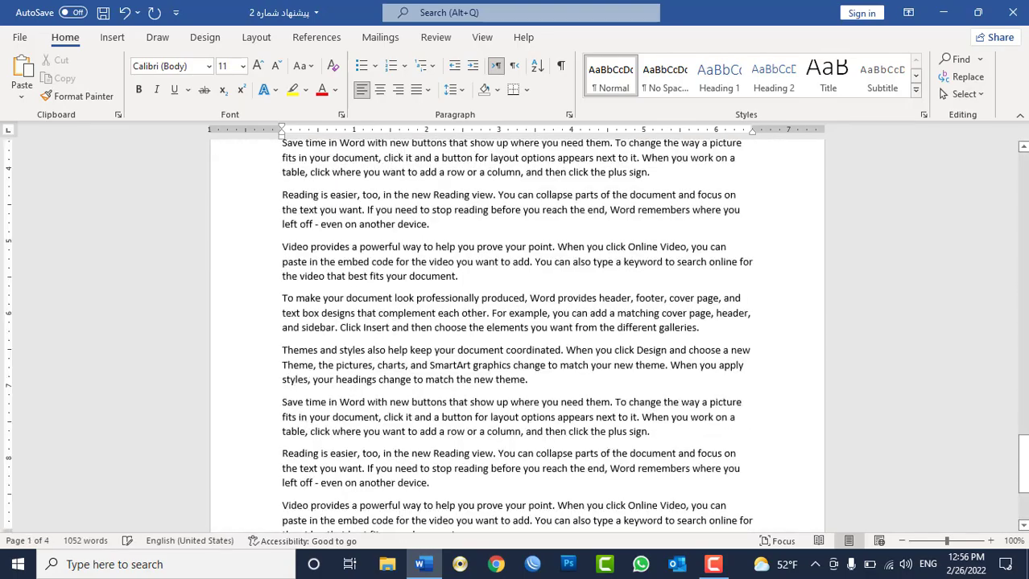
pyautogui.scroll(-3, 602, 372)
pyautogui.scroll(-3, 602, 372)
pyautogui.scroll(6, 602, 372)
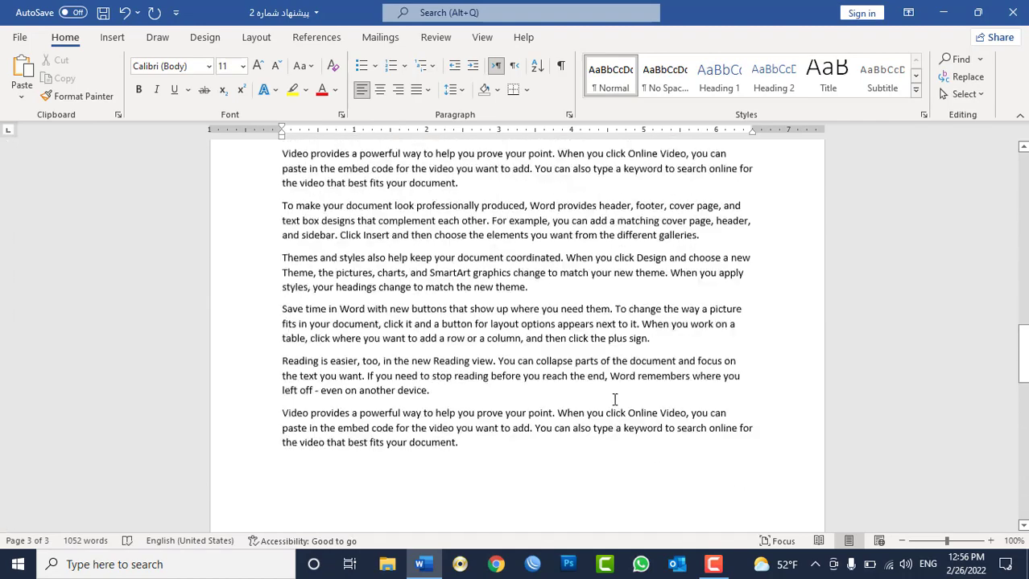
pyautogui.scroll(3, 614, 397)
pyautogui.scroll(3, 619, 404)
pyautogui.hotkey('ctrl', 's')
pyautogui.scroll(3, 617, 398)
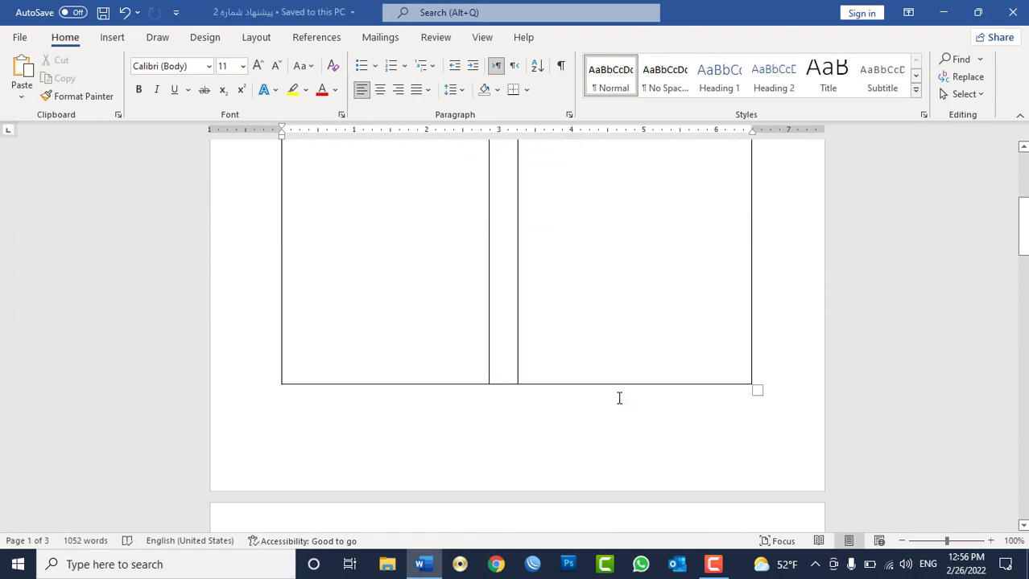
pyautogui.scroll(6, 617, 397)
pyautogui.scroll(1, 619, 398)
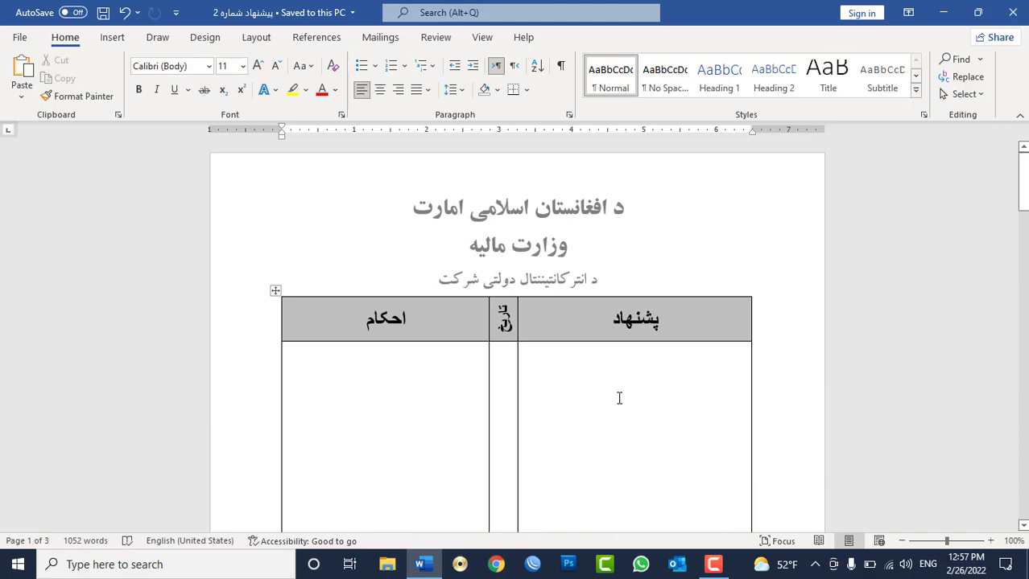
# - Save the document as a PDF named 1 on the Desktop
pyautogui.click(19, 37)
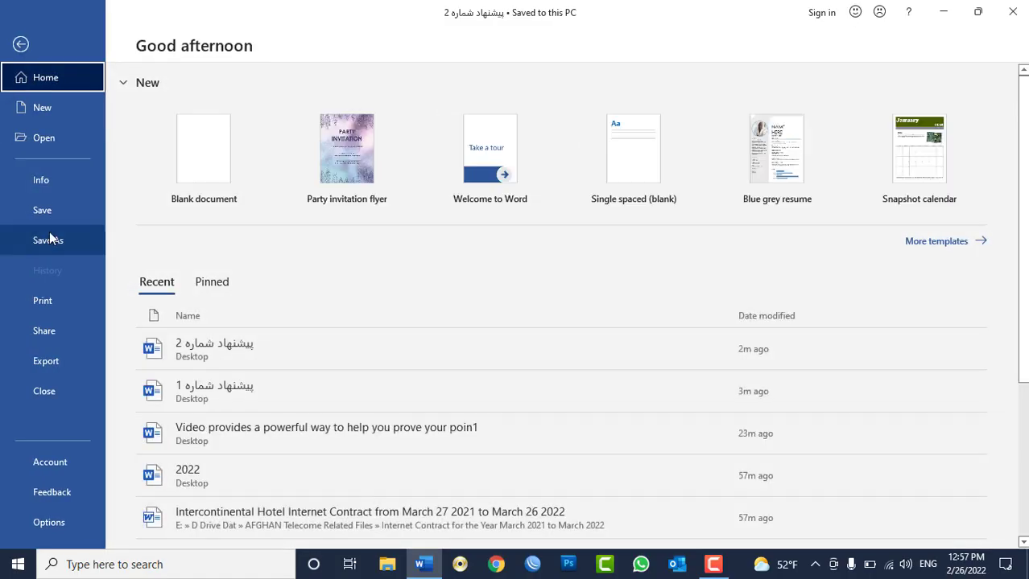
pyautogui.click(50, 235)
pyautogui.click(235, 249)
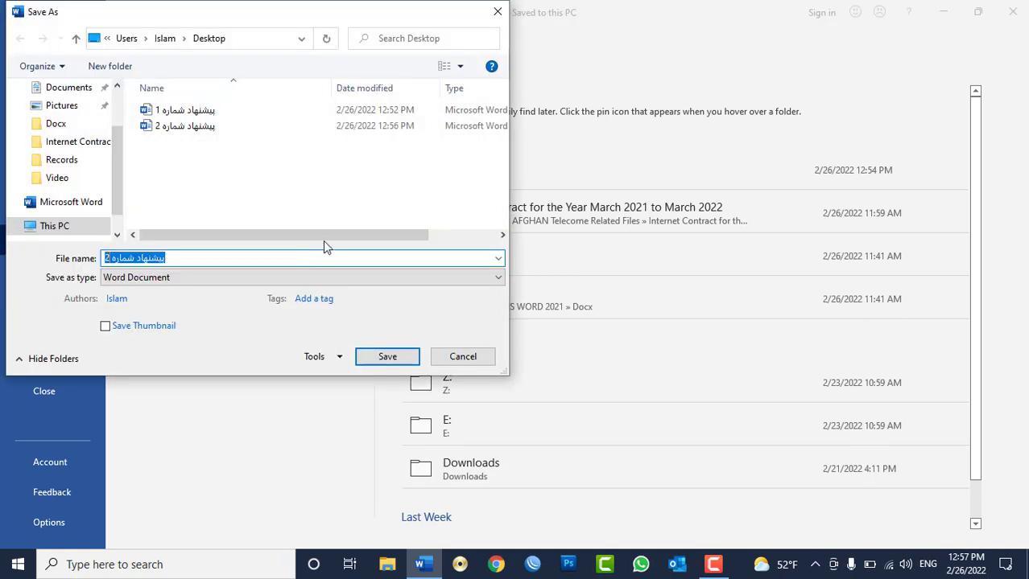
pyautogui.click(188, 277)
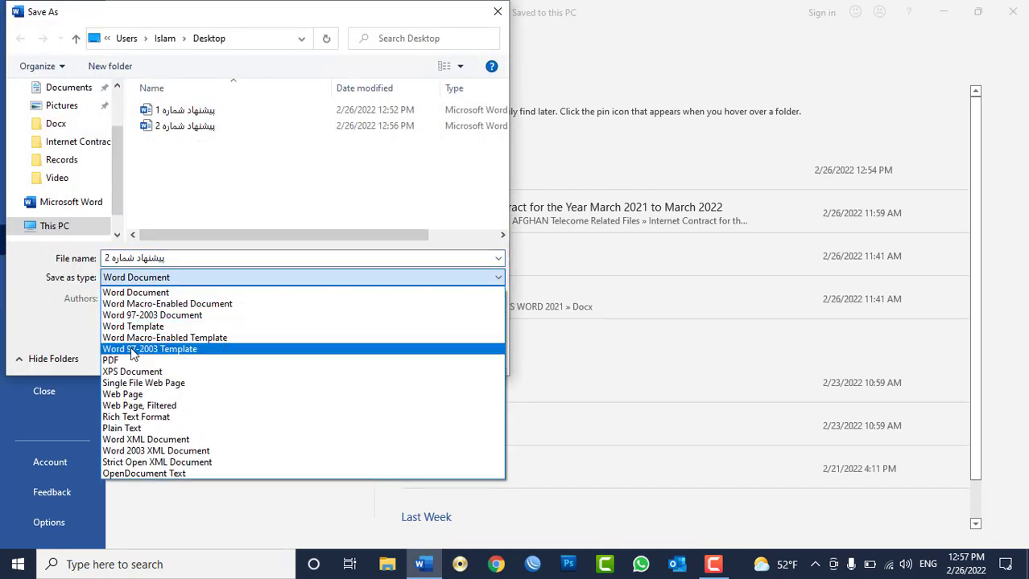
pyautogui.click(129, 360)
pyautogui.tripleClick(184, 258)
pyautogui.write('1')
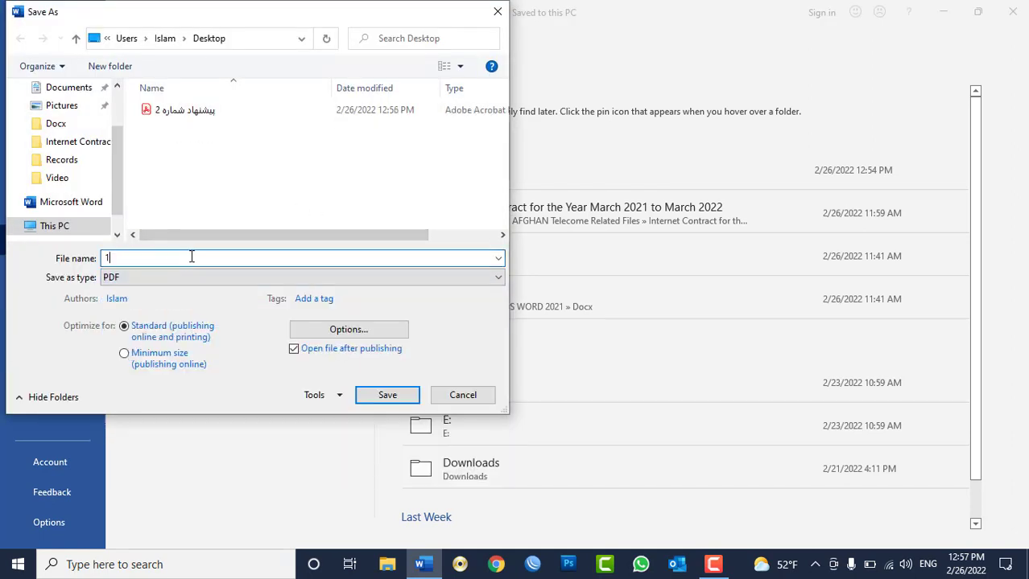
pyautogui.click(395, 396)
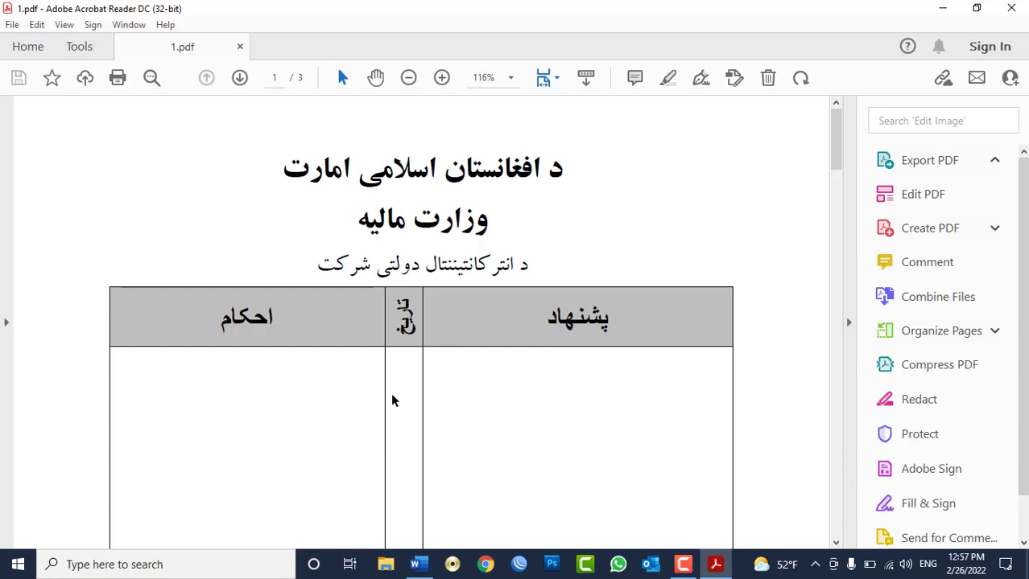
# - Scroll through 1.pdf in Acrobat, then close it to return to Word
pyautogui.scroll(-5, 425, 363)
pyautogui.scroll(-5, 447, 344)
pyautogui.scroll(-5, 448, 341)
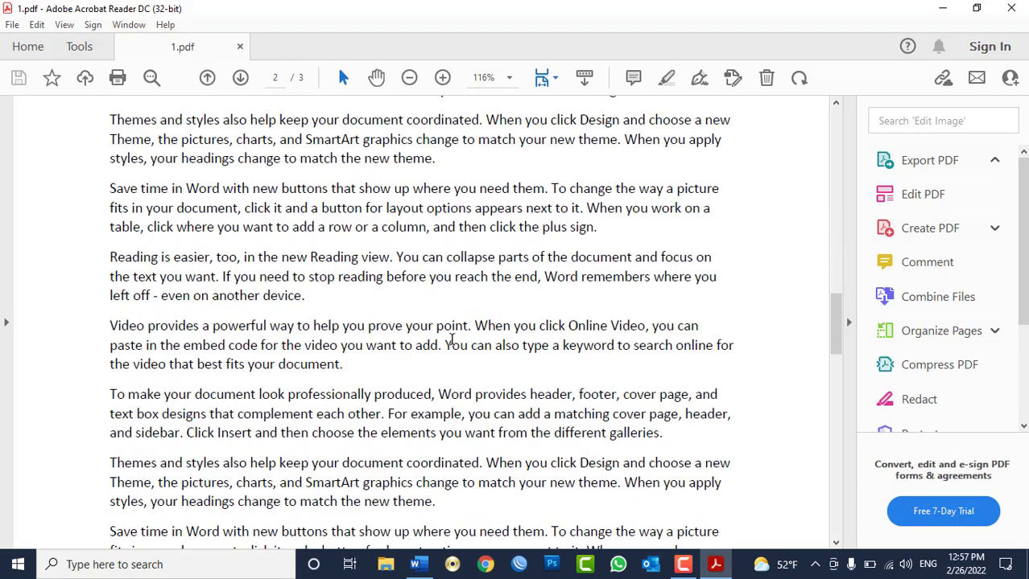
pyautogui.scroll(-5, 451, 341)
pyautogui.click(1011, 8)
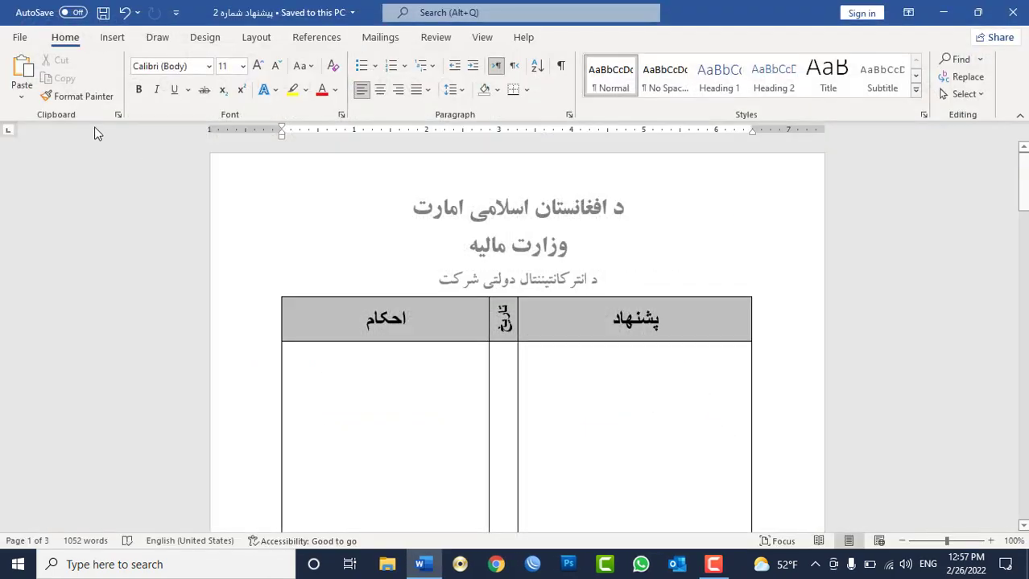
# - Set up Save As to the Desktop as PDF with file name 2
pyautogui.click(18, 36)
pyautogui.click(64, 236)
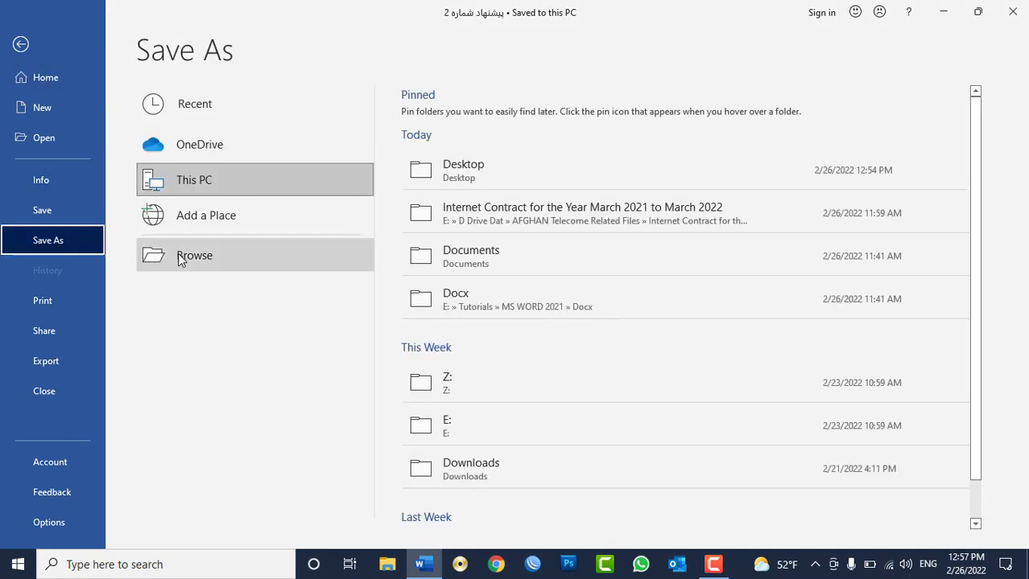
pyautogui.click(202, 261)
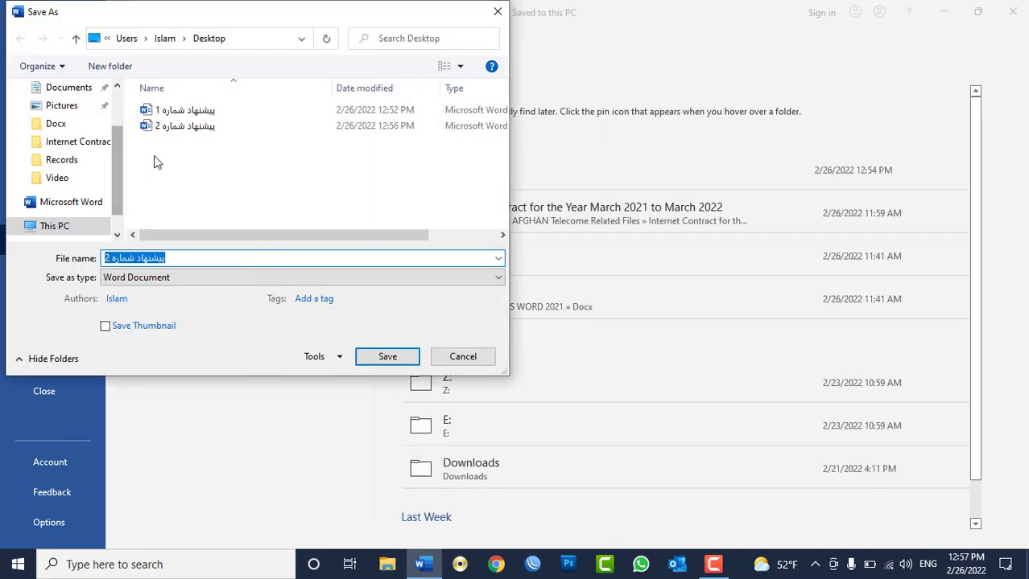
pyautogui.scroll(2, 81, 121)
pyautogui.click(65, 118)
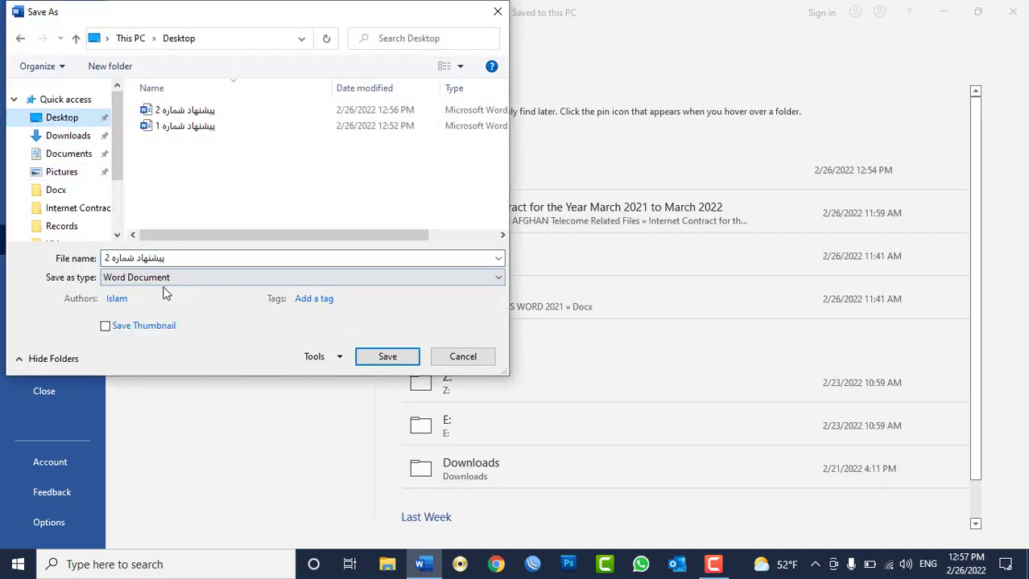
pyautogui.click(163, 278)
pyautogui.click(127, 361)
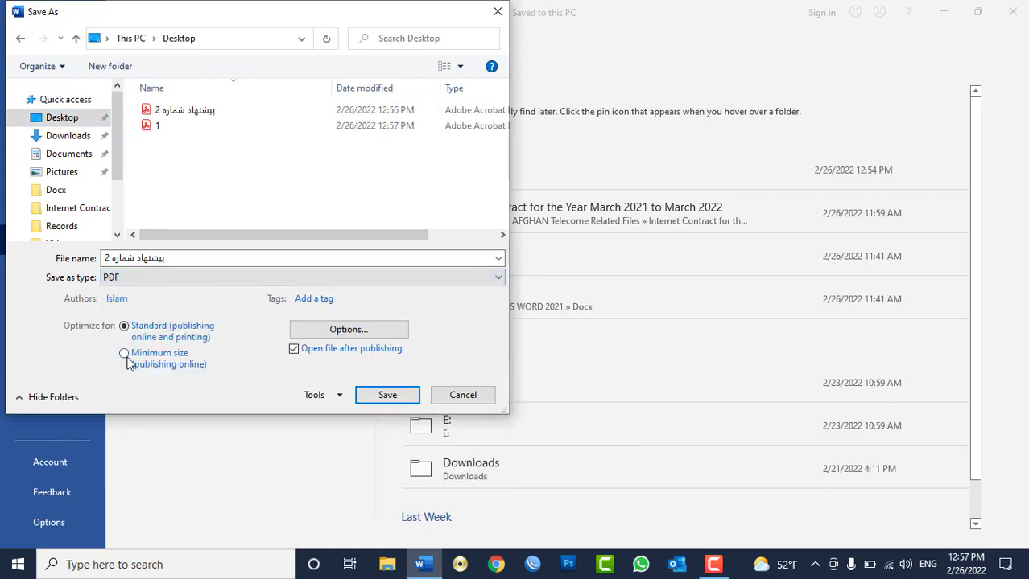
pyautogui.click(156, 127)
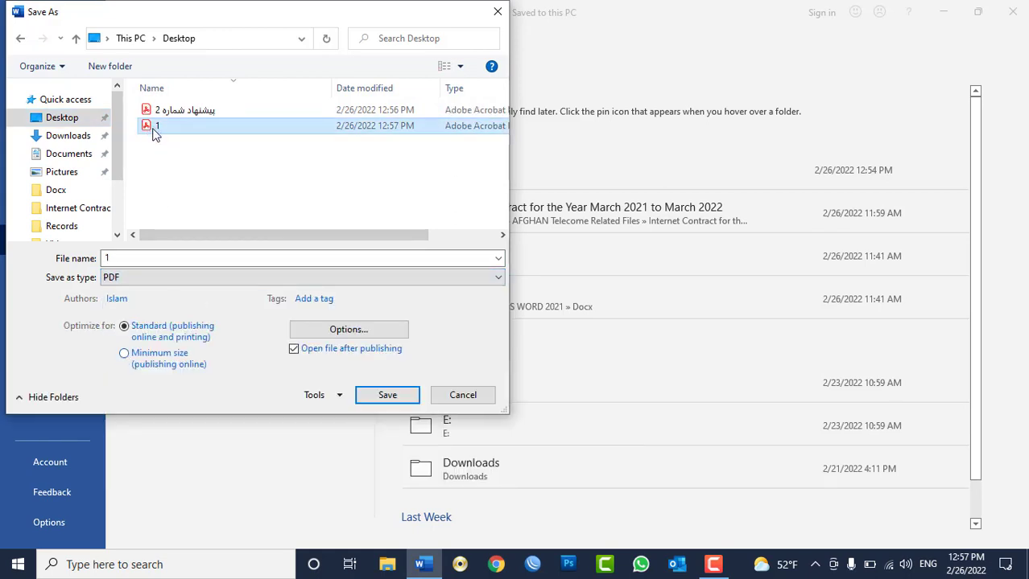
pyautogui.doubleClick(126, 260)
pyautogui.write('2')
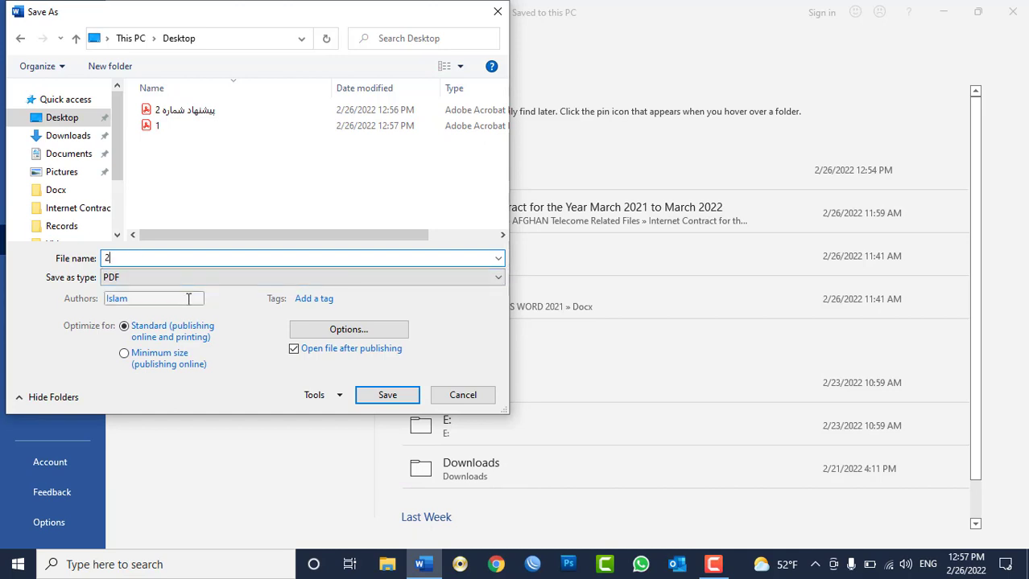
# - In the PDF Options, set the page range from 1 to 2 and confirm
pyautogui.click(317, 331)
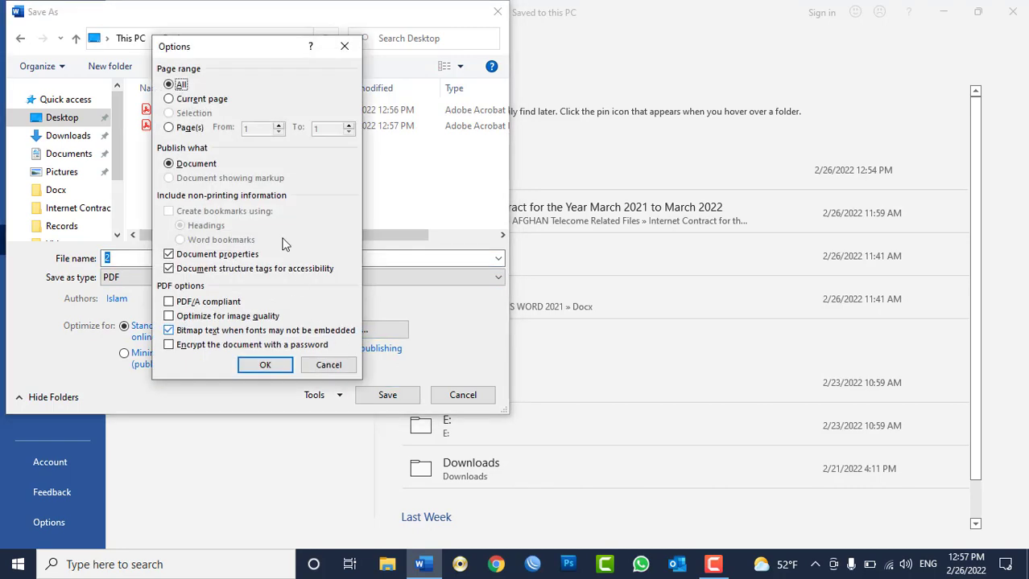
pyautogui.moveTo(252, 49)
pyautogui.mouseDown()
pyautogui.moveTo(631, 97)
pyautogui.moveTo(638, 111)
pyautogui.mouseUp()
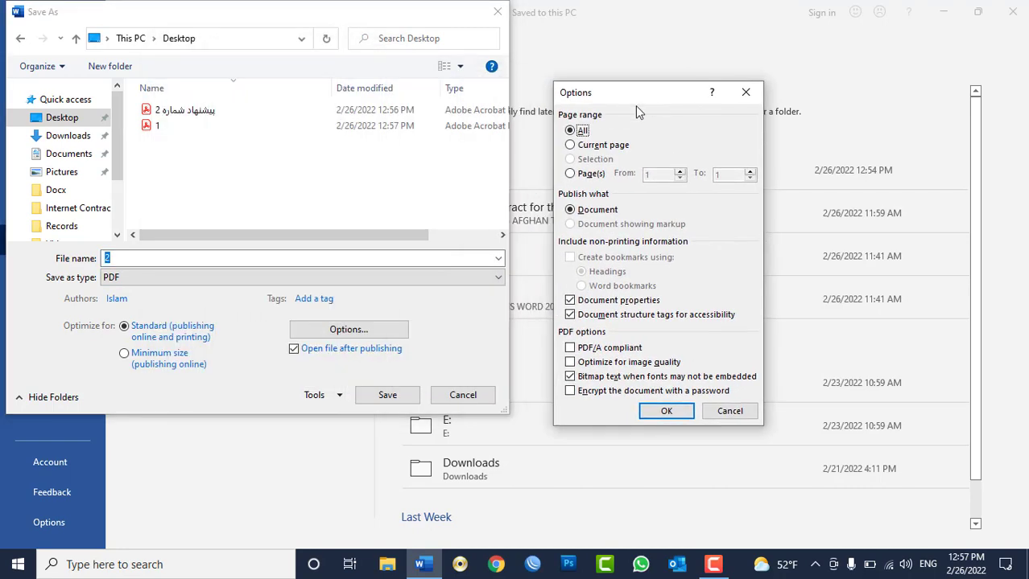
pyautogui.click(594, 149)
pyautogui.click(584, 171)
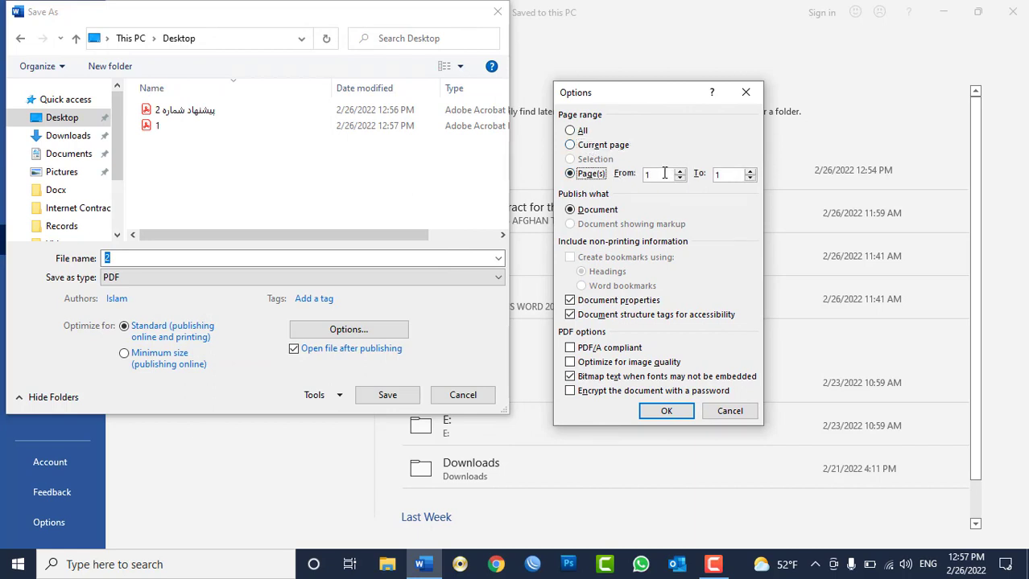
pyautogui.press('Tab')
pyautogui.doubleClick(652, 174)
pyautogui.write('1')
pyautogui.doubleClick(717, 175)
pyautogui.write('2')
pyautogui.click(666, 412)
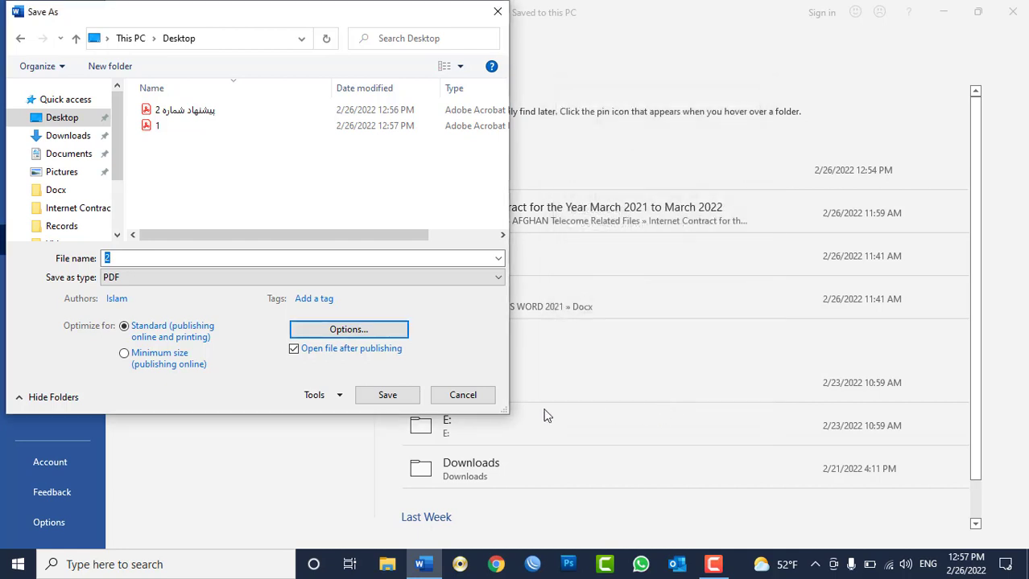
# - Publish PDF 2, scroll through it in Acrobat, then close Acrobat and Word
pyautogui.click(386, 396)
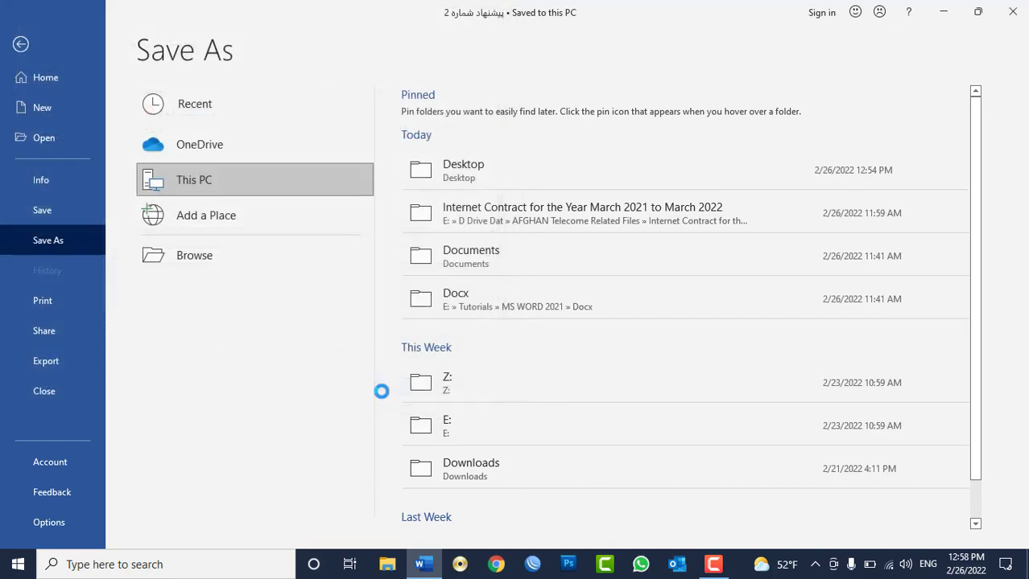
pyautogui.scroll(-3, 580, 216)
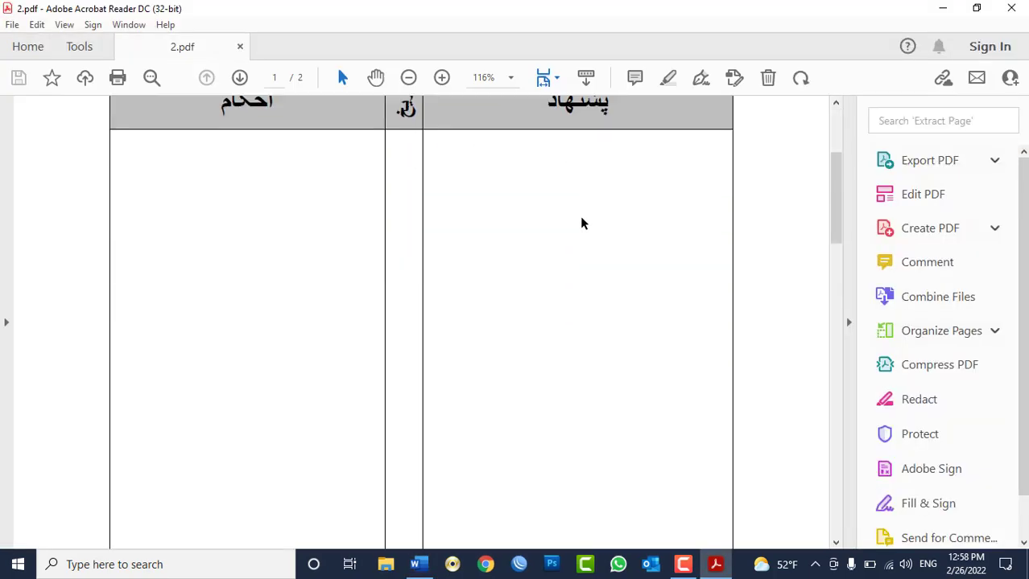
pyautogui.scroll(-5, 580, 216)
pyautogui.scroll(-5, 579, 216)
pyautogui.scroll(-2, 583, 223)
pyautogui.scroll(-3, 583, 223)
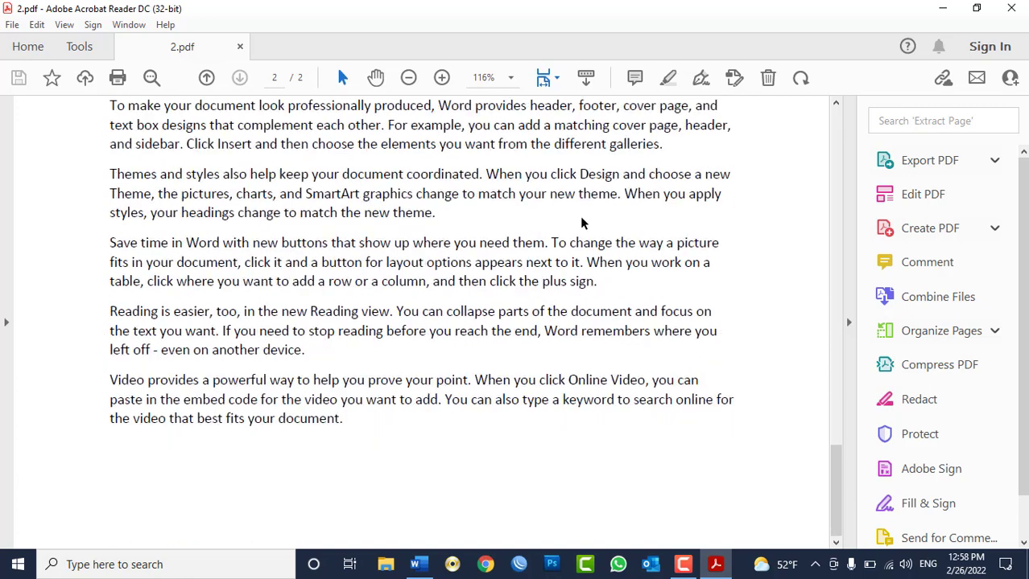
pyautogui.click(1011, 9)
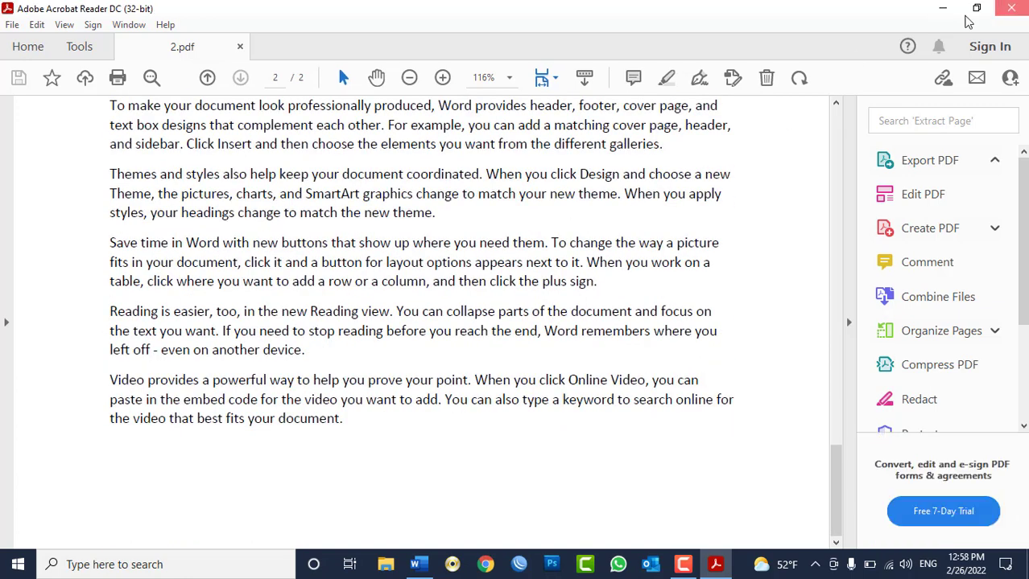
pyautogui.click(1011, 12)
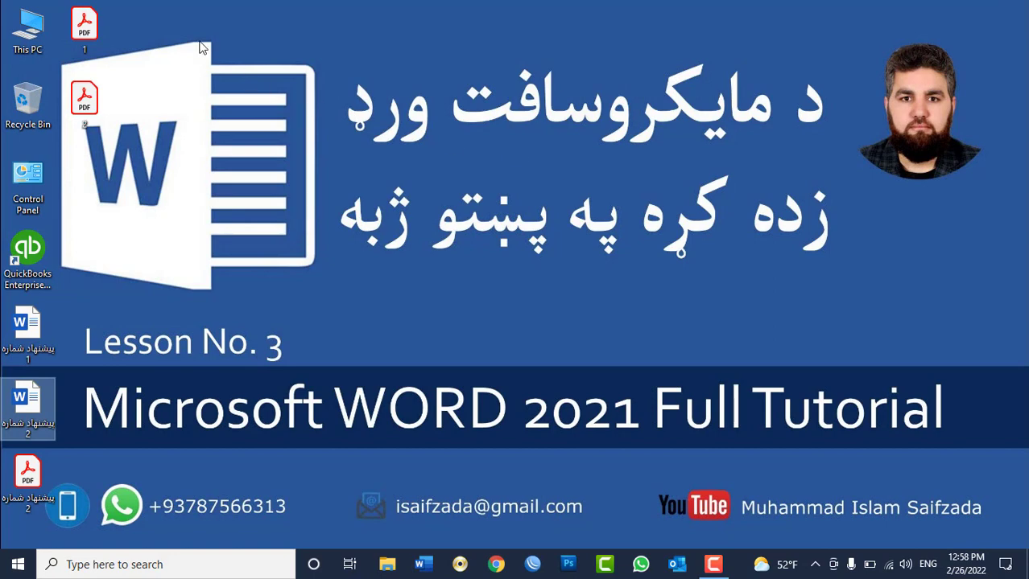
# - Delete the PDF named 1 to the Recycle Bin and open the letterhead PDF
pyautogui.moveTo(84, 25); pyautogui.dragTo(30, 109)
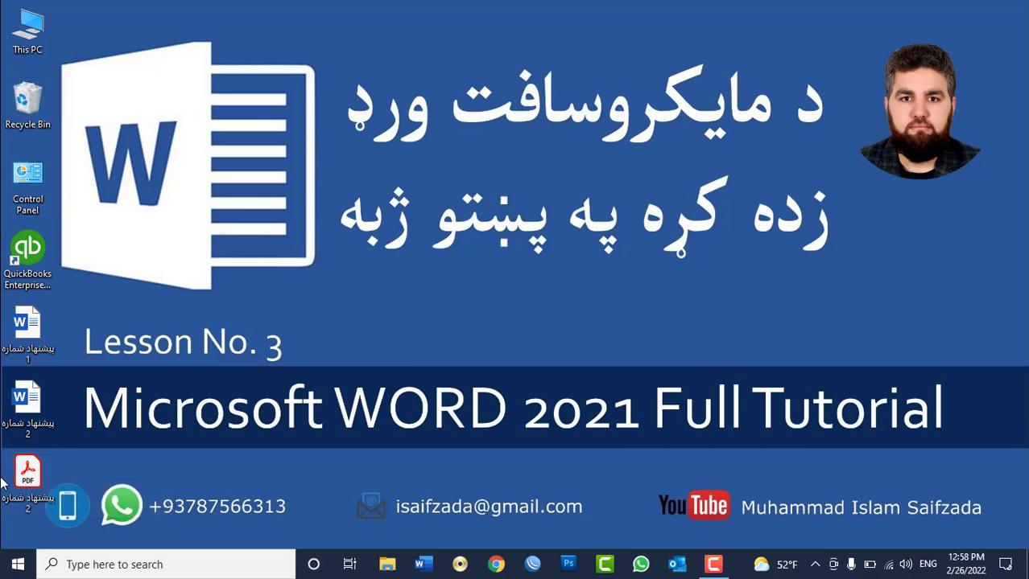
pyautogui.doubleClick(42, 481)
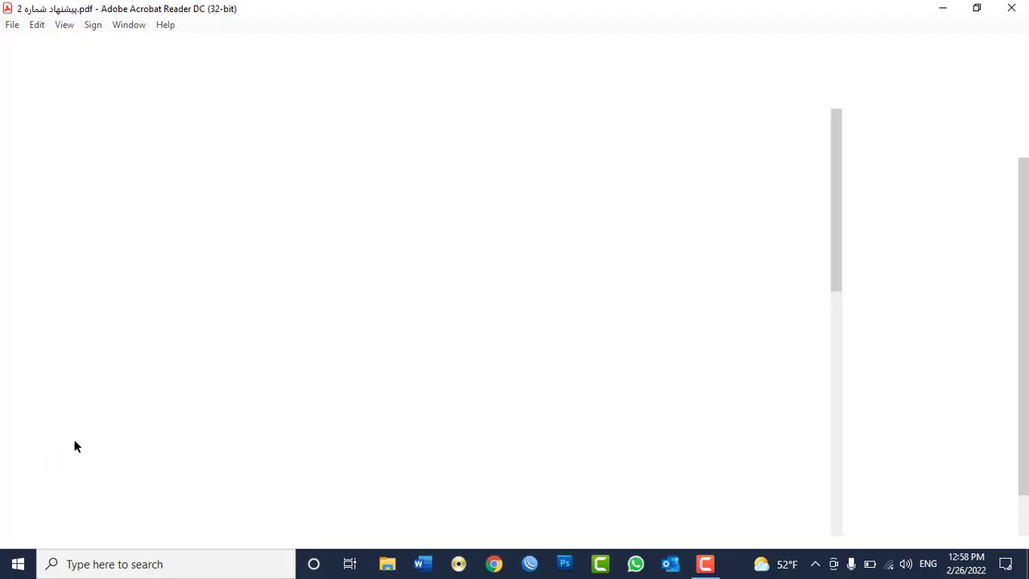
pyautogui.scroll(-3, 610, 251)
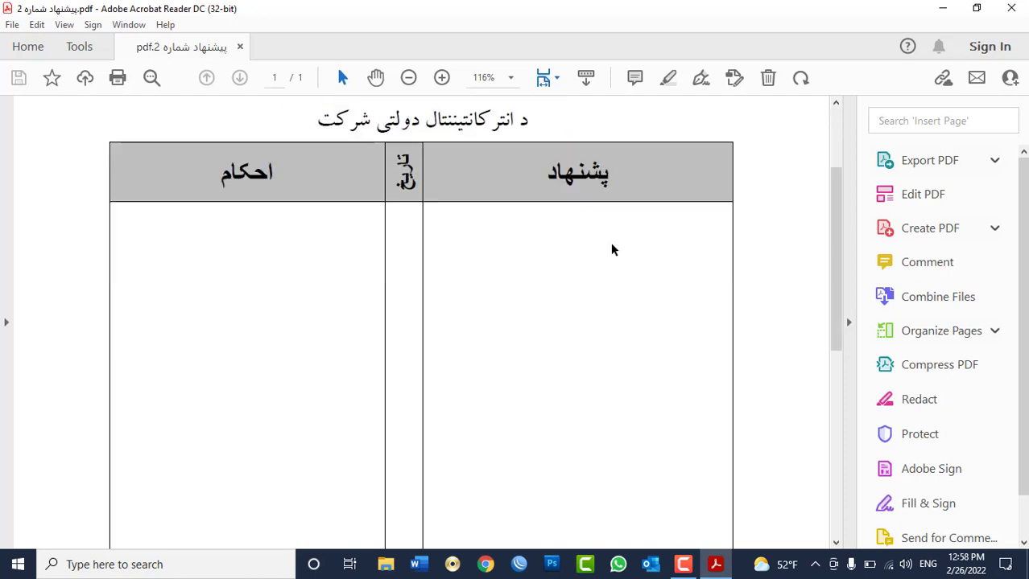
pyautogui.scroll(-3, 610, 251)
pyautogui.scroll(-2, 615, 249)
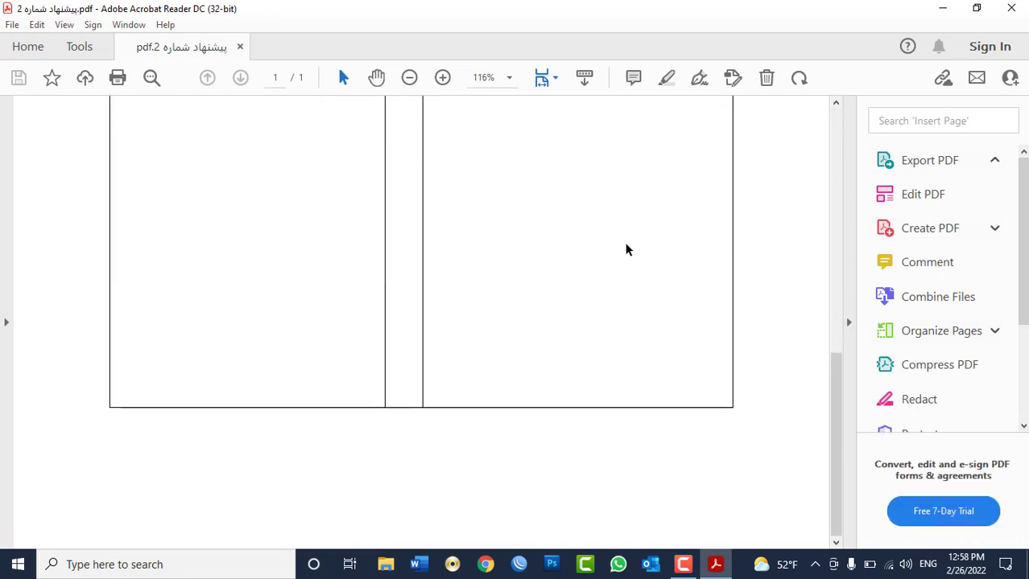
pyautogui.scroll(3, 627, 251)
pyautogui.scroll(3, 626, 250)
pyautogui.scroll(2, 626, 251)
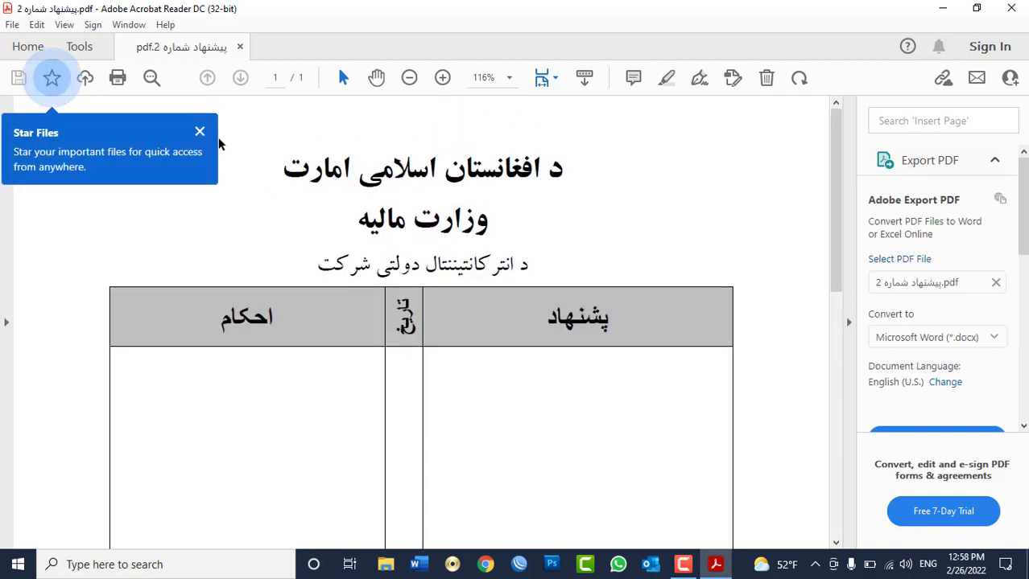
# - Dismiss the starring tip and select the PDF's title lines, including the word وزارت
pyautogui.click(200, 133)
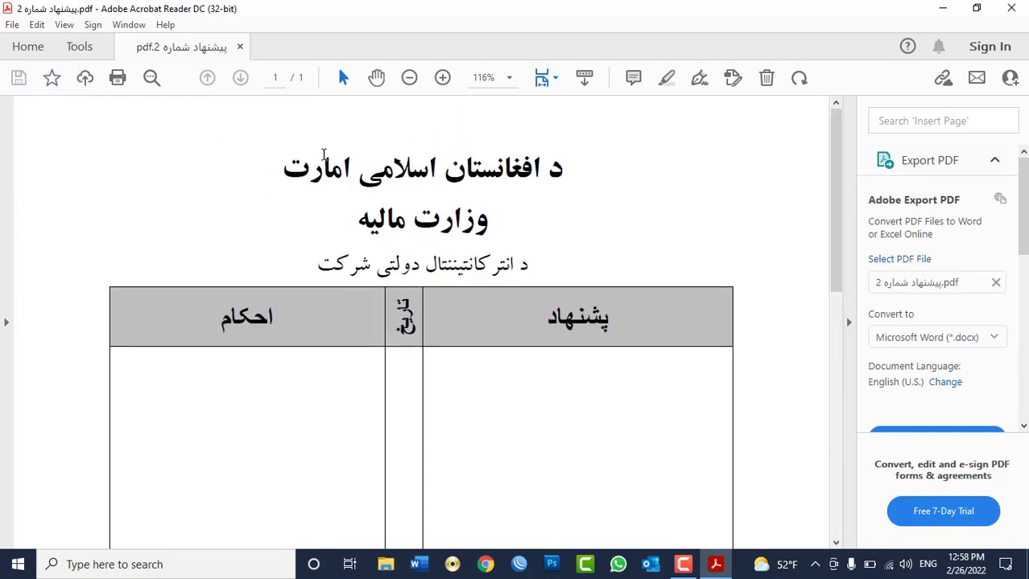
pyautogui.tripleClick(539, 168)
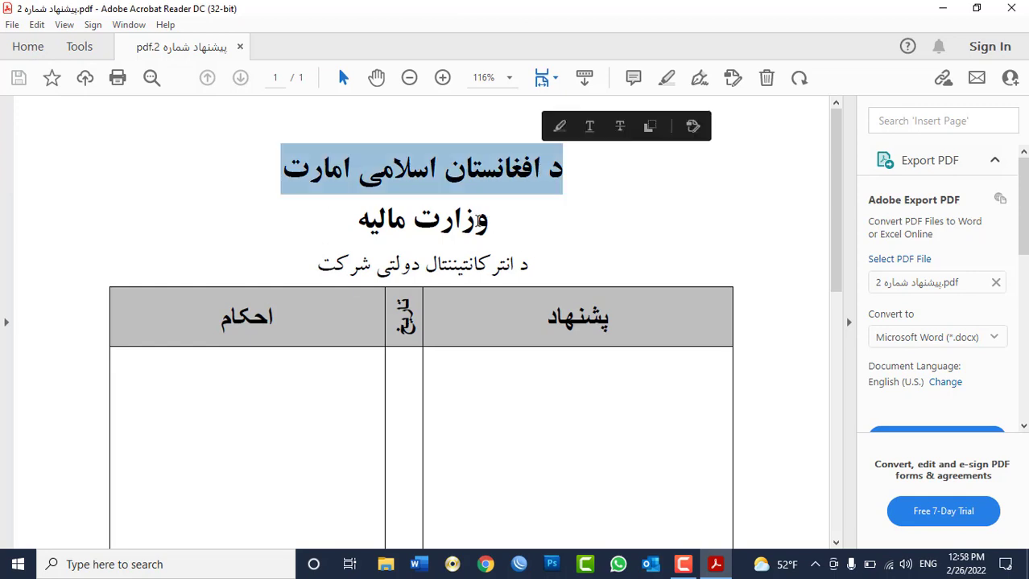
pyautogui.doubleClick(473, 222)
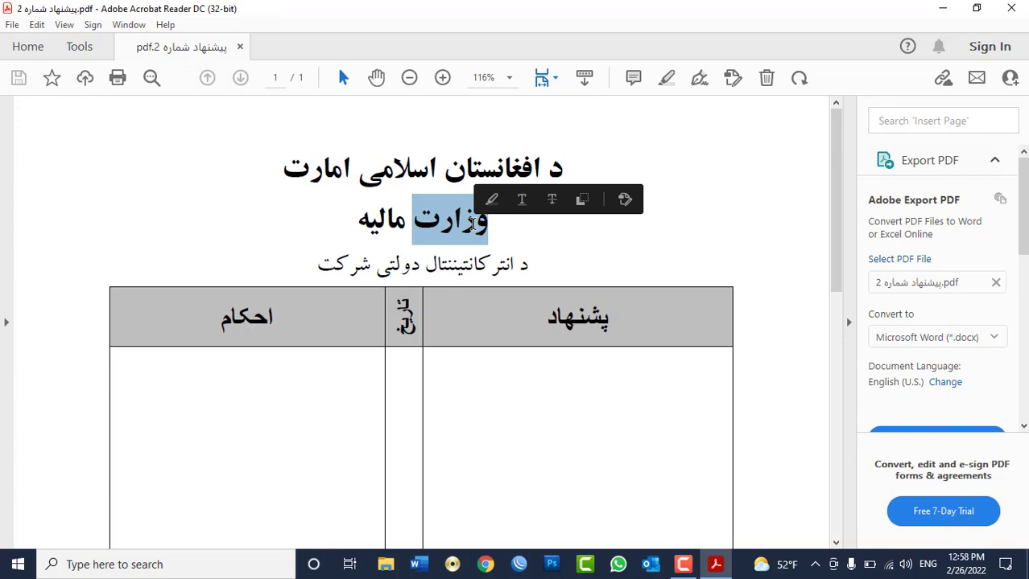
pyautogui.tripleClick(468, 265)
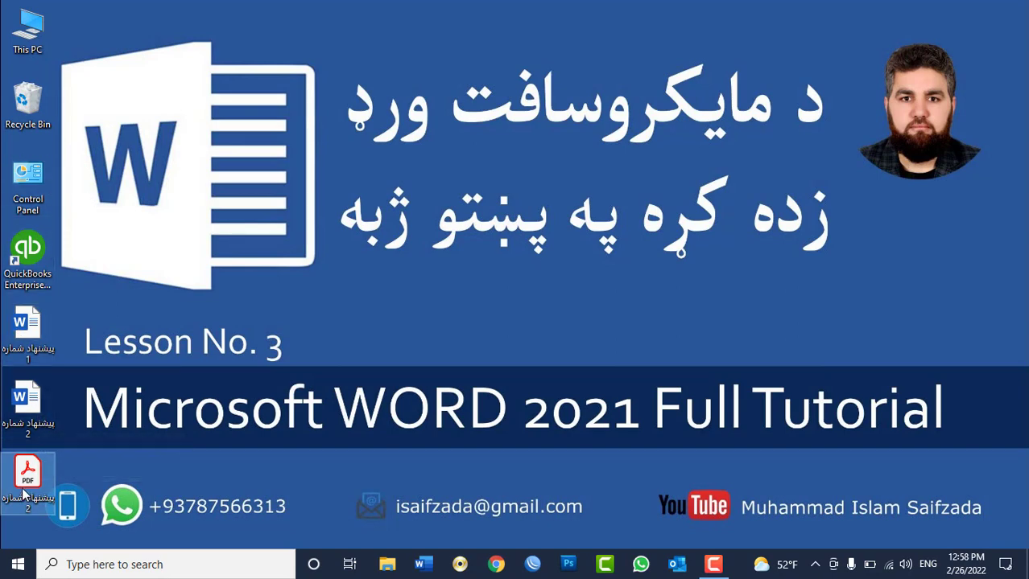
# - Open the letterhead PDF with Word via Open with > Choose another app > More apps
pyautogui.rightClick(33, 480)
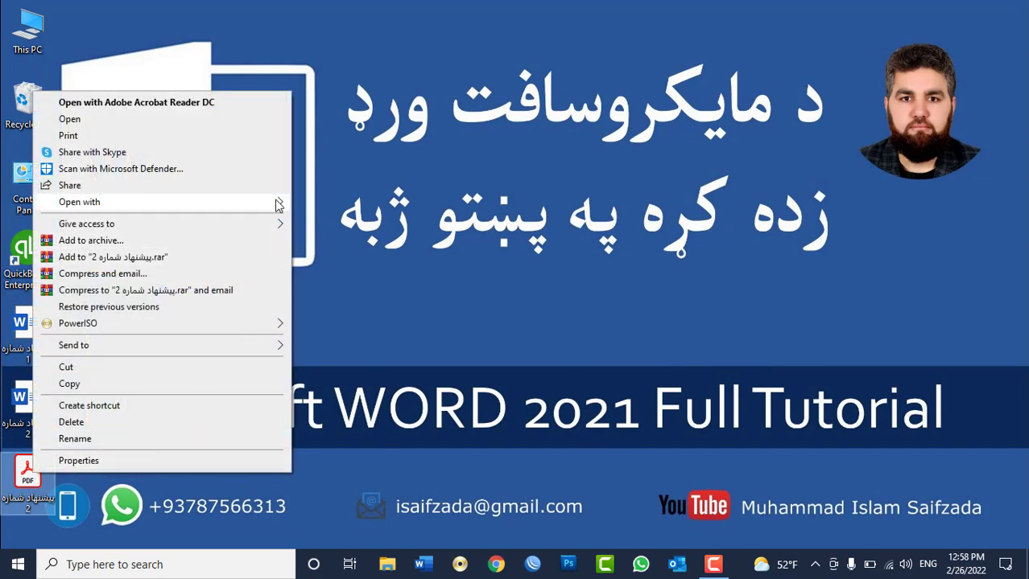
pyautogui.moveTo(276, 204)
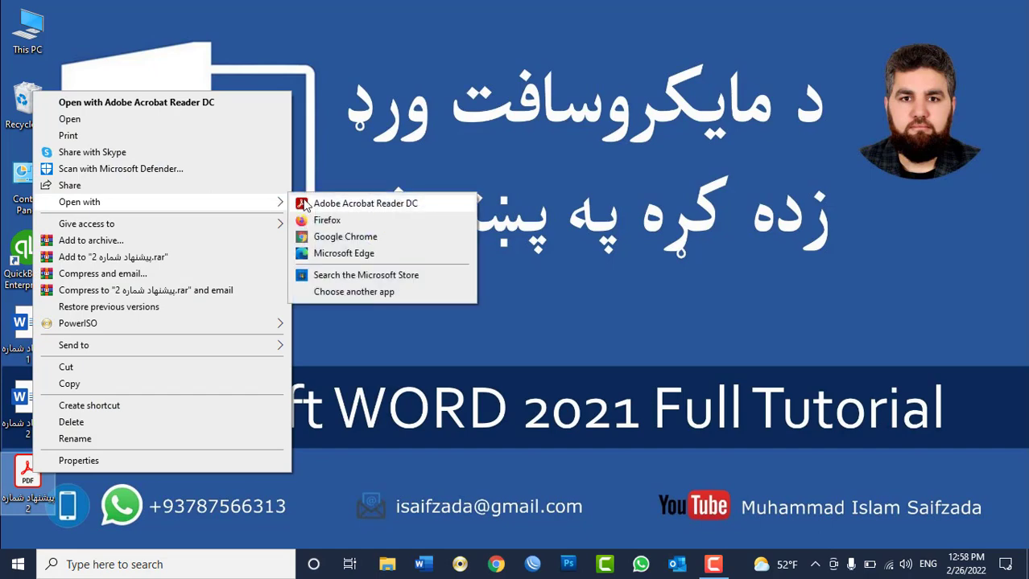
pyautogui.click(361, 294)
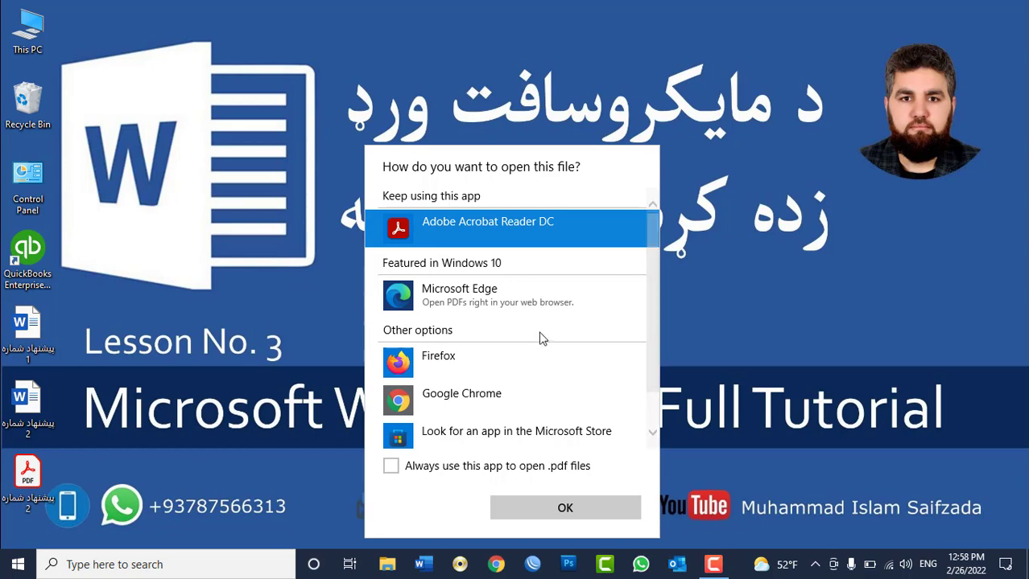
pyautogui.scroll(-1, 542, 339)
pyautogui.click(392, 428)
pyautogui.scroll(-1, 499, 324)
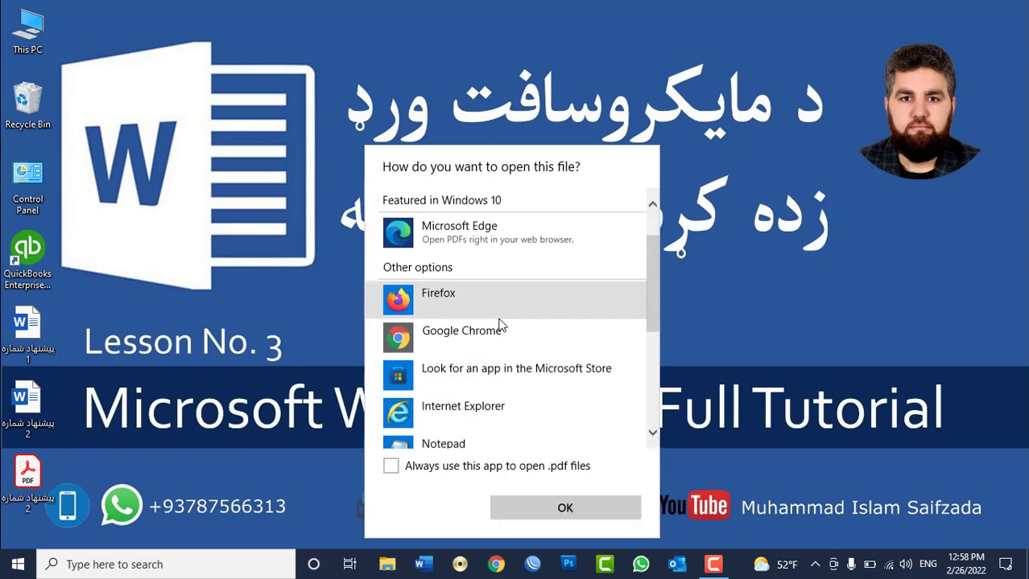
pyautogui.scroll(-3, 499, 325)
pyautogui.scroll(-2, 500, 324)
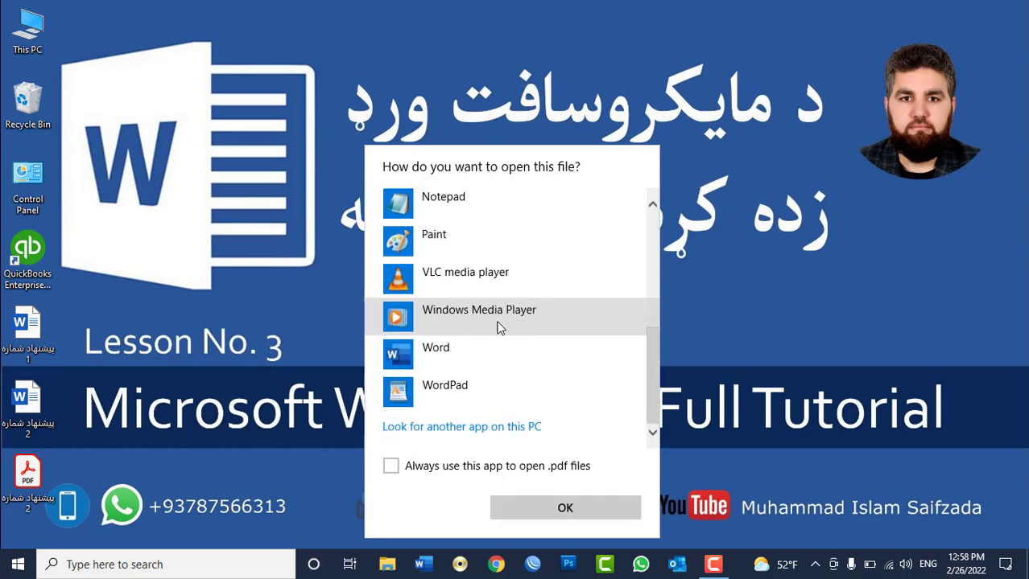
pyautogui.click(455, 360)
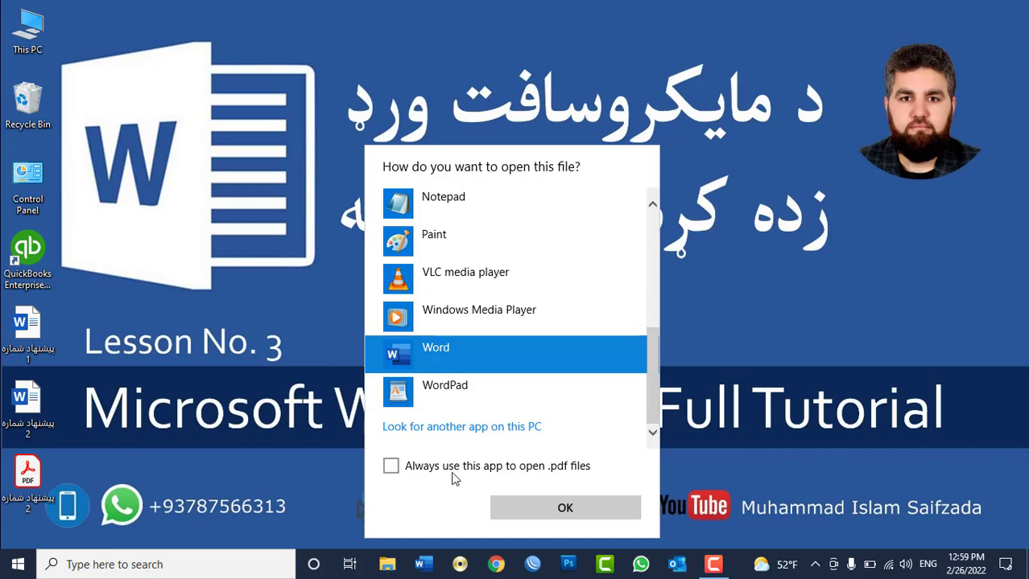
pyautogui.click(555, 515)
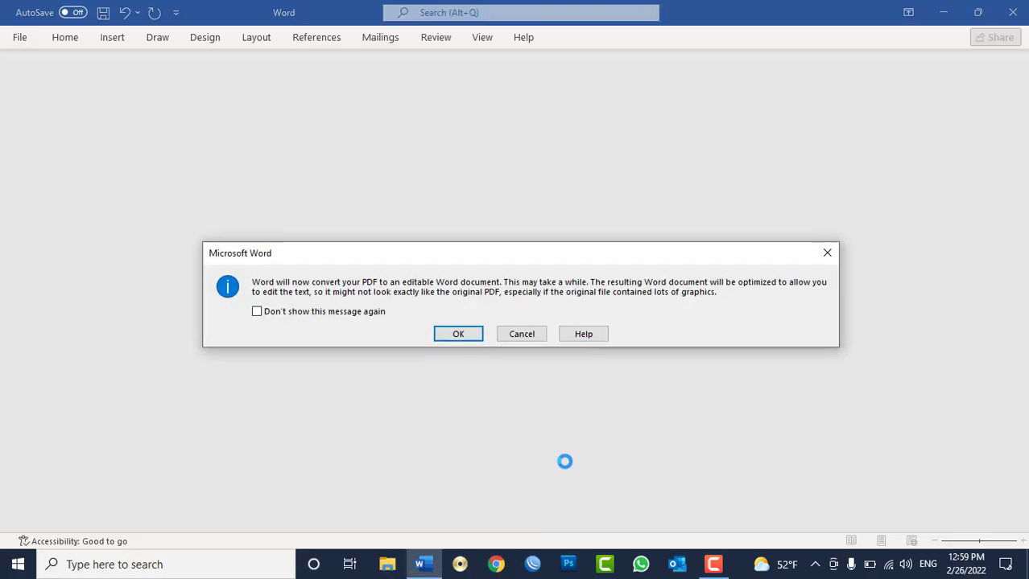
# - Accept converting the PDF to an editable document and scroll through the result
pyautogui.click(464, 333)
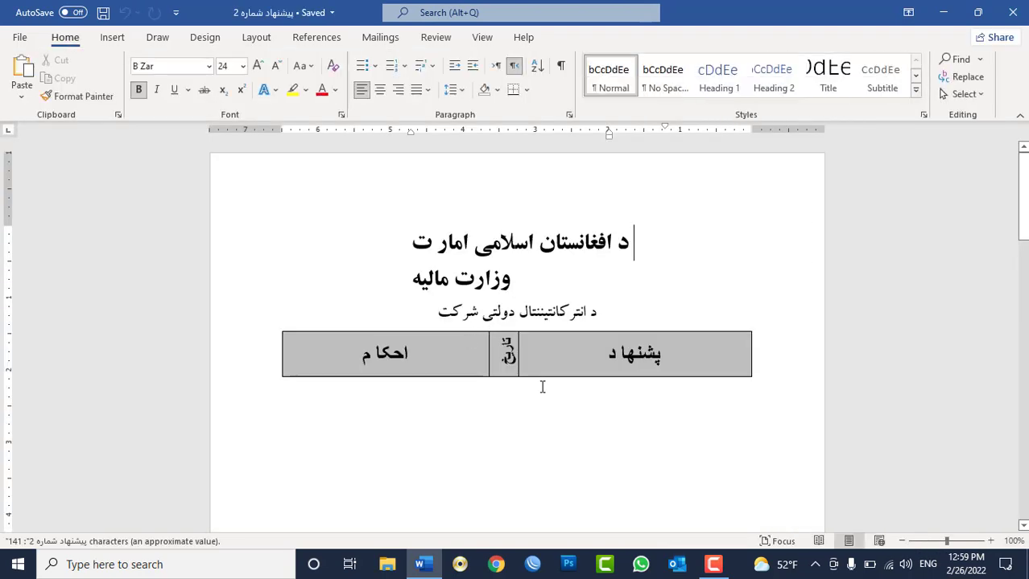
pyautogui.scroll(-3, 541, 387)
pyautogui.scroll(-3, 541, 387)
pyautogui.scroll(-3, 547, 388)
pyautogui.scroll(-4, 556, 389)
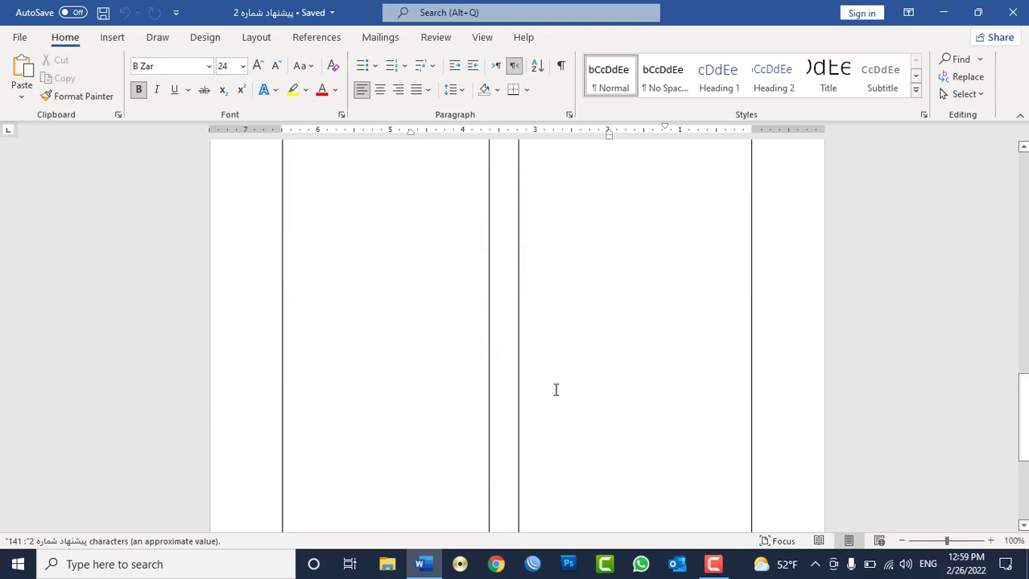
pyautogui.scroll(3, 555, 389)
pyautogui.scroll(3, 556, 388)
pyautogui.scroll(3, 555, 388)
pyautogui.scroll(3, 557, 388)
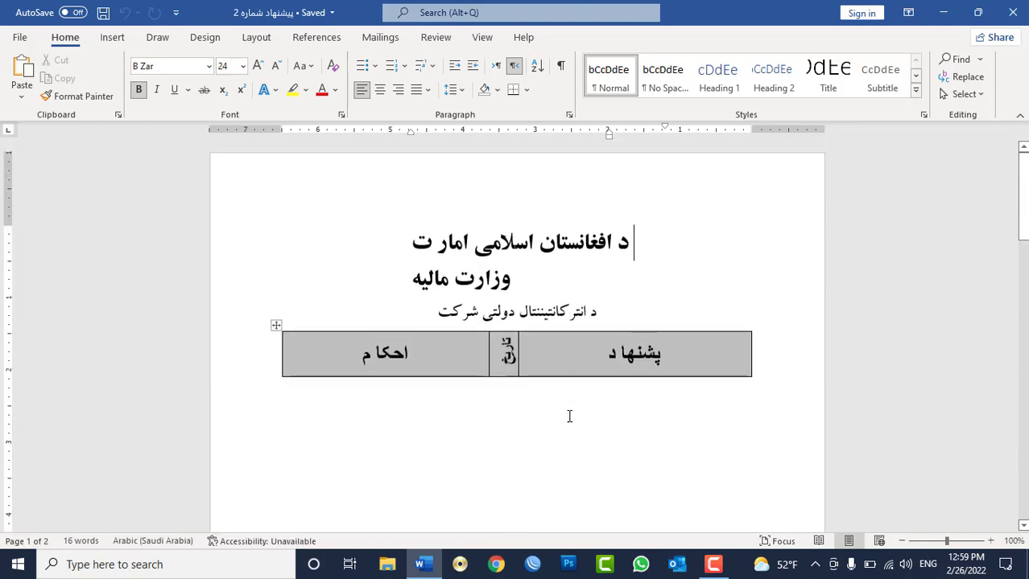
# - Drag the border of the table's last row to resize it
pyautogui.click(567, 419)
pyautogui.scroll(-3, 571, 421)
pyautogui.scroll(-3, 573, 419)
pyautogui.scroll(-3, 576, 415)
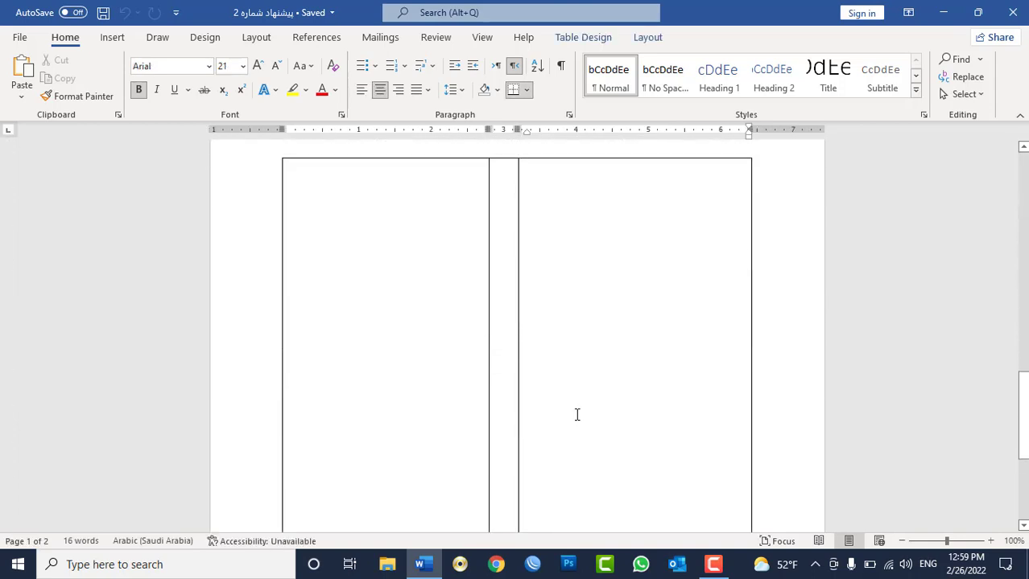
pyautogui.scroll(-3, 576, 414)
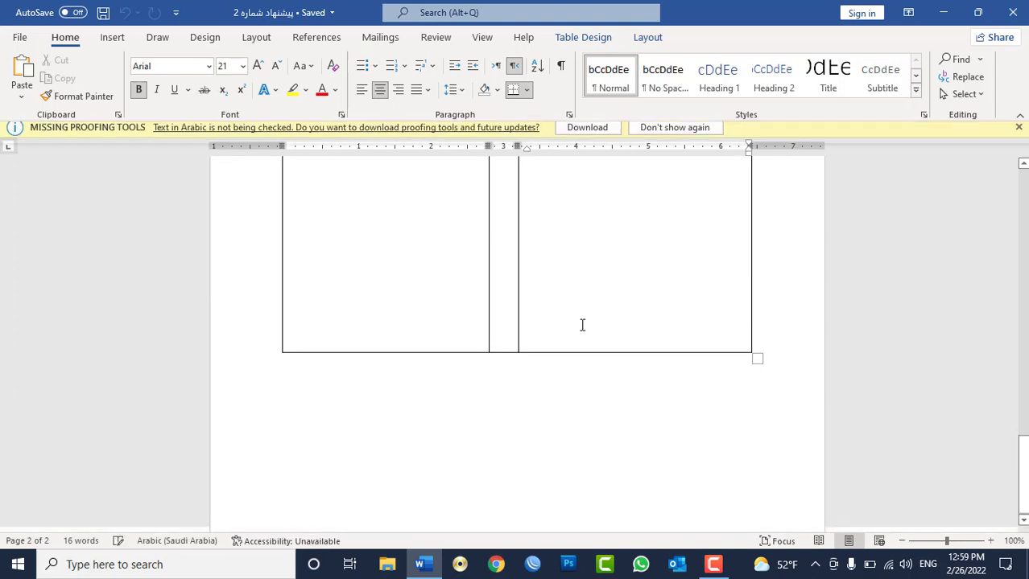
pyautogui.click(587, 354)
pyautogui.moveTo(584, 355); pyautogui.dragTo(581, 314)
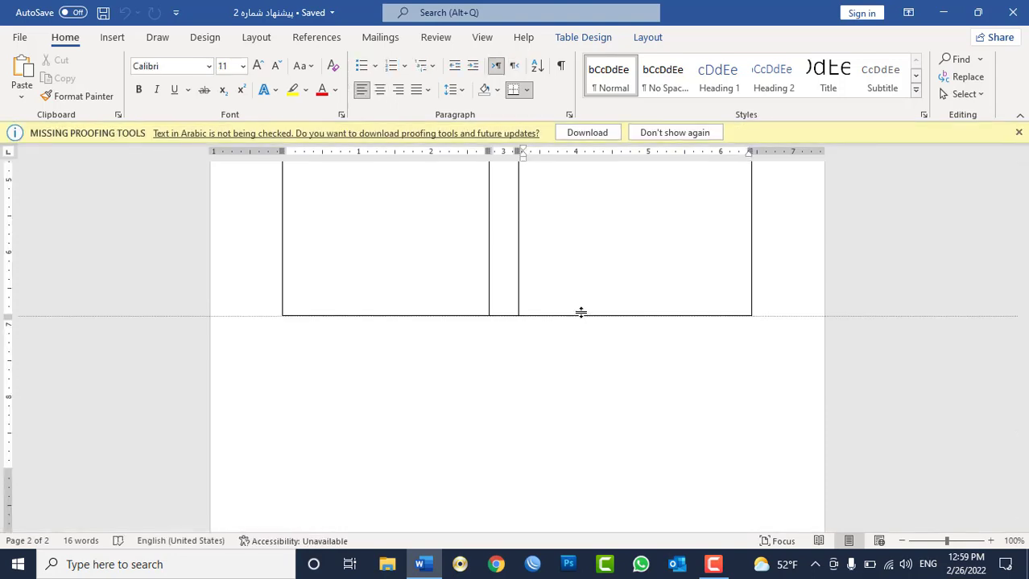
# - Drag the lower table's bottom border up further to shorten it
pyautogui.scroll(3, 614, 384)
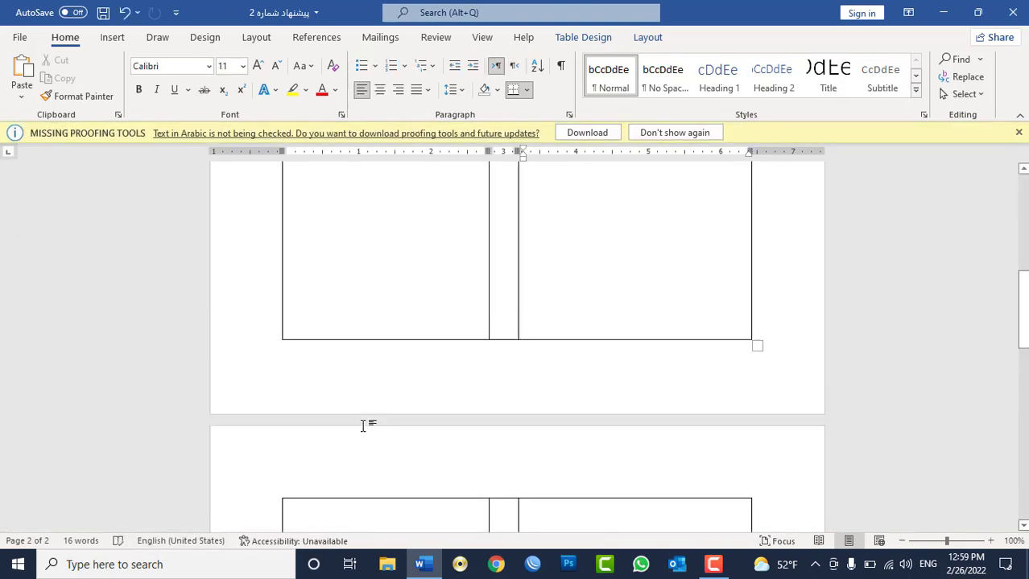
pyautogui.scroll(10, 542, 348)
pyautogui.scroll(-3, 542, 355)
pyautogui.scroll(-8, 542, 351)
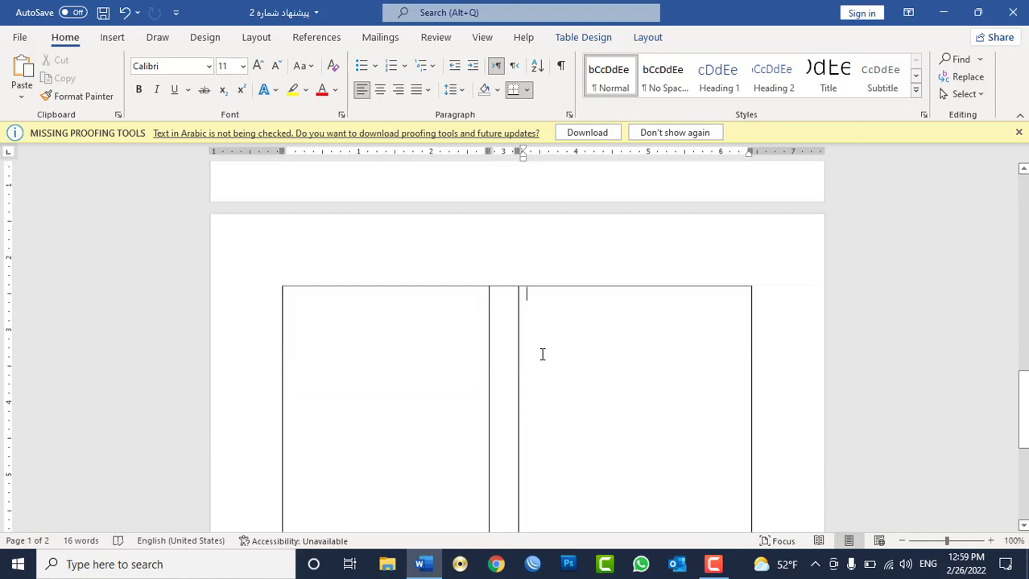
pyautogui.scroll(-3, 579, 395)
pyautogui.scroll(-2, 612, 418)
pyautogui.scroll(3, 606, 309)
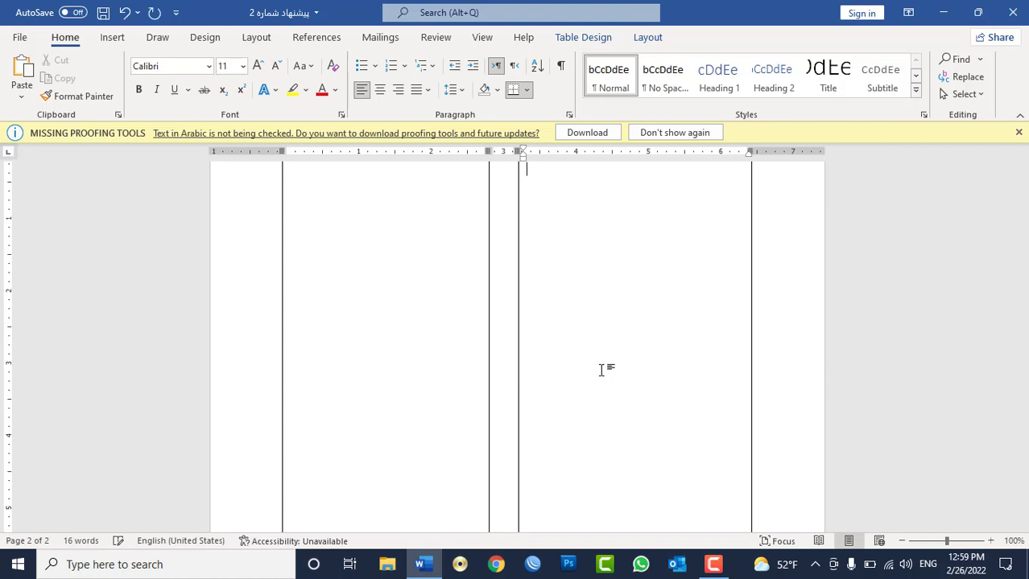
pyautogui.scroll(-2, 620, 372)
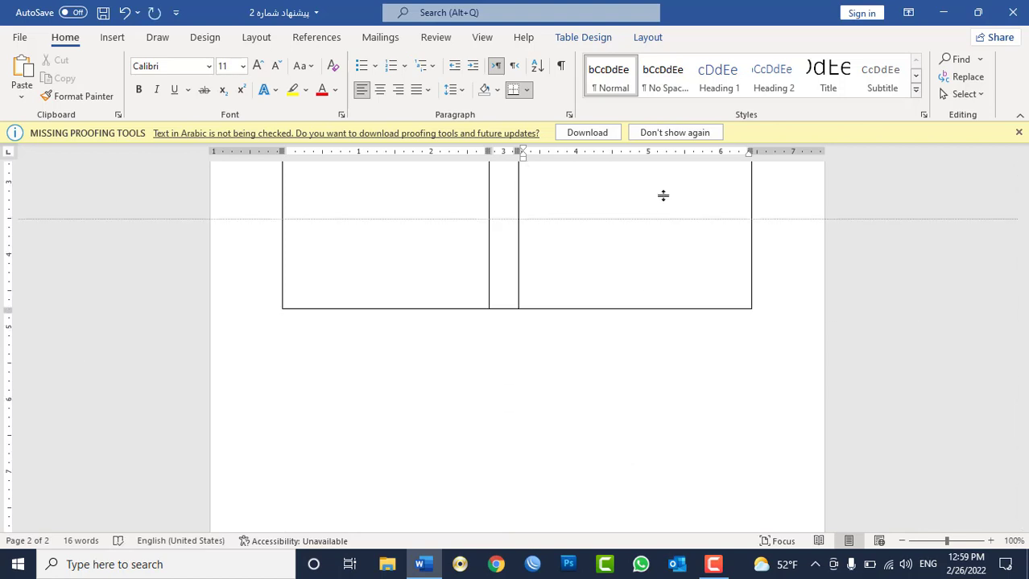
pyautogui.scroll(-2, 663, 196)
pyautogui.scroll(5, 687, 339)
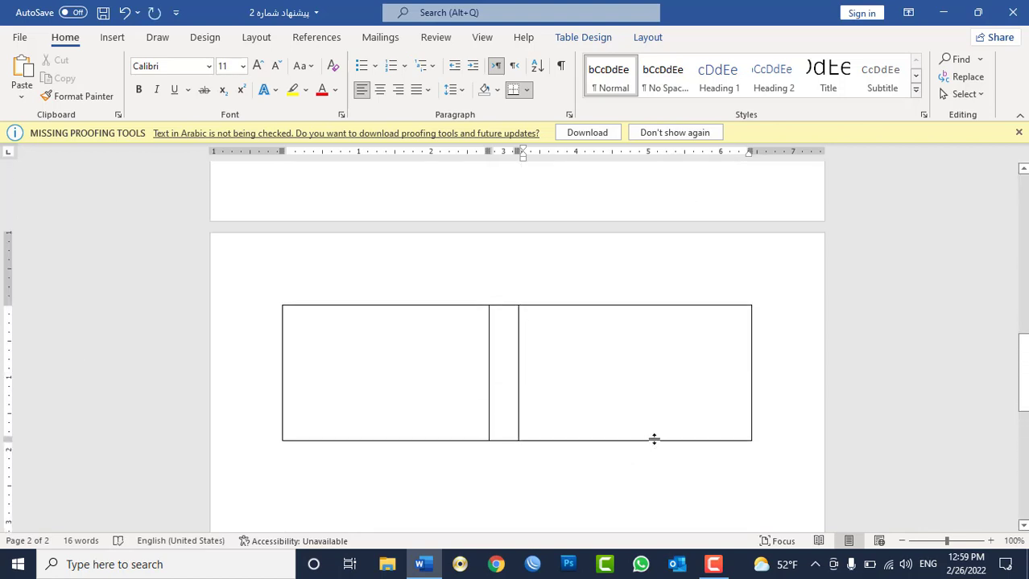
pyautogui.moveTo(653, 439); pyautogui.dragTo(659, 309)
pyautogui.scroll(2, 660, 306)
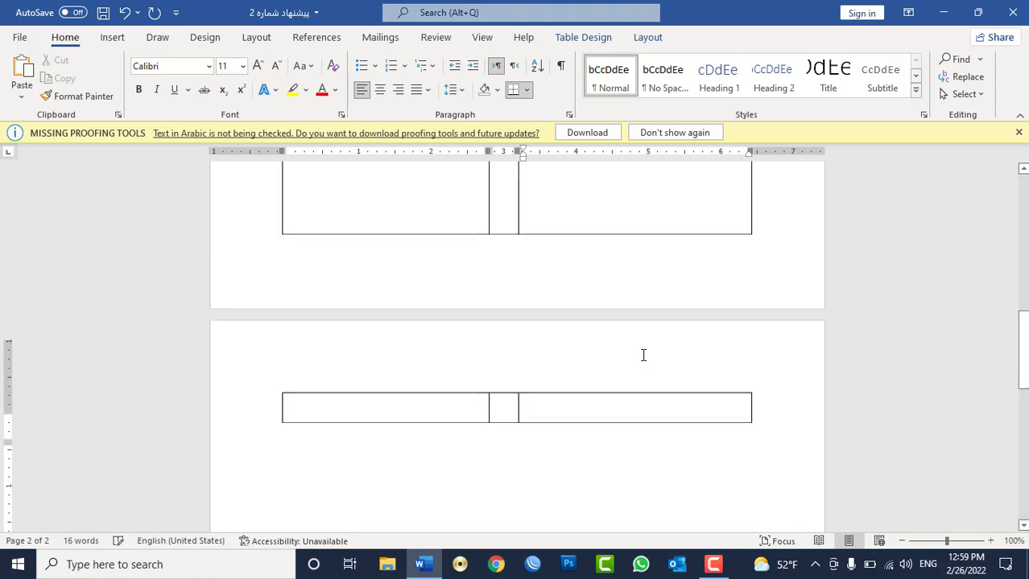
pyautogui.scroll(2, 640, 346)
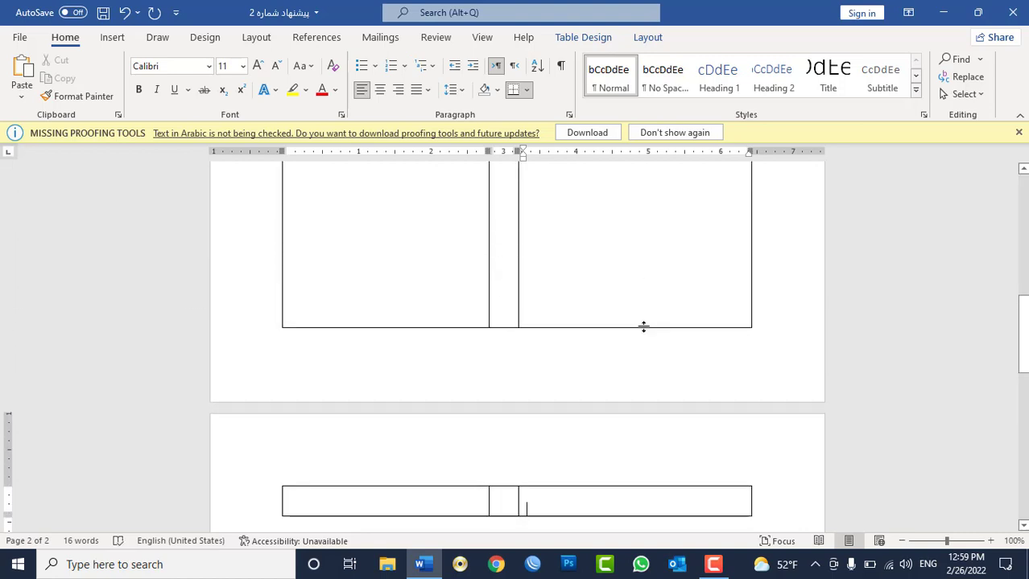
pyautogui.scroll(-3, 620, 435)
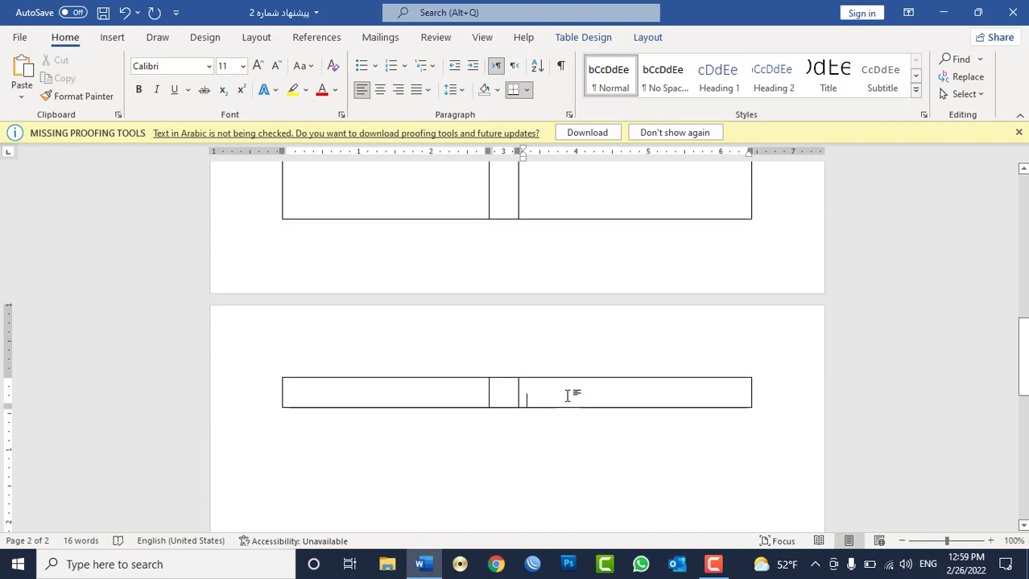
# - Delete the lower table's entire row, then undo the deletion
pyautogui.rightClick(569, 394)
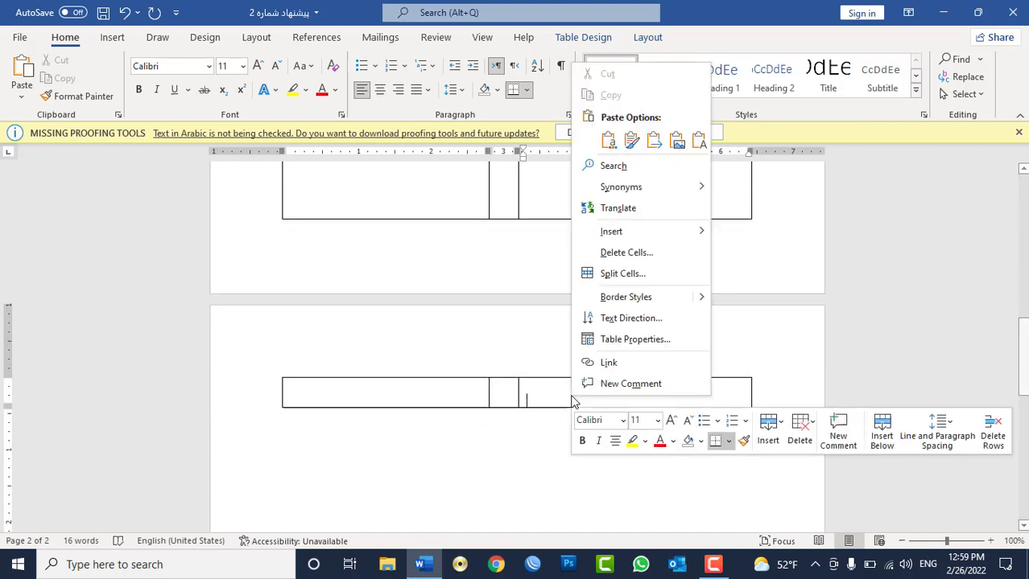
pyautogui.click(670, 252)
pyautogui.click(521, 273)
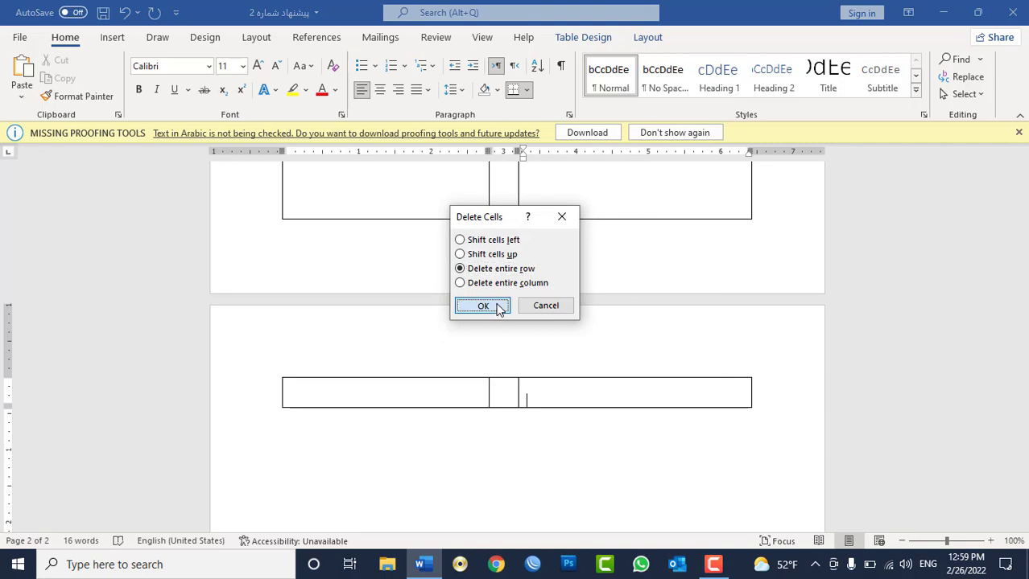
pyautogui.click(494, 308)
pyautogui.scroll(2, 611, 398)
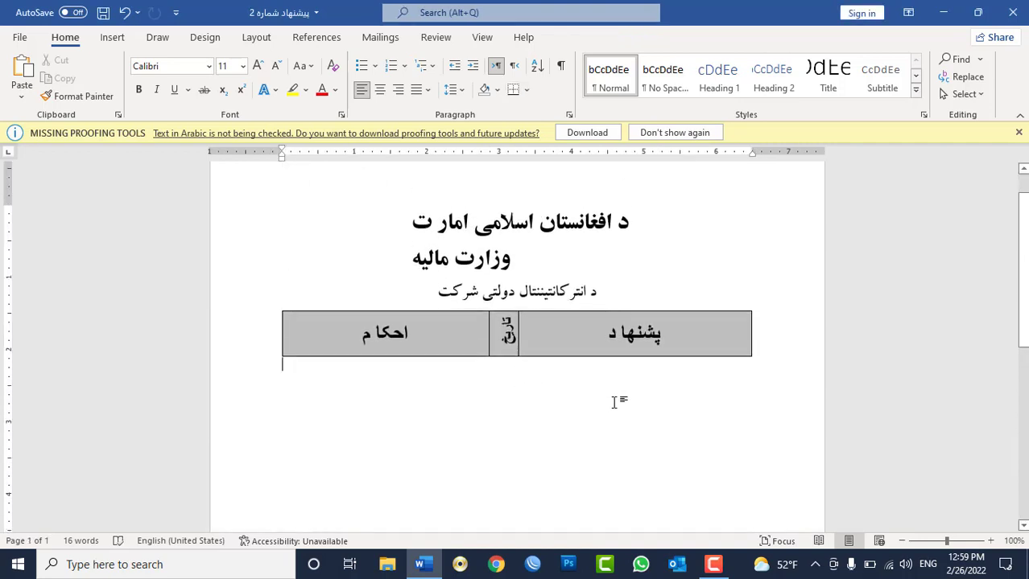
pyautogui.hotkey('ctrl', 'z')
# - Remove the empty paragraphs in the last cell so everything fits one page
pyautogui.scroll(-3, 556, 482)
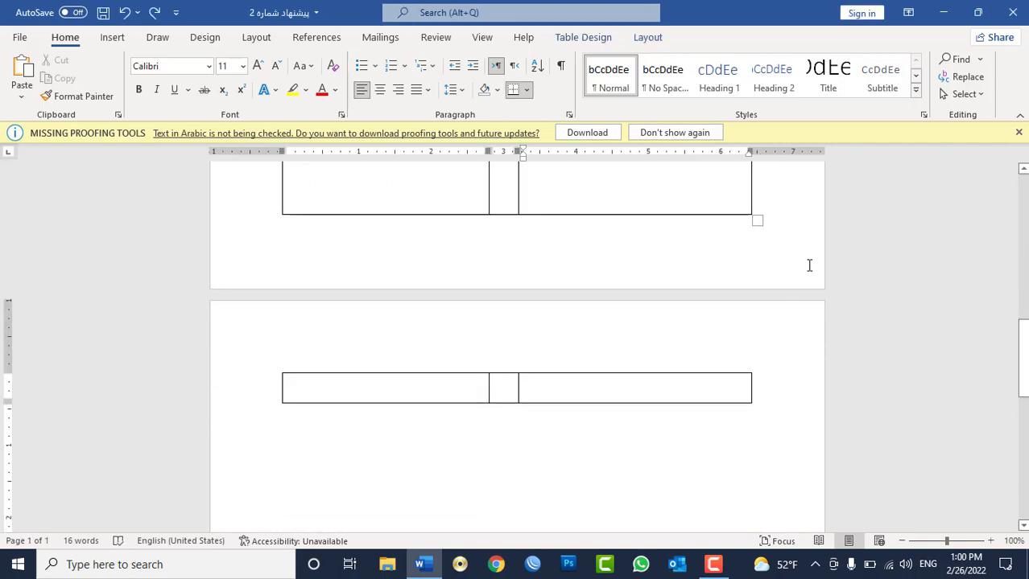
pyautogui.scroll(4, 748, 308)
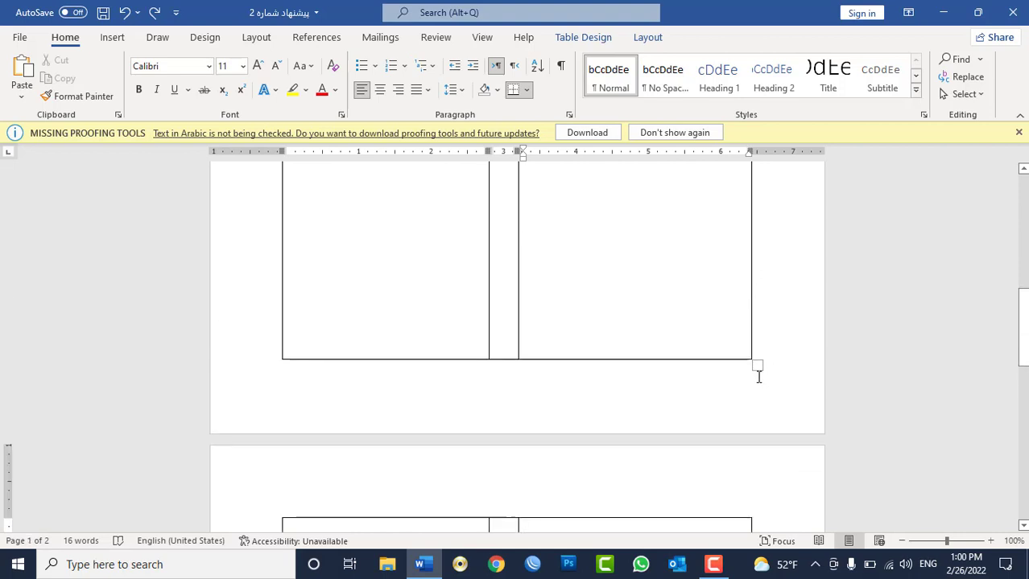
pyautogui.scroll(-1, 753, 357)
pyautogui.click(741, 314)
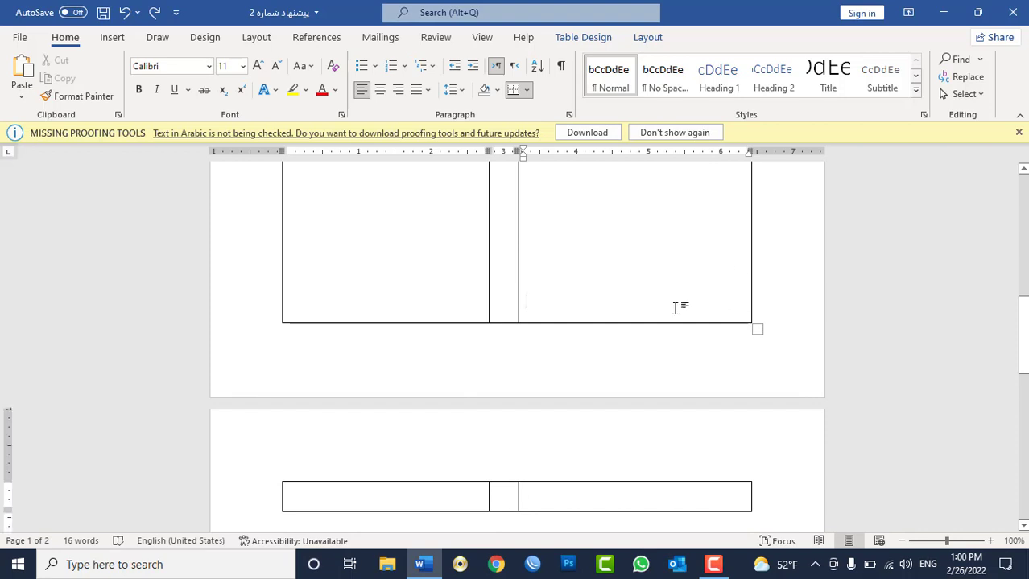
pyautogui.press('BackSpace')
pyautogui.press('BackSpace')
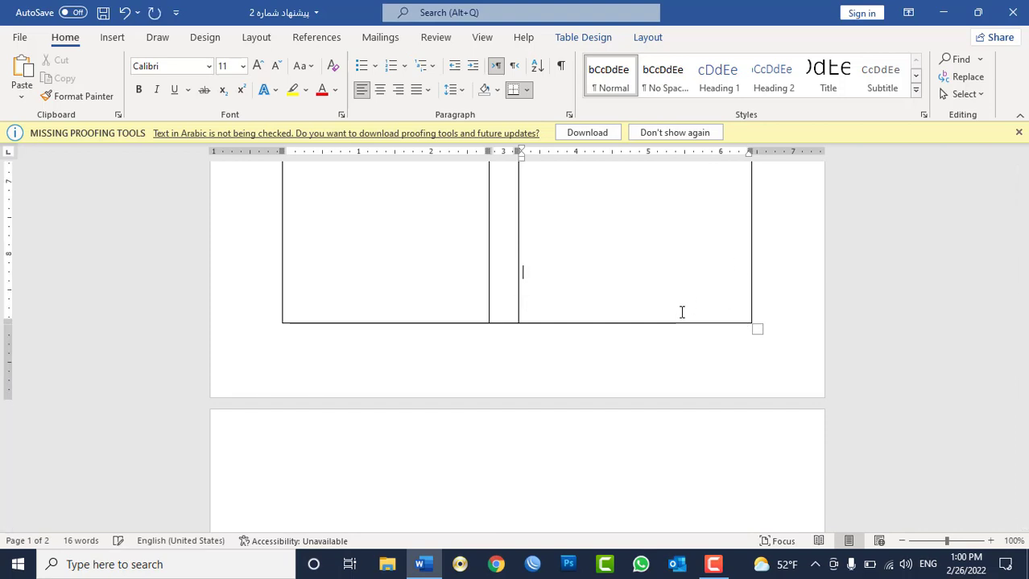
pyautogui.scroll(5, 684, 314)
pyautogui.scroll(-2, 691, 321)
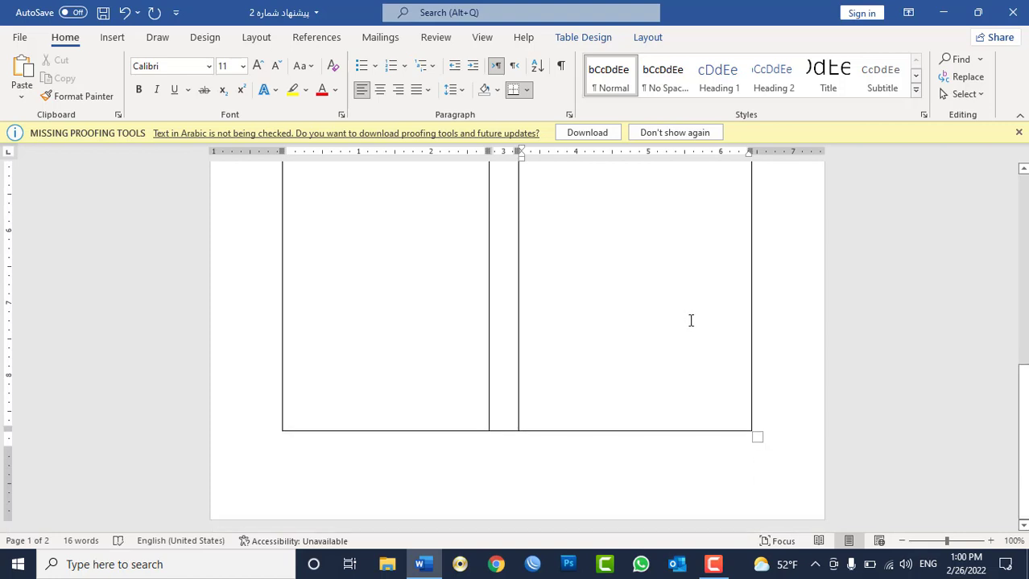
pyautogui.scroll(4, 690, 320)
pyautogui.scroll(4, 691, 320)
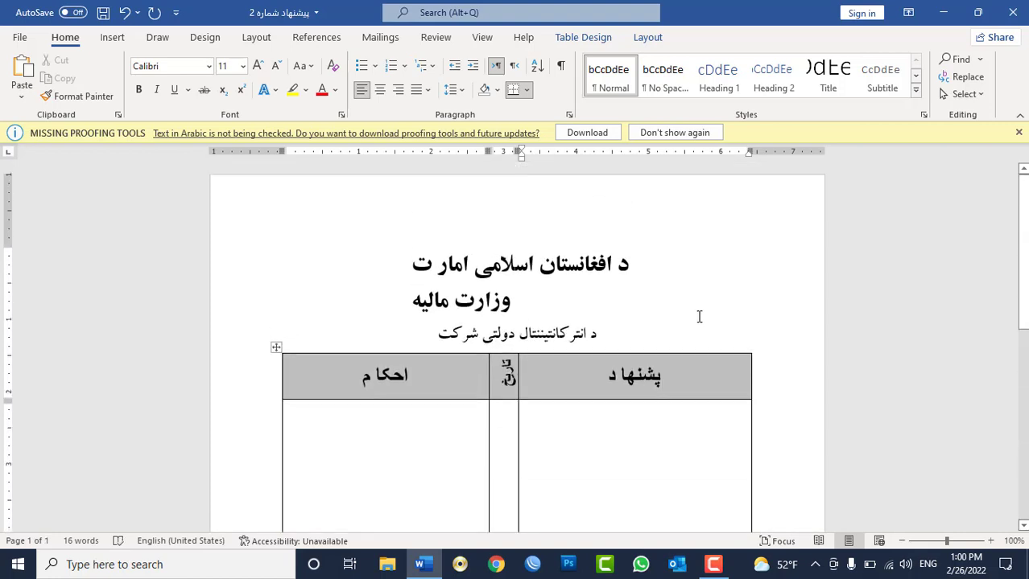
pyautogui.click(508, 301)
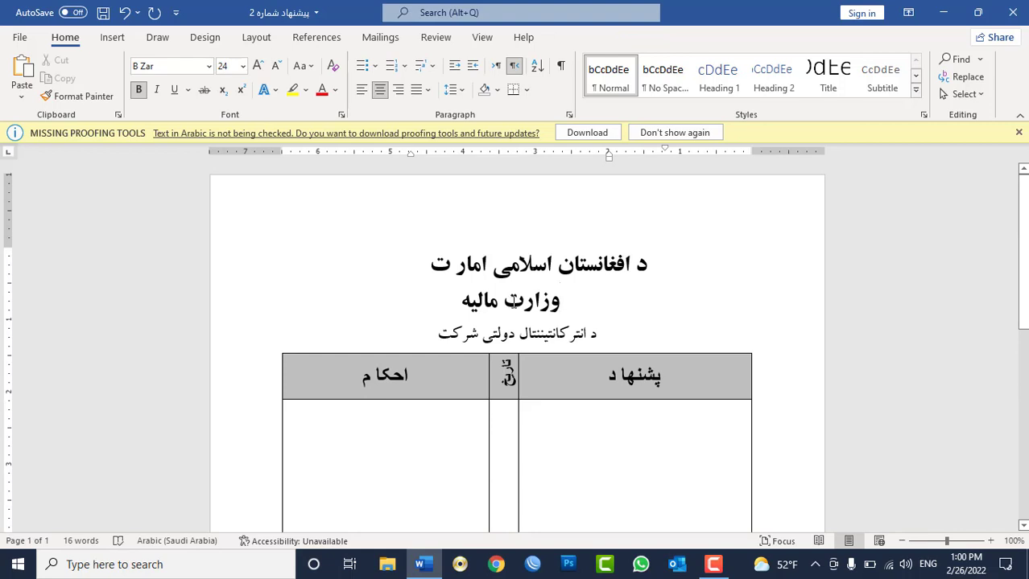
# - Close the letterhead without saving and permanently empty the 2 items from the Recycle Bin
pyautogui.click(1012, 12)
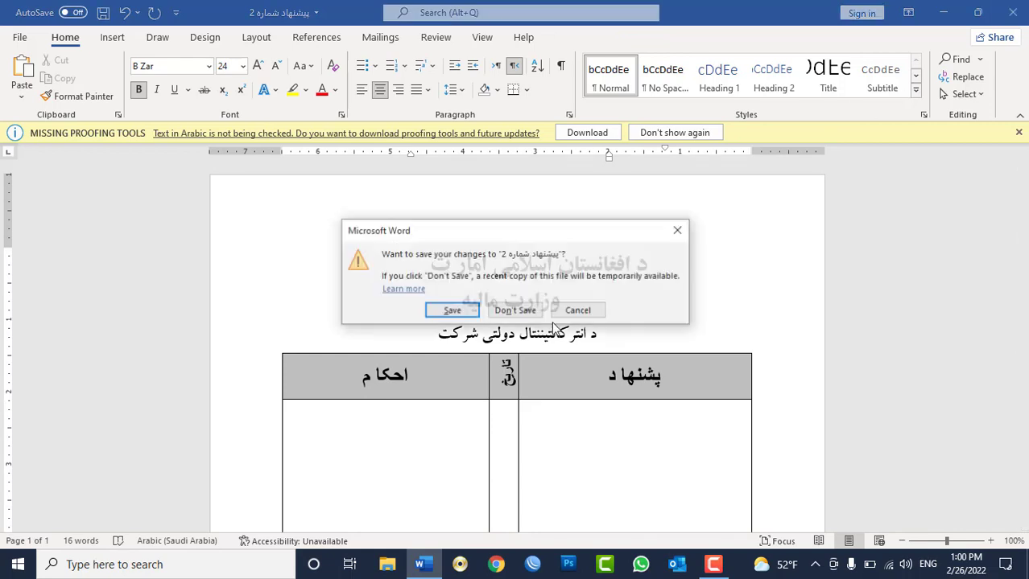
pyautogui.click(522, 310)
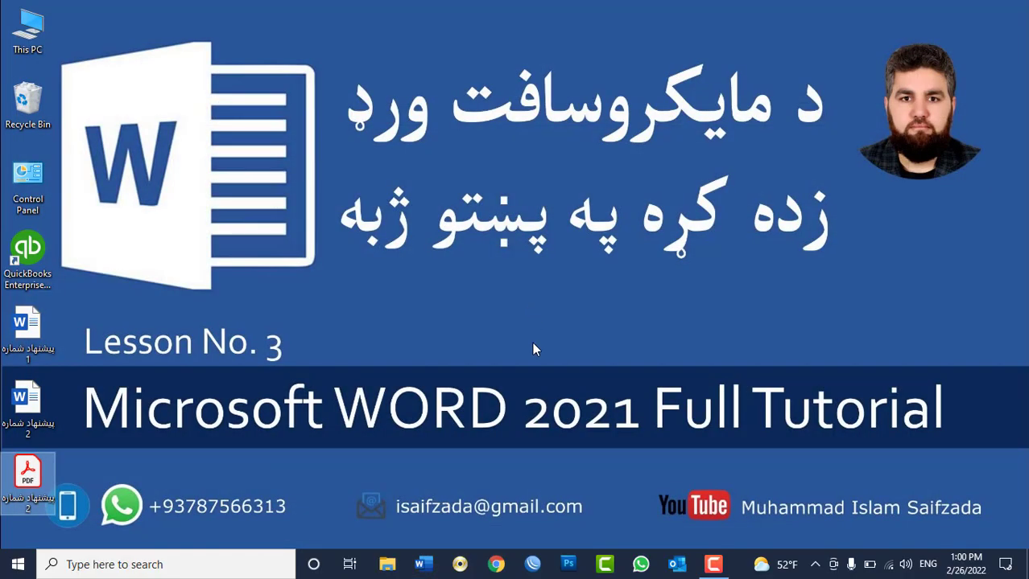
pyautogui.rightClick(29, 91)
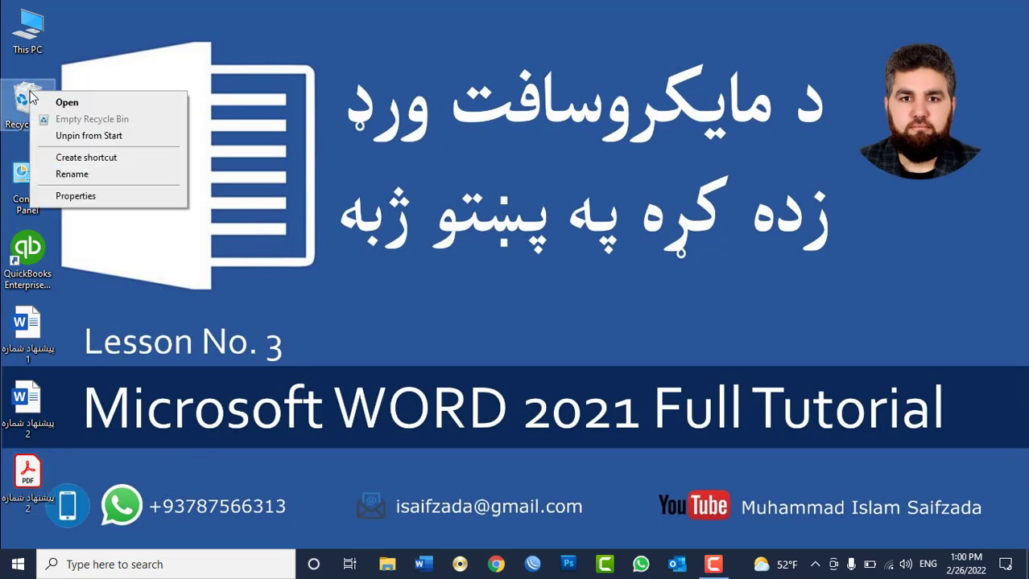
pyautogui.click(62, 118)
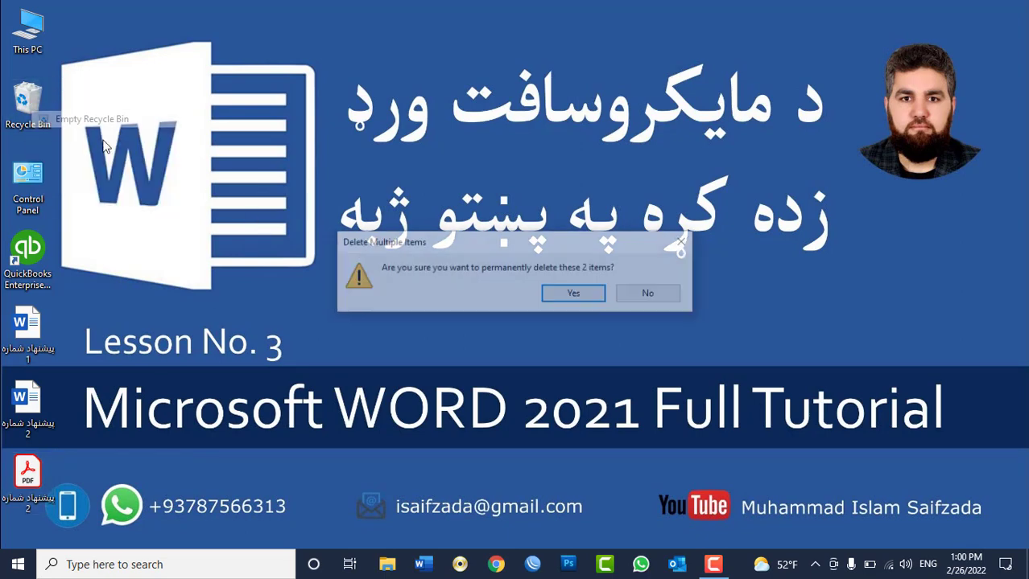
pyautogui.click(576, 293)
# - Start a blank Word document and fill it with =rand() sample paragraphs
pyautogui.click(424, 564)
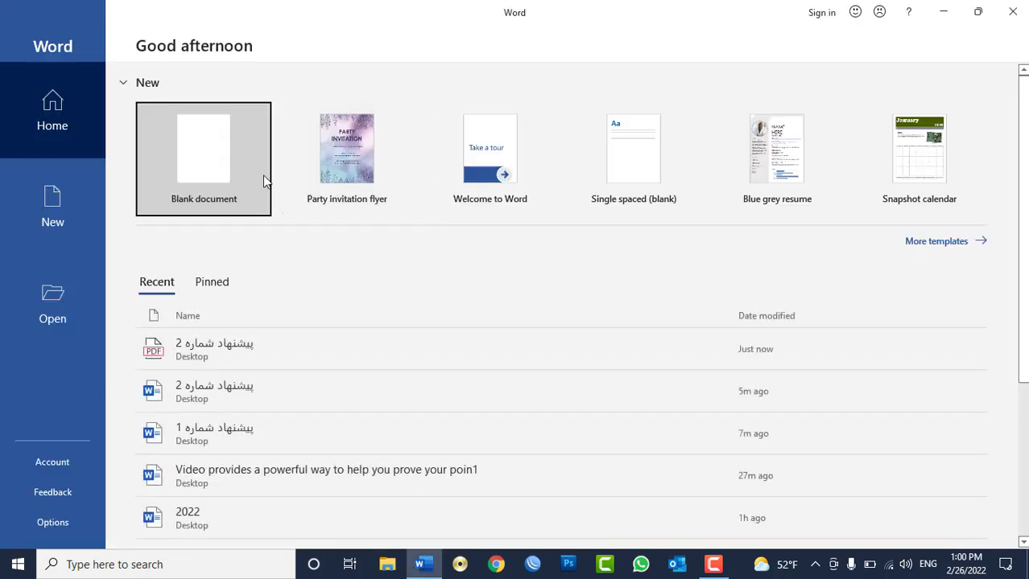
pyautogui.click(205, 172)
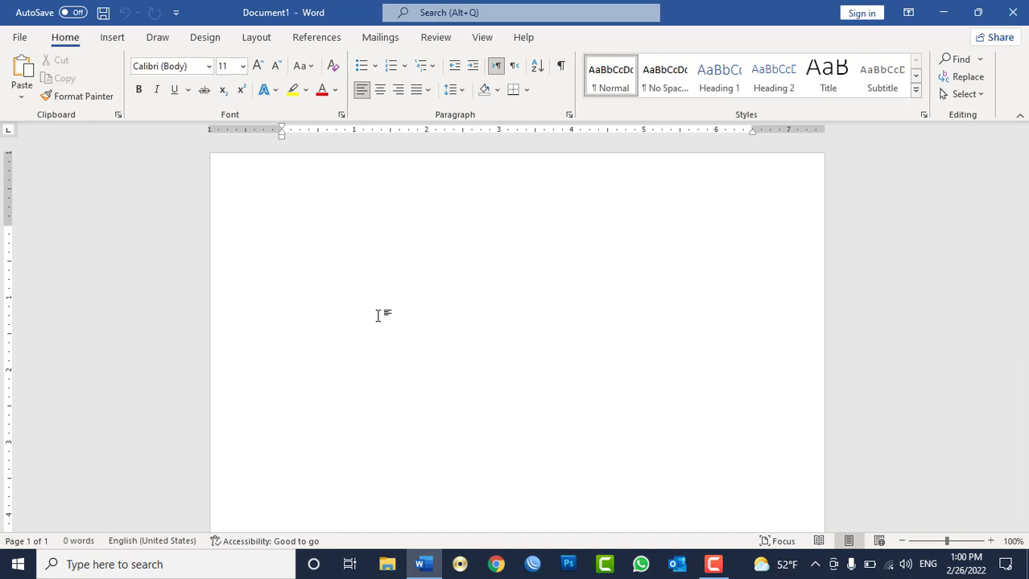
pyautogui.write('=rand')
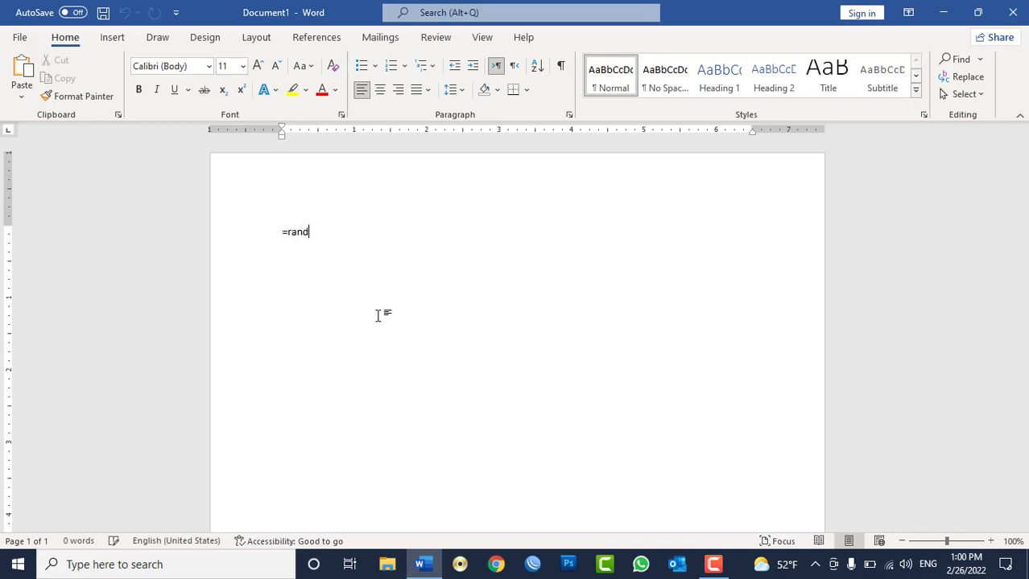
pyautogui.write('()')
pyautogui.press('Return')
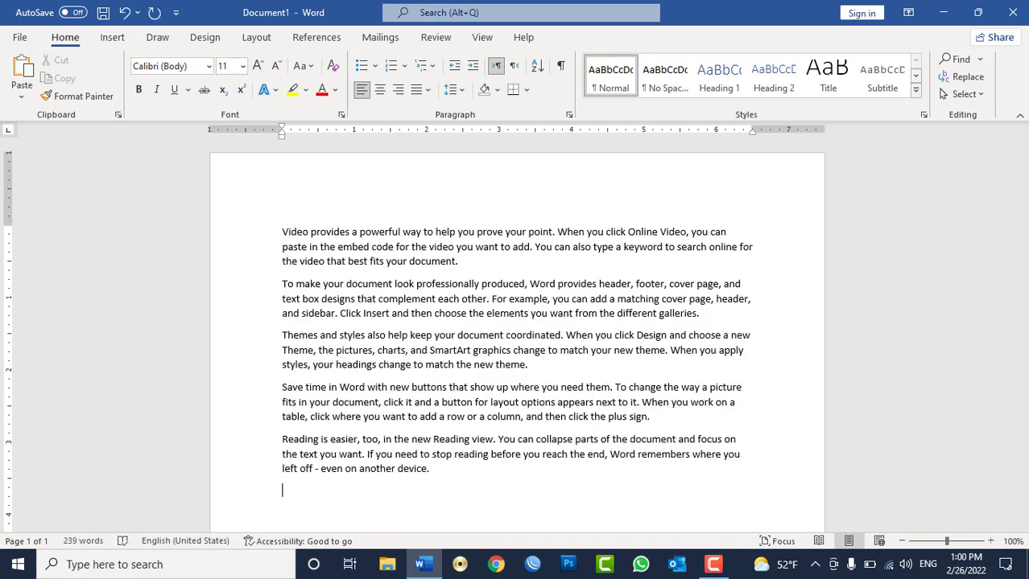
# - Glance at the File view, then close the sample document without saving
pyautogui.click(19, 37)
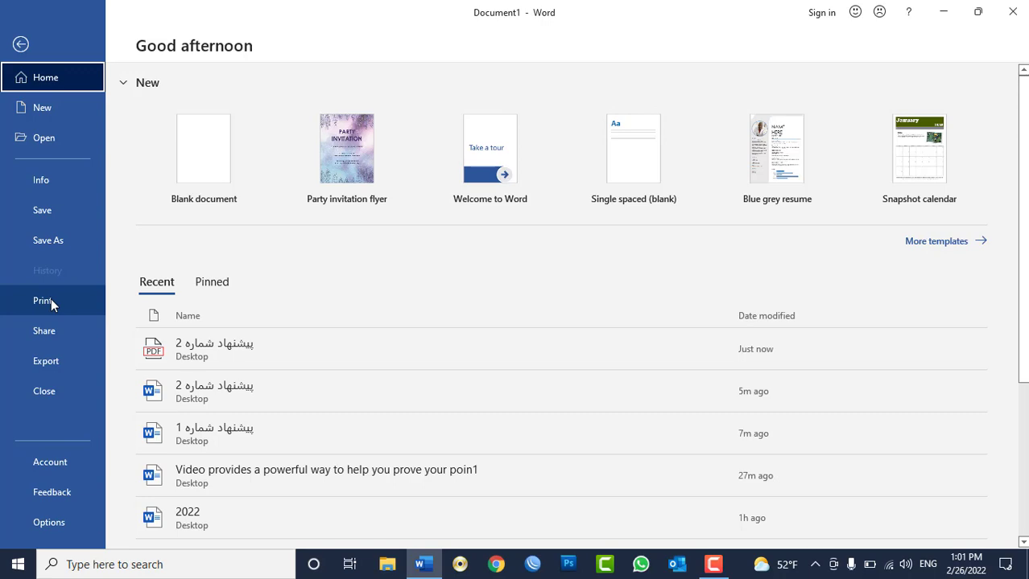
pyautogui.press('Escape')
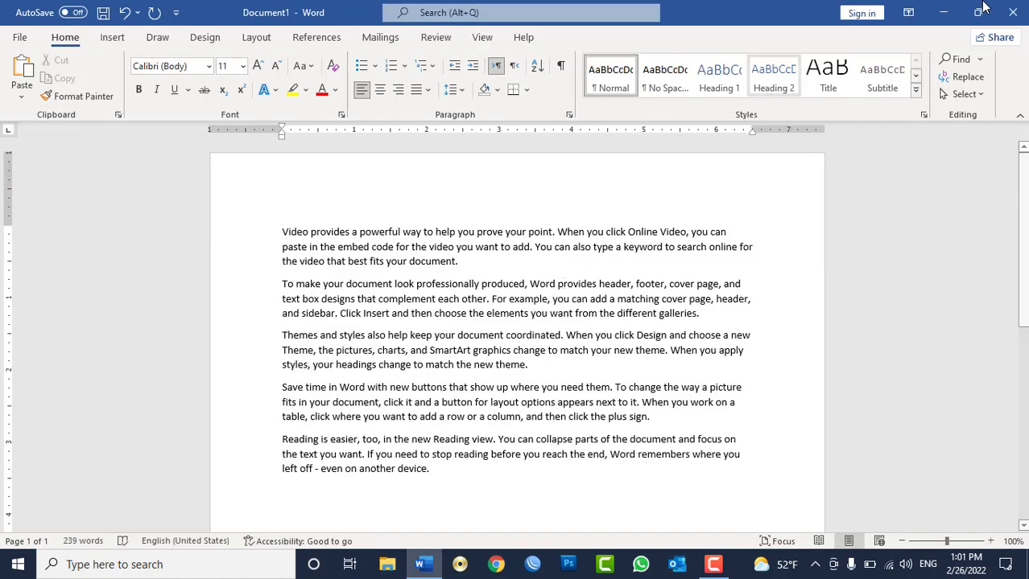
pyautogui.click(1012, 14)
pyautogui.click(452, 310)
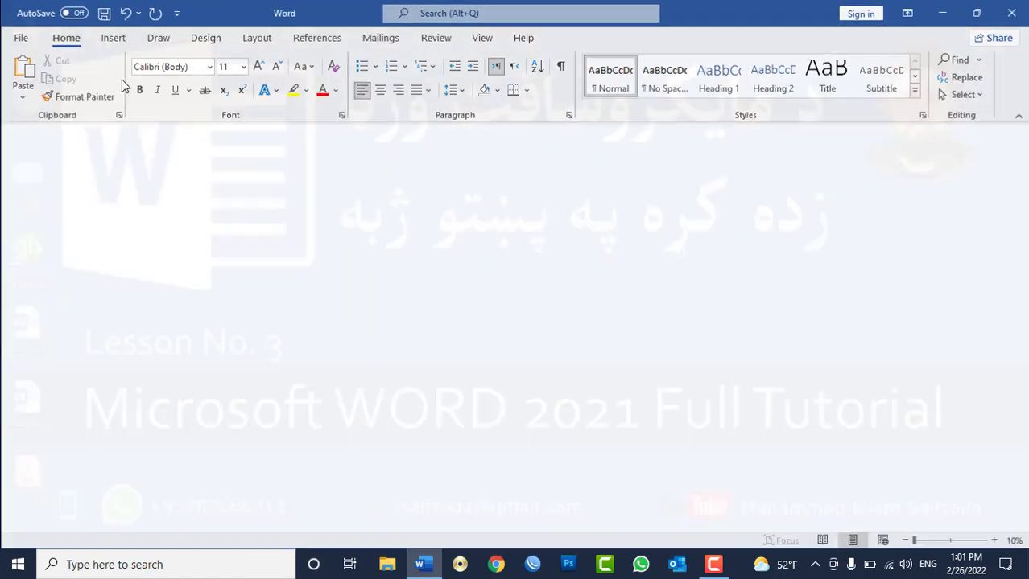
# - Open the 'Keyboard 30 Common Shortcuts key' document from Local Disk (E:), skim it, and close it
pyautogui.doubleClick(34, 41)
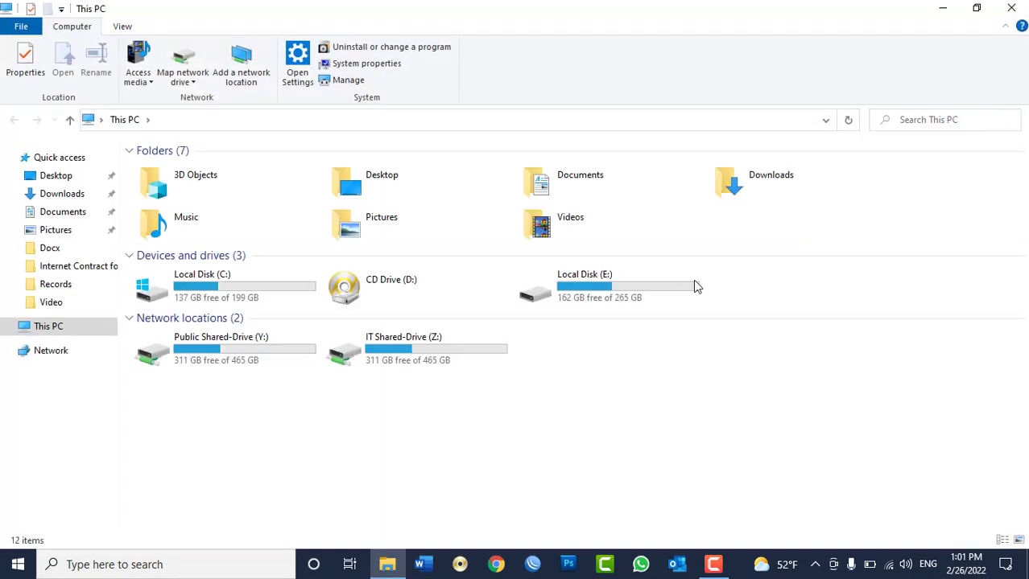
pyautogui.doubleClick(656, 292)
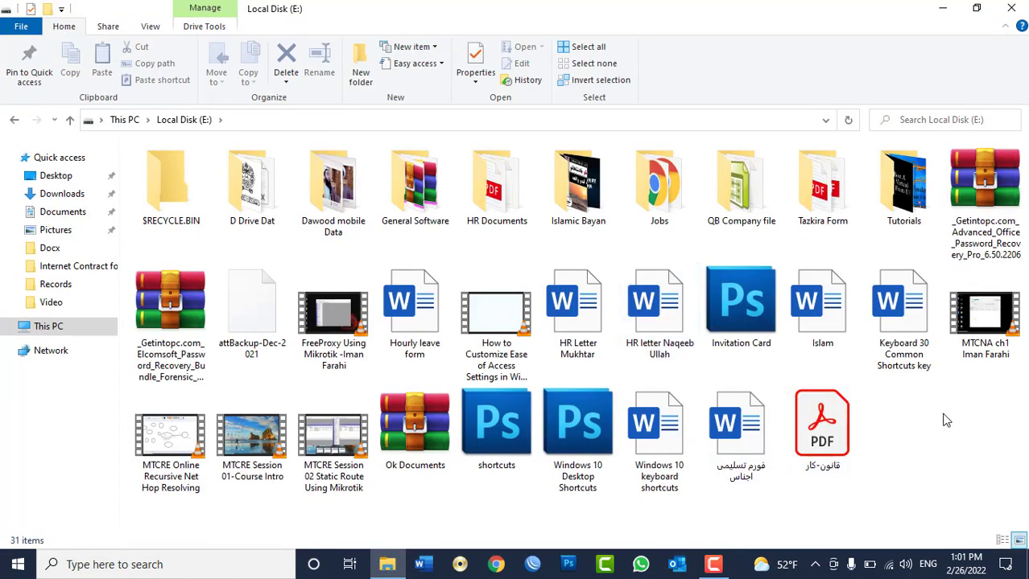
pyautogui.doubleClick(894, 296)
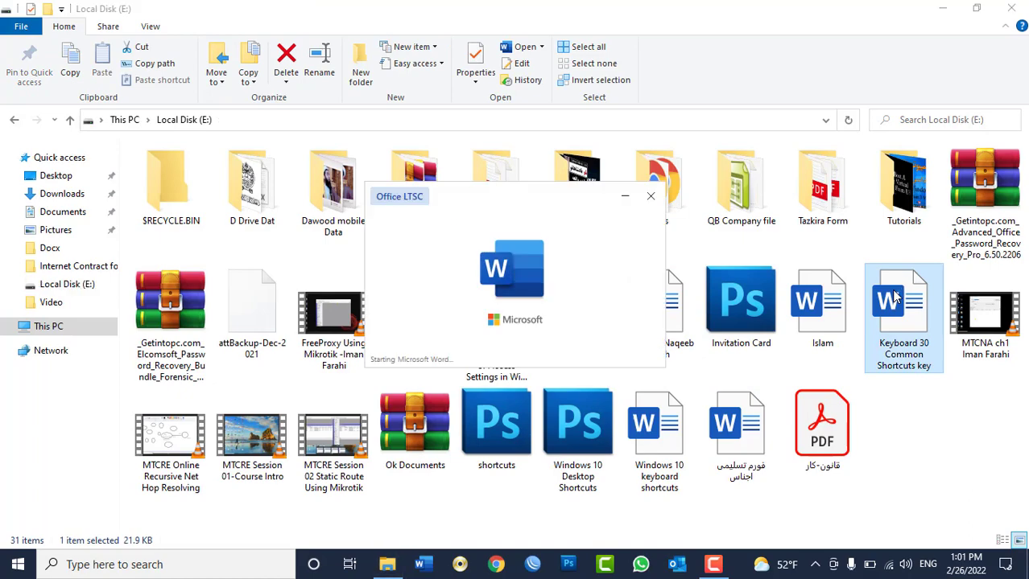
pyautogui.scroll(-4, 450, 439)
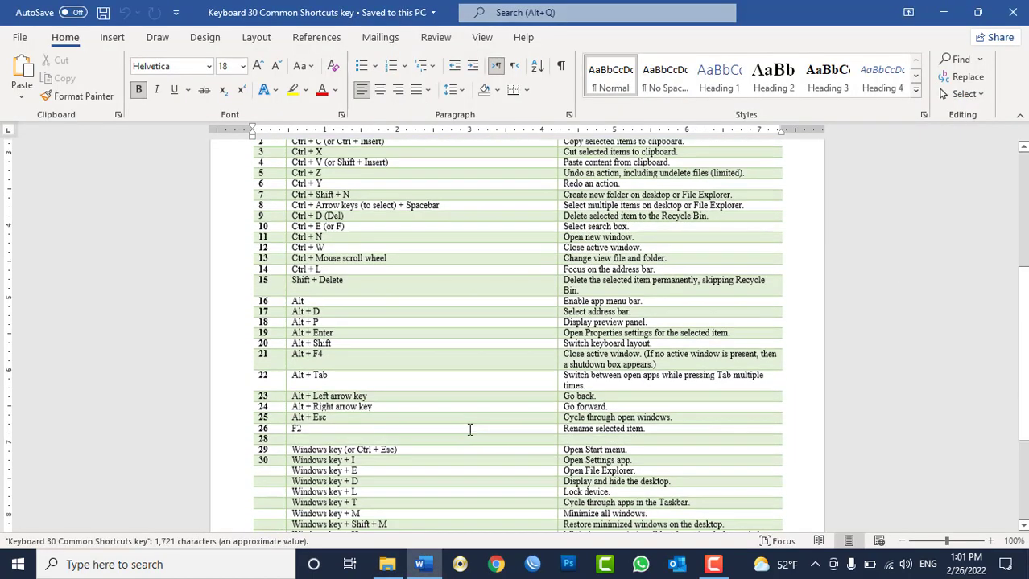
pyautogui.scroll(-6, 471, 430)
pyautogui.scroll(5, 471, 429)
pyautogui.click(1012, 12)
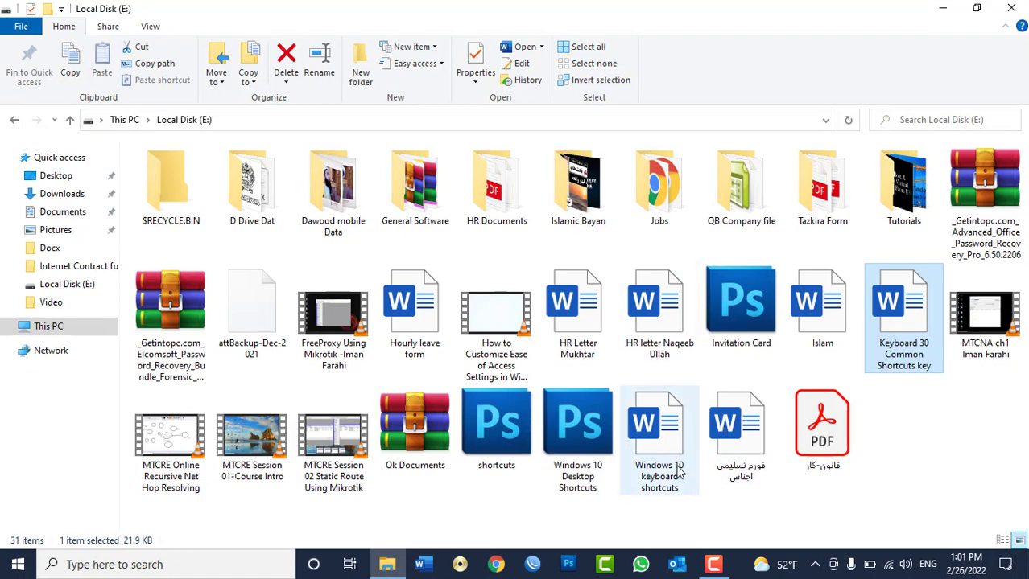
# - Open 'Windows 10 keyboard shortcuts' from Local Disk (E:) and scroll into its table
pyautogui.click(652, 432)
pyautogui.doubleClick(652, 432)
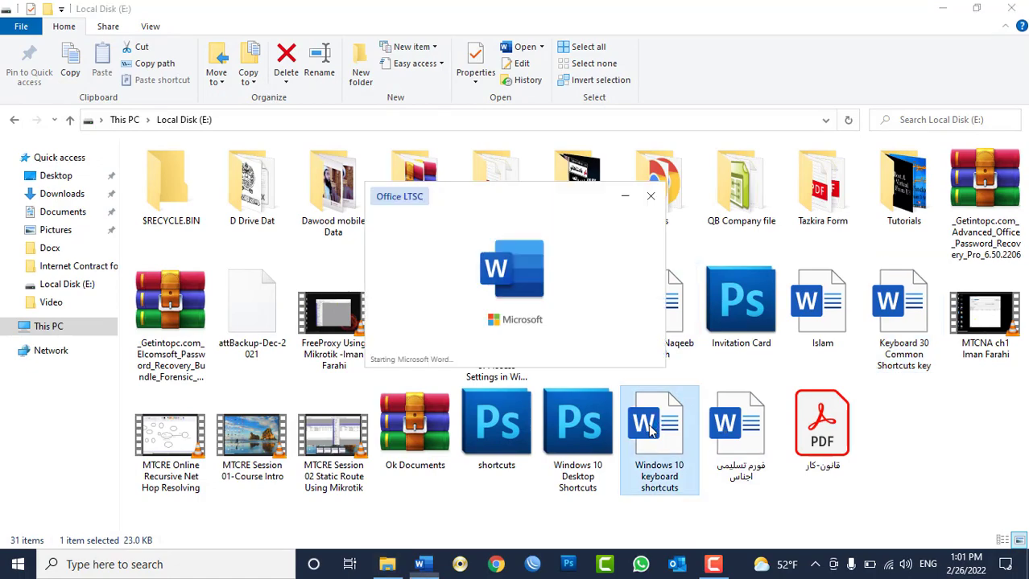
pyautogui.scroll(-6, 632, 389)
pyautogui.scroll(-6, 628, 390)
# - Browse the shortcut tables, place the cursor below the last table, and show the File start page
pyautogui.scroll(-6, 624, 389)
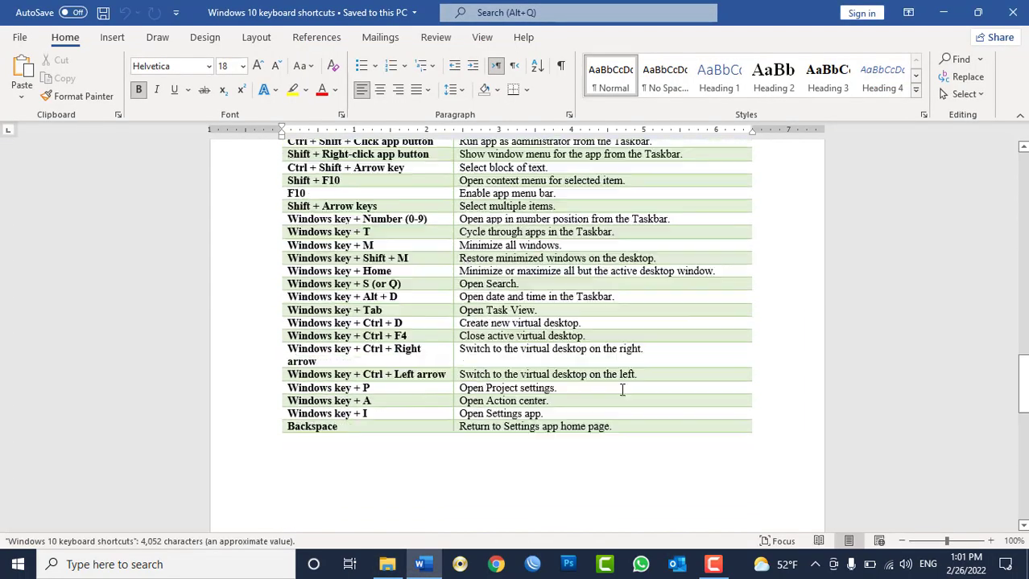
pyautogui.scroll(-6, 622, 390)
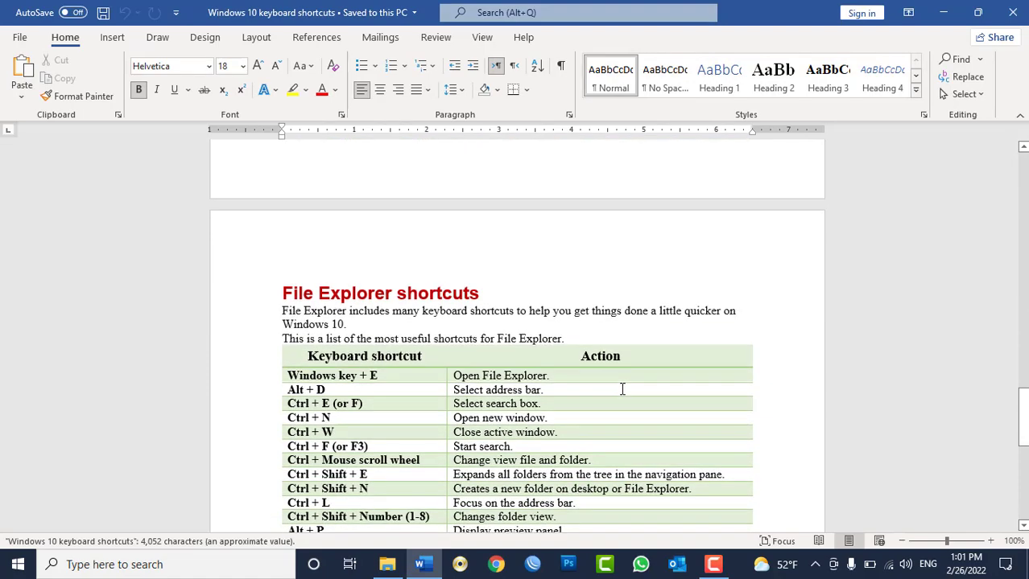
pyautogui.scroll(5, 626, 387)
pyautogui.scroll(5, 627, 385)
pyautogui.scroll(5, 627, 384)
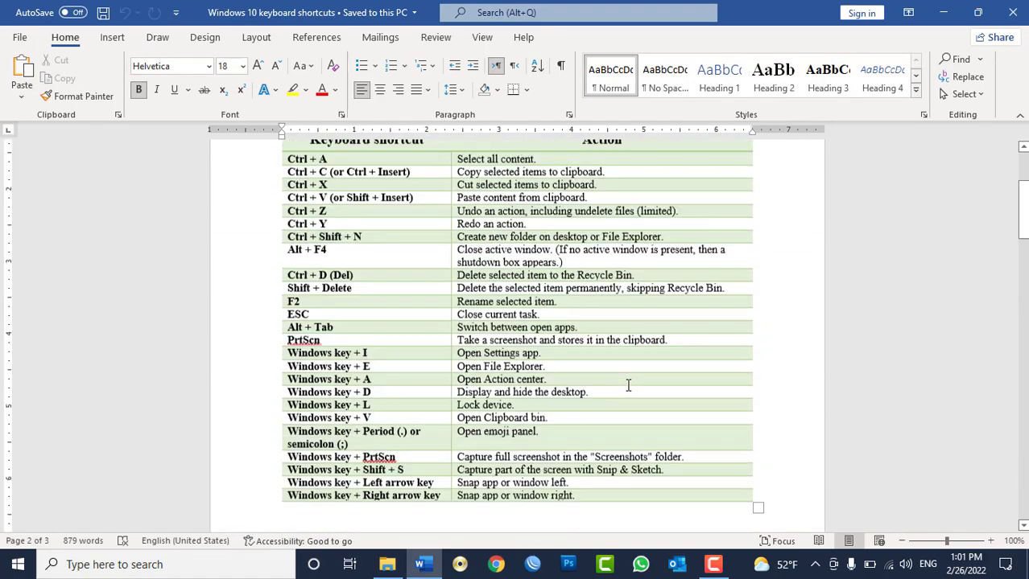
pyautogui.scroll(5, 630, 386)
pyautogui.scroll(-1, 630, 387)
pyautogui.scroll(-5, 631, 388)
pyautogui.scroll(-6, 633, 388)
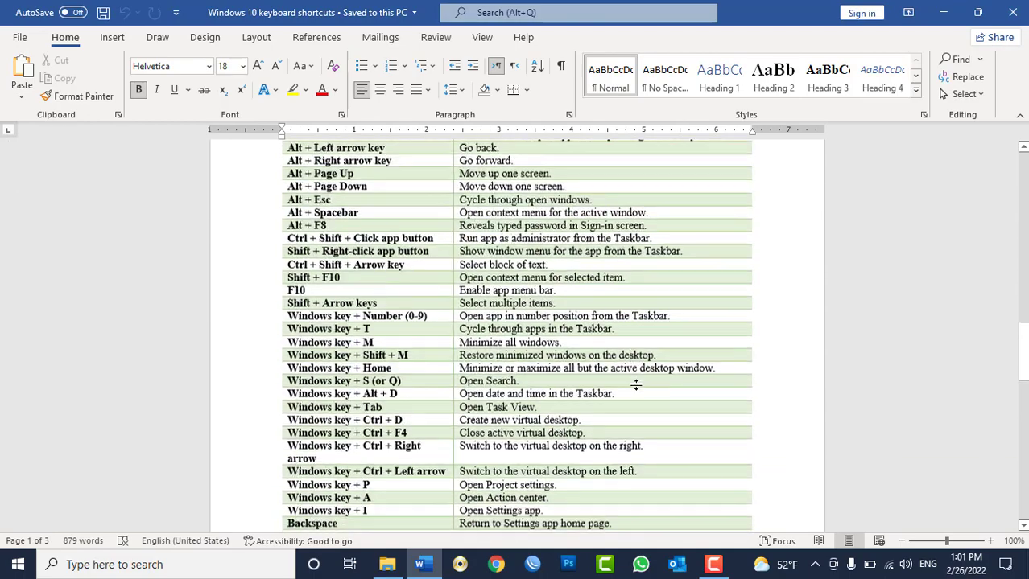
pyautogui.scroll(-6, 636, 386)
pyautogui.scroll(-9, 640, 384)
pyautogui.click(392, 475)
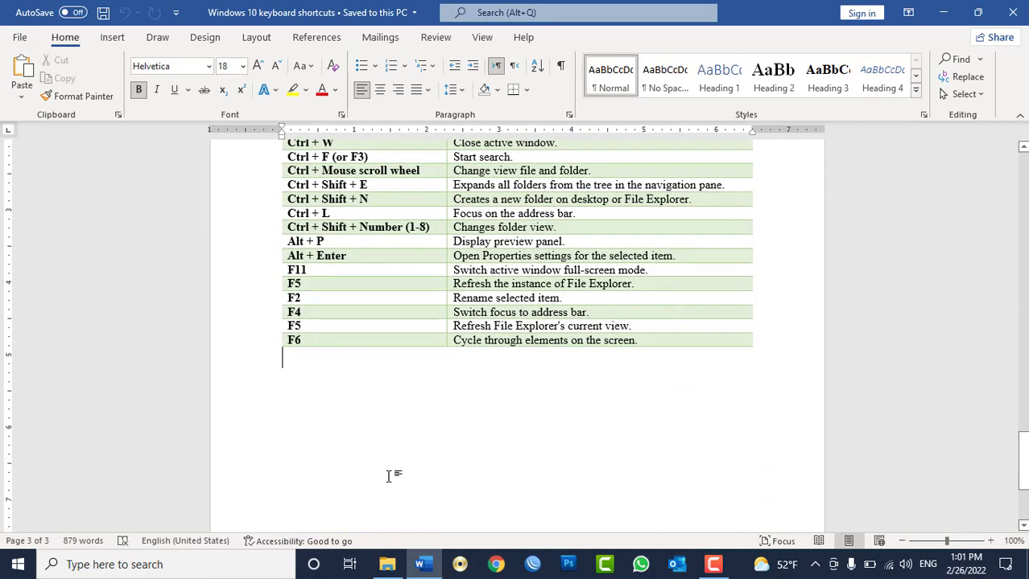
pyautogui.click(20, 38)
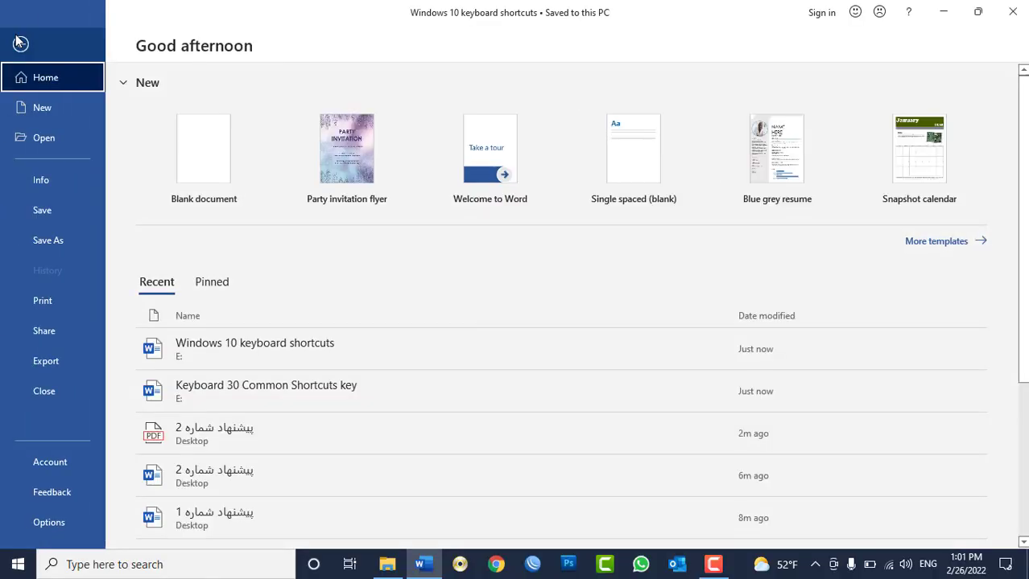
pyautogui.click(61, 302)
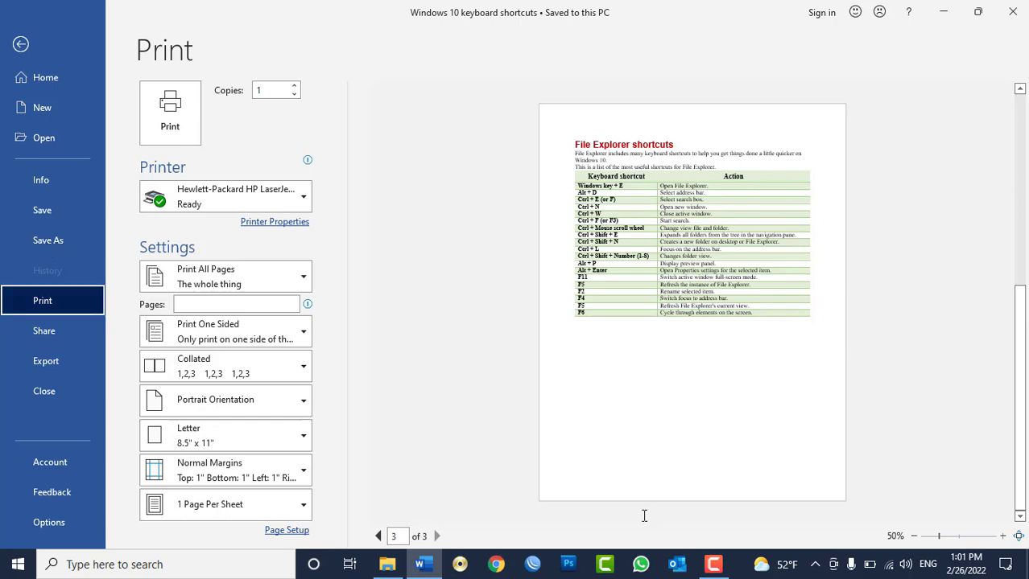
pyautogui.click(378, 536)
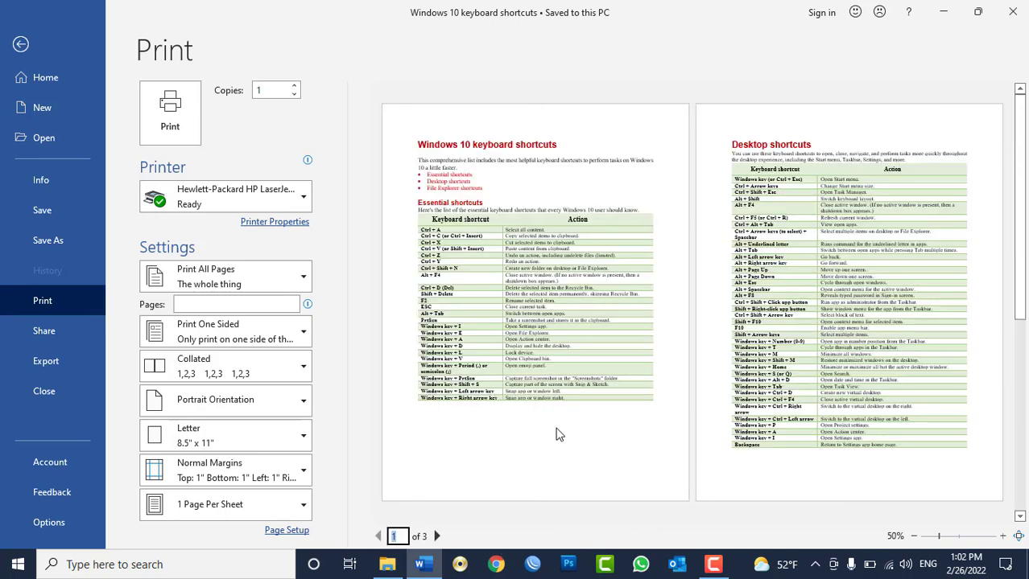
pyautogui.click(914, 536)
pyautogui.click(914, 536)
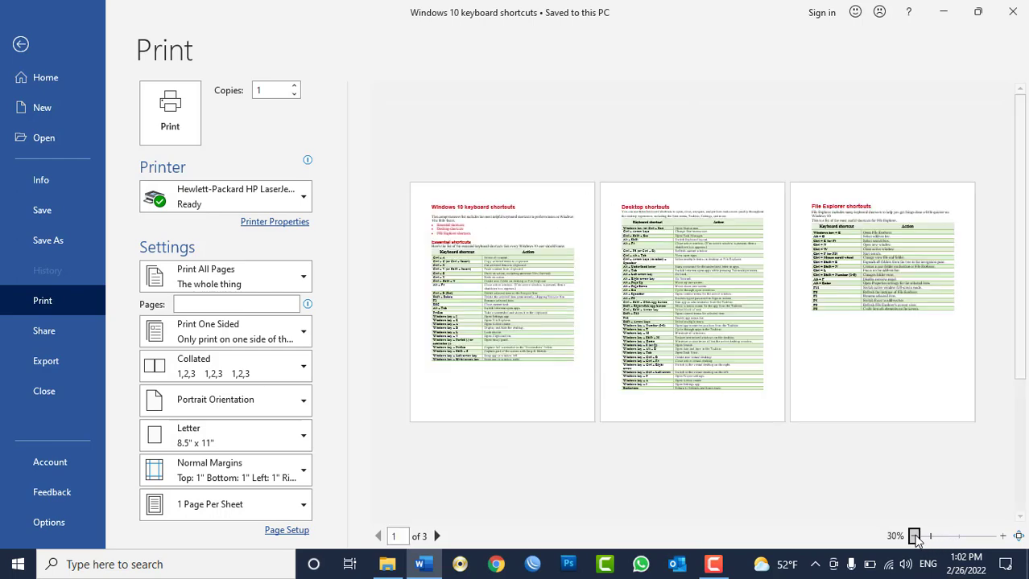
pyautogui.click(1001, 536)
pyautogui.click(1002, 536)
pyautogui.click(1002, 536)
pyautogui.click(1002, 536)
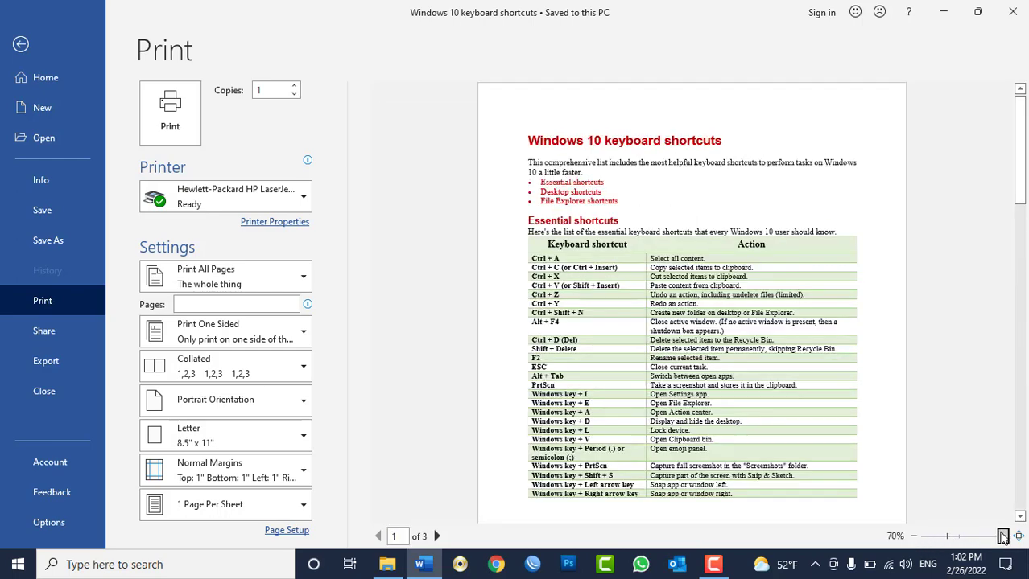
pyautogui.click(437, 536)
pyautogui.click(437, 536)
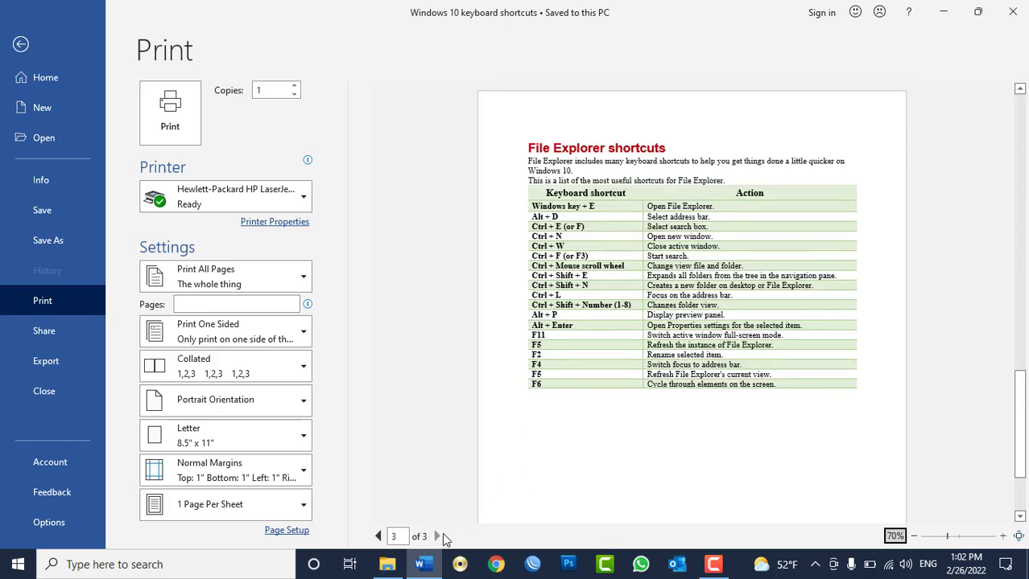
pyautogui.click(21, 44)
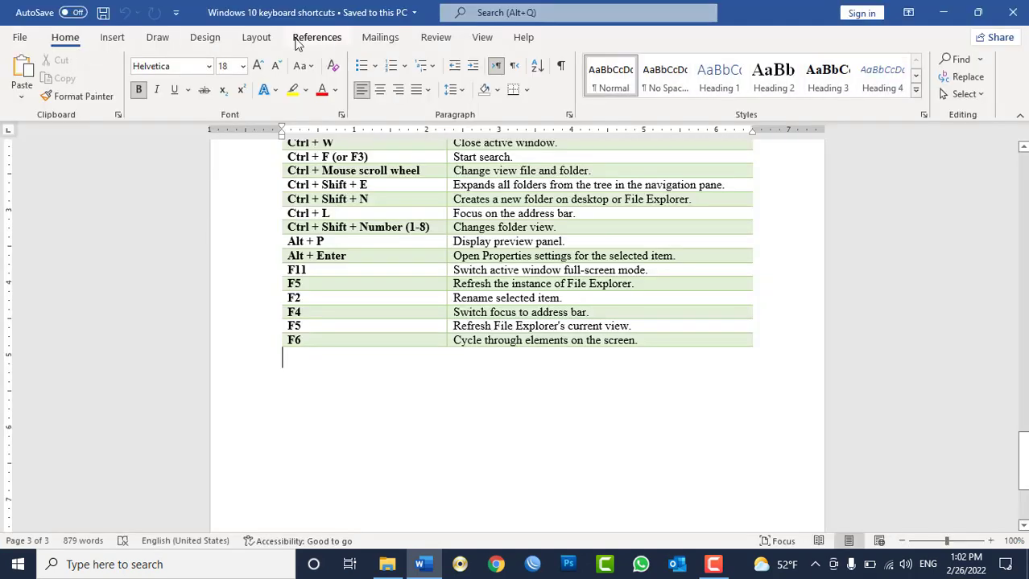
pyautogui.click(19, 37)
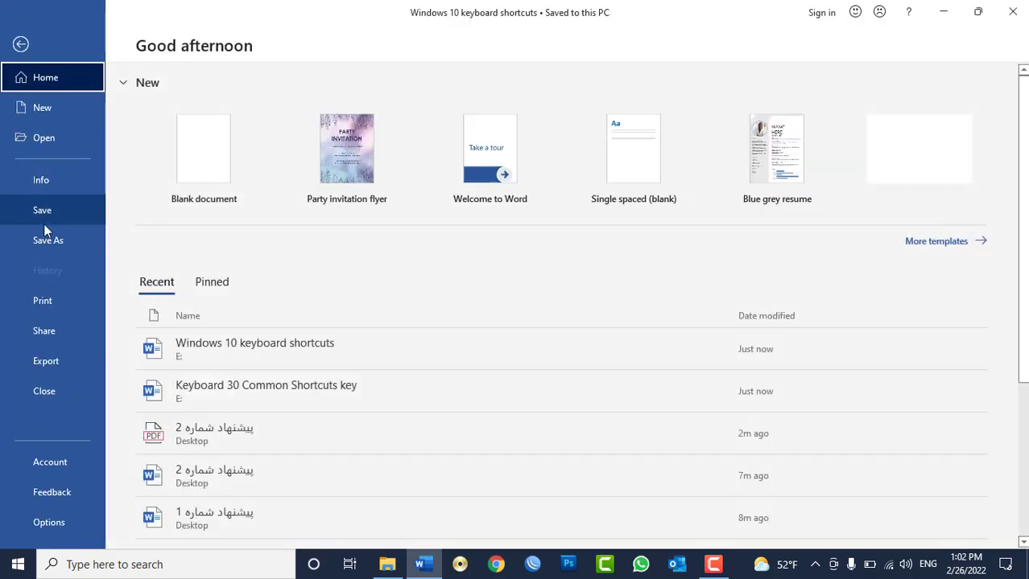
# - On the Print page, try the HP on 10.150.100.30, then keep the ready HP LaserJet P2035
pyautogui.click(41, 302)
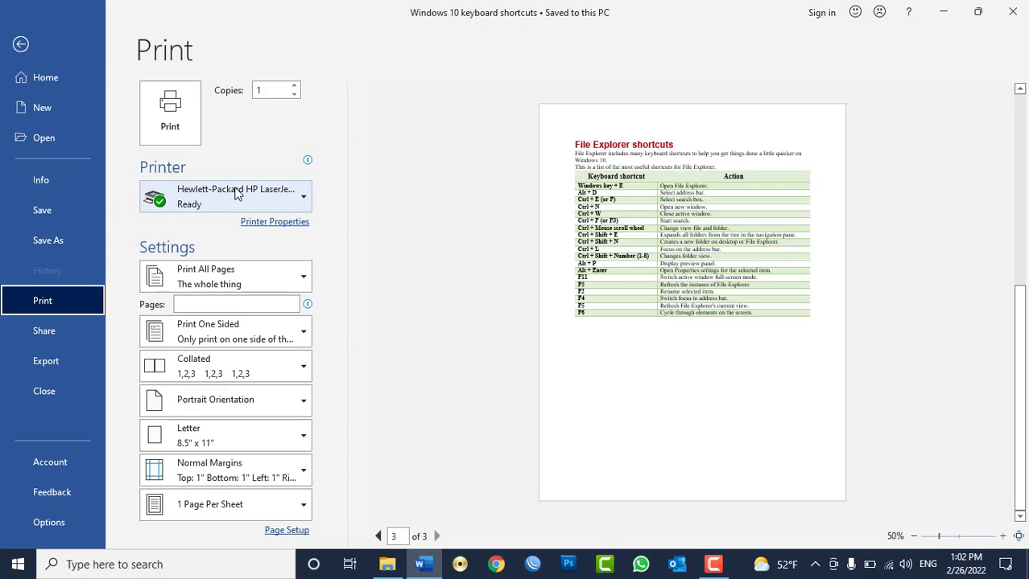
pyautogui.click(294, 201)
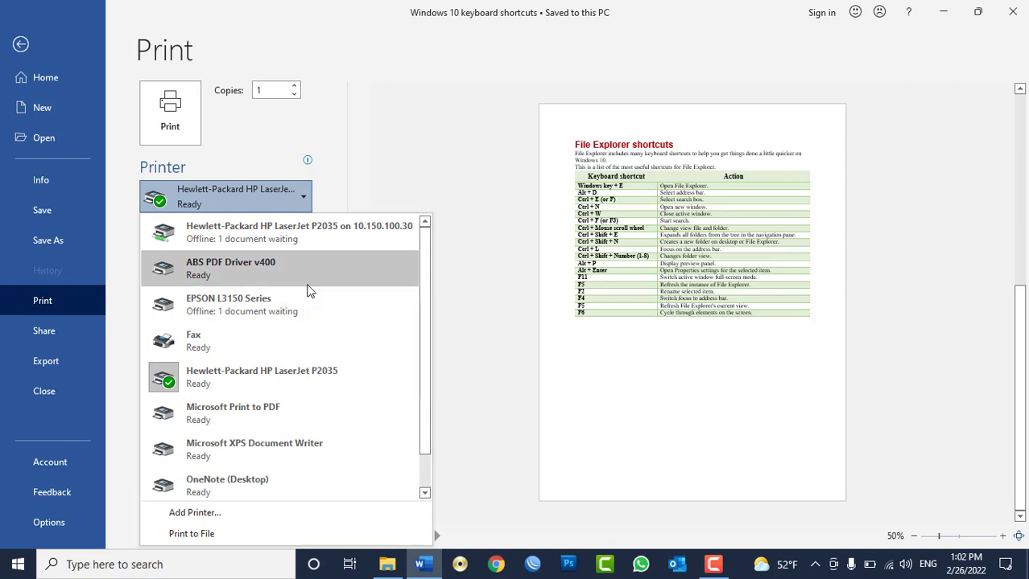
pyautogui.click(271, 235)
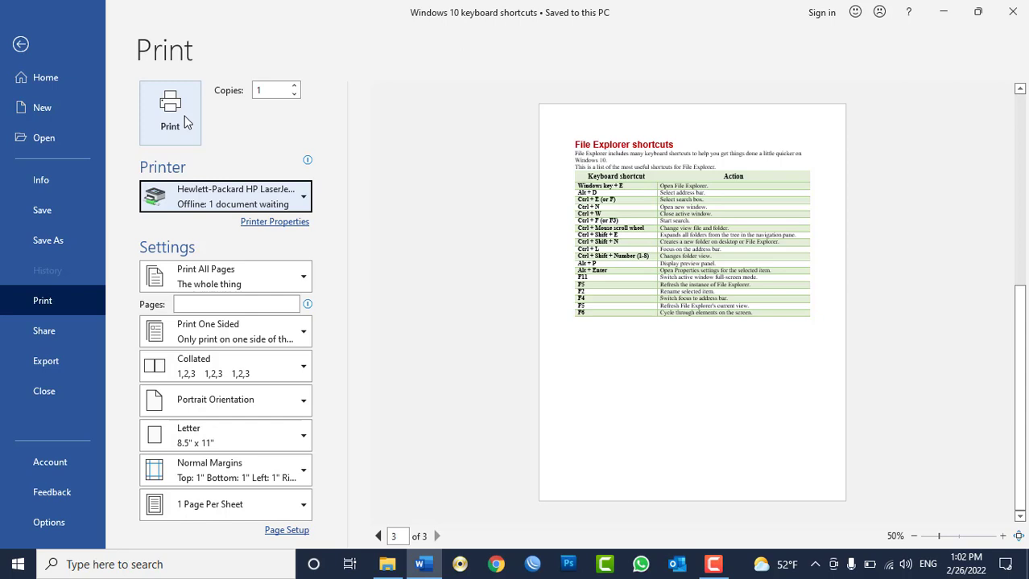
pyautogui.click(235, 206)
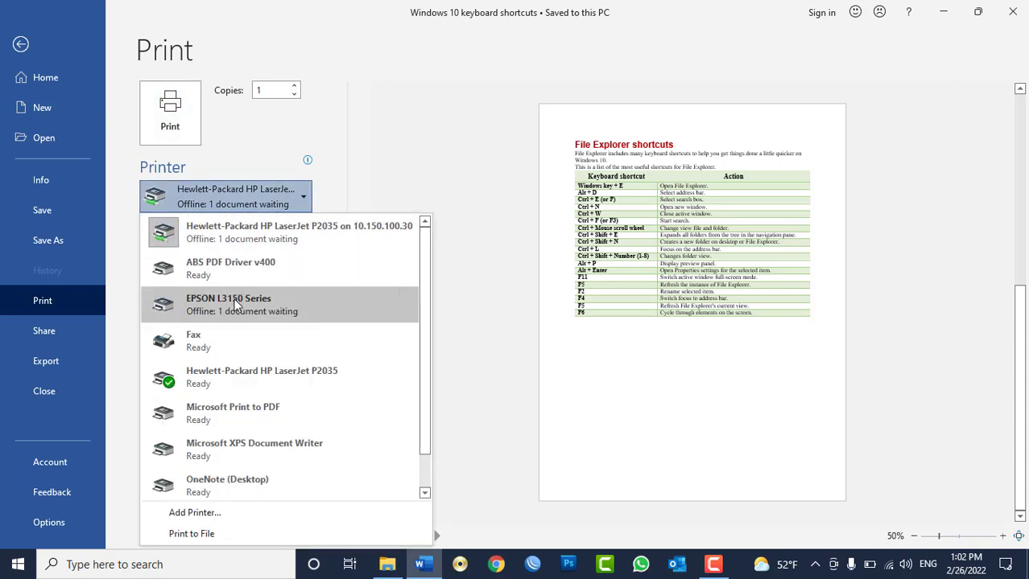
pyautogui.click(201, 386)
pyautogui.click(255, 190)
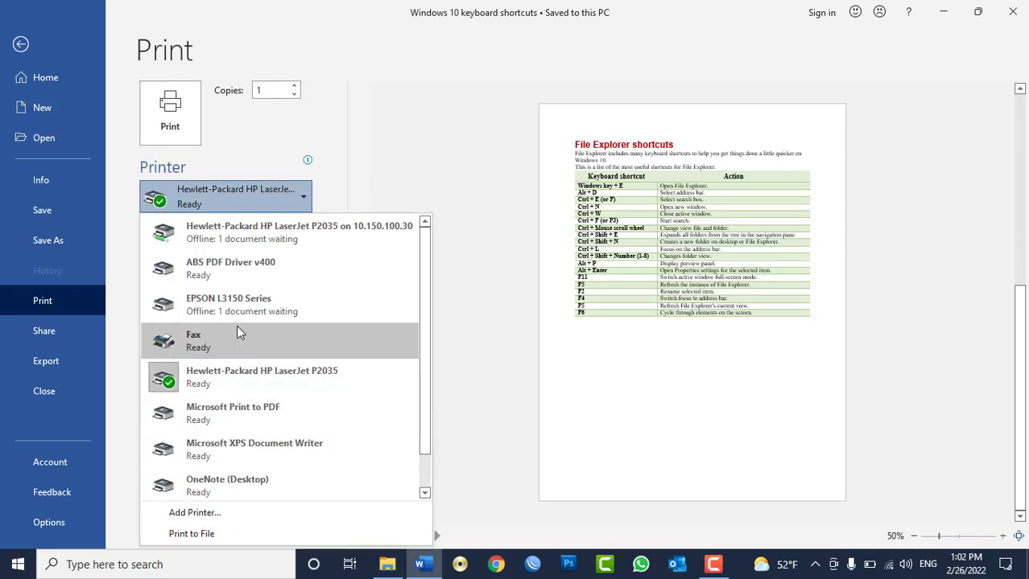
pyautogui.click(238, 374)
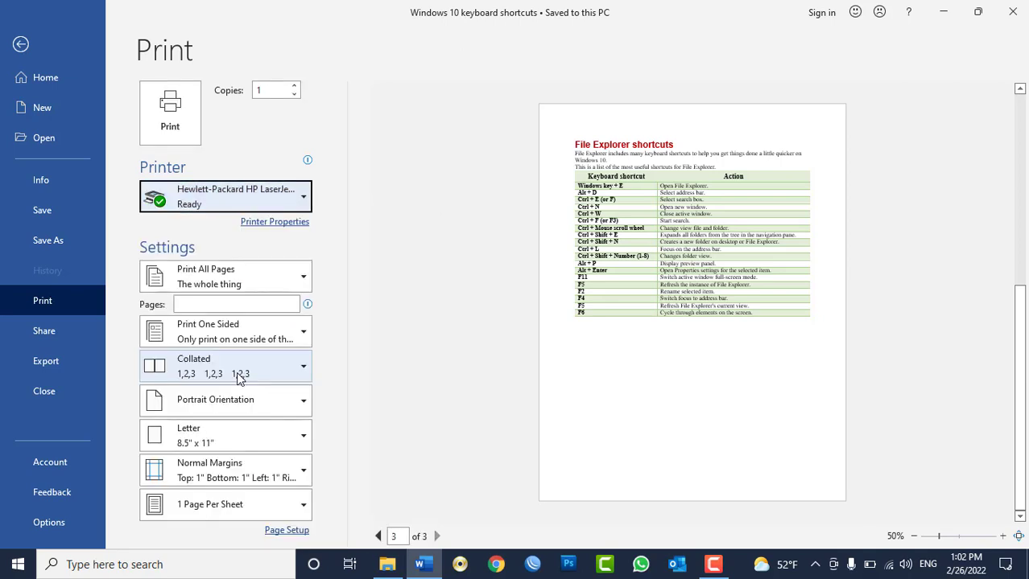
# - Set copies to 20, then change them back to 1
pyautogui.moveTo(230, 211)
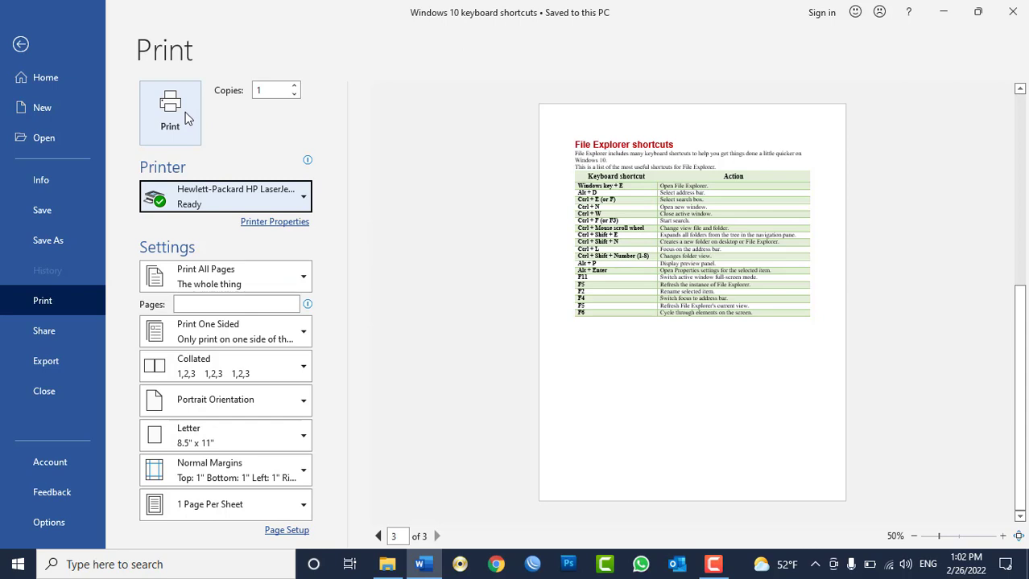
pyautogui.doubleClick(259, 91)
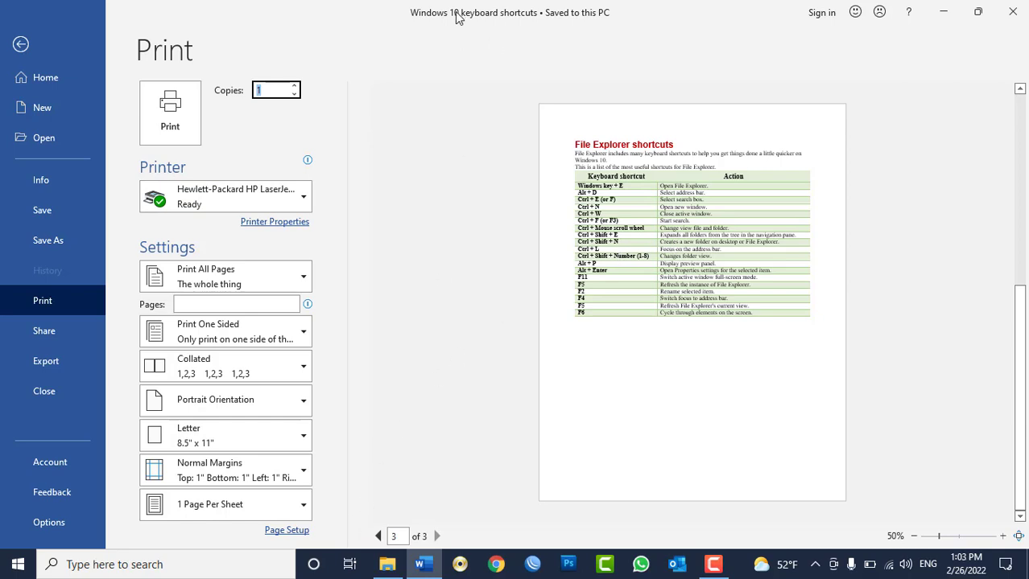
pyautogui.write('20')
pyautogui.doubleClick(260, 87)
pyautogui.write('1')
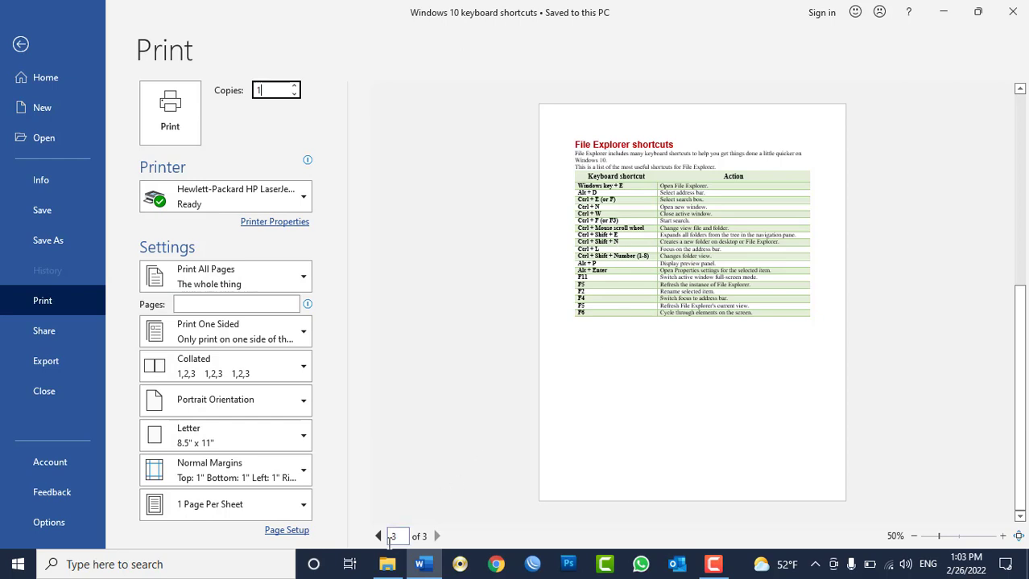
# - Page the print preview to page 3 and set the range to Print Current Page
pyautogui.click(379, 536)
pyautogui.click(436, 536)
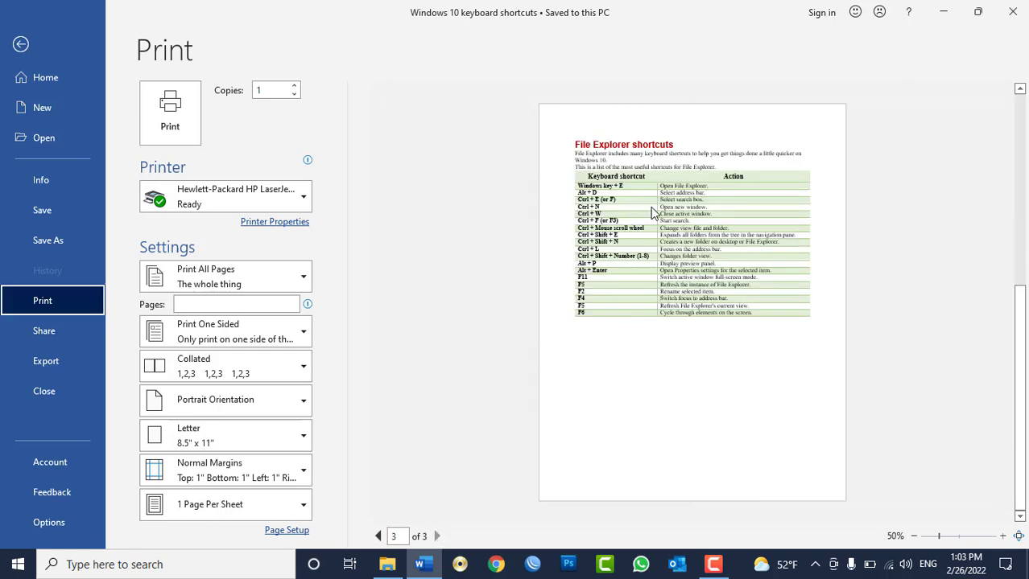
pyautogui.click(260, 281)
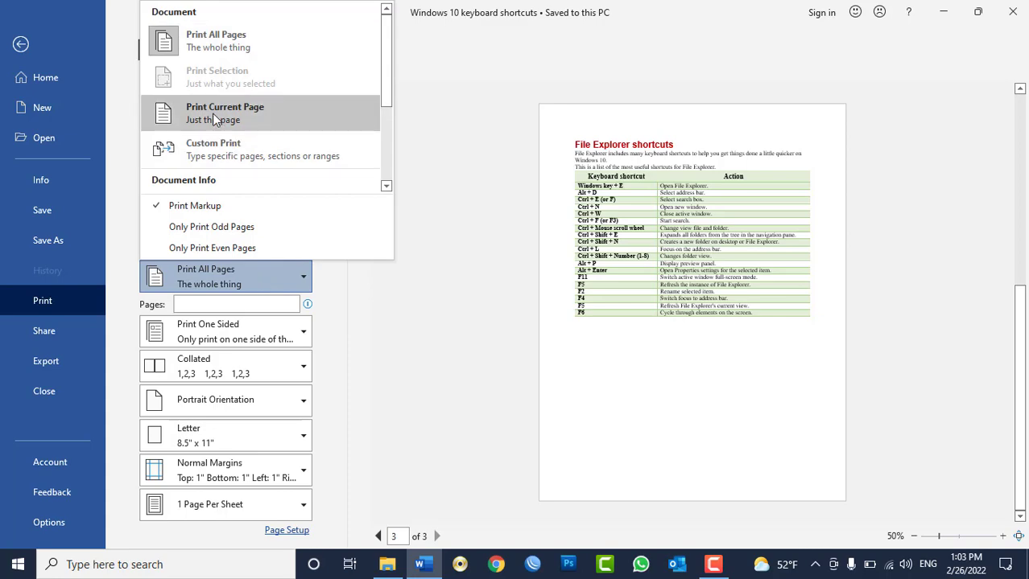
pyautogui.click(241, 103)
# - Back in the document, select the Desktop shortcuts heading and its intro paragraph
pyautogui.press('Escape')
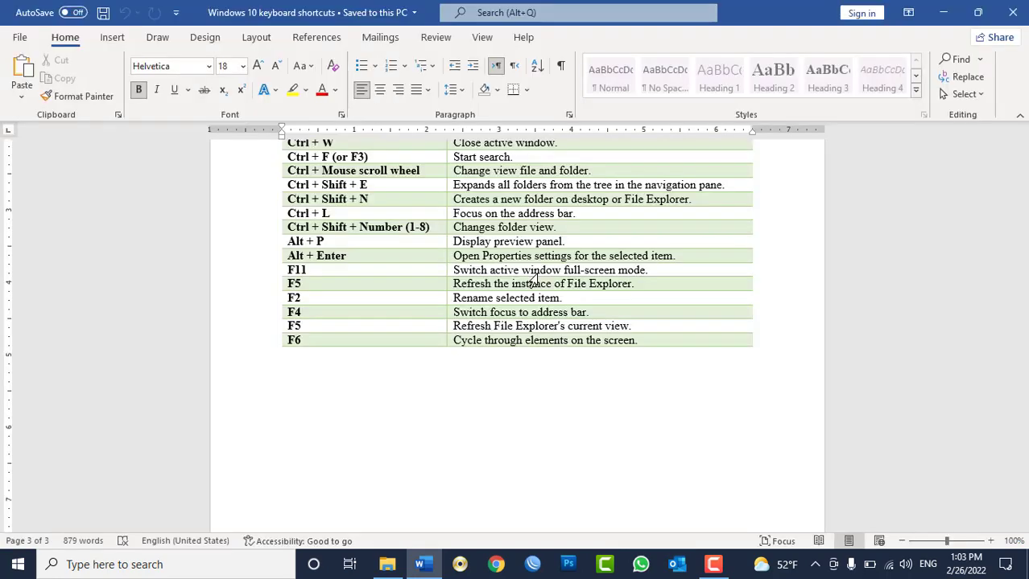
pyautogui.scroll(3, 543, 390)
pyautogui.scroll(-5, 555, 379)
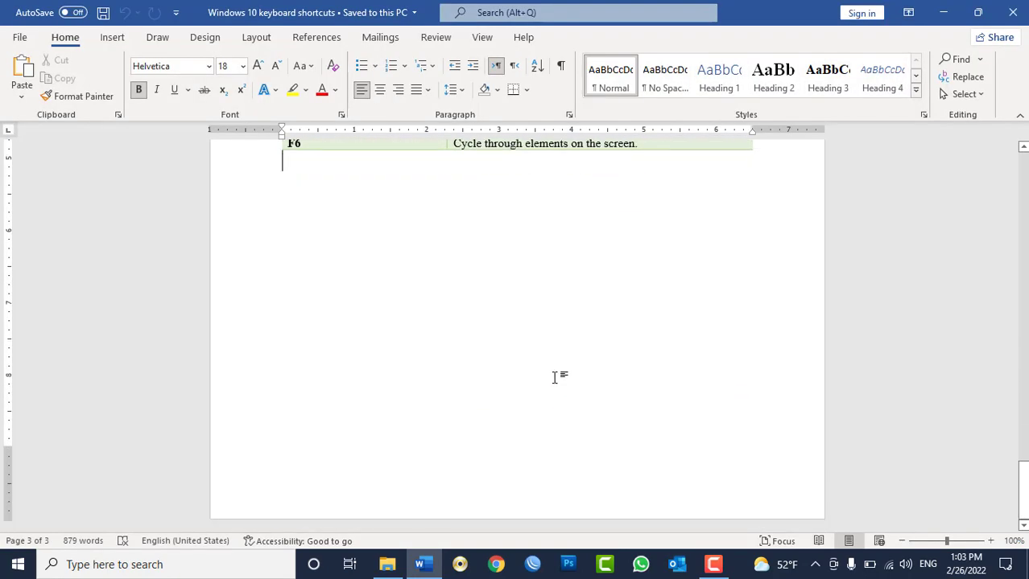
pyautogui.scroll(10, 563, 363)
pyautogui.scroll(10, 571, 366)
pyautogui.scroll(5, 587, 372)
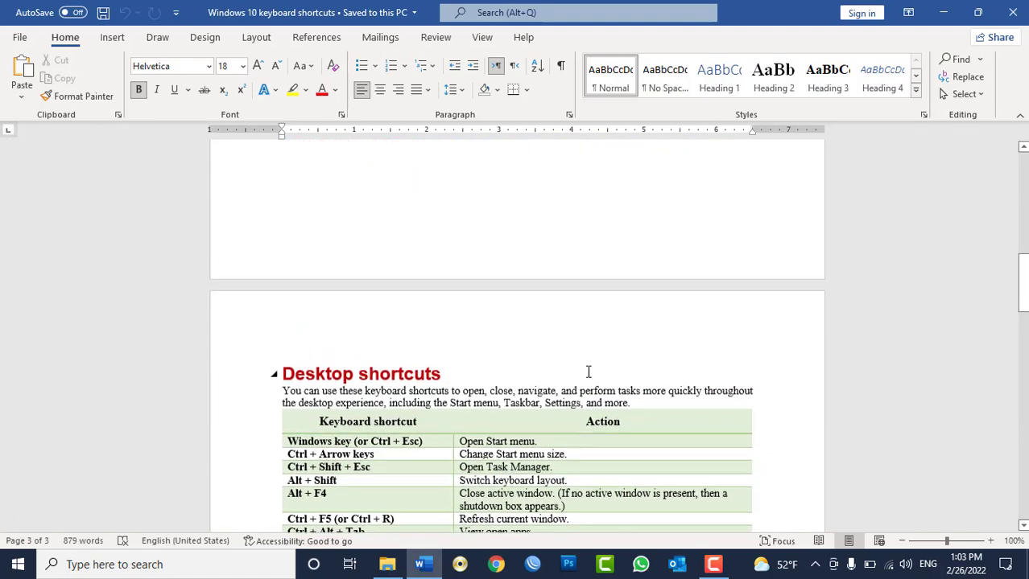
pyautogui.moveTo(635, 404); pyautogui.dragTo(276, 375)
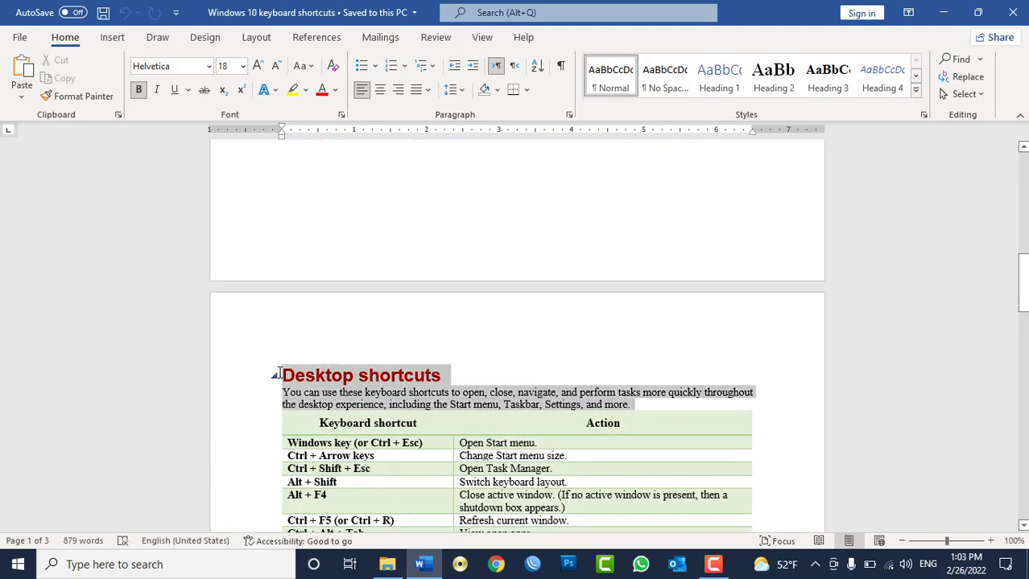
# - Print only the selected text using Print Selection
pyautogui.hotkey('ctrl', 'p')
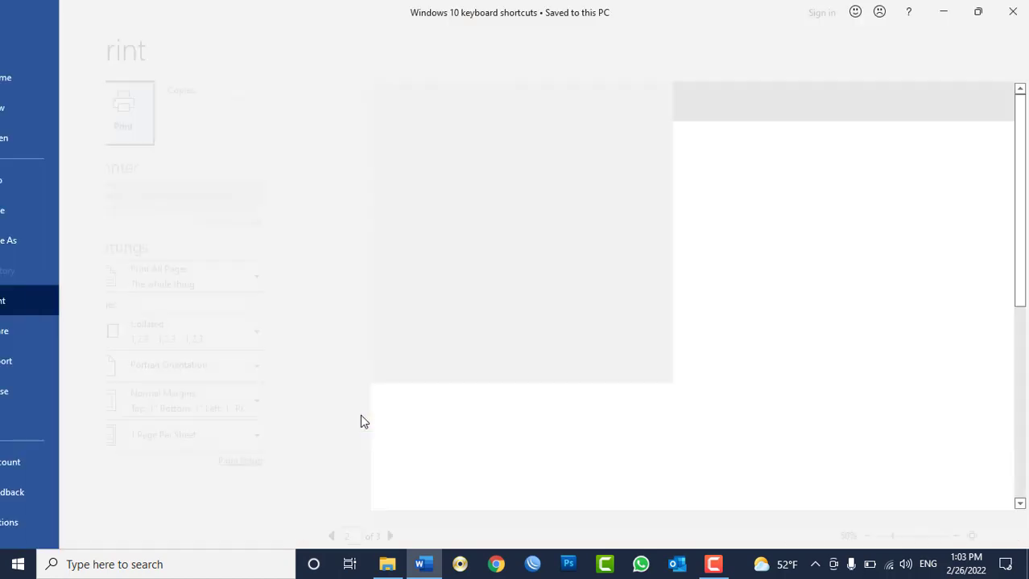
pyautogui.click(260, 276)
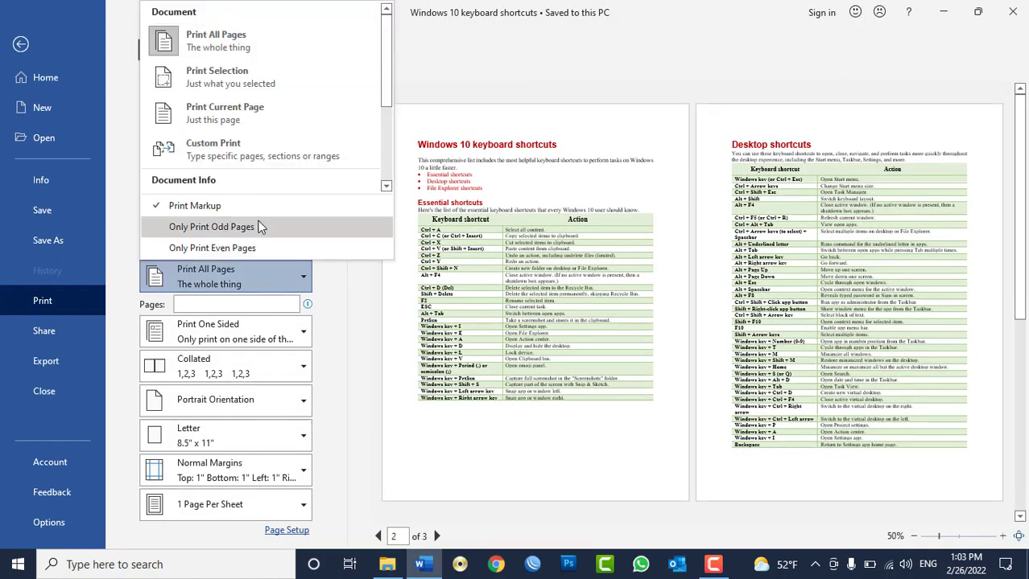
pyautogui.click(225, 95)
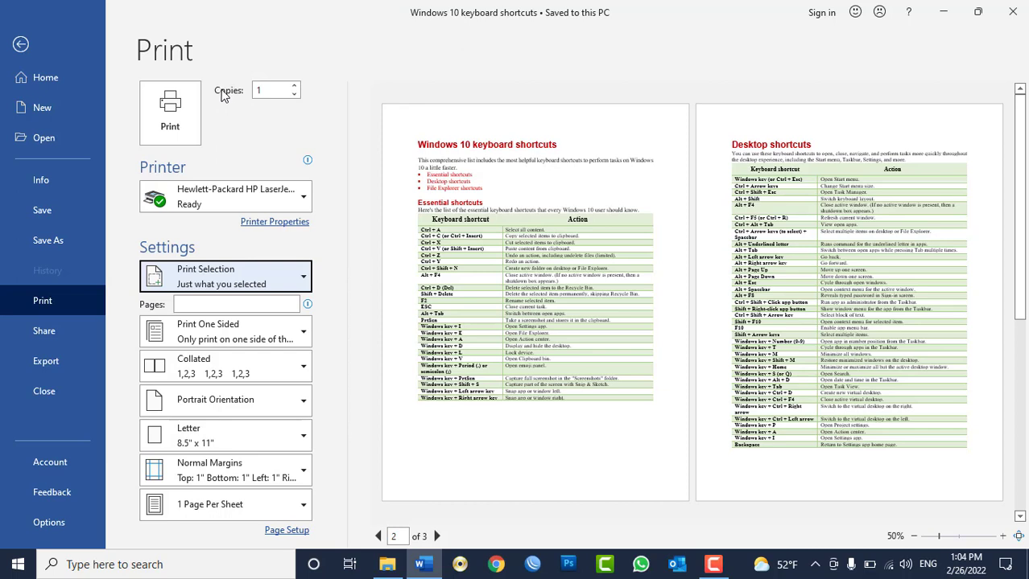
pyautogui.click(183, 120)
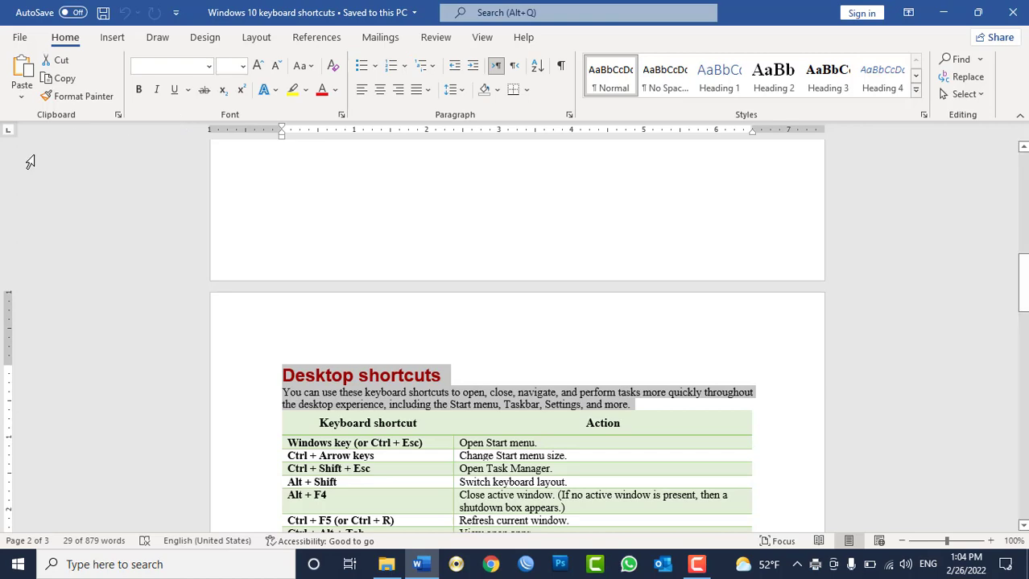
# - Print page 2 with the Desktop shortcuts table using Print Current Page
pyautogui.hotkey('ctrl', 'p')
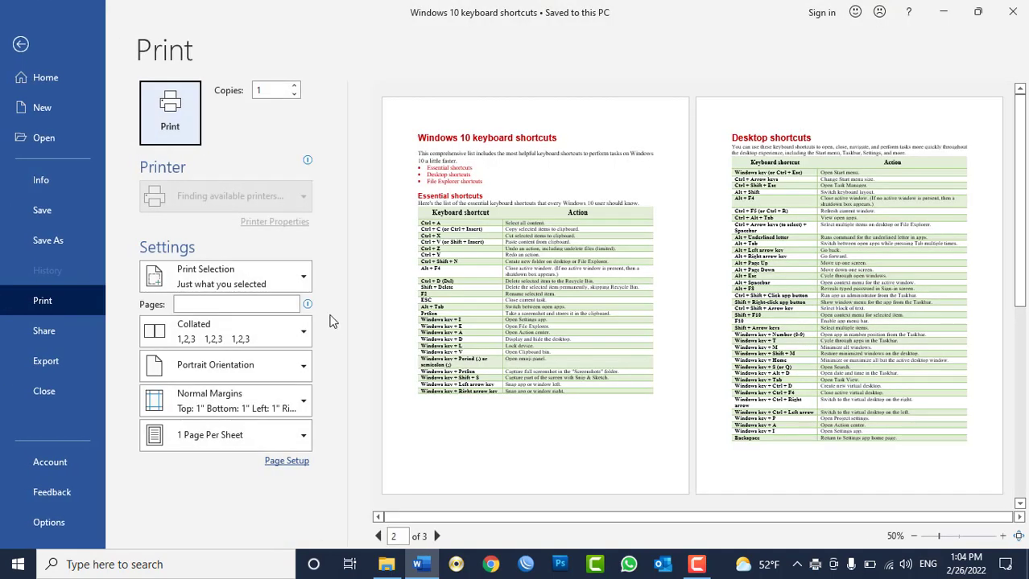
pyautogui.click(223, 275)
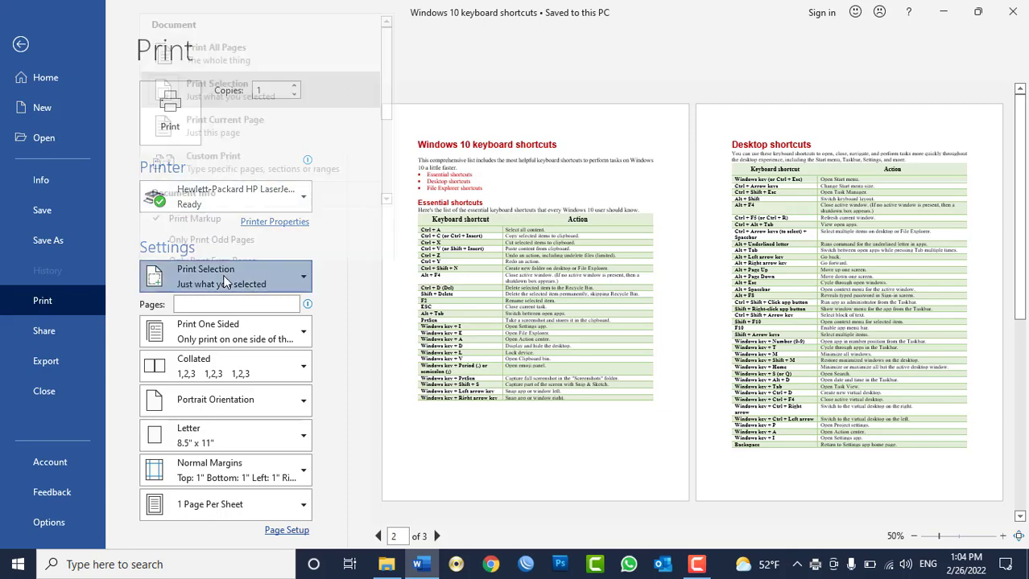
pyautogui.click(243, 121)
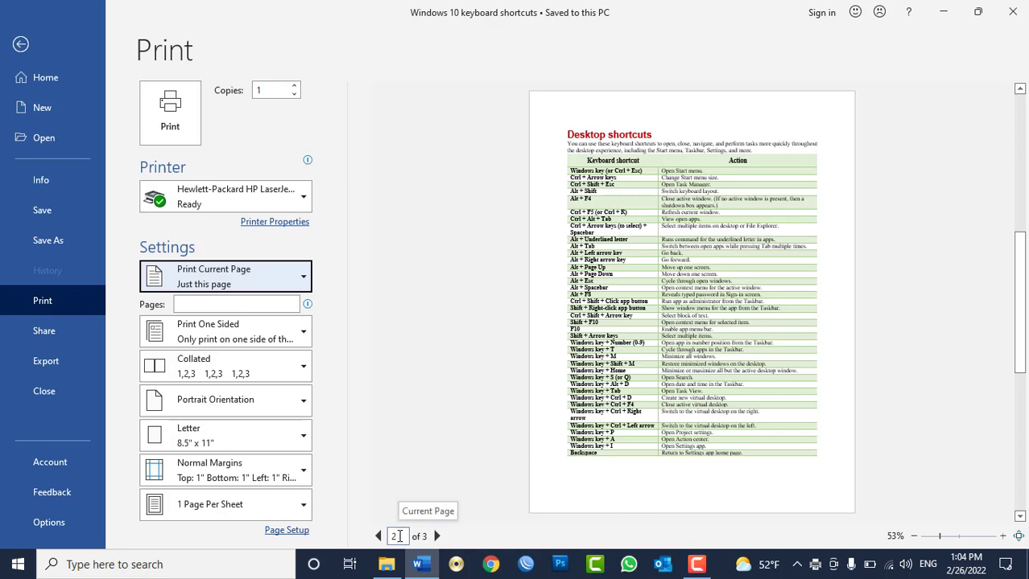
pyautogui.click(167, 129)
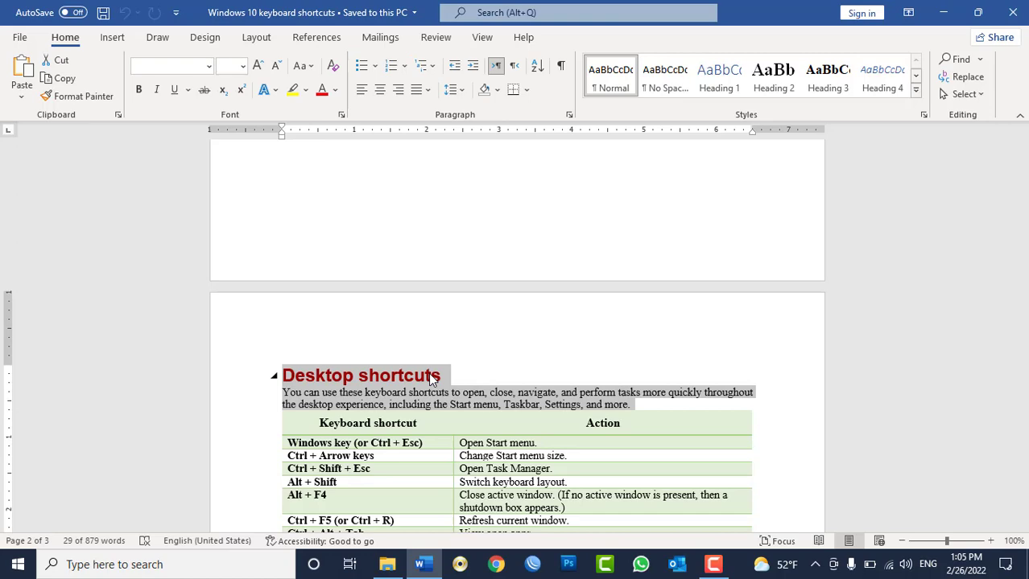
# - Deselect the heading and open the page footer for editing
pyautogui.click(471, 379)
pyautogui.scroll(-15, 610, 434)
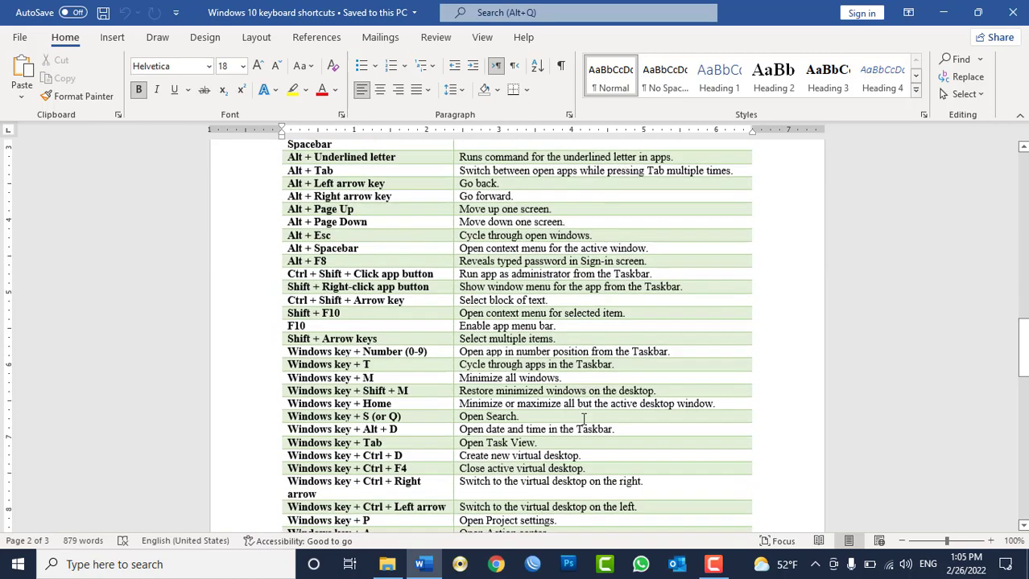
pyautogui.scroll(-2, 619, 431)
pyautogui.scroll(-5, 626, 428)
pyautogui.scroll(-10, 626, 428)
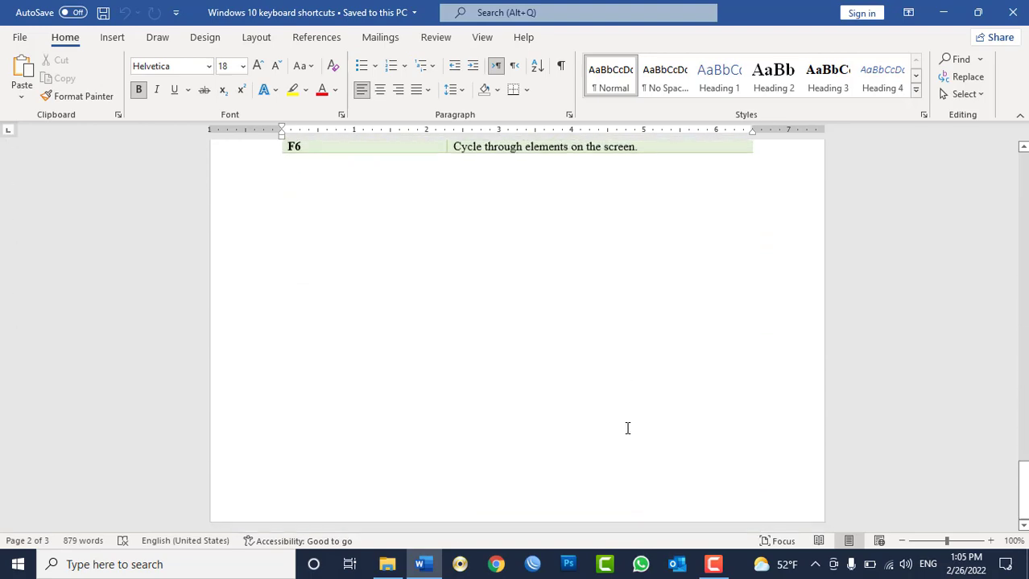
pyautogui.doubleClick(676, 503)
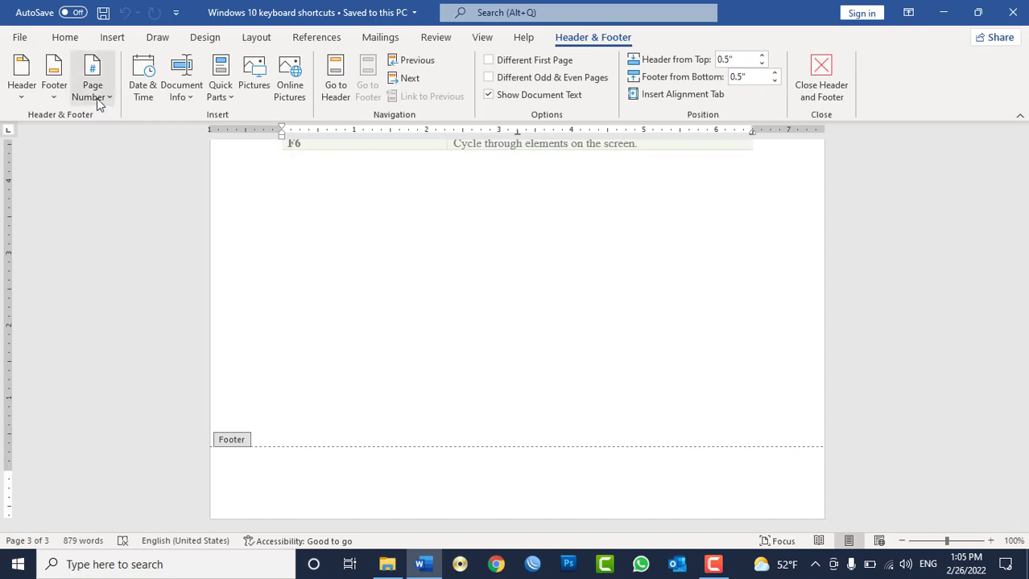
# - Insert Accent Bar 1 bottom-of-page numbers and close the footer
pyautogui.click(97, 104)
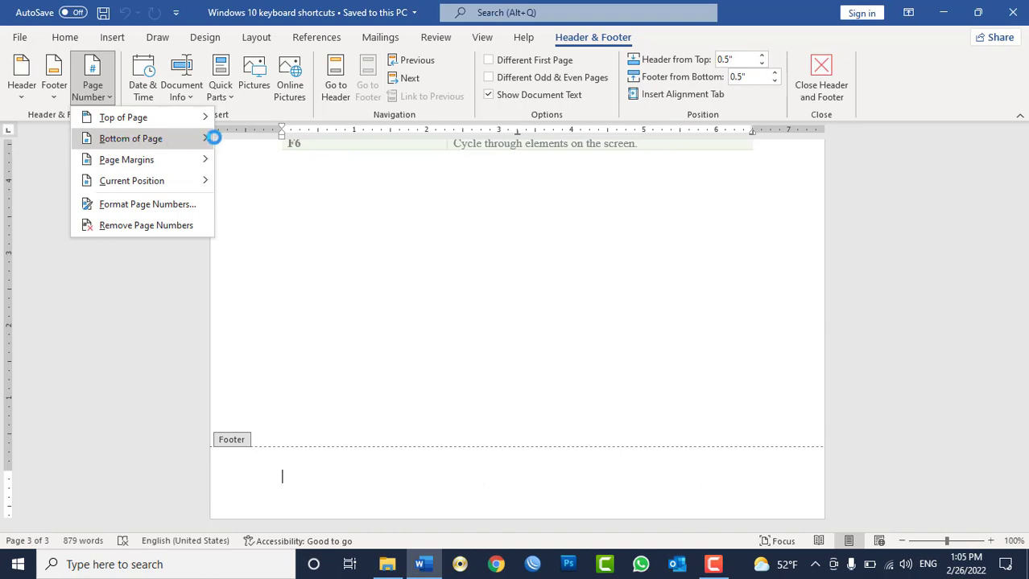
pyautogui.moveTo(208, 139)
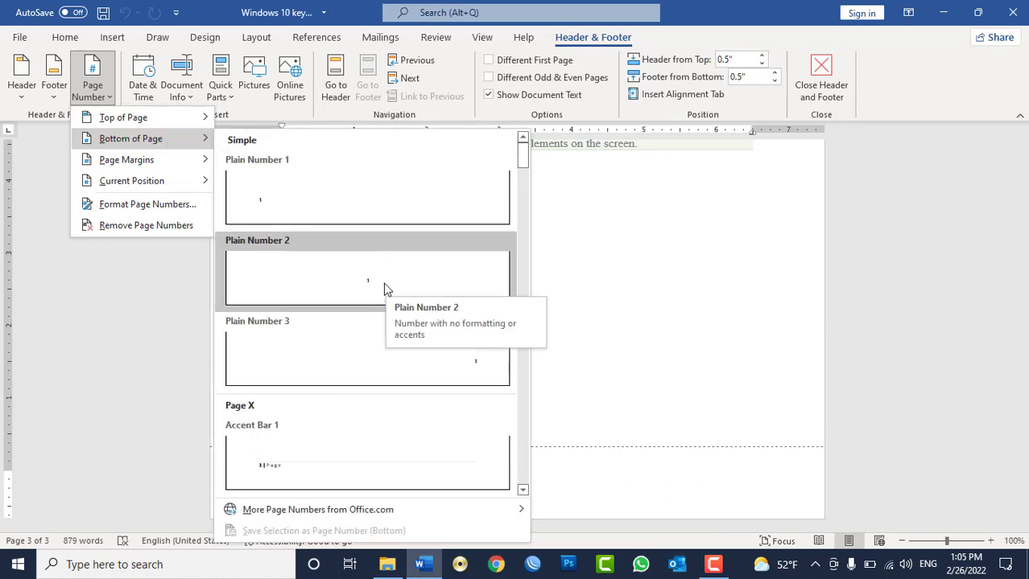
pyautogui.click(315, 459)
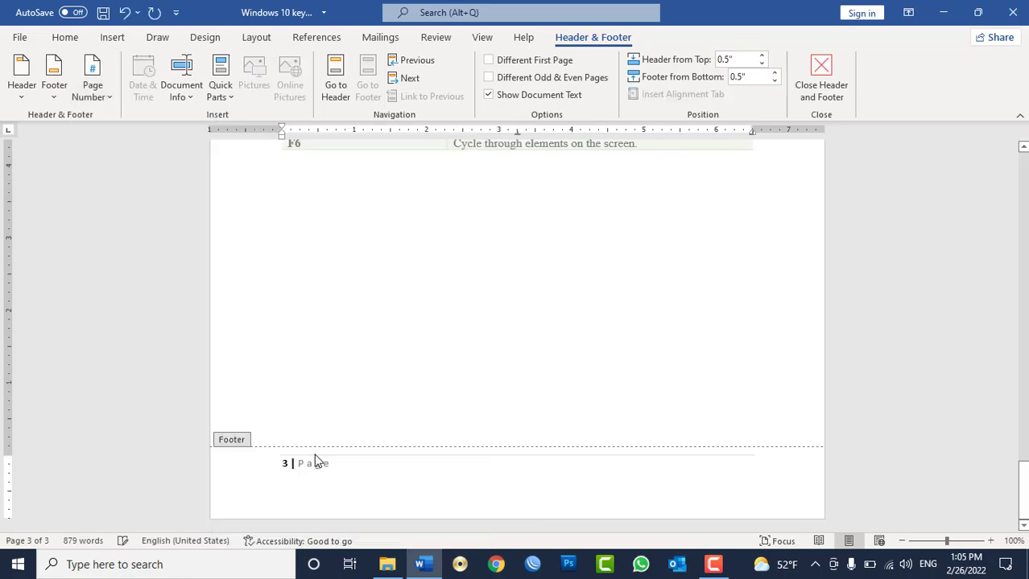
pyautogui.click(832, 74)
pyautogui.scroll(4, 329, 404)
pyautogui.scroll(8, 338, 419)
# - Put the cursor in page 1's Essential shortcuts heading and set printing to Print Current Page
pyautogui.scroll(6, 349, 432)
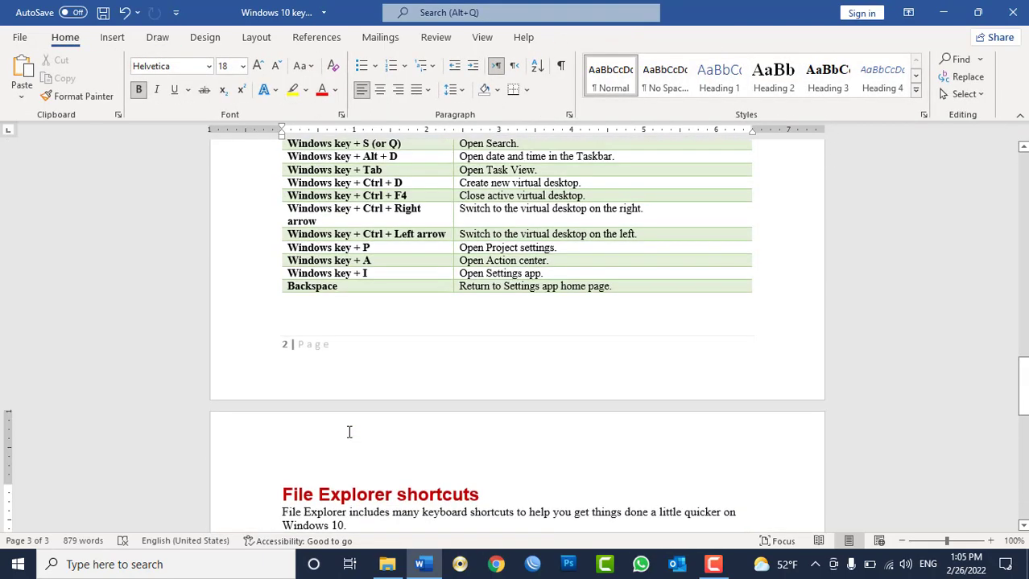
pyautogui.scroll(8, 349, 433)
pyautogui.scroll(10, 349, 432)
pyautogui.scroll(10, 349, 432)
pyautogui.scroll(3, 350, 432)
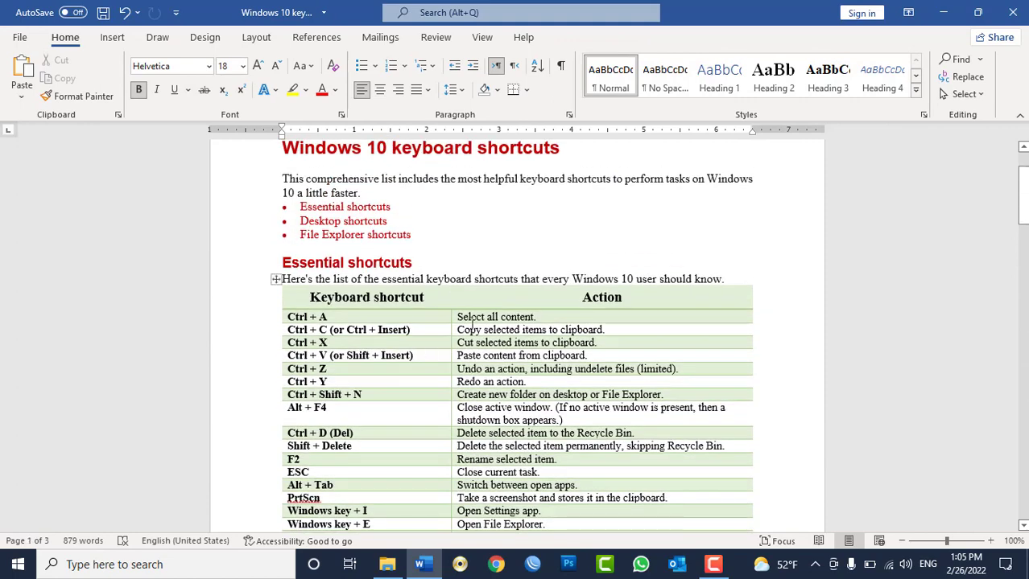
pyautogui.click(504, 248)
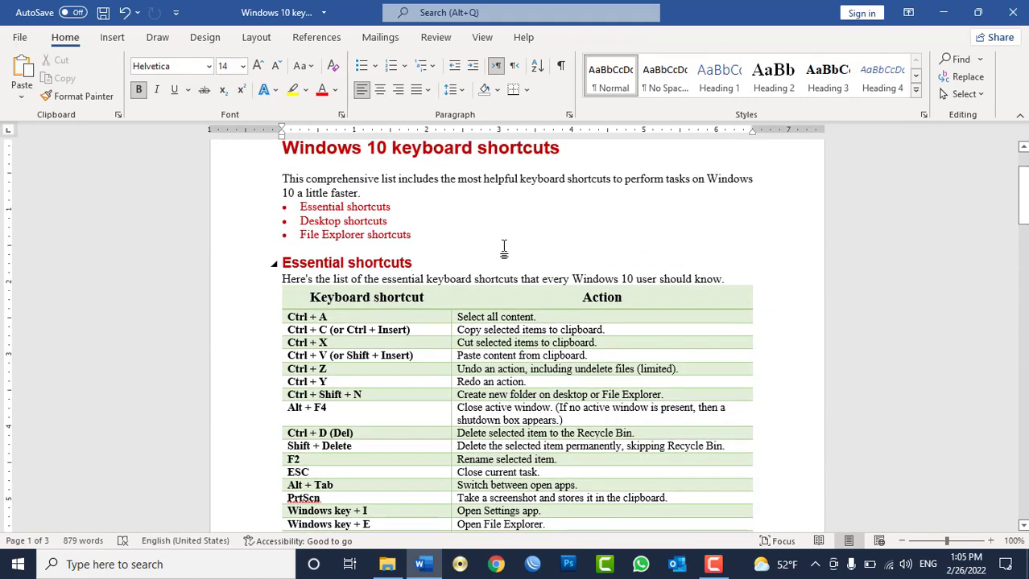
pyautogui.hotkey('ctrl', 'p')
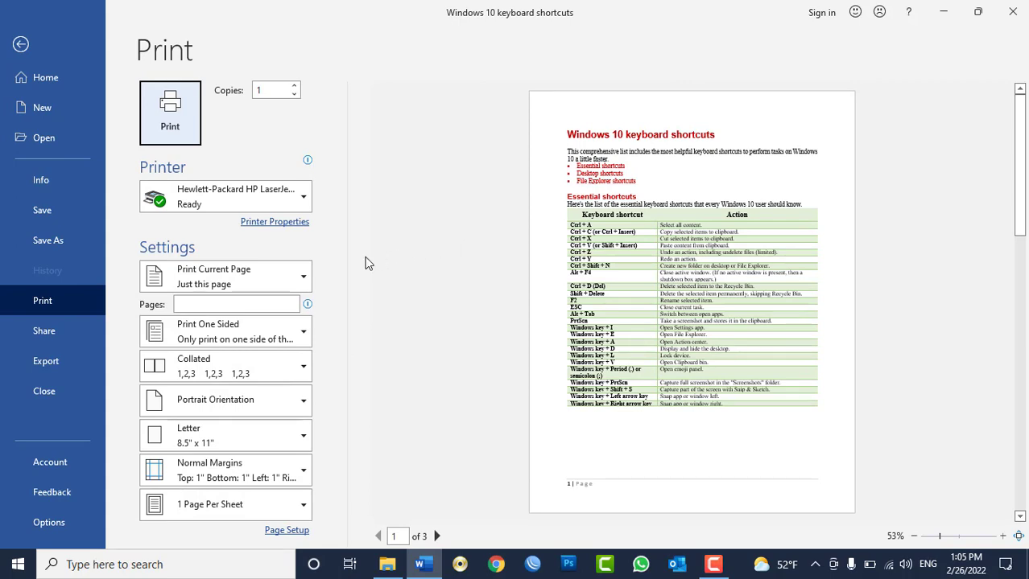
pyautogui.click(292, 278)
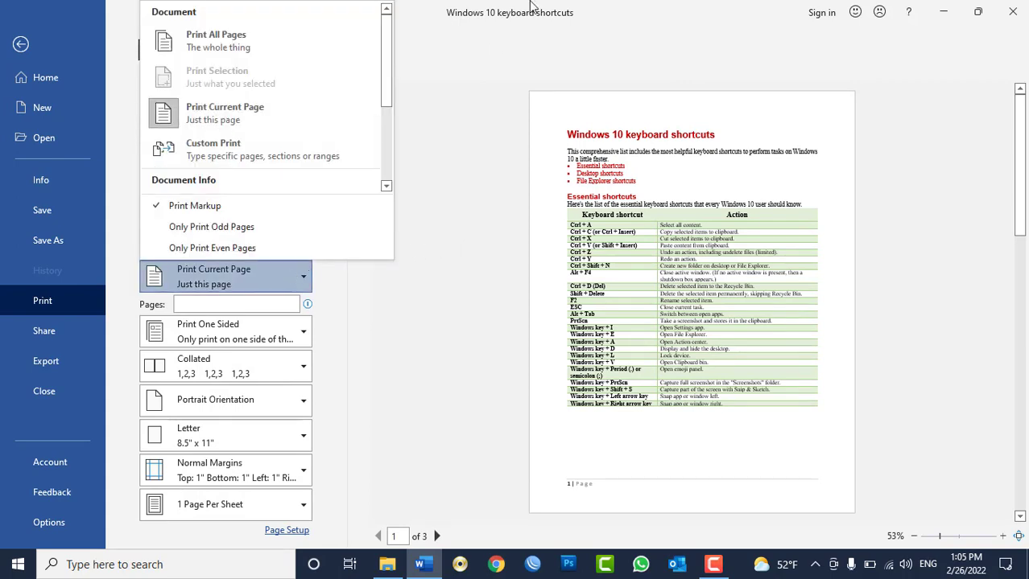
pyautogui.click(241, 38)
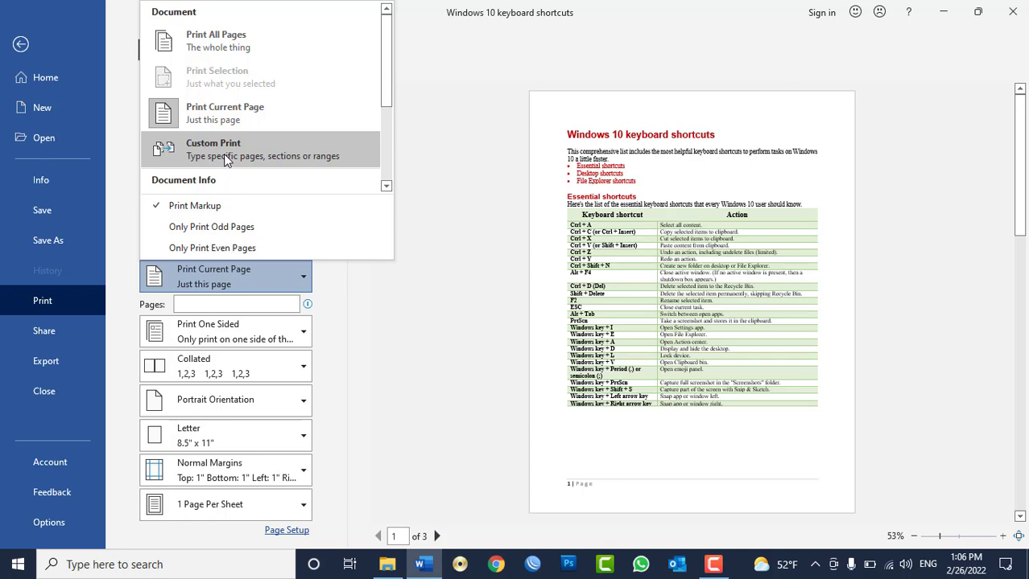
# - Print custom pages 1,3, then minimize Word
pyautogui.click(224, 153)
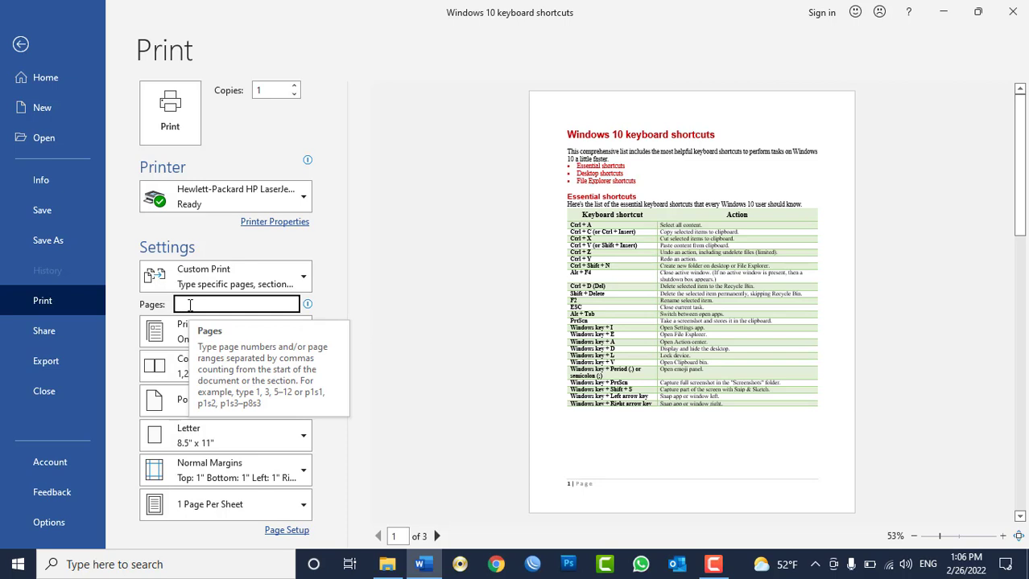
pyautogui.write('1')
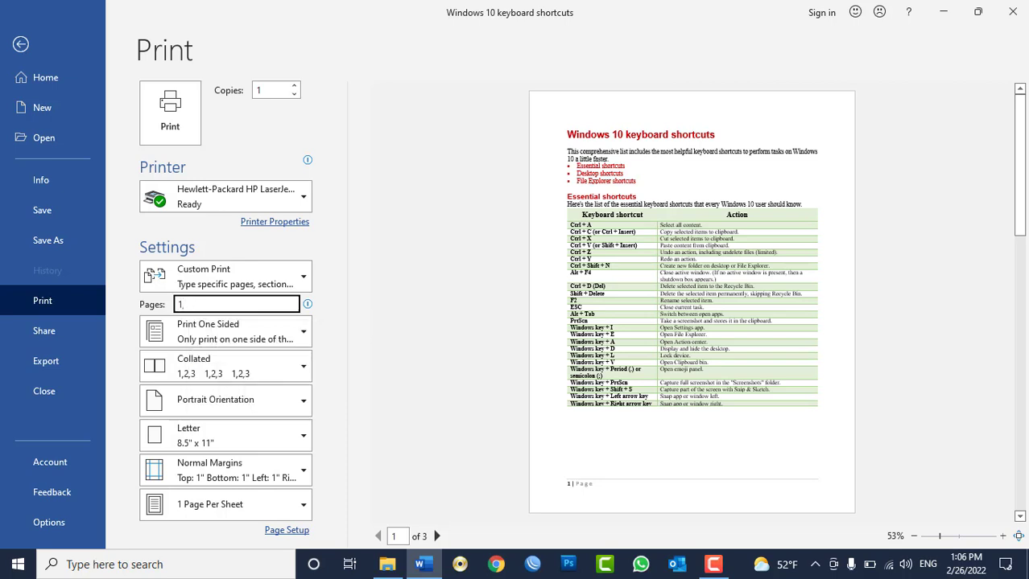
pyautogui.write(',3')
pyautogui.write('-10')
pyautogui.press('BackSpace')
pyautogui.press('BackSpace')
pyautogui.press('BackSpace')
pyautogui.write(',3')
pyautogui.click(169, 106)
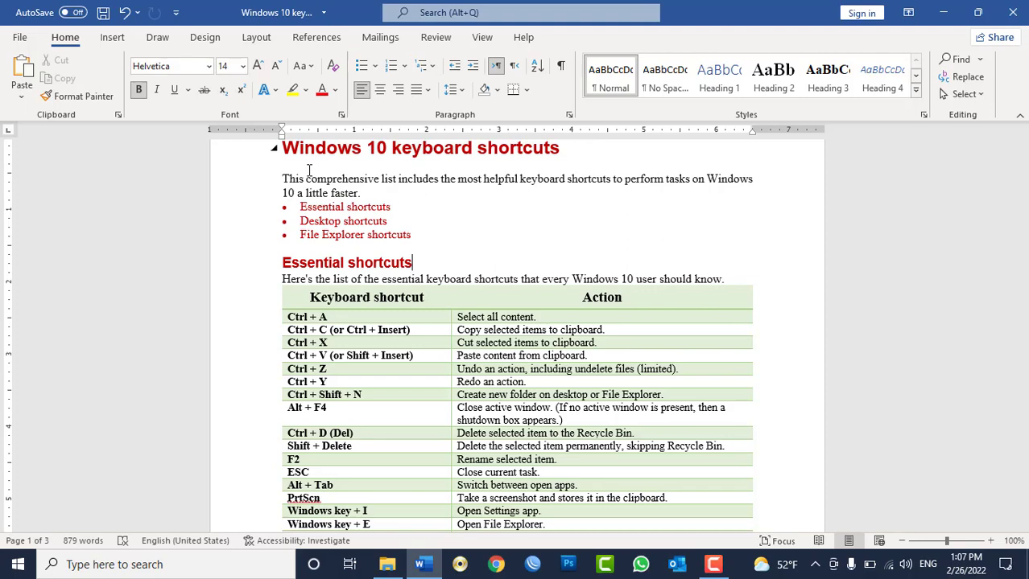
pyautogui.click(938, 11)
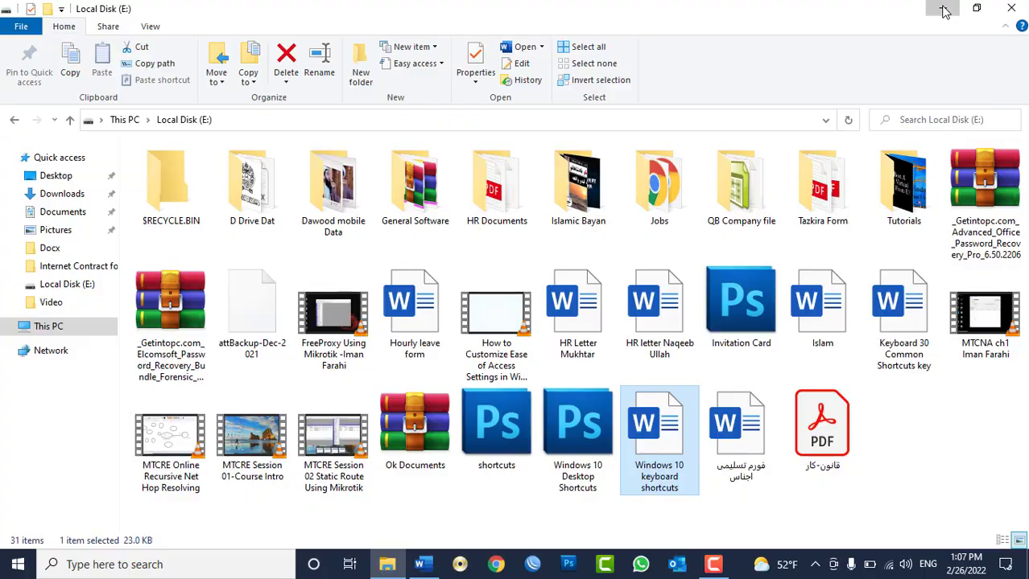